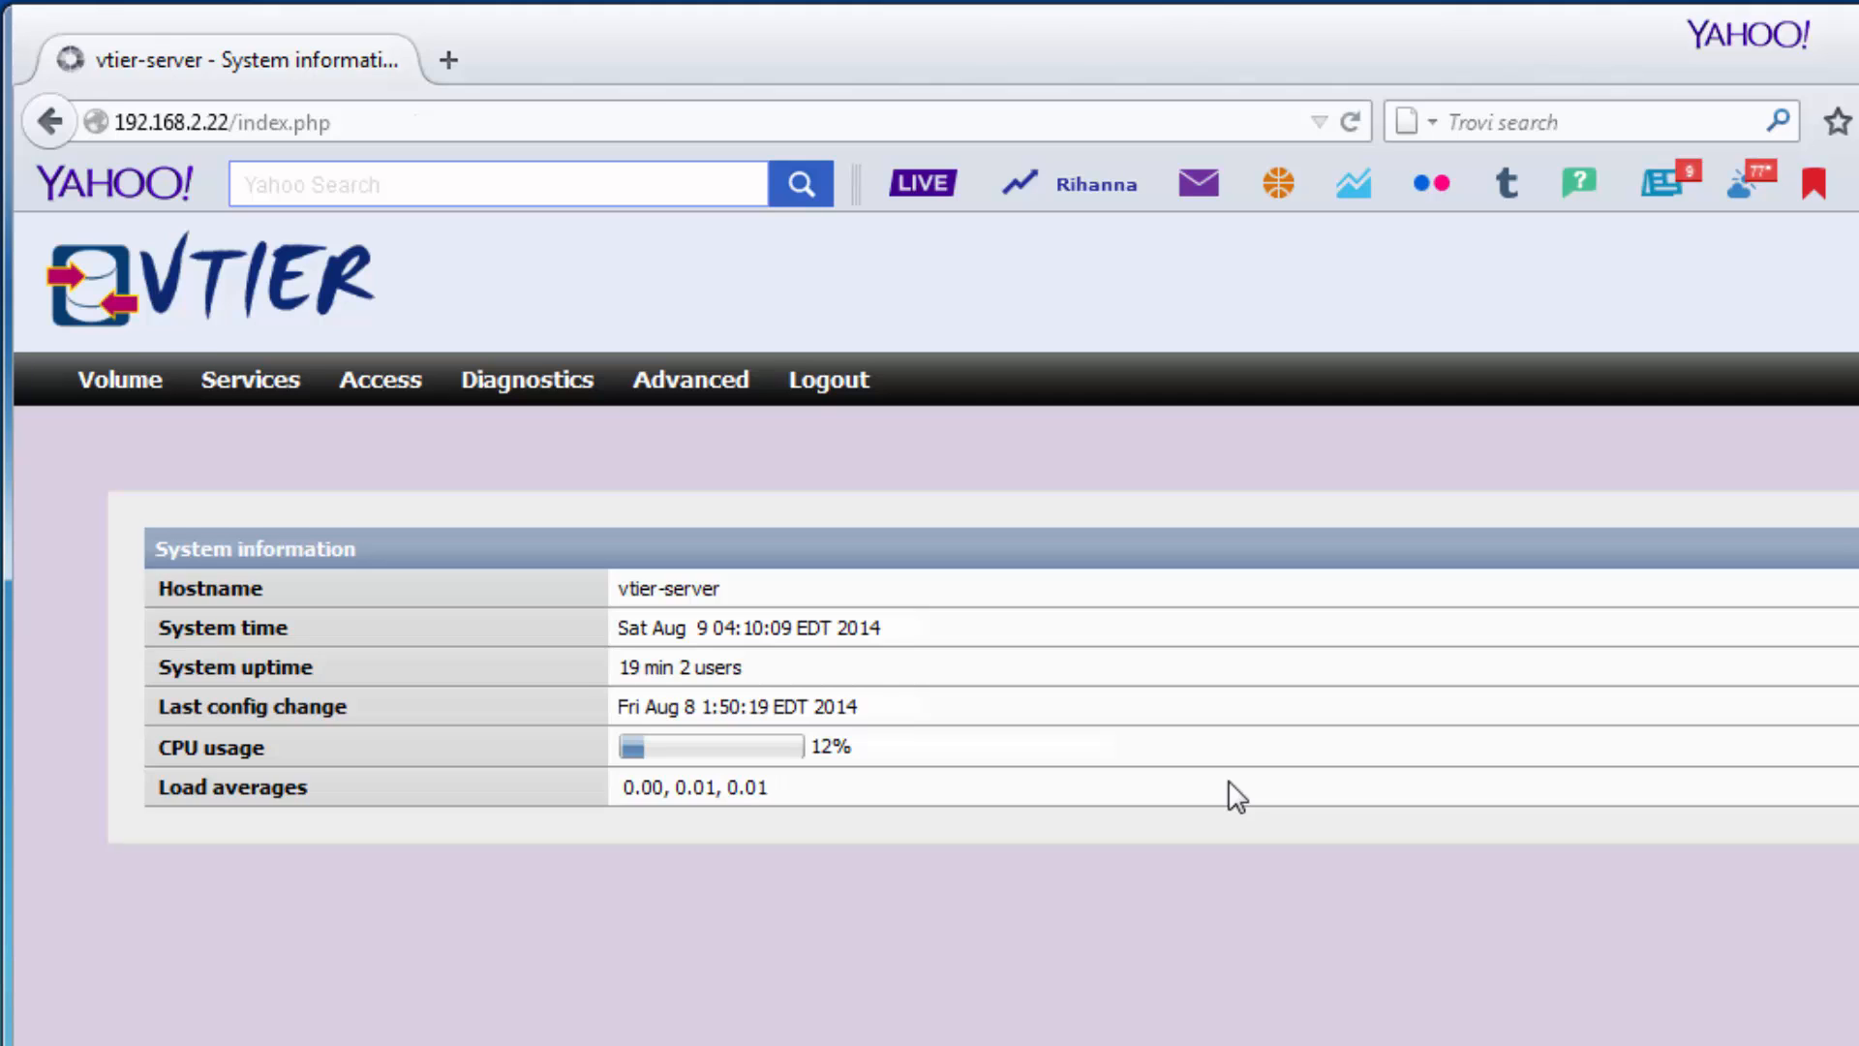
Open the Volume Management list of volumes.
mouse_move(112, 402)
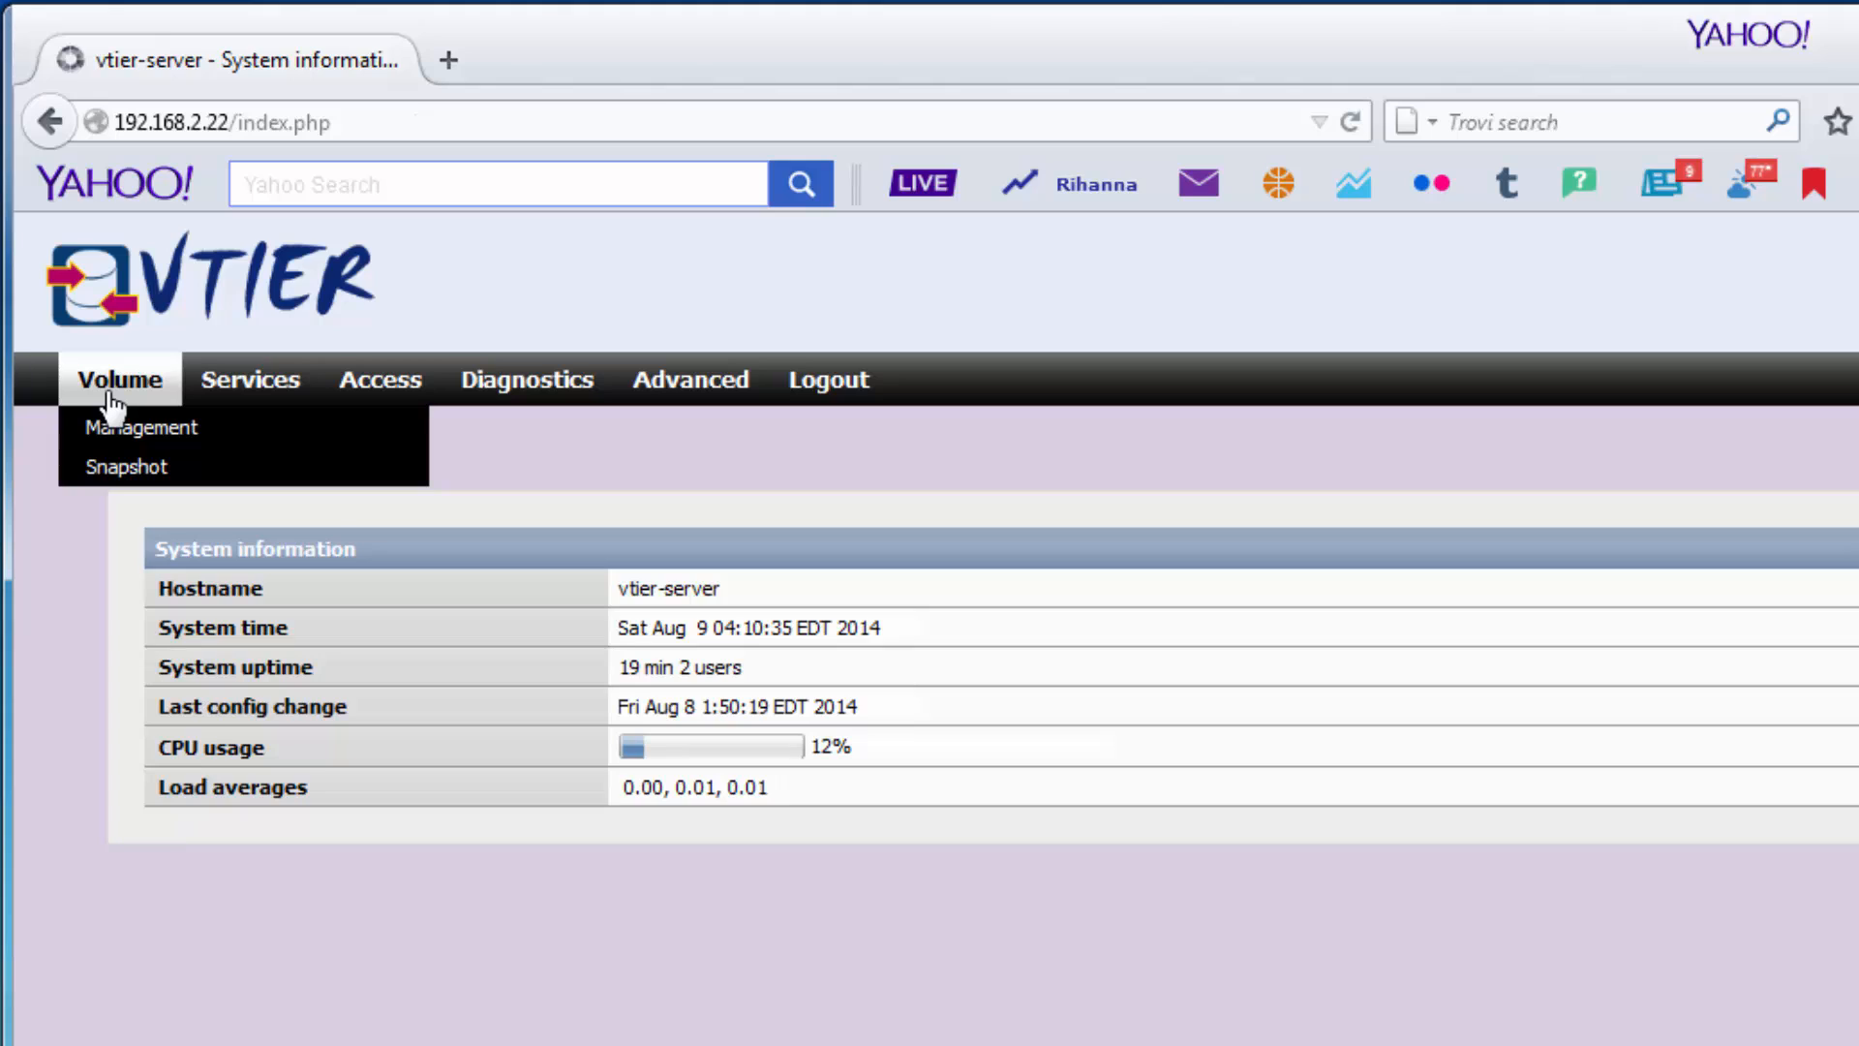
mouse_move(257, 396)
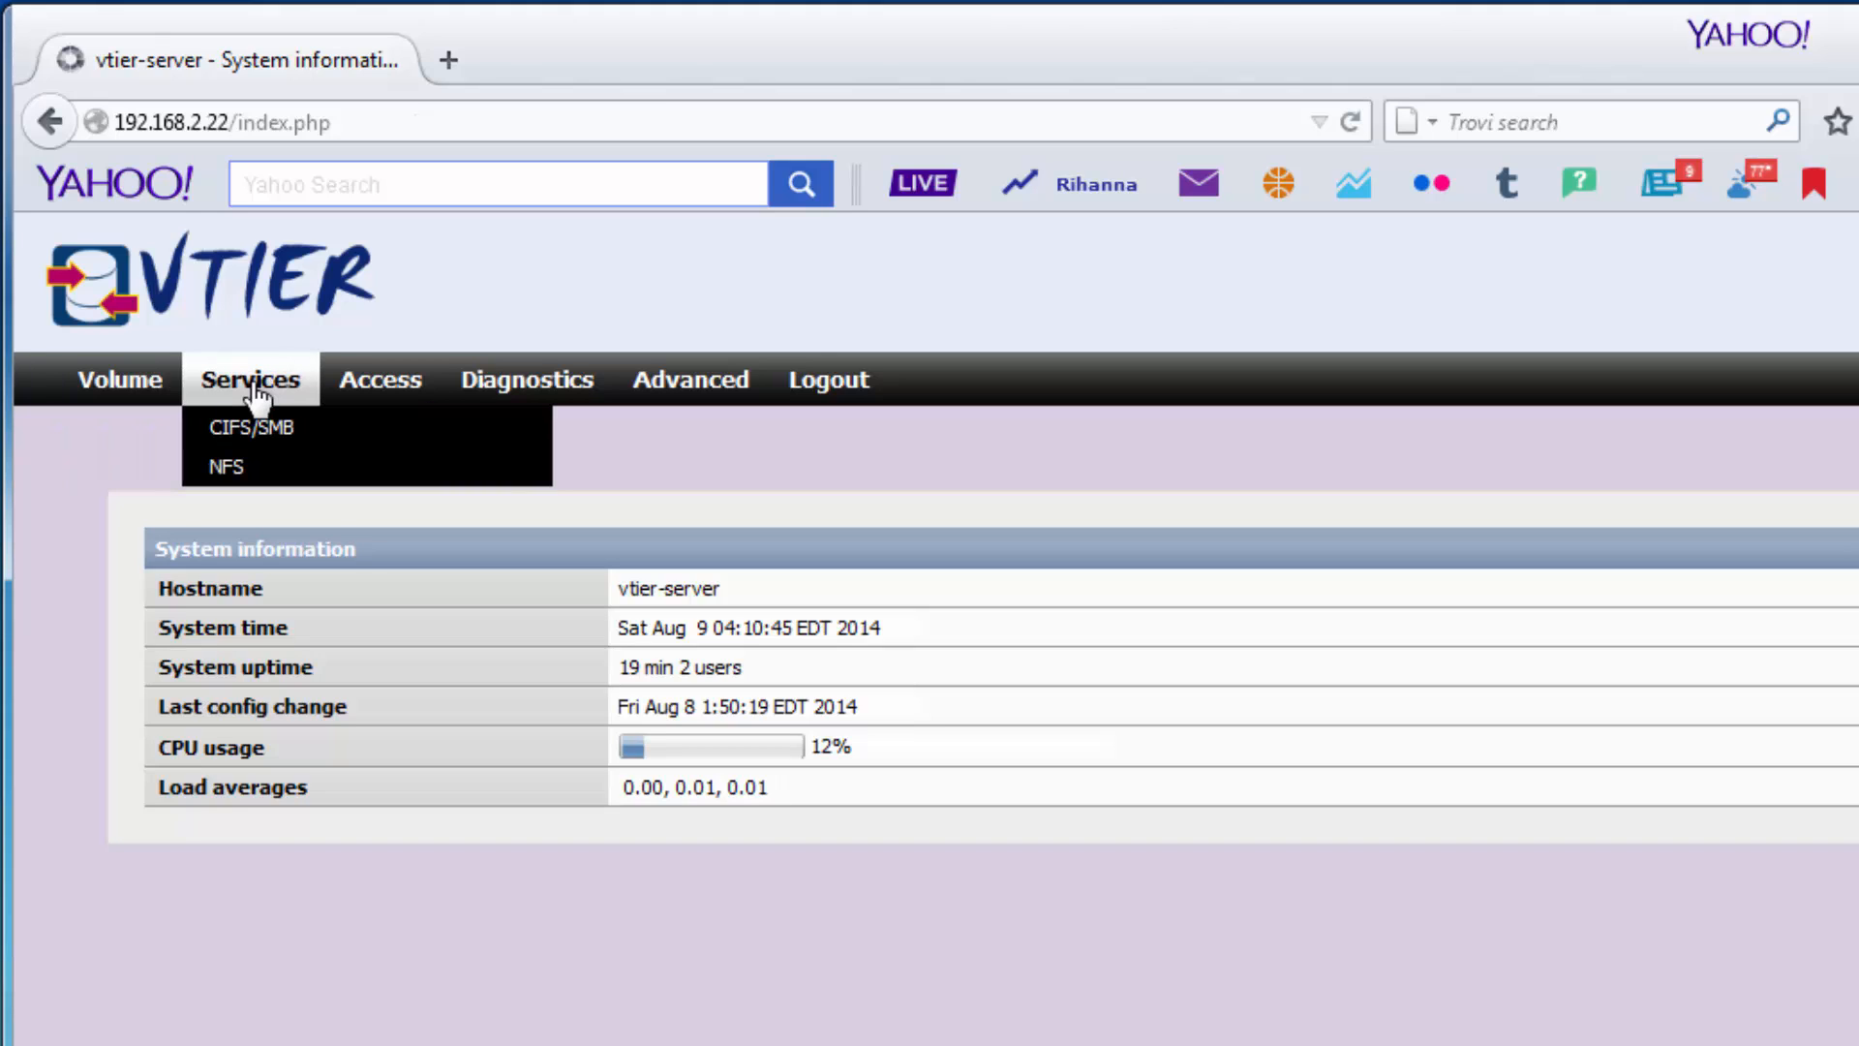
mouse_move(389, 397)
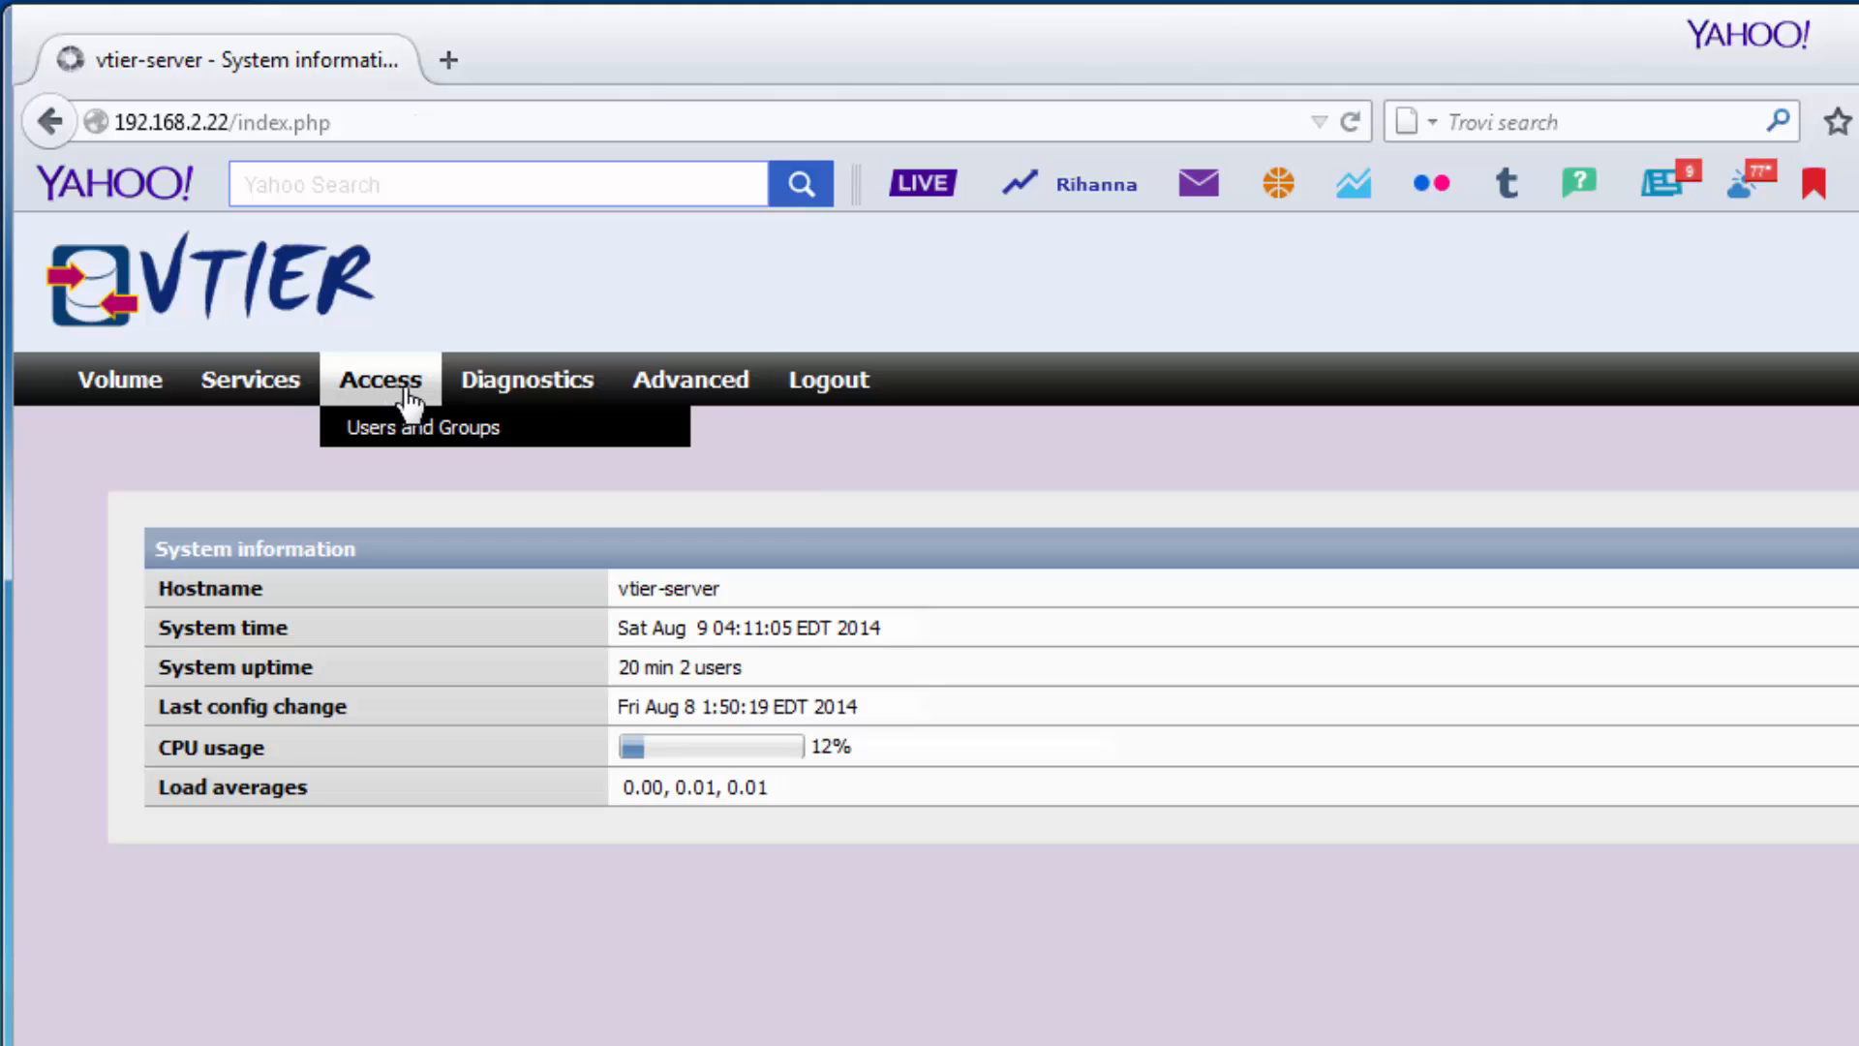
mouse_move(524, 393)
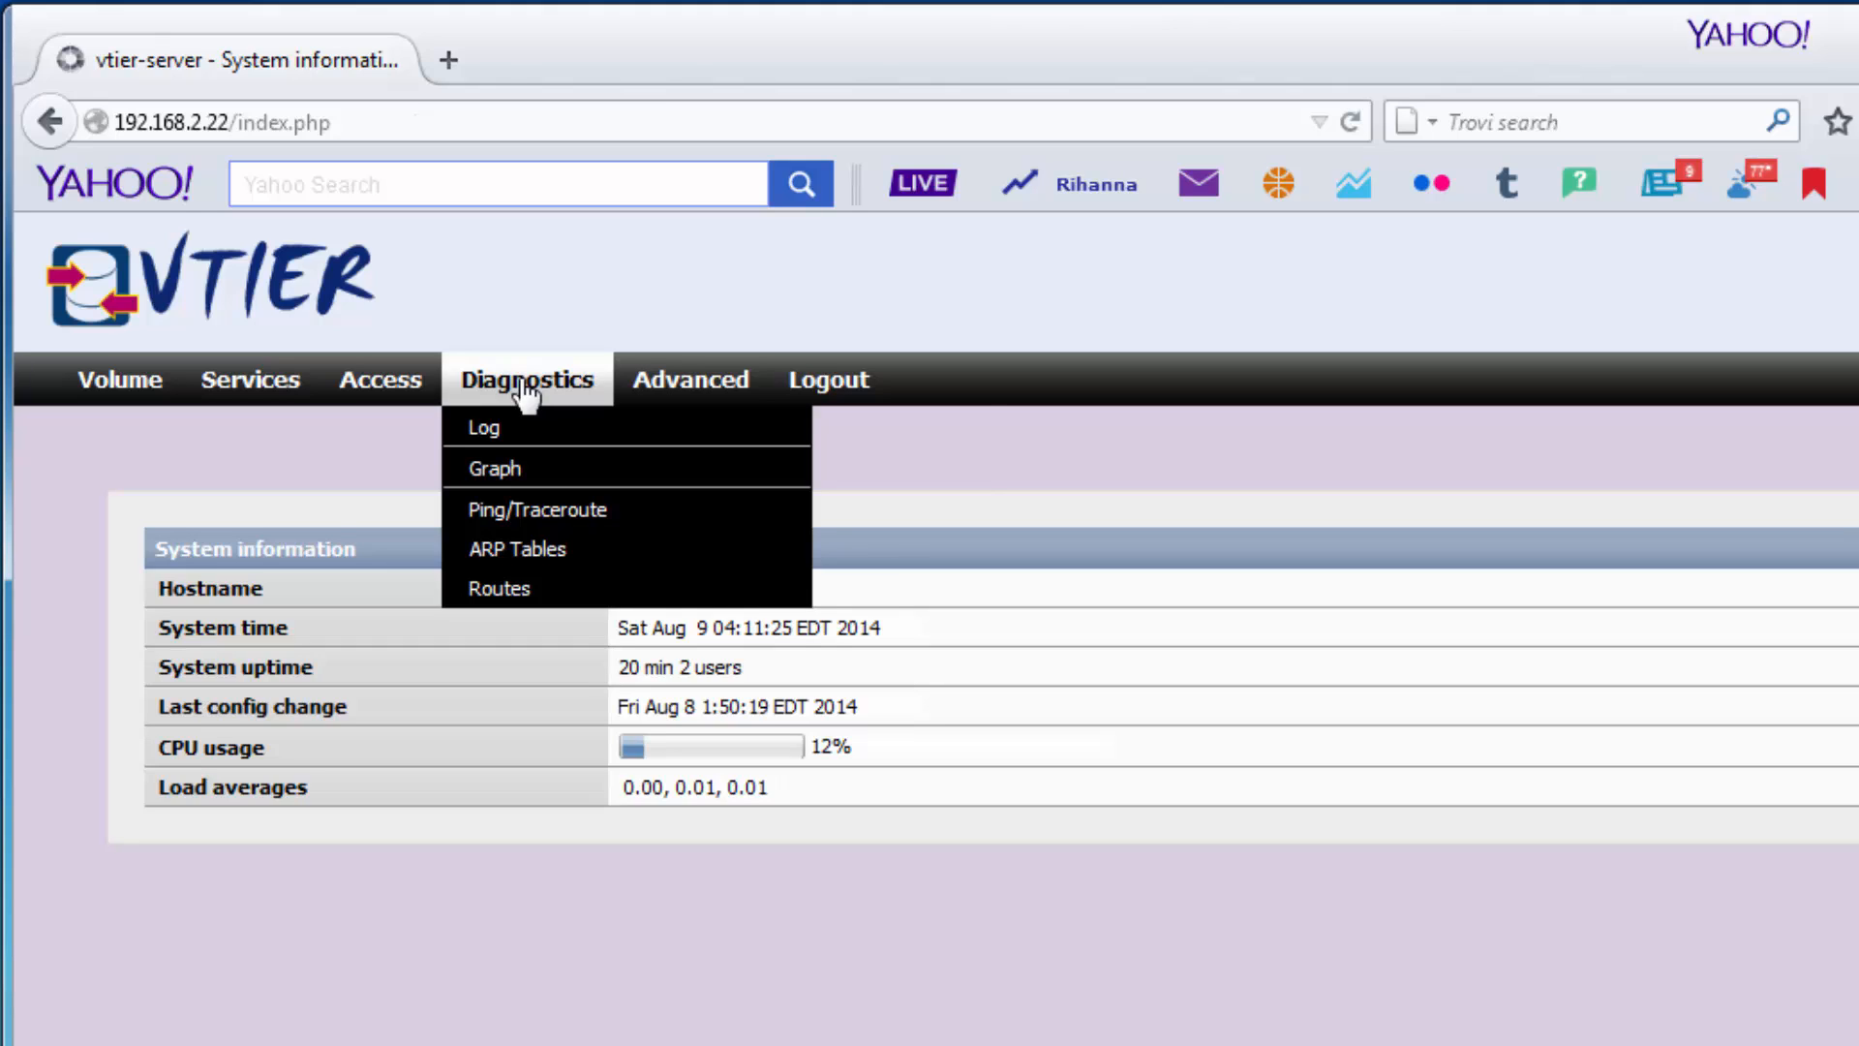
mouse_move(682, 387)
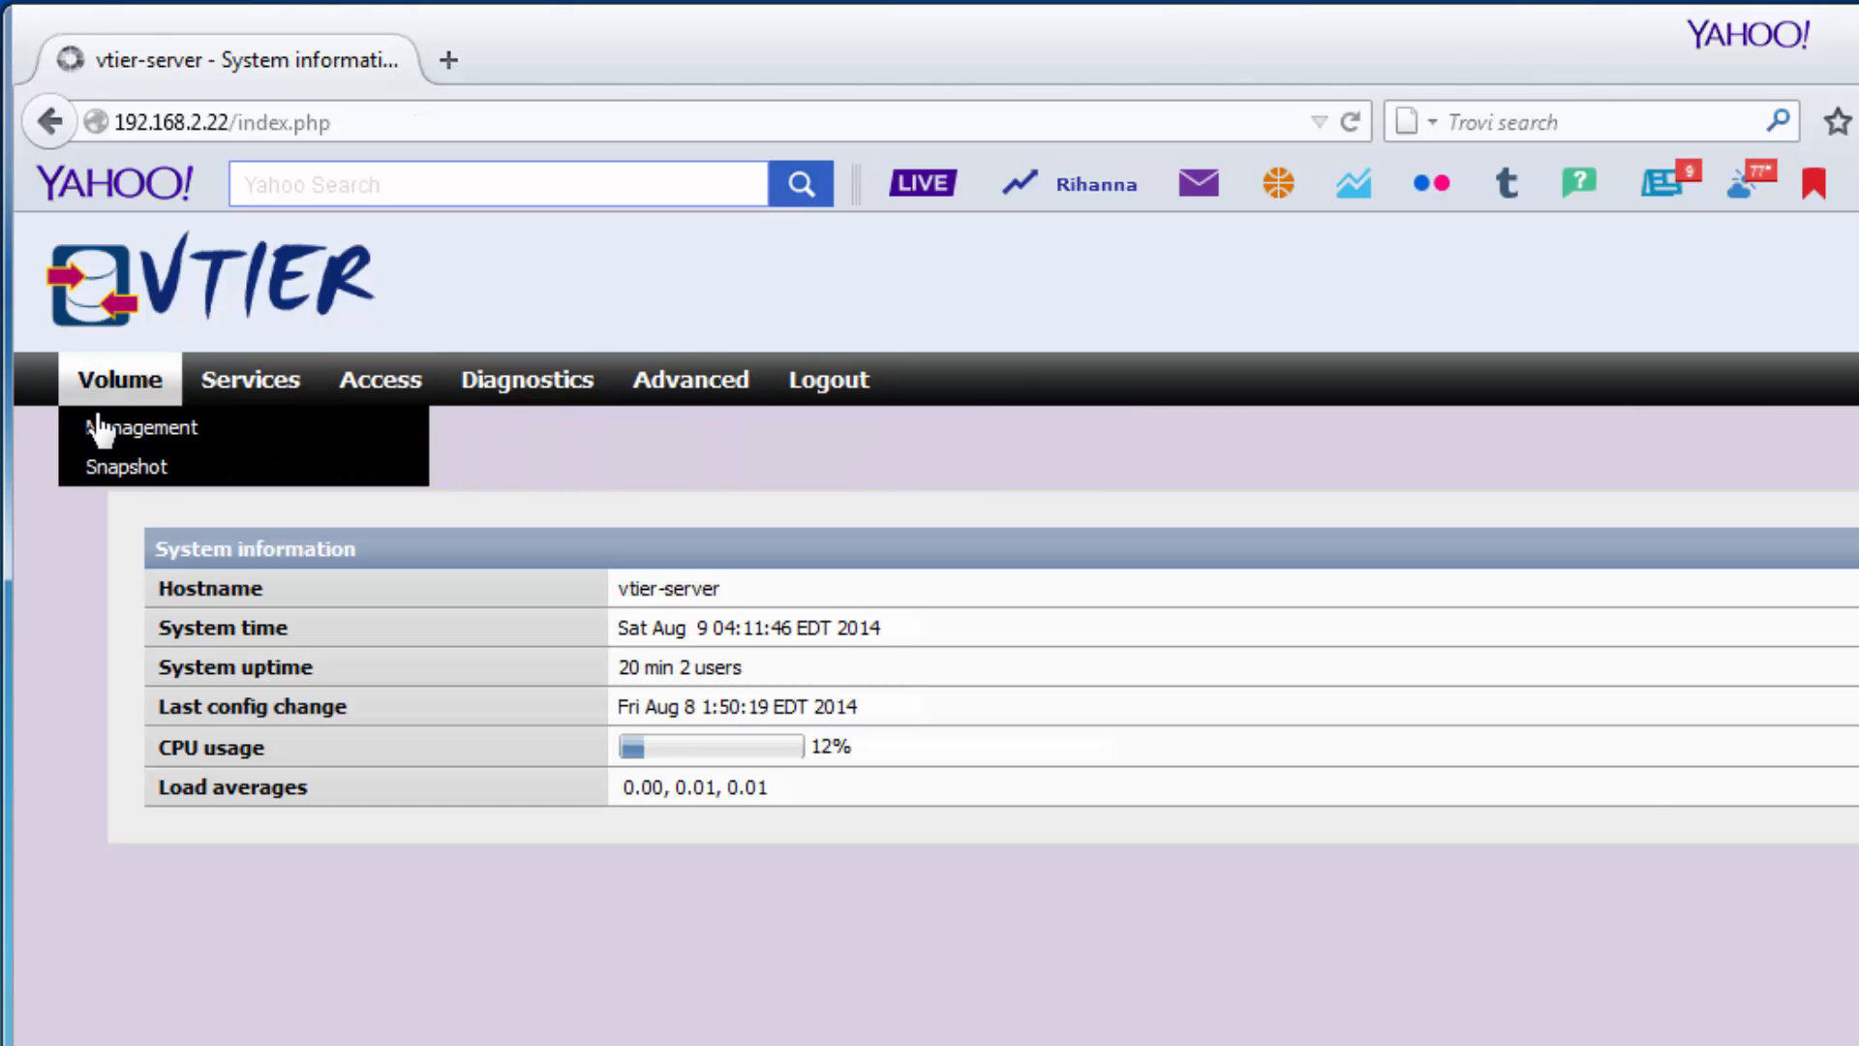
left_click(100, 427)
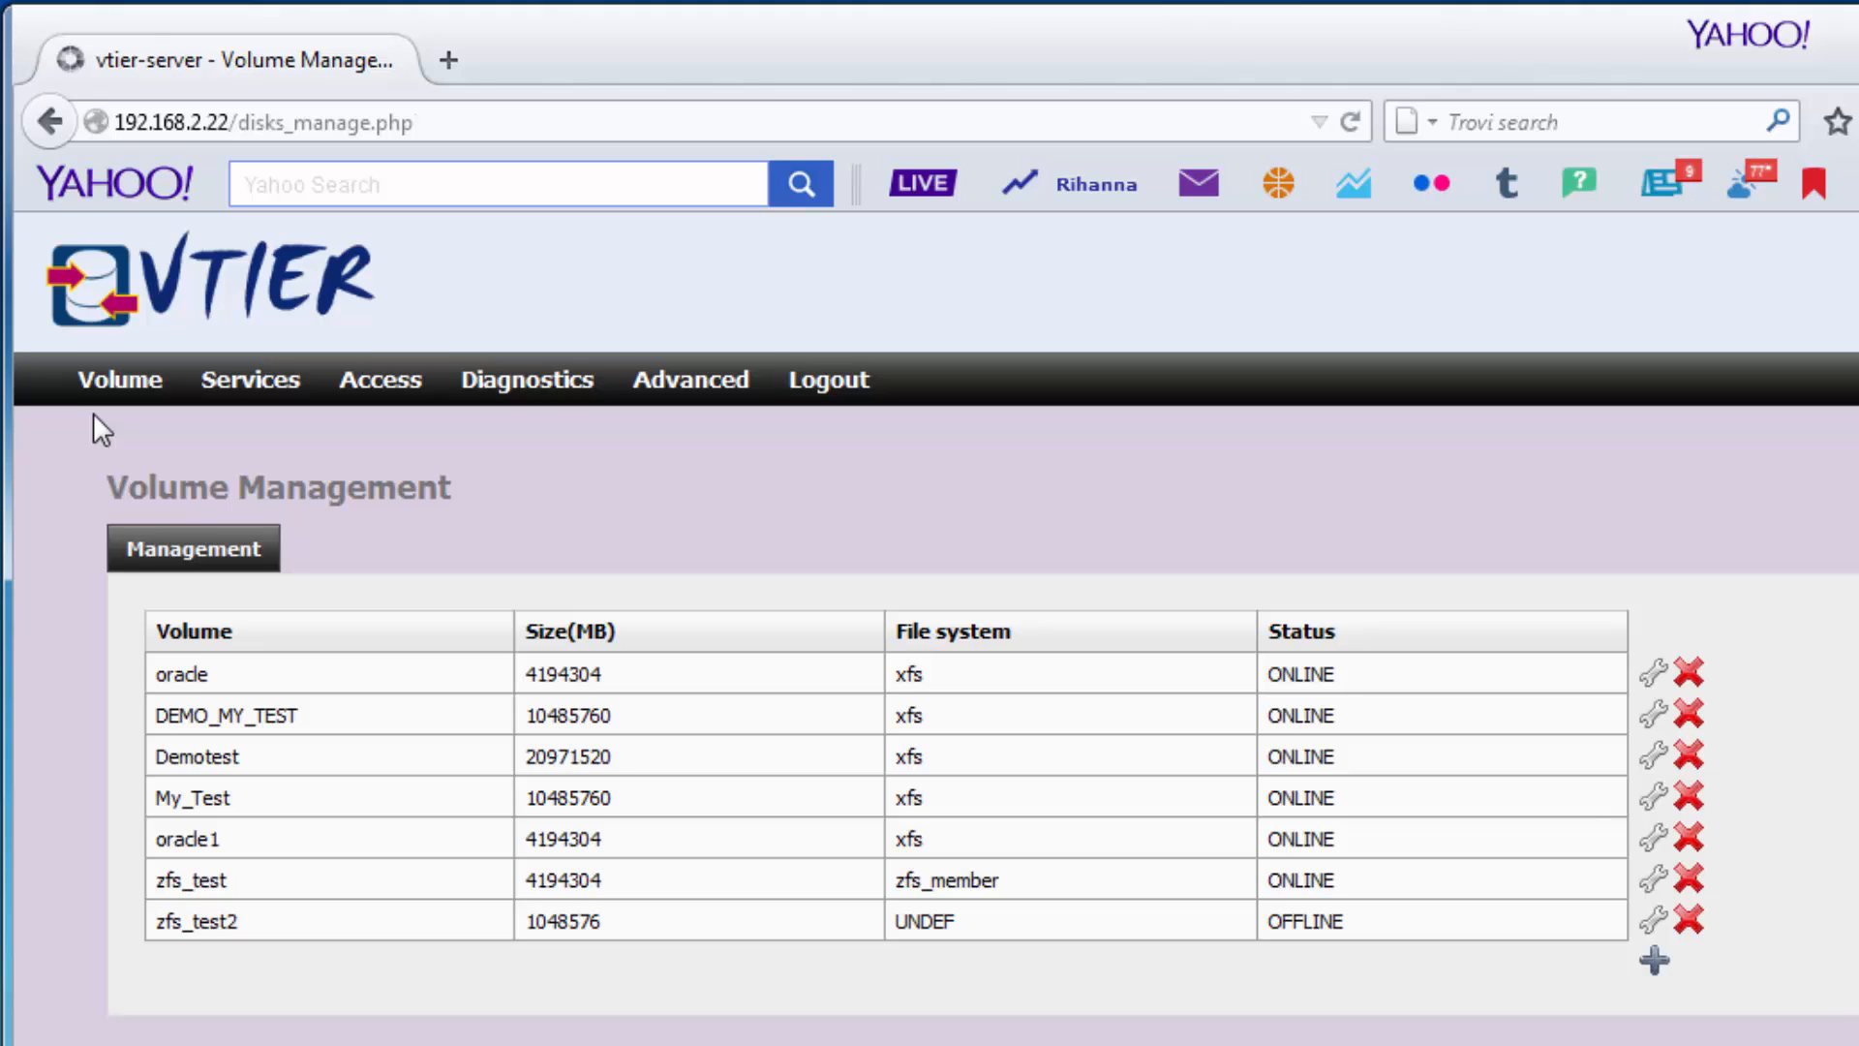
Inspect the oracle volume's actions and delete prompt, cancelling both so it stays unchanged.
left_click(1651, 674)
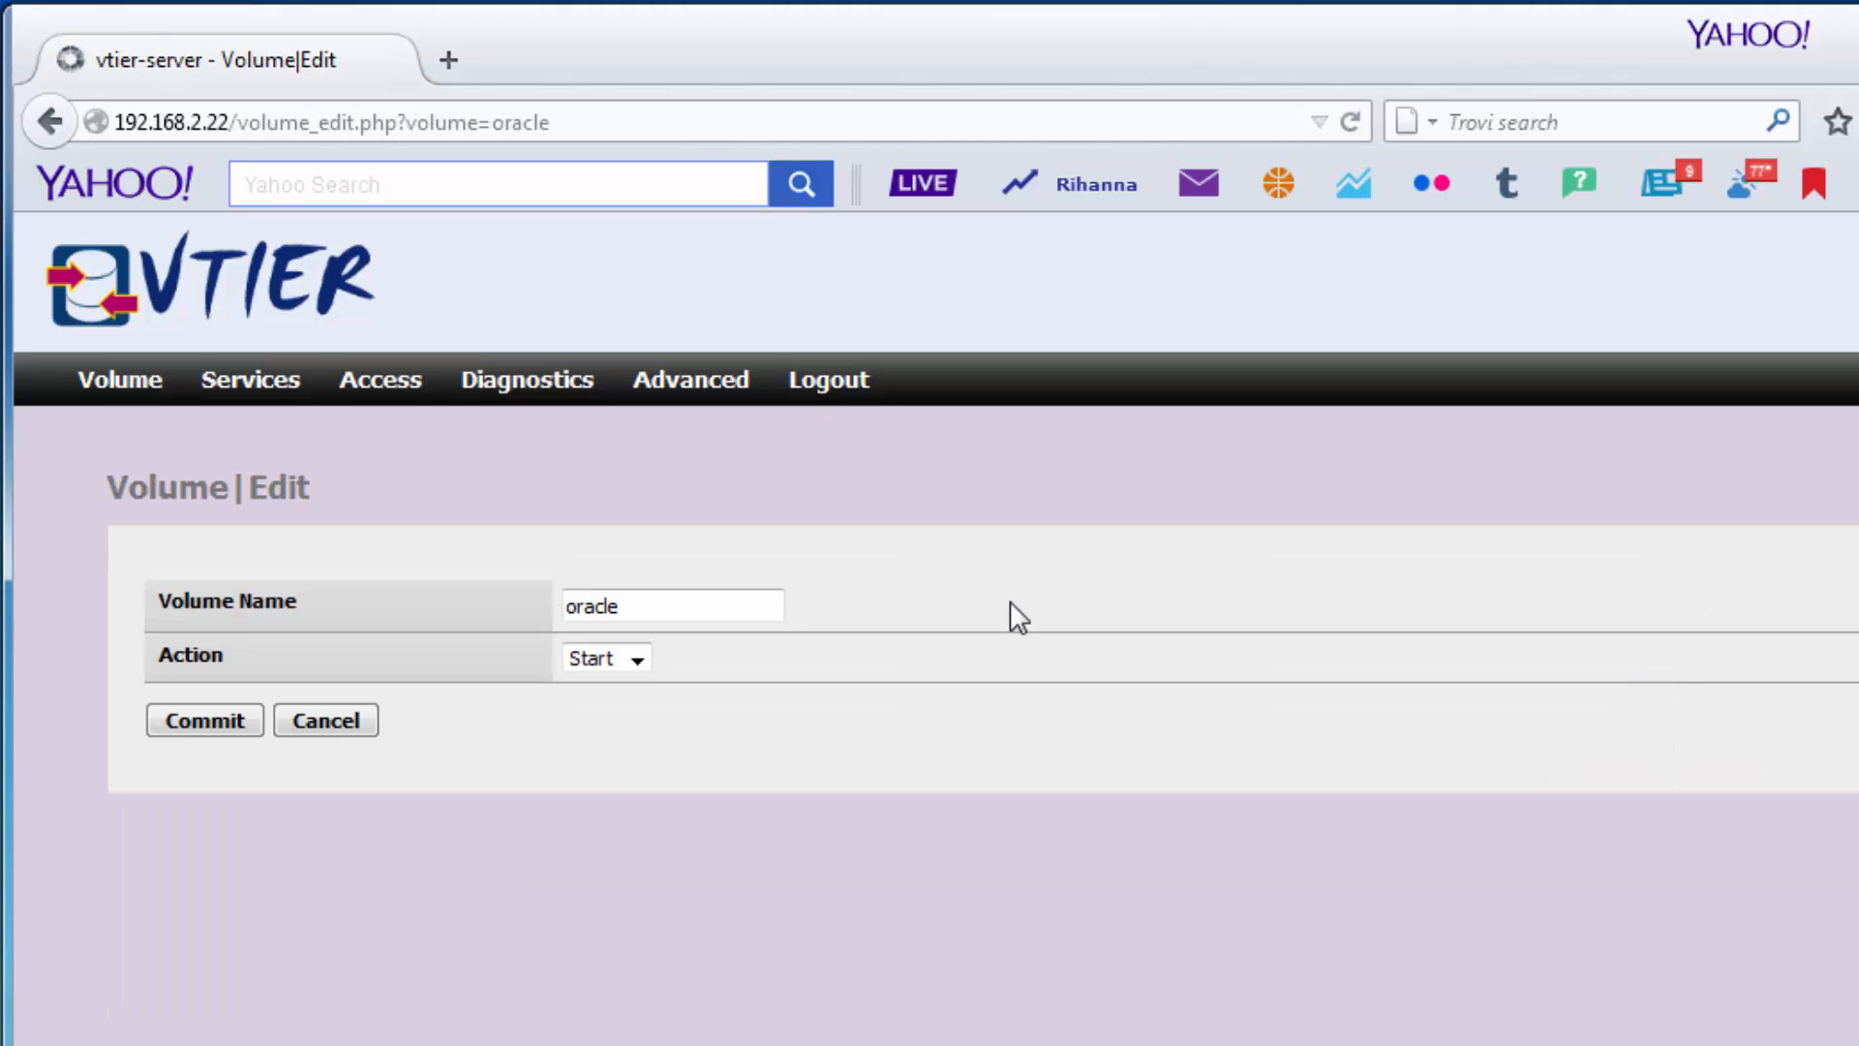
left_click(636, 659)
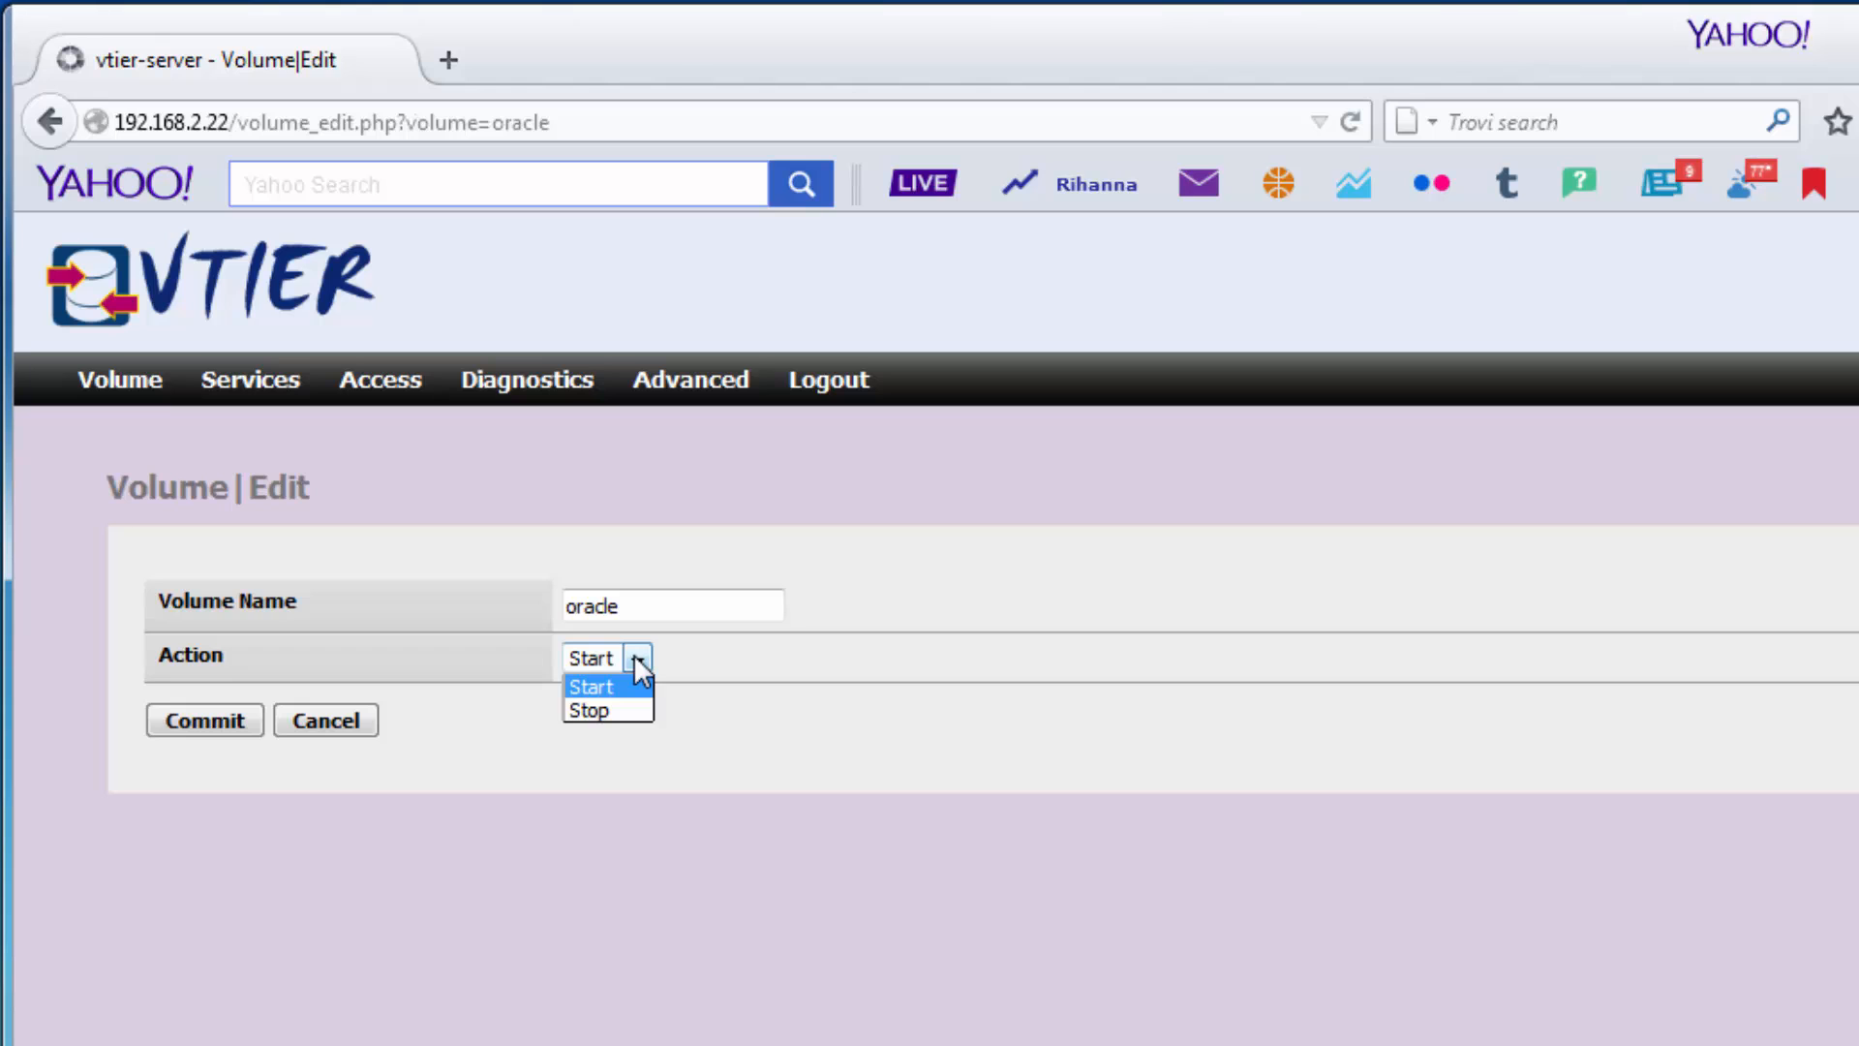
left_click(319, 717)
left_click(319, 717)
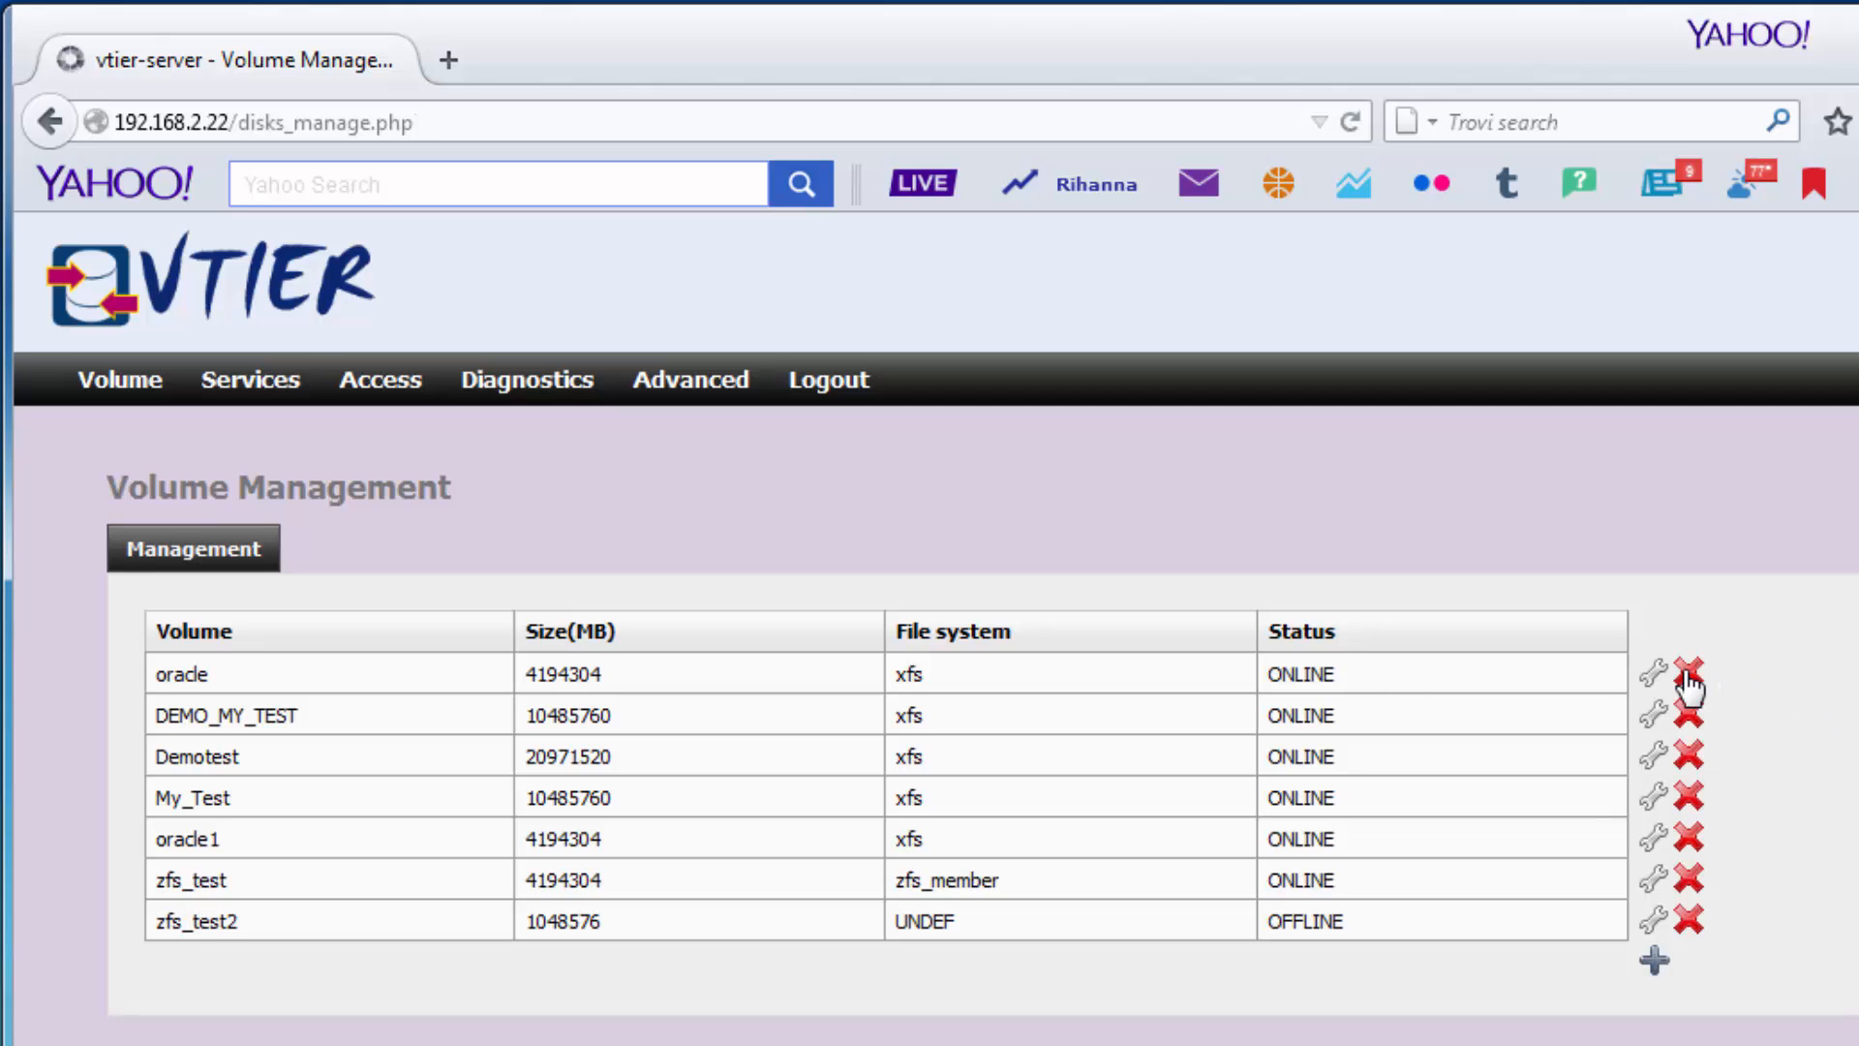
left_click(1688, 673)
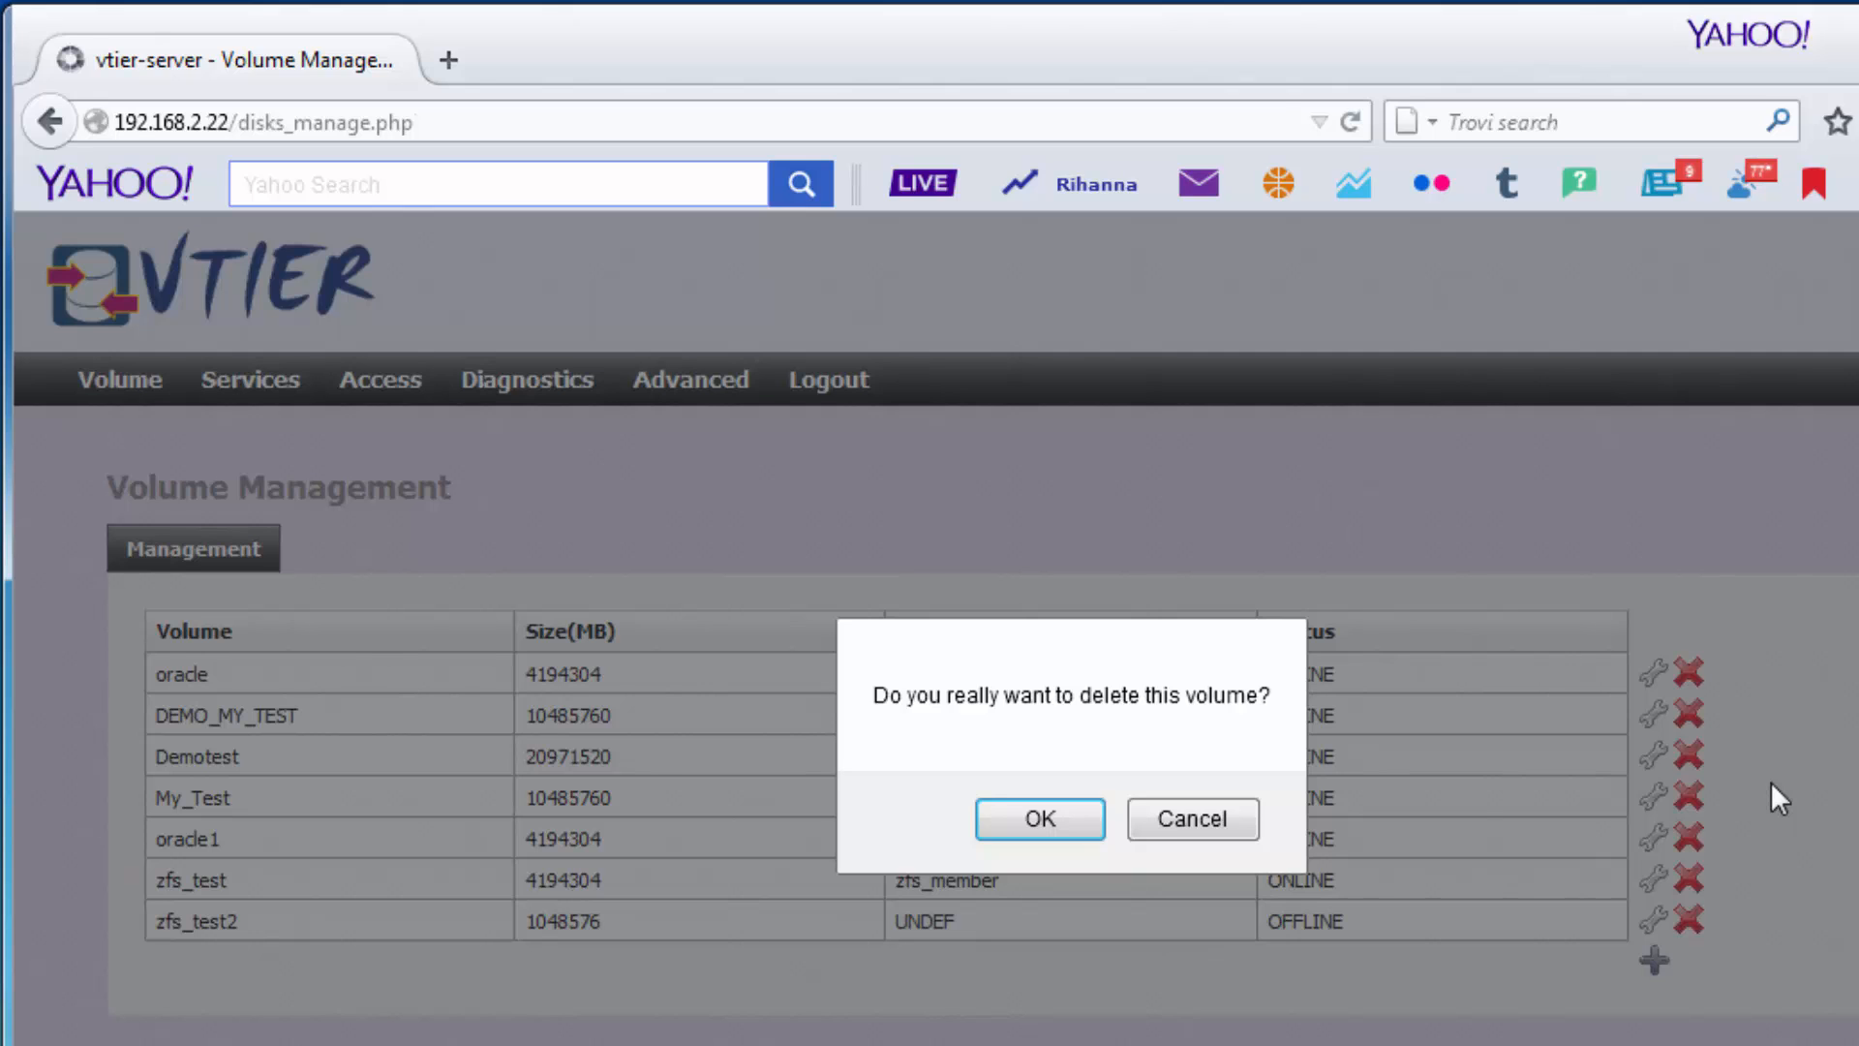
left_click(1158, 818)
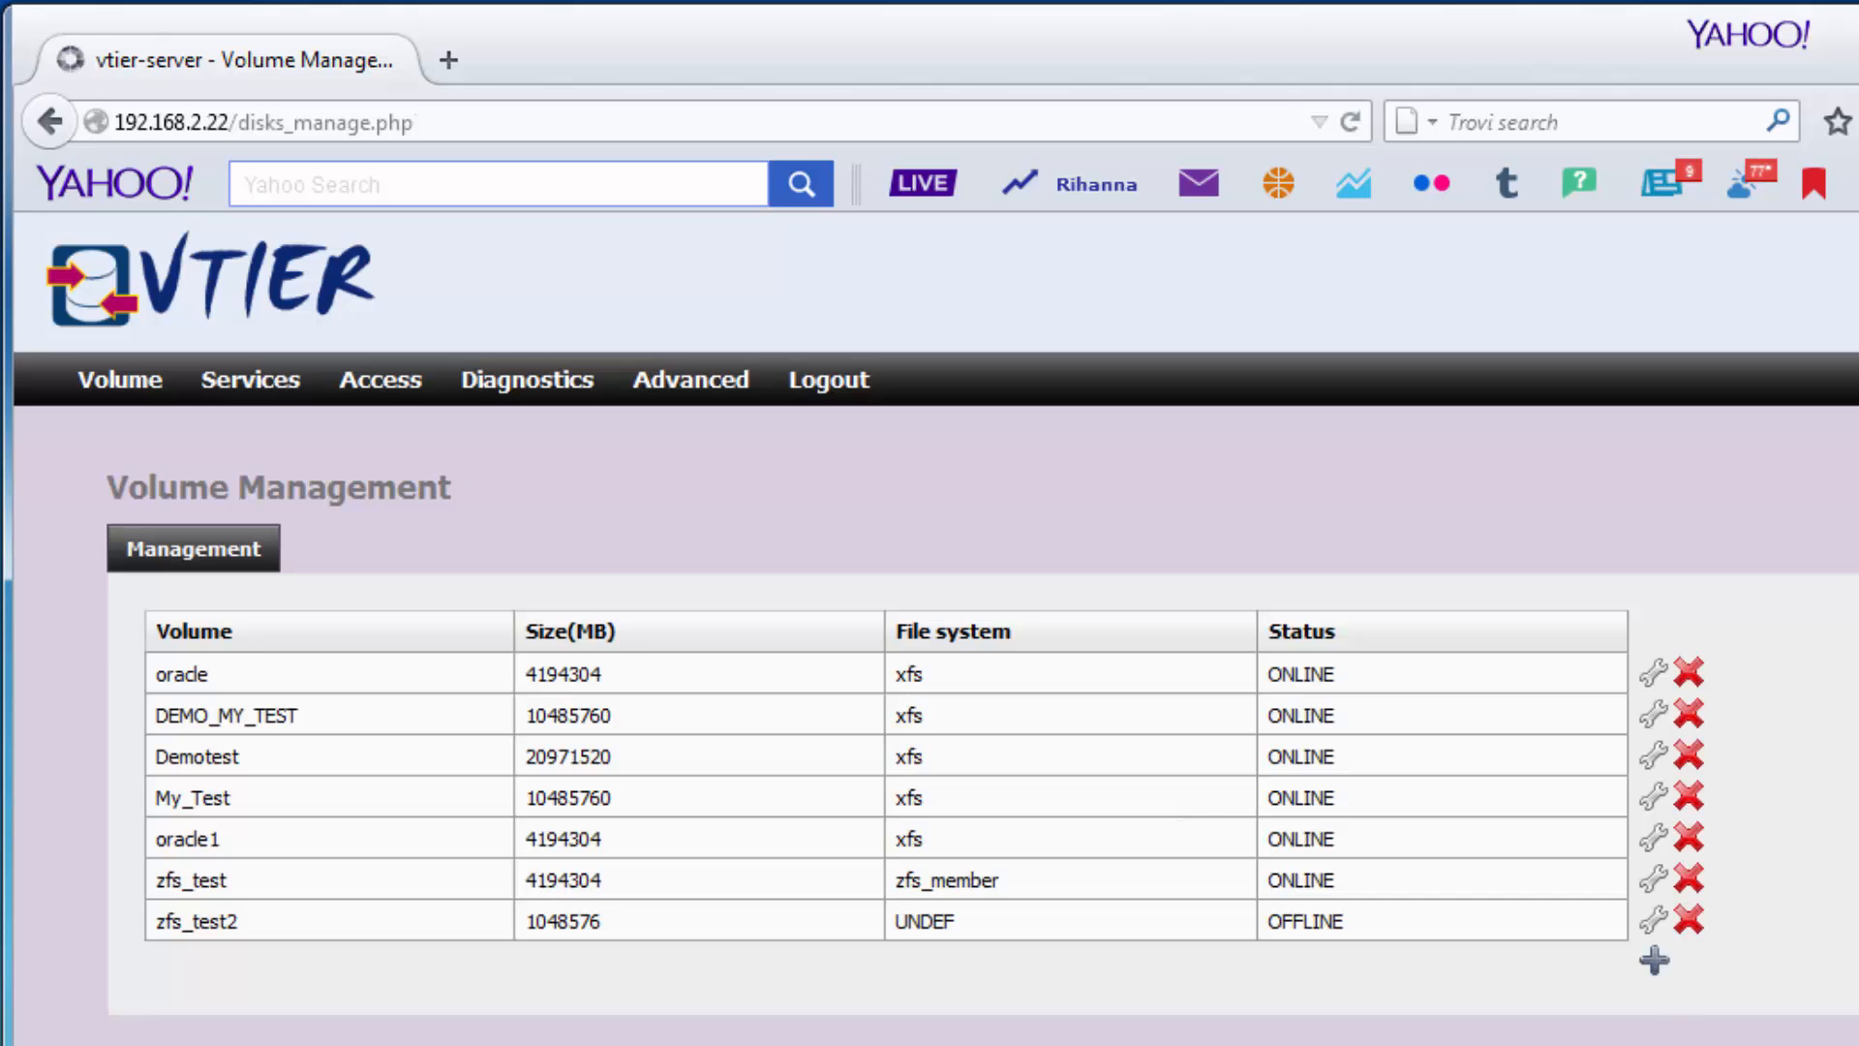
Create a 10T XFS volume named TEST123 and highlight its new row in the list.
left_click(1653, 968)
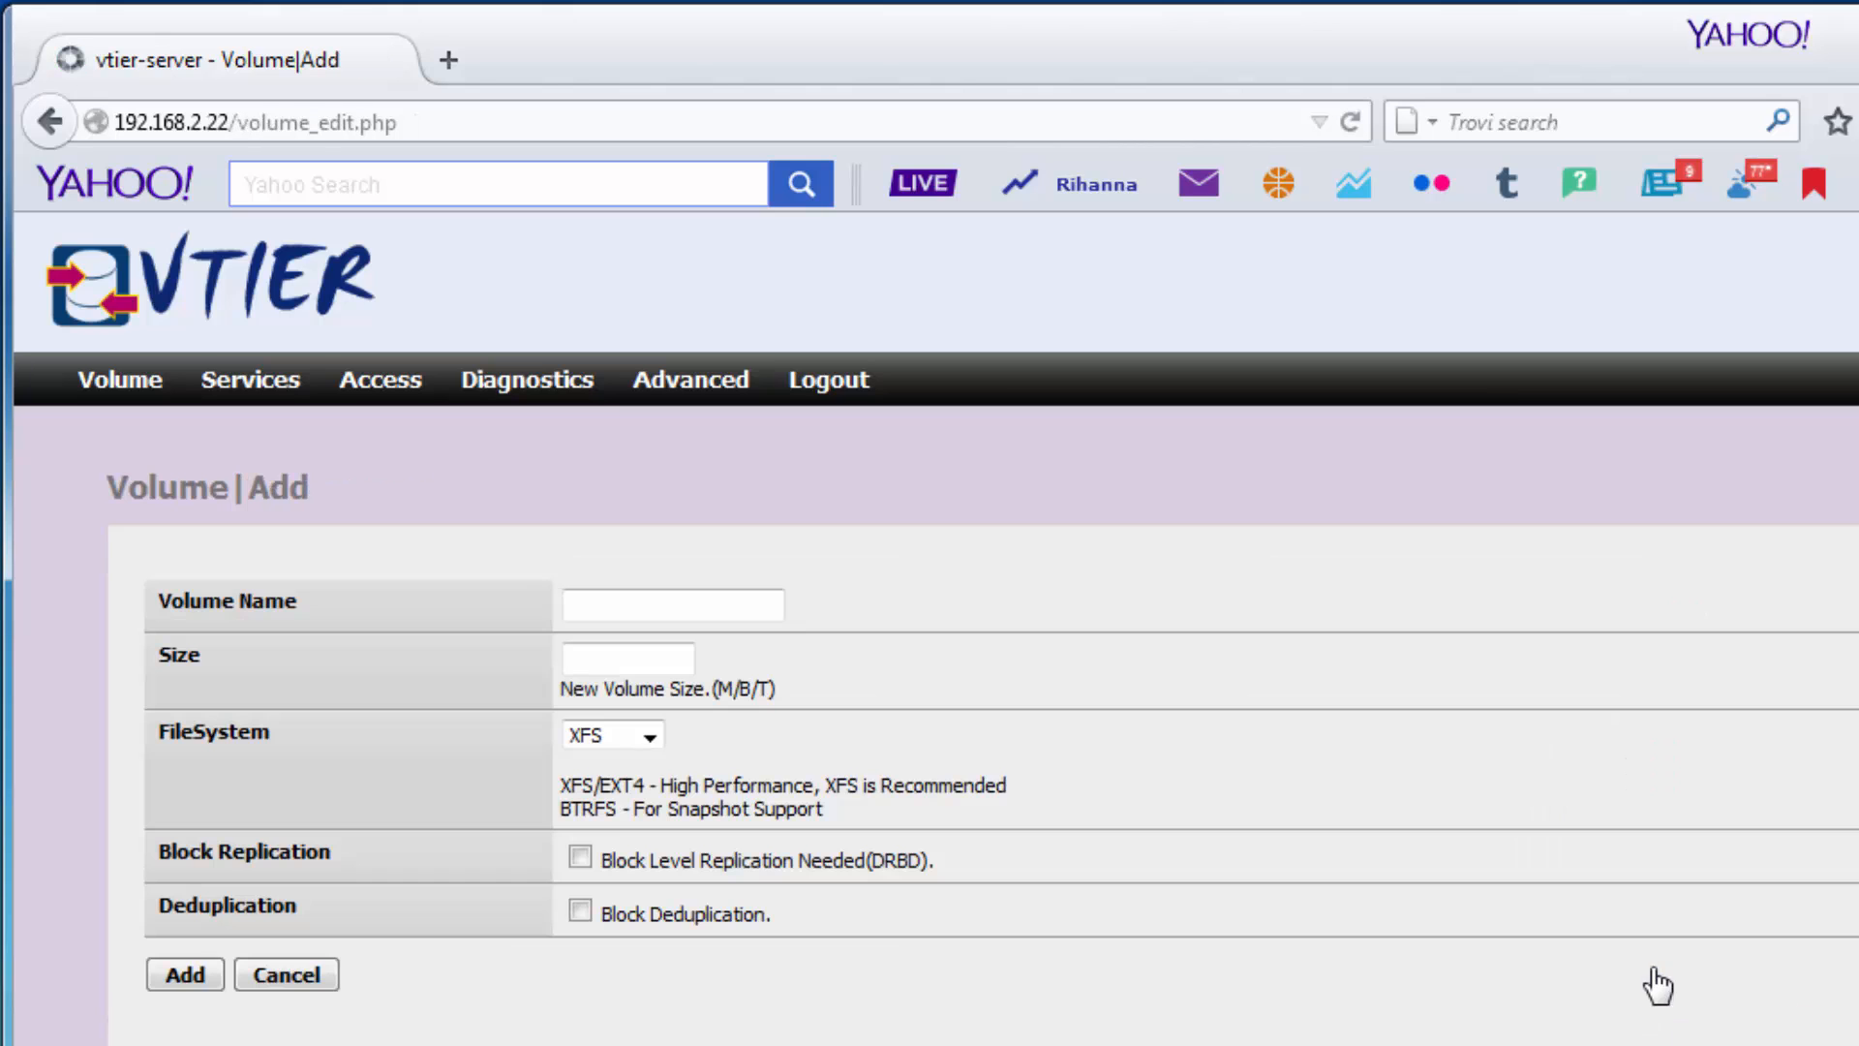
left_click(679, 596)
type("TEST123")
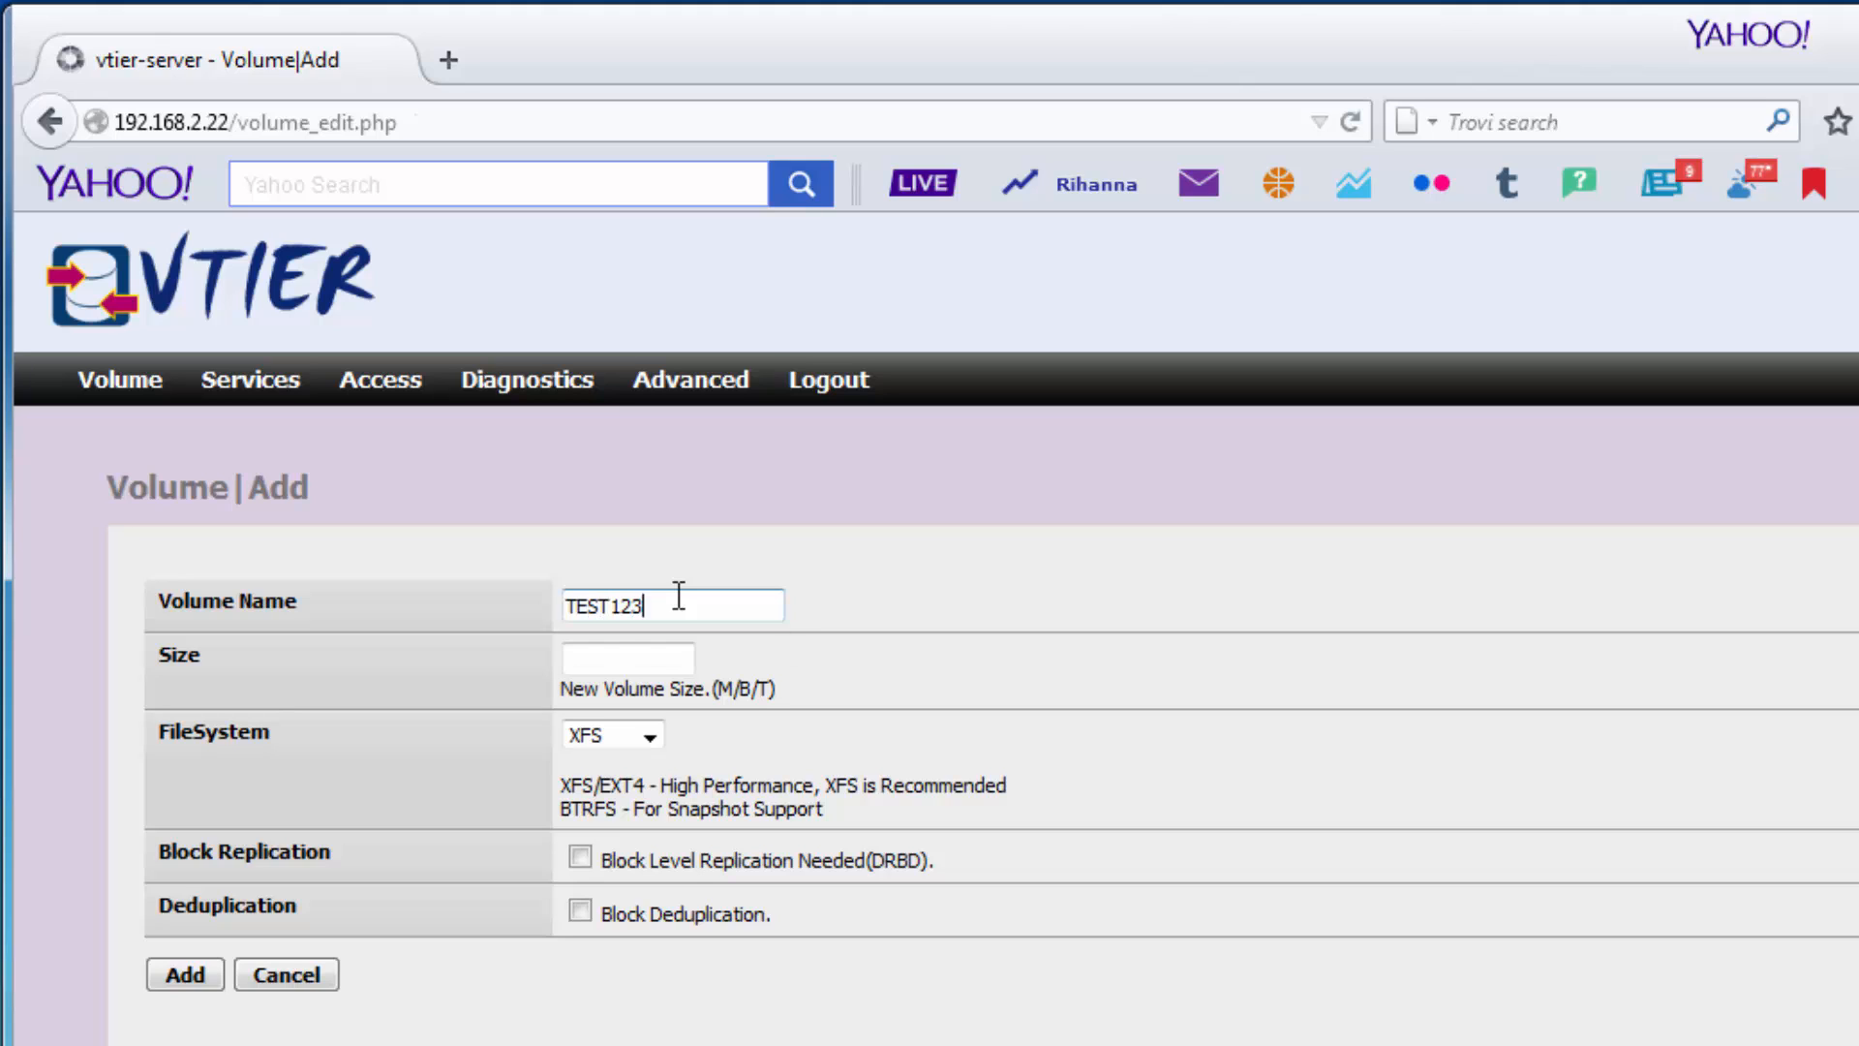
left_click(623, 659)
type("10T")
left_click(648, 738)
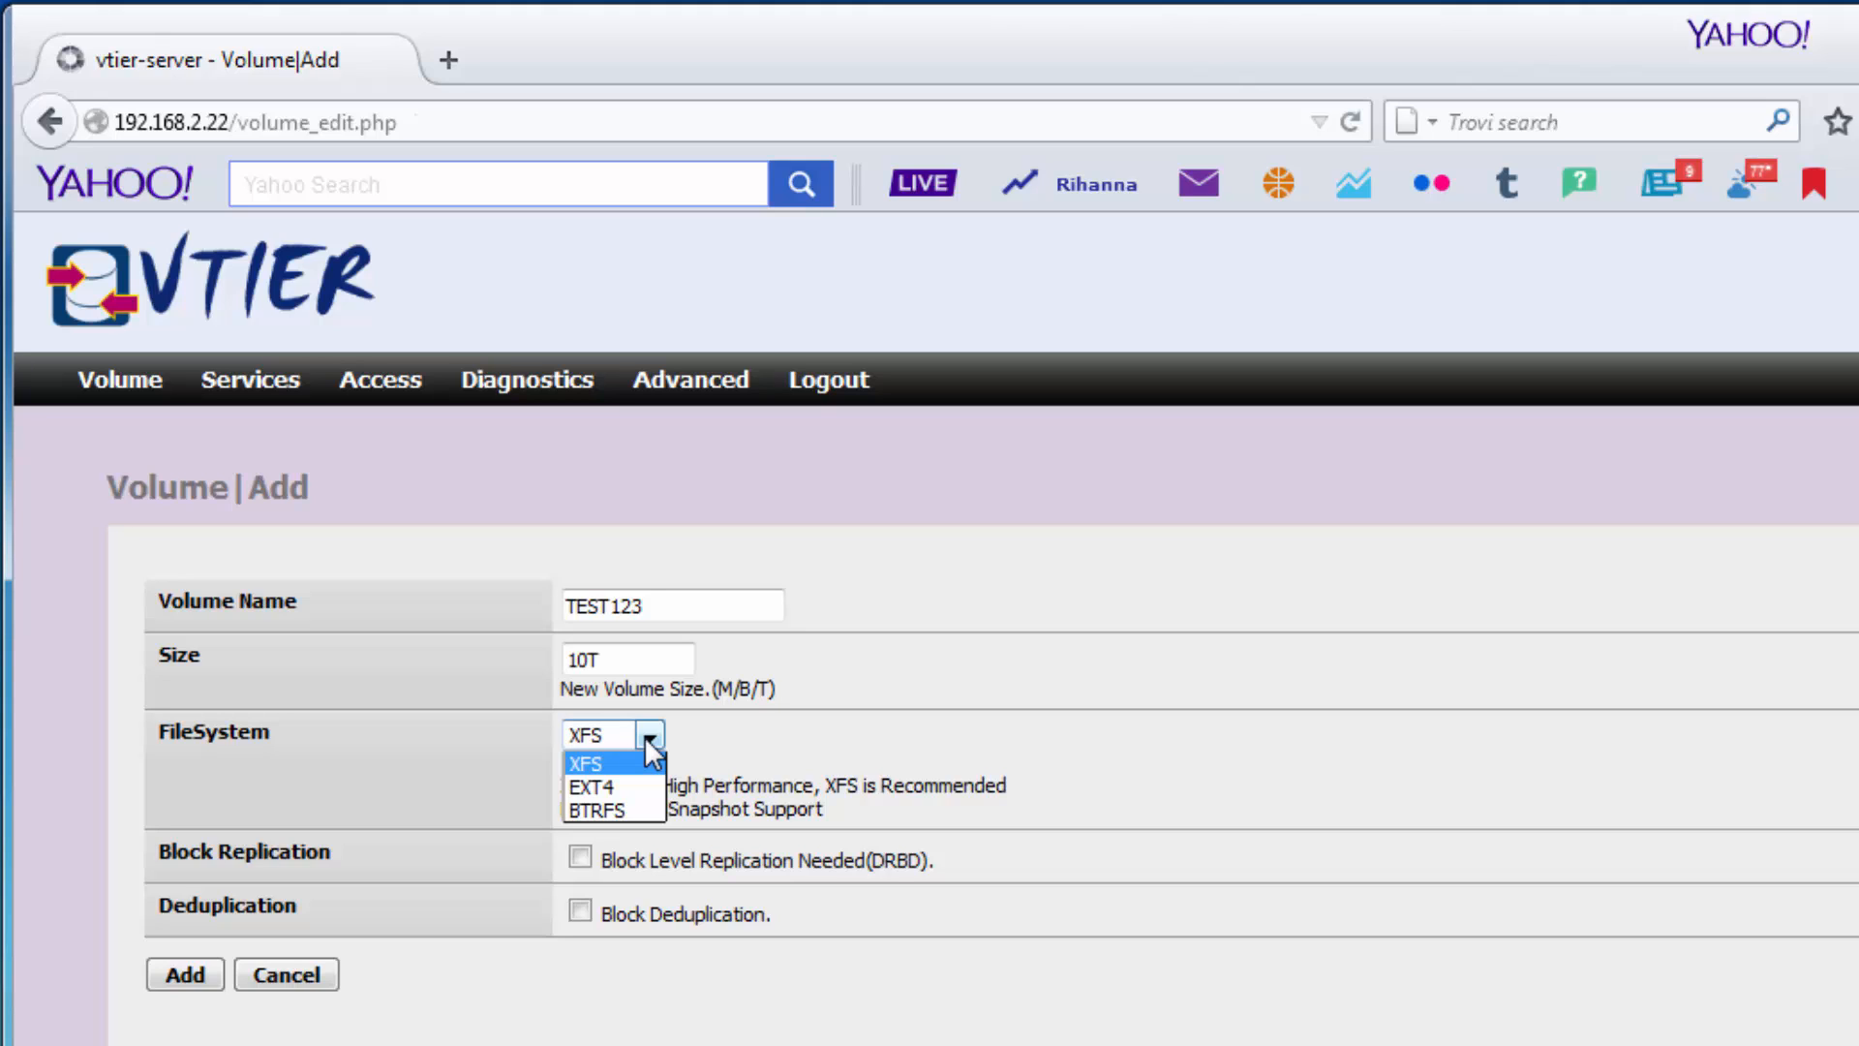
left_click(640, 757)
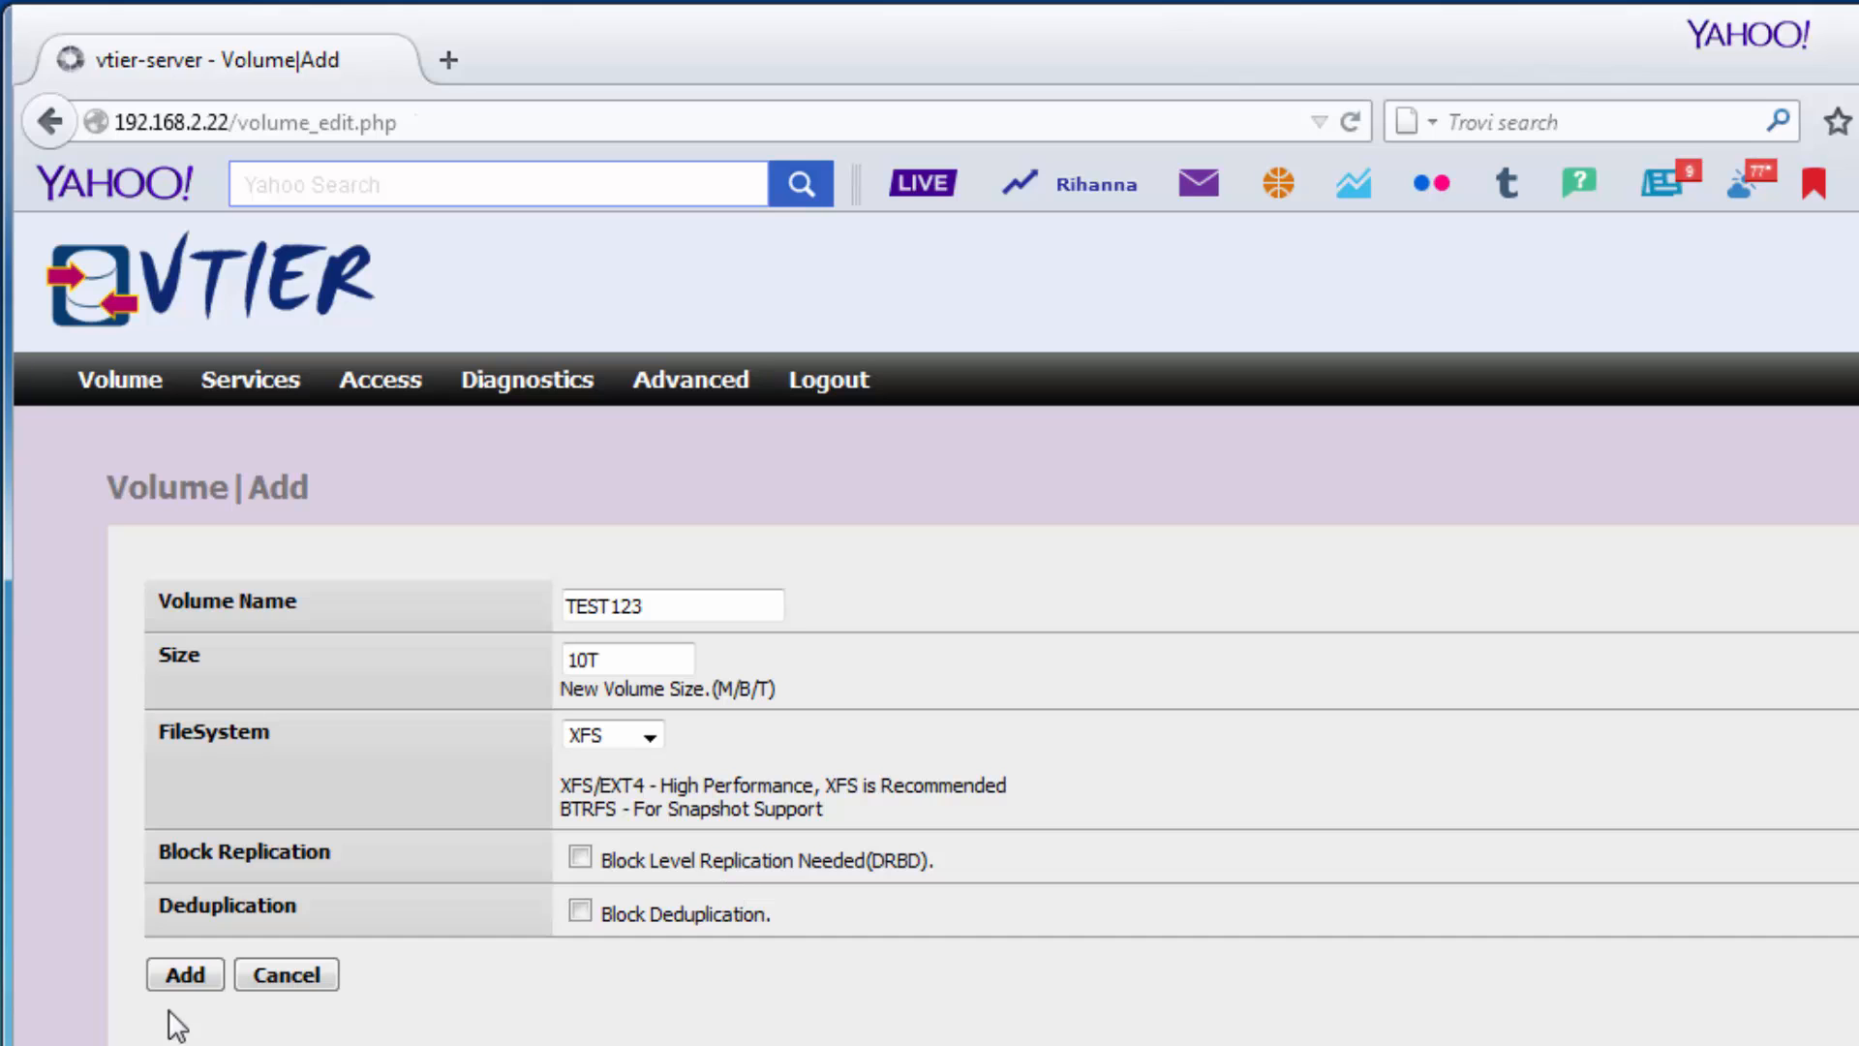
left_click(186, 974)
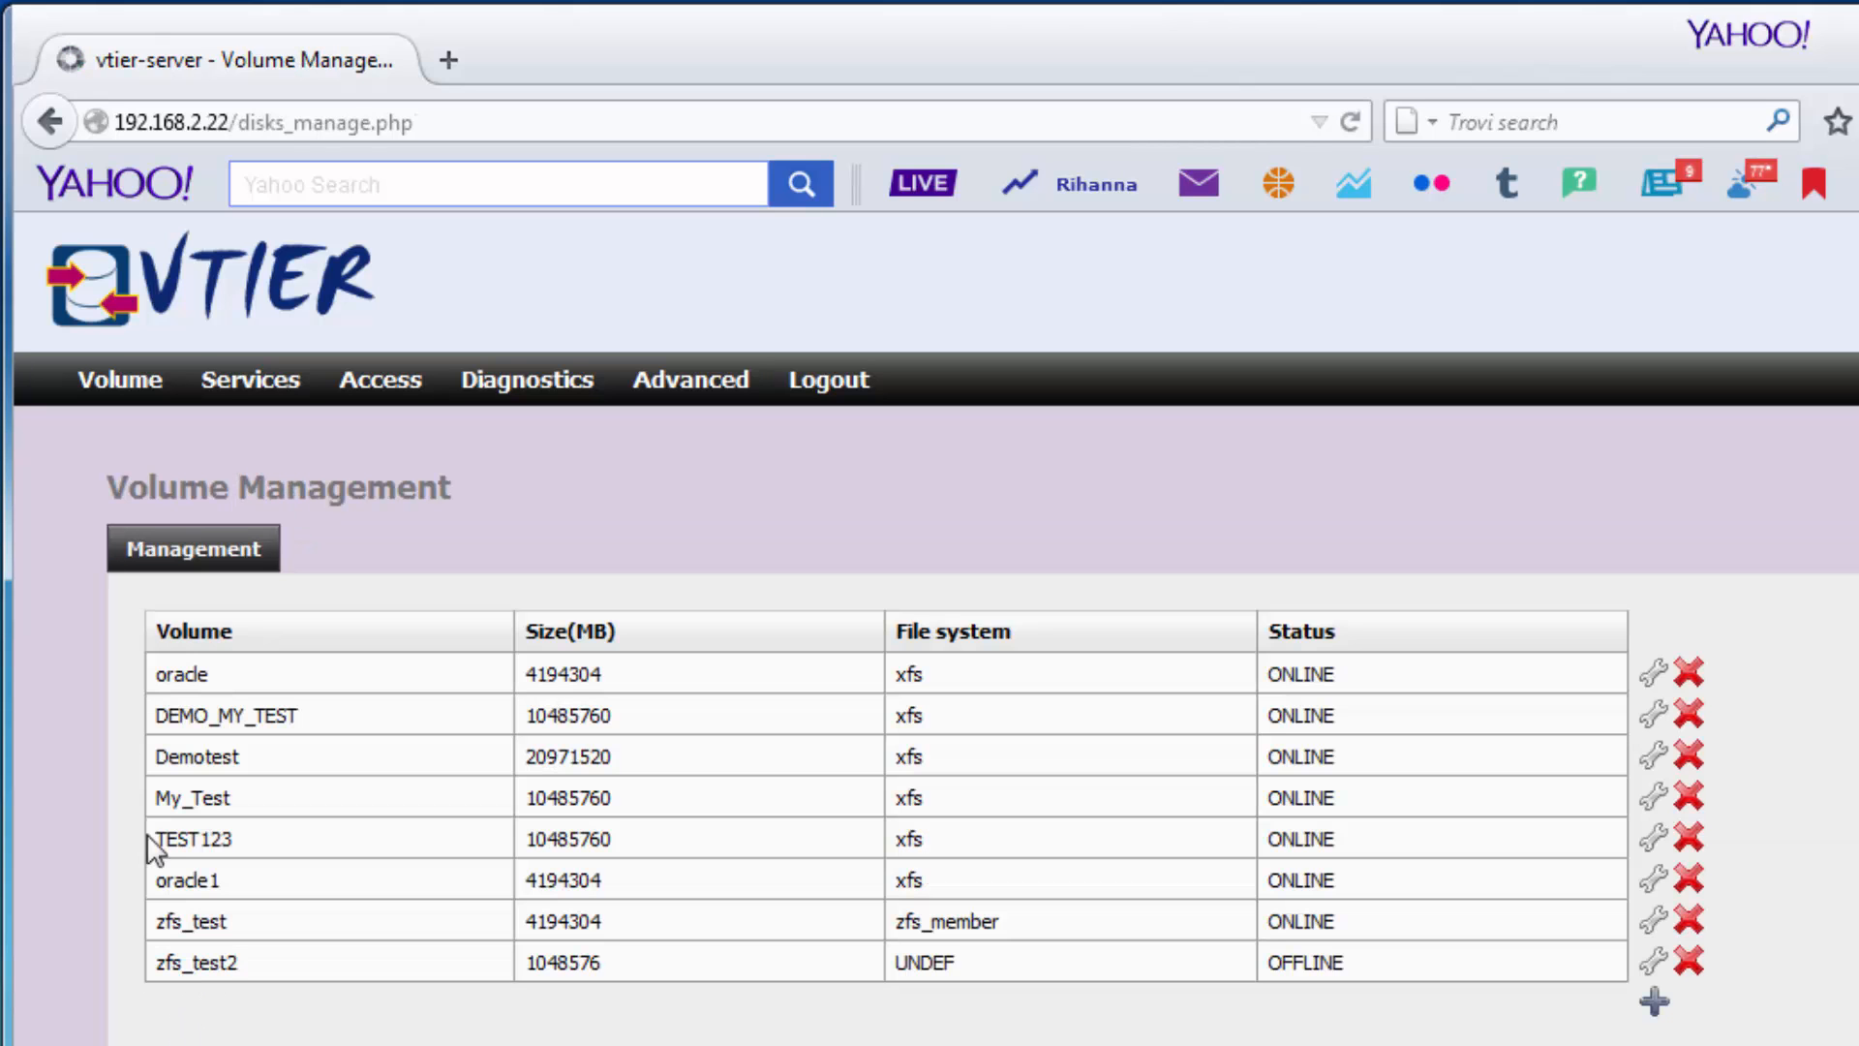
left_click_drag(157, 840, 1372, 858)
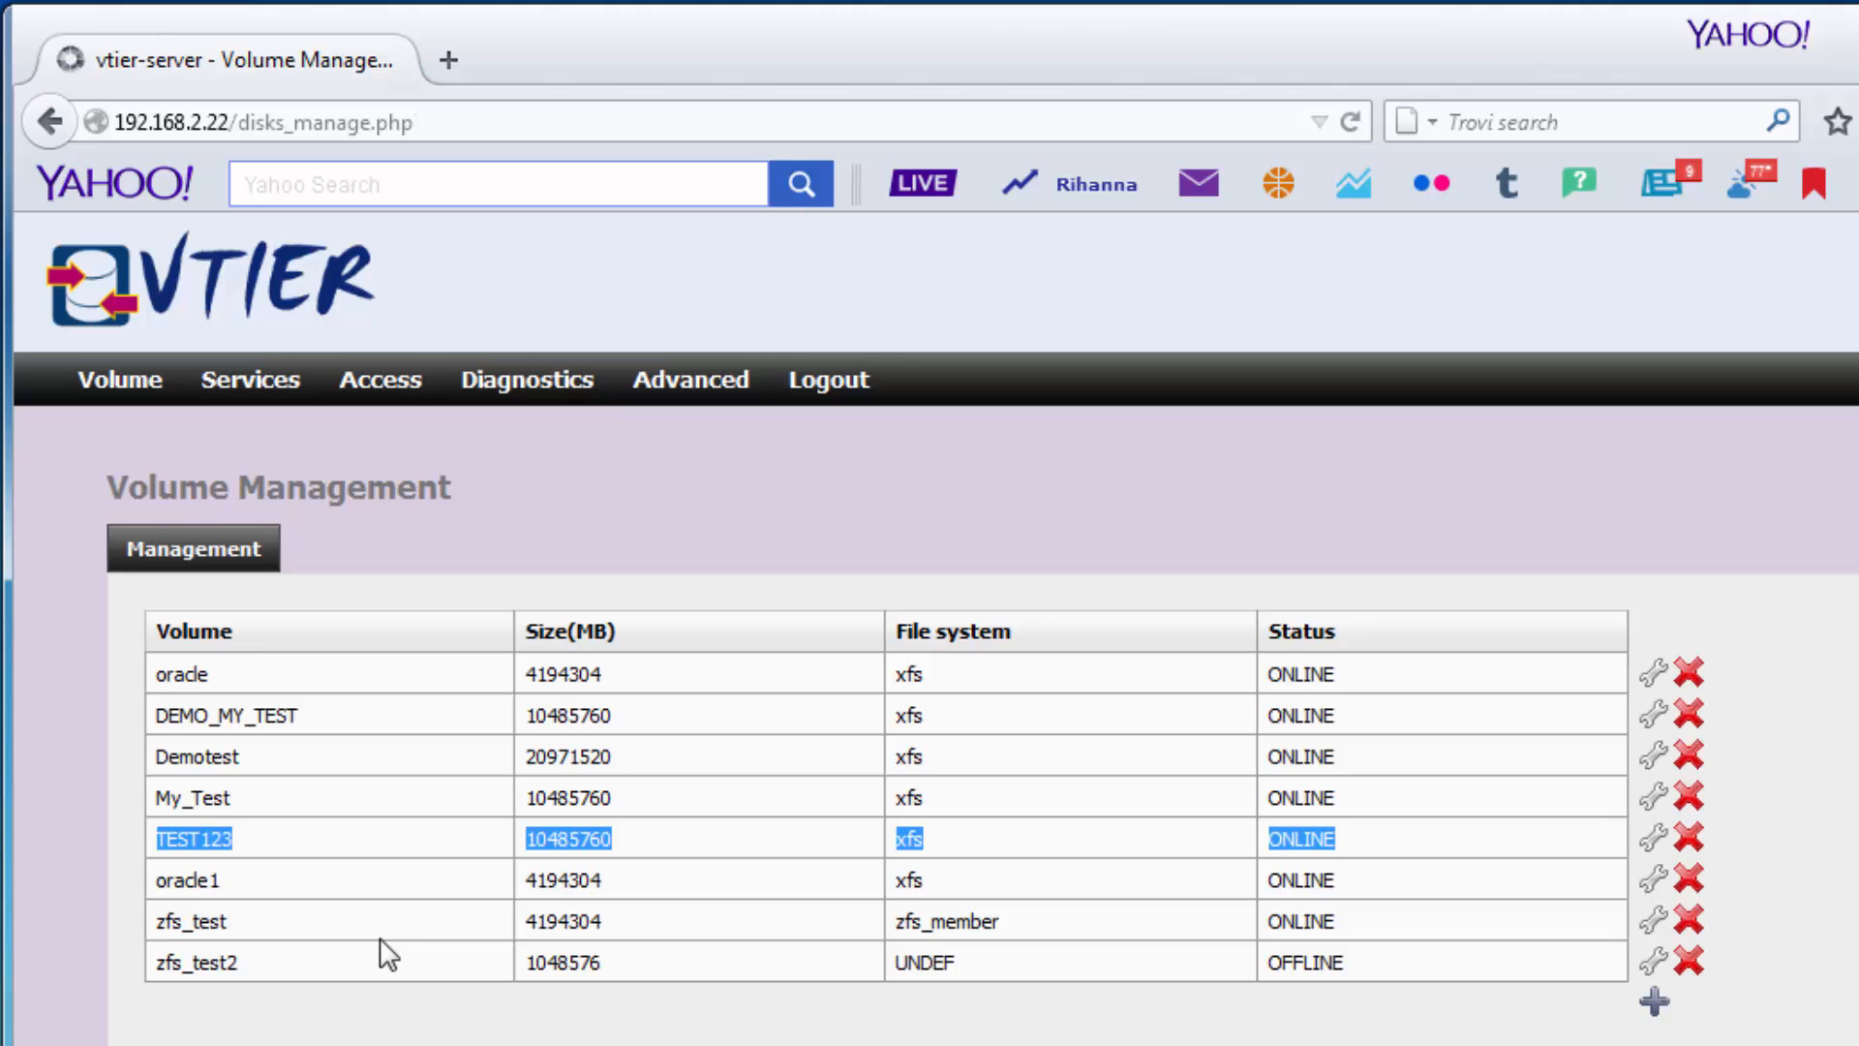
mouse_move(240, 378)
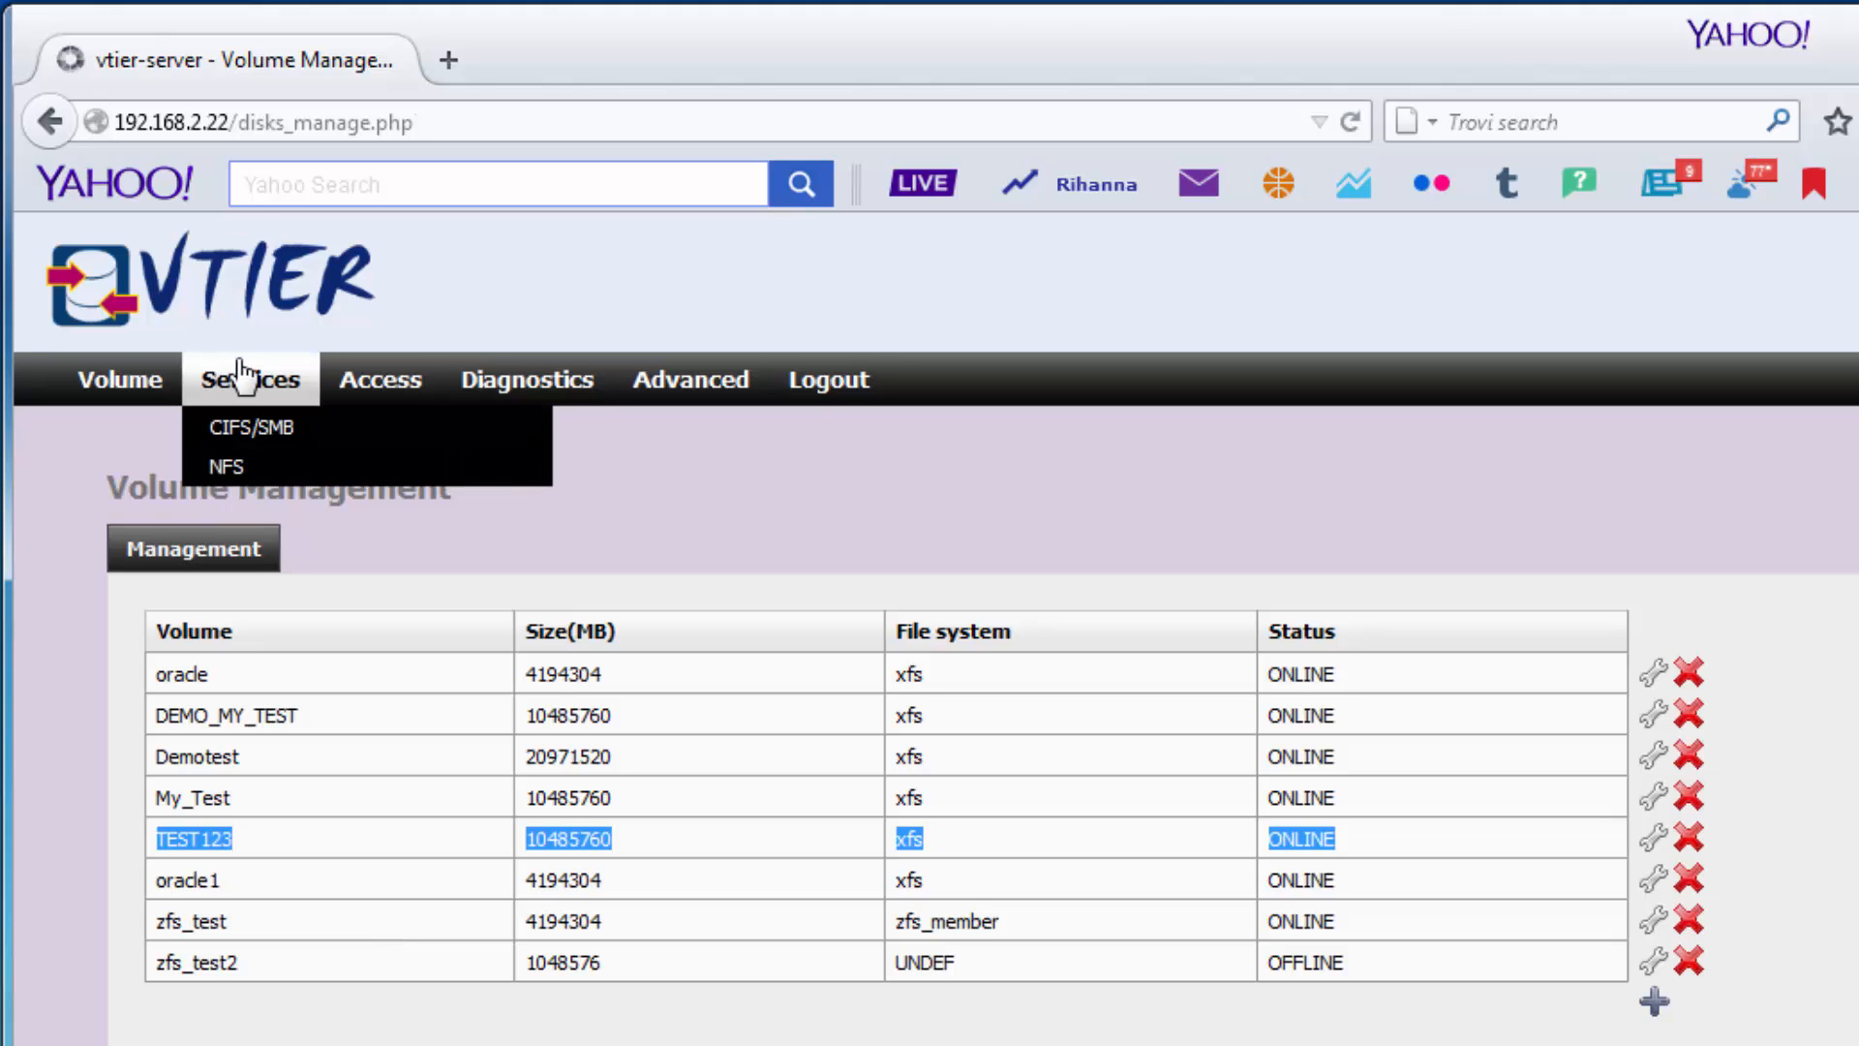
mouse_move(97, 380)
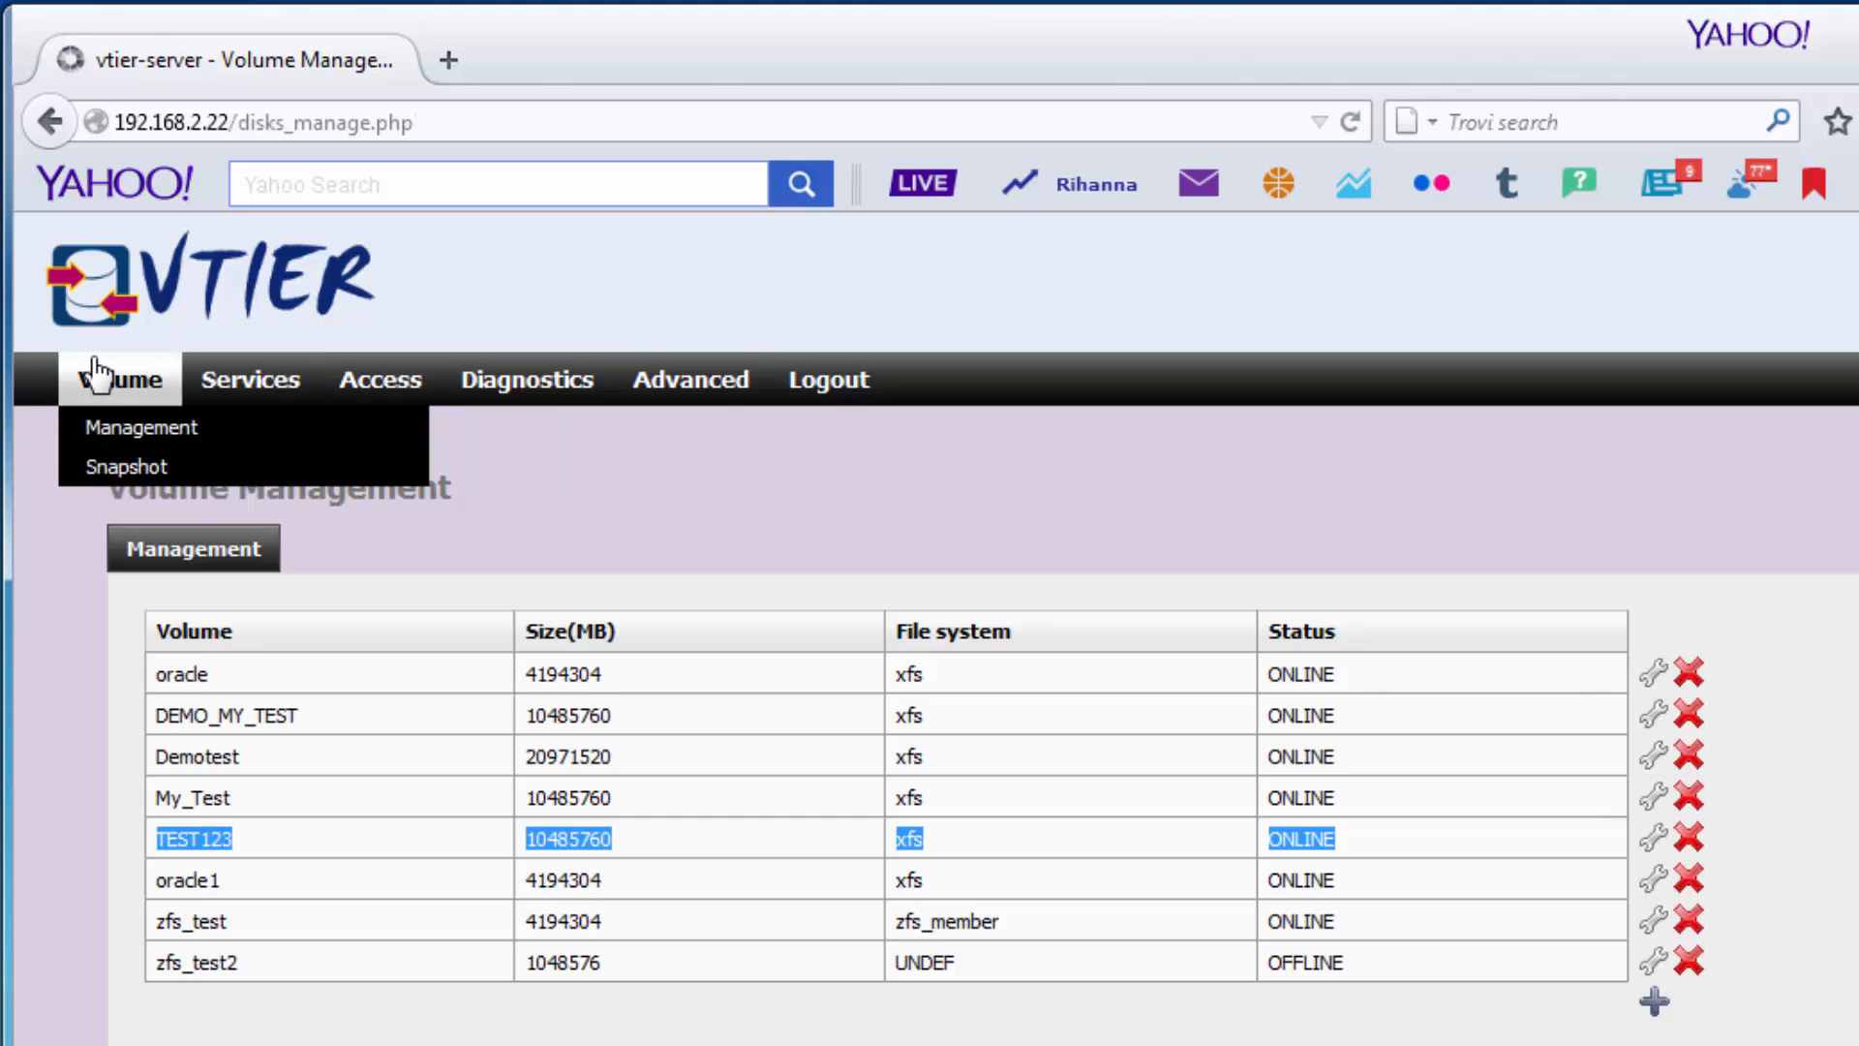
Snapshot the zfs_test volume as test1234 and highlight the new snapshot's name.
left_click(114, 466)
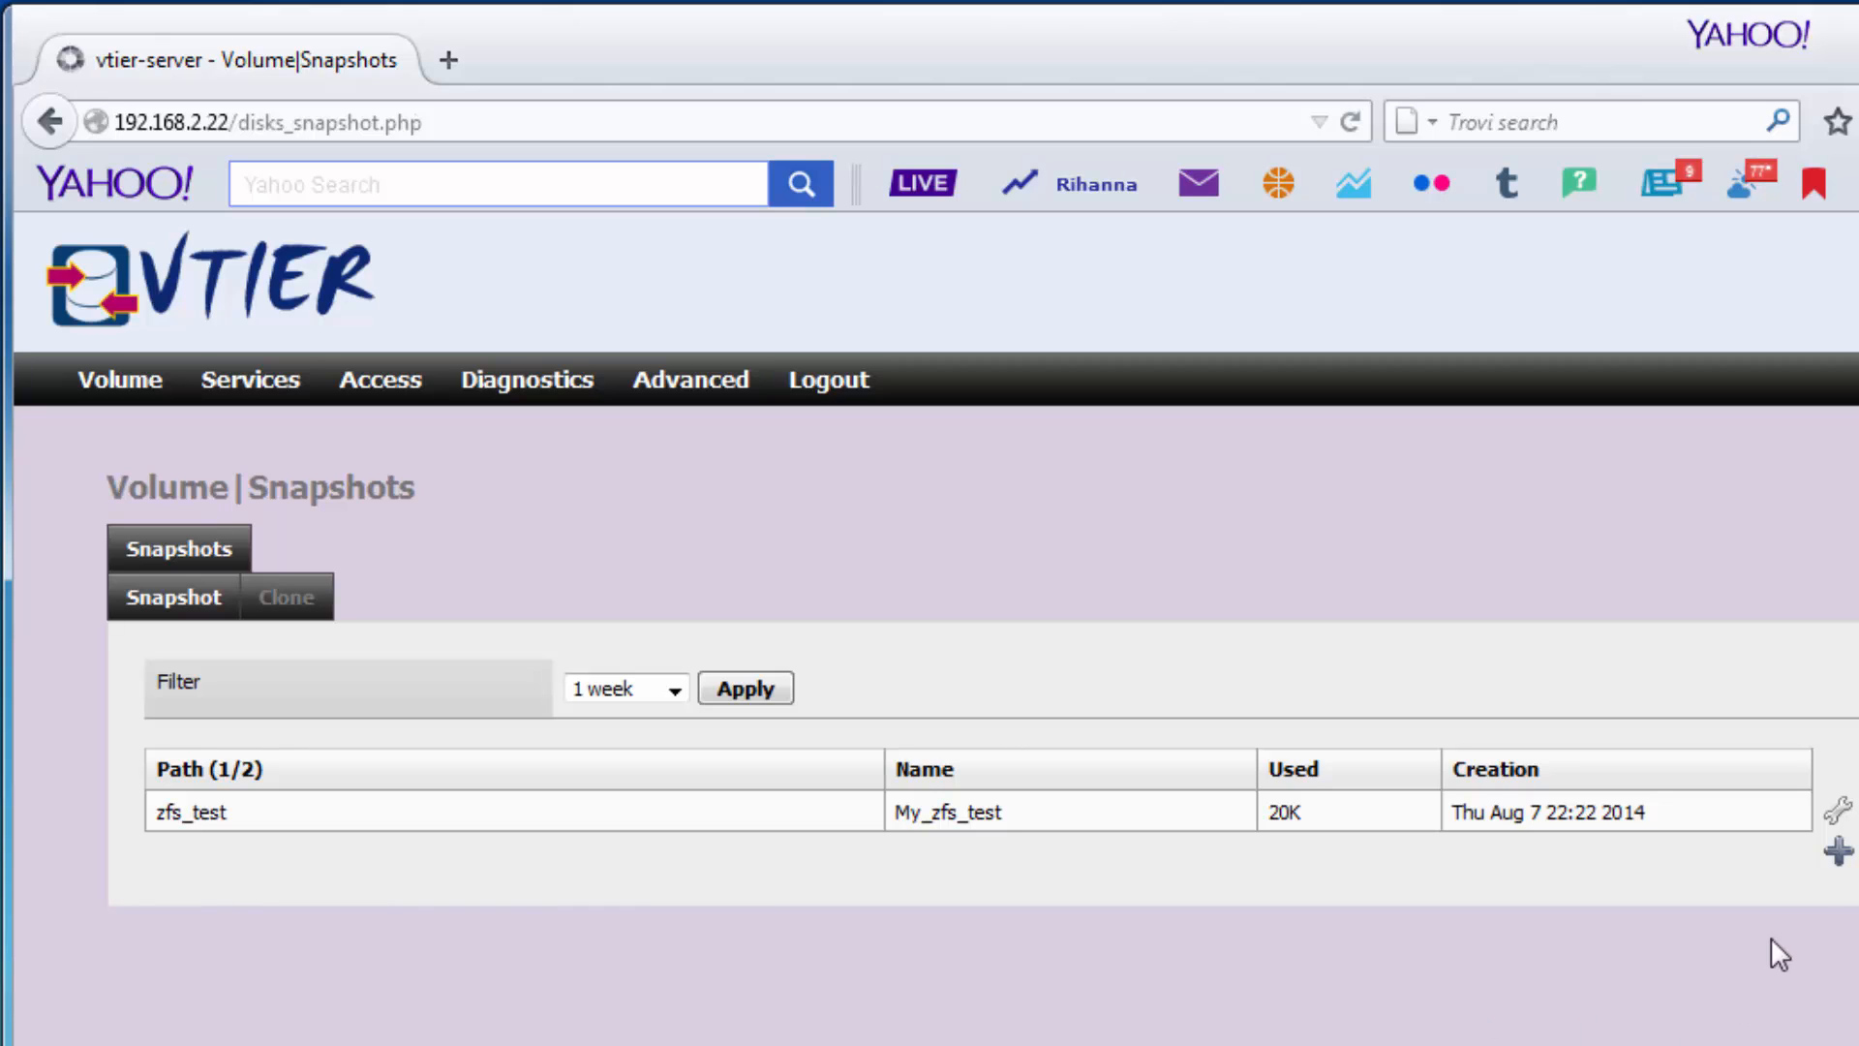
left_click(1838, 850)
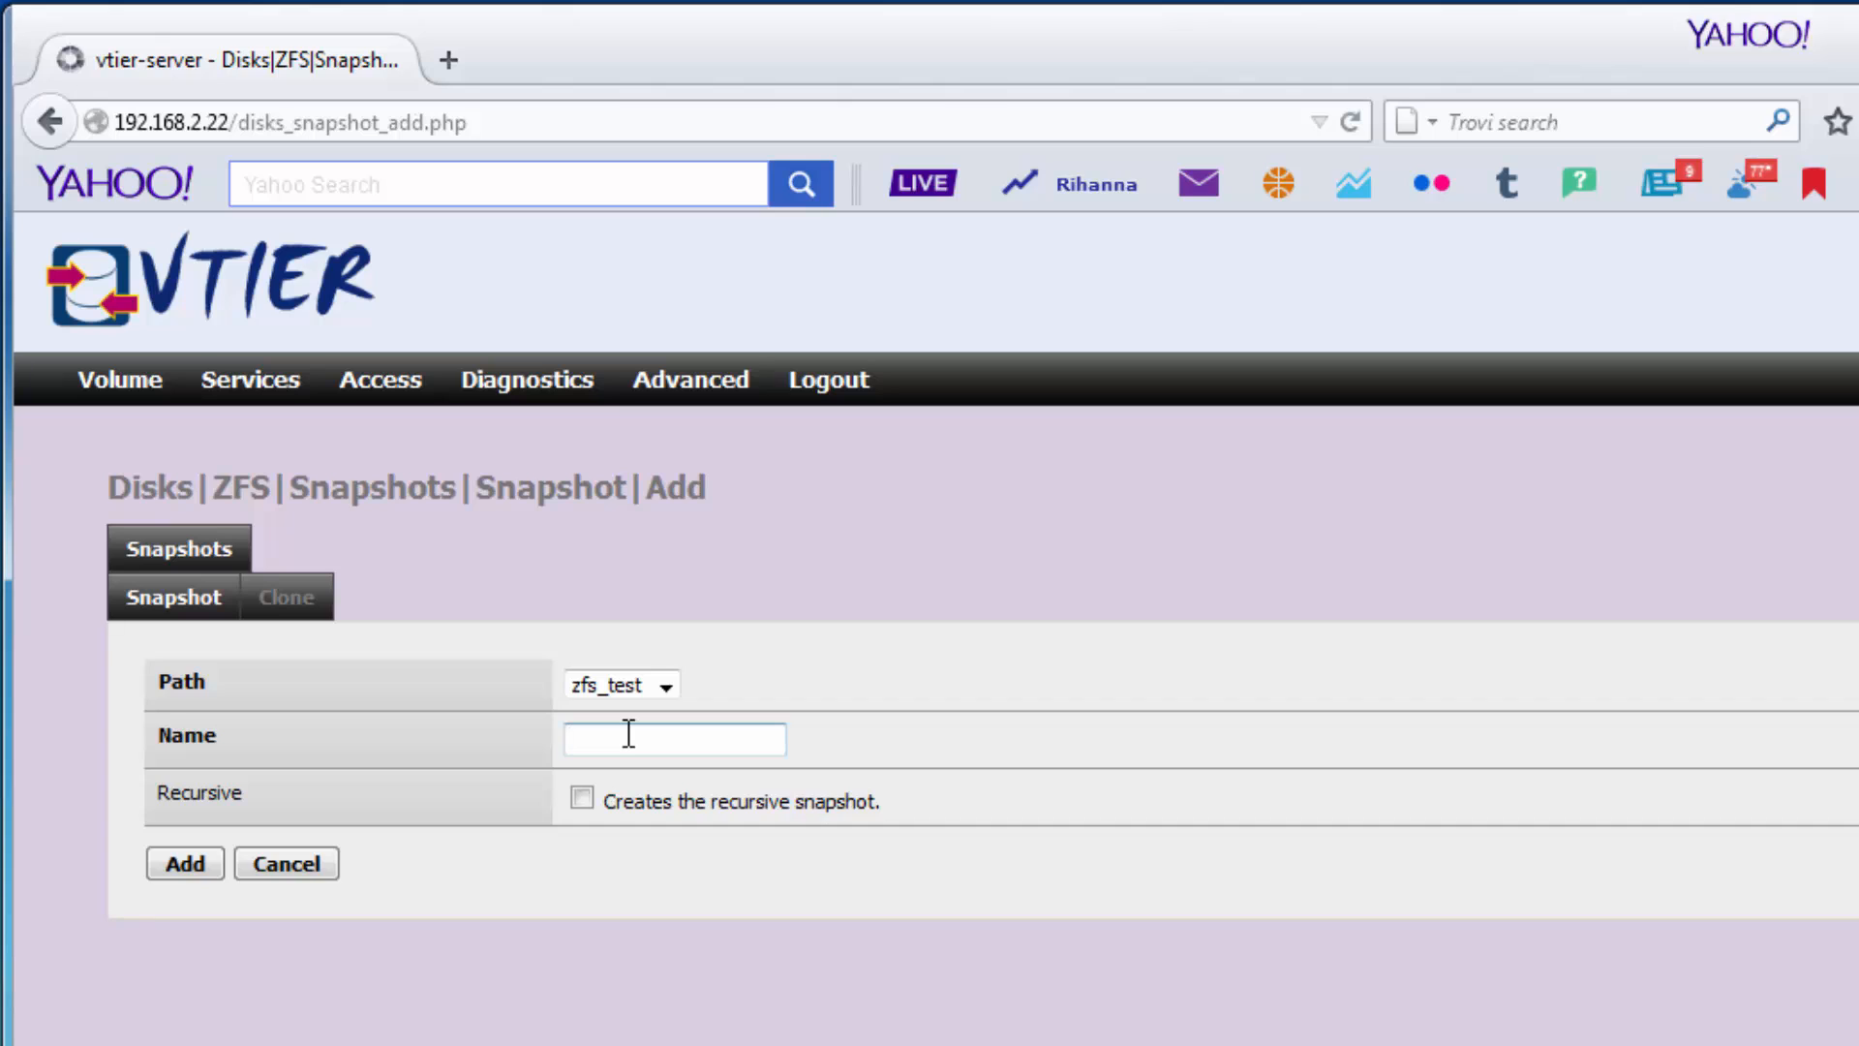
type("test")
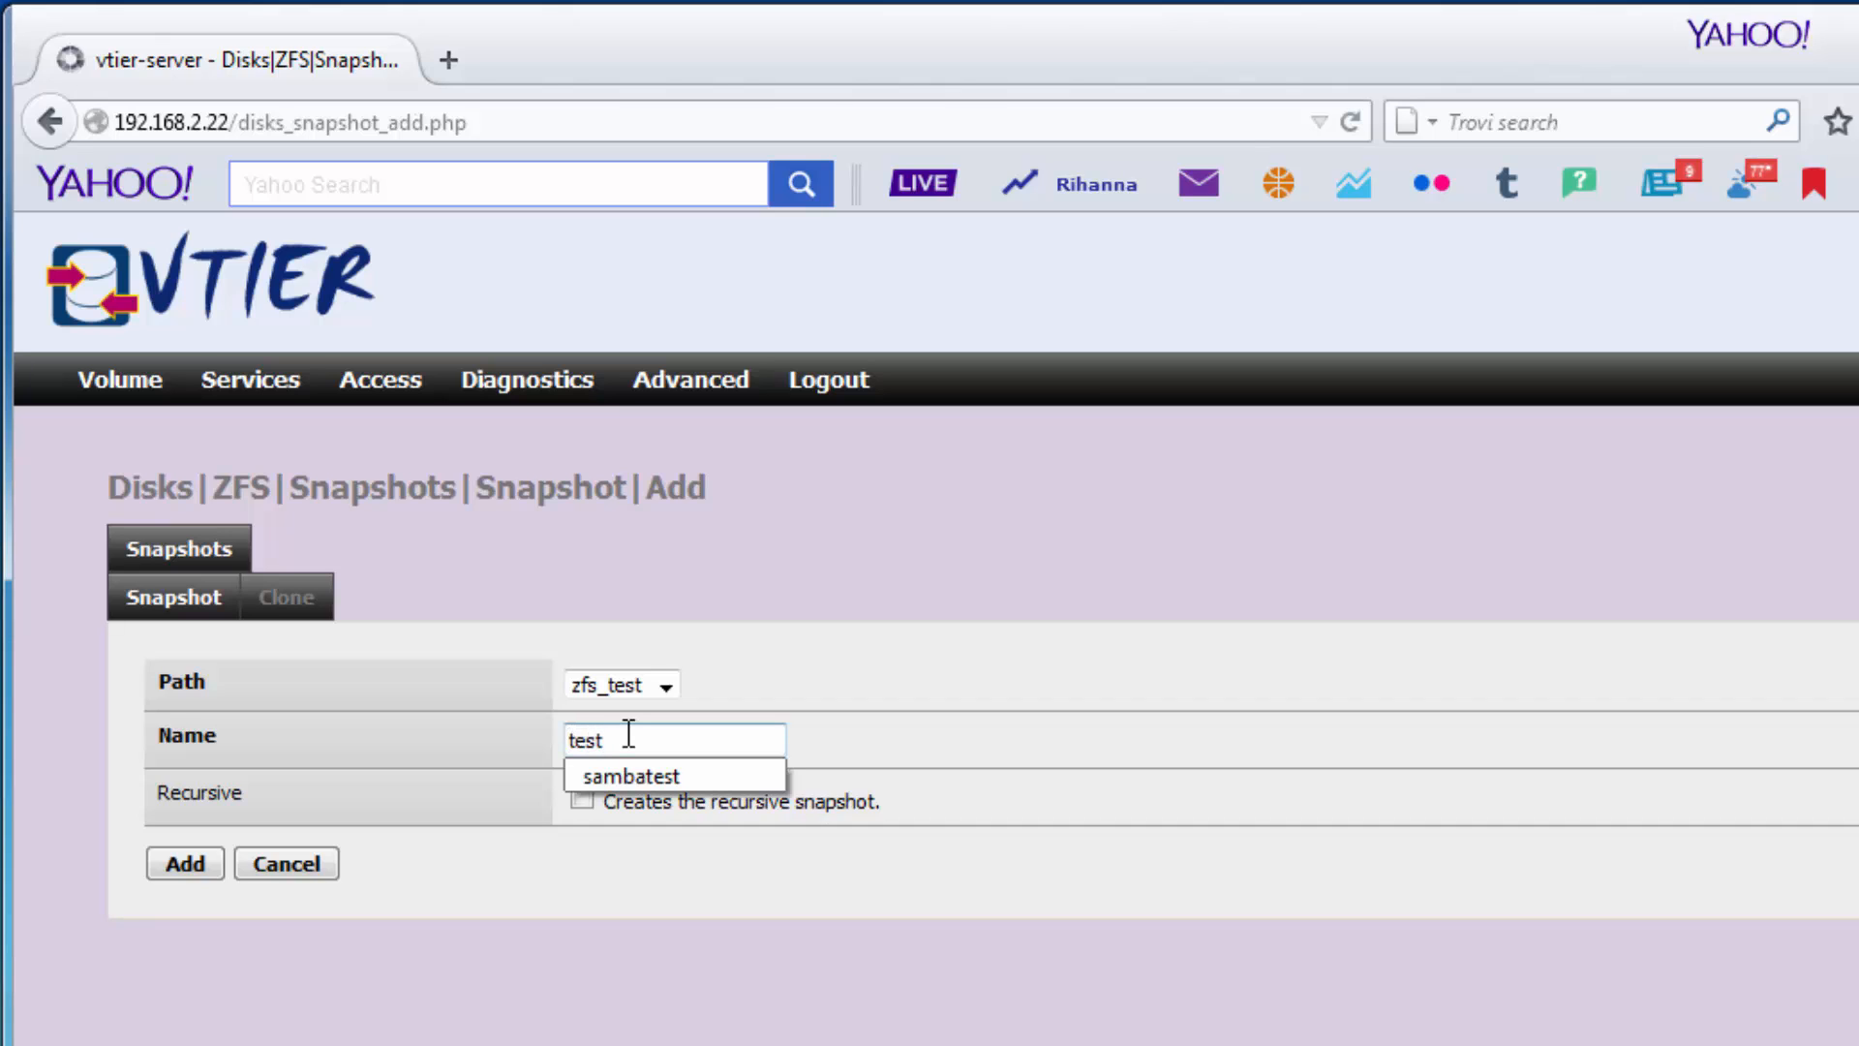
type("1234")
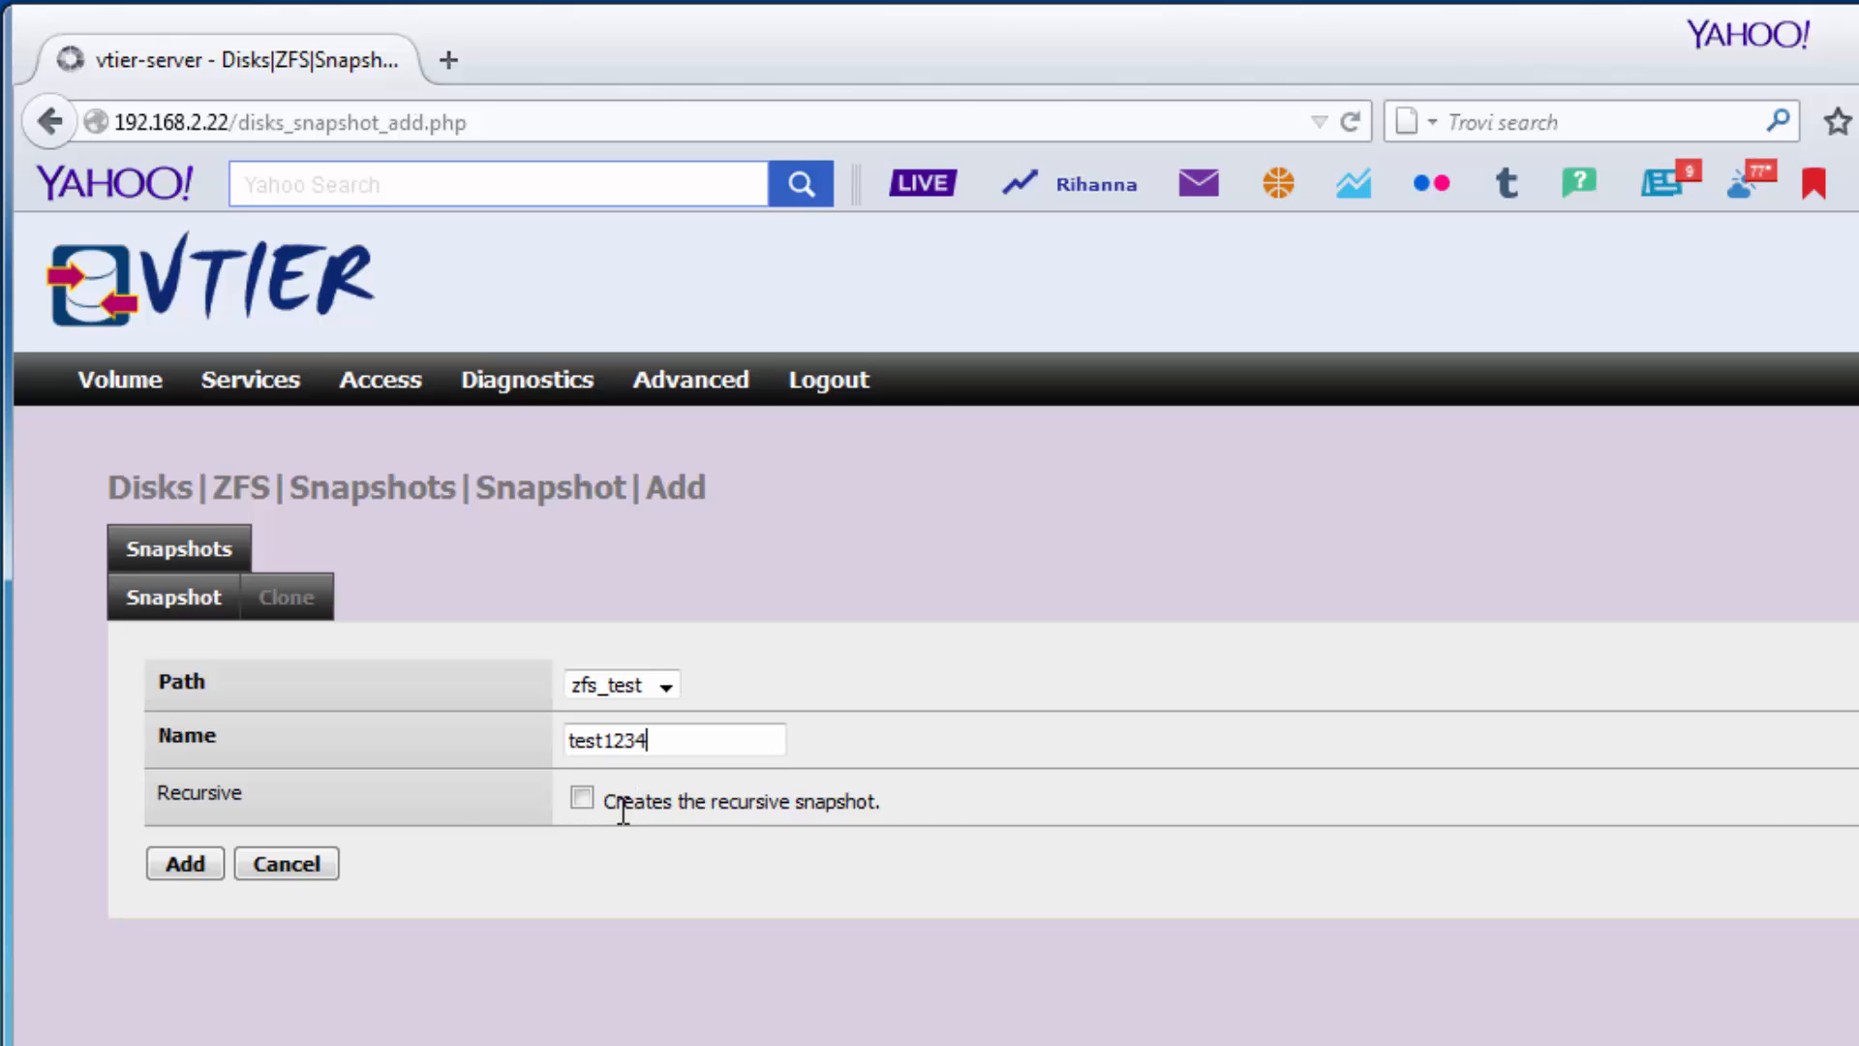
left_click(184, 864)
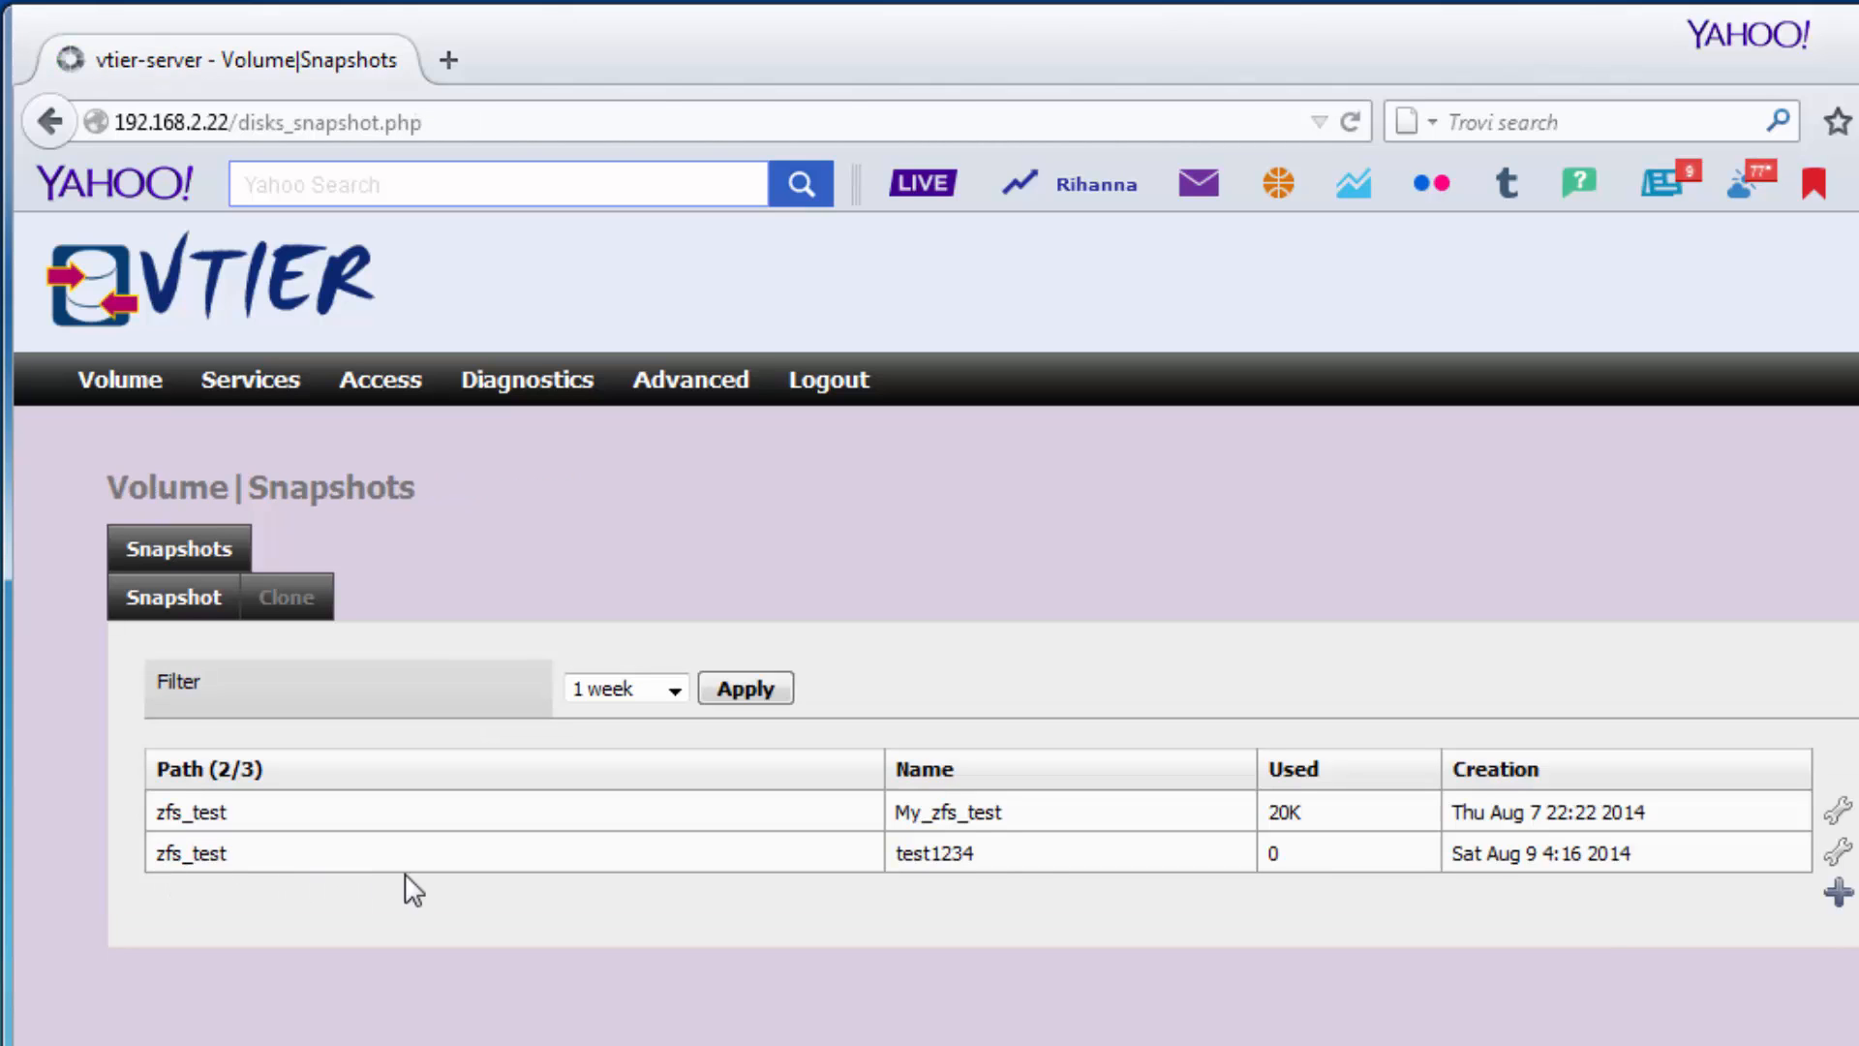
left_click_drag(893, 853, 1033, 867)
Clone the test1234 snapshot to zfs_test/test1234.
left_click(1007, 863)
left_click(1836, 857)
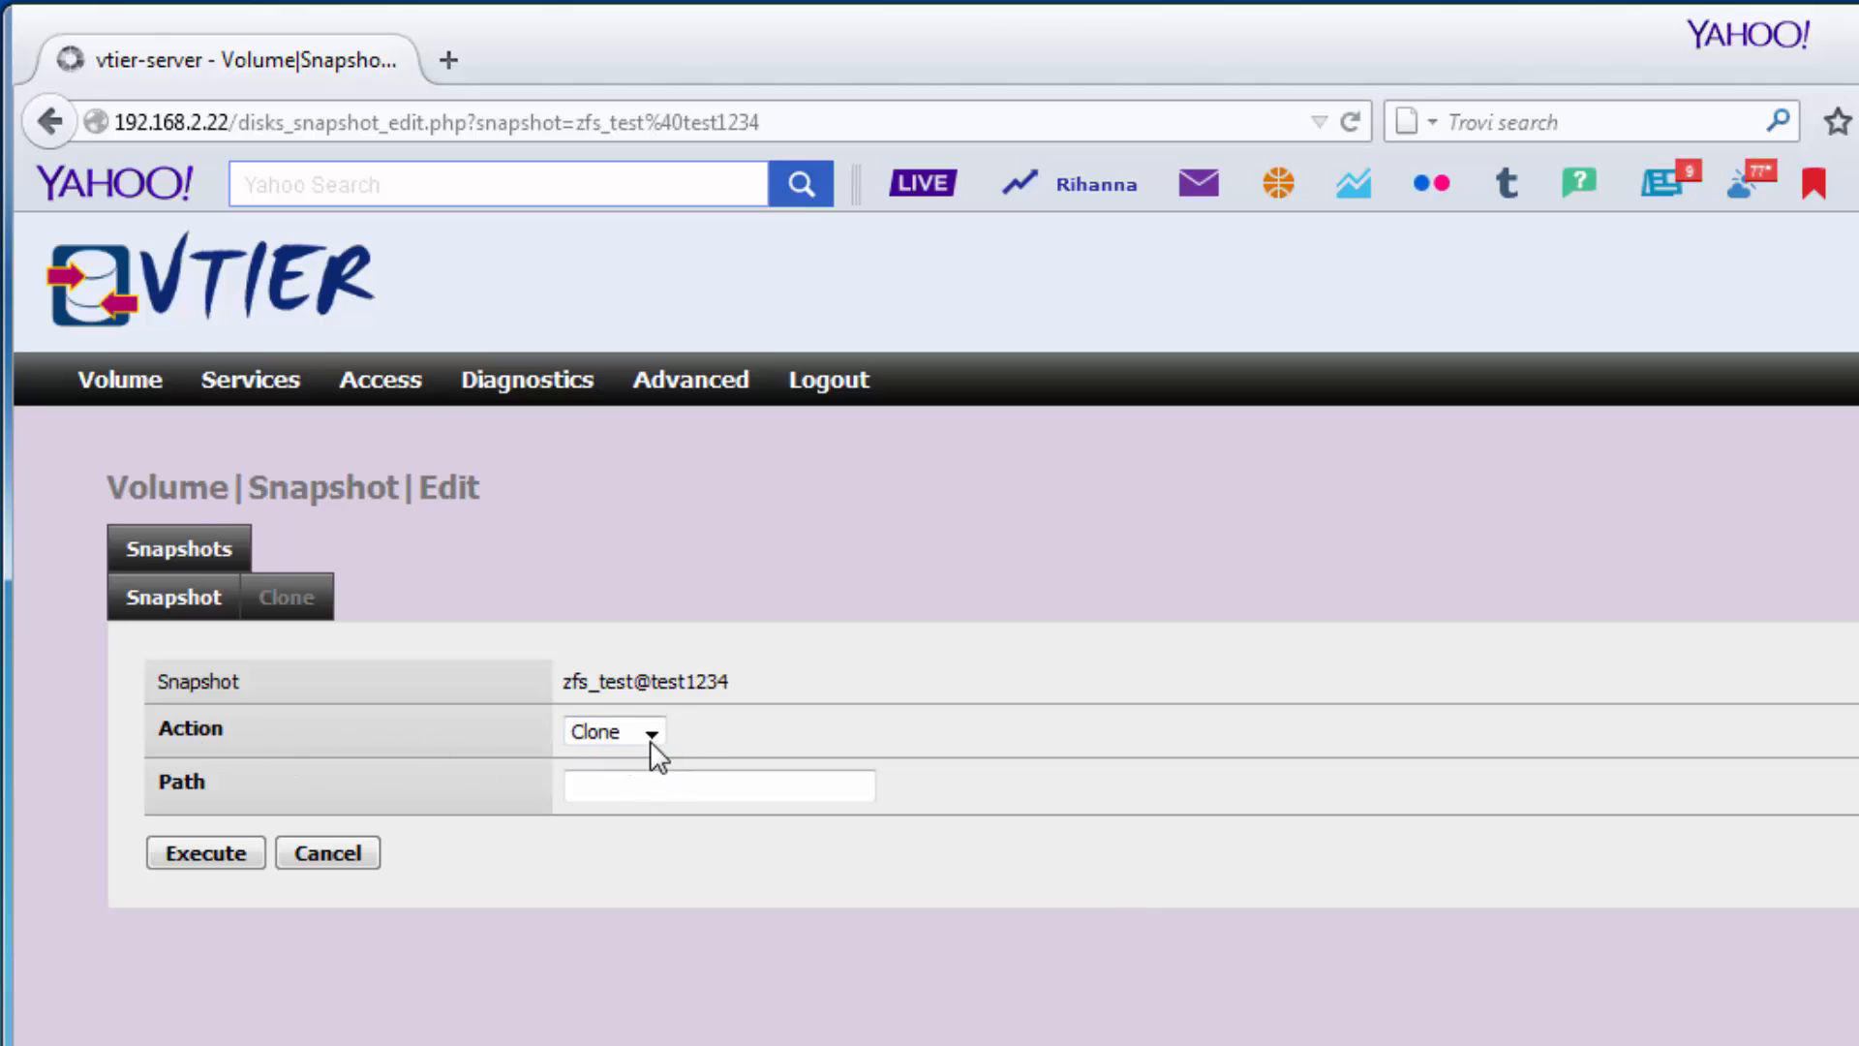
left_click(614, 784)
type("zfs_te")
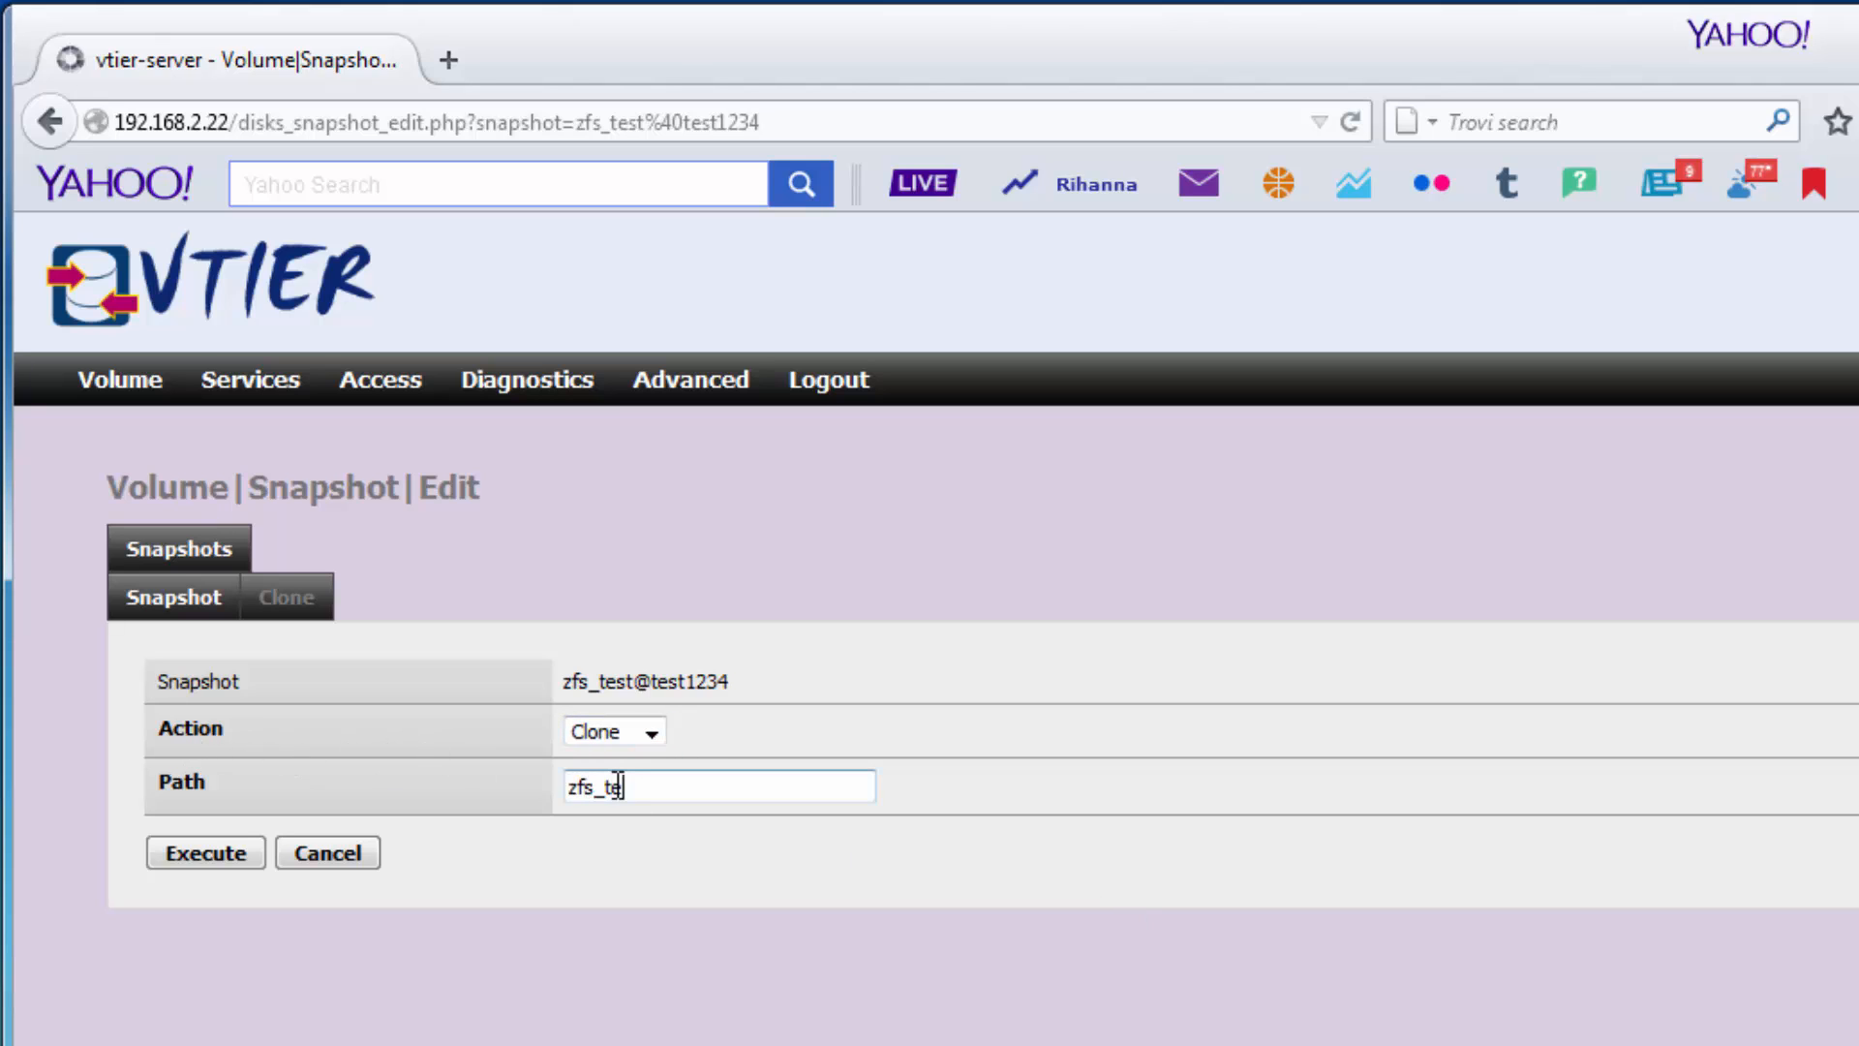
type("st/test1234")
left_click(177, 838)
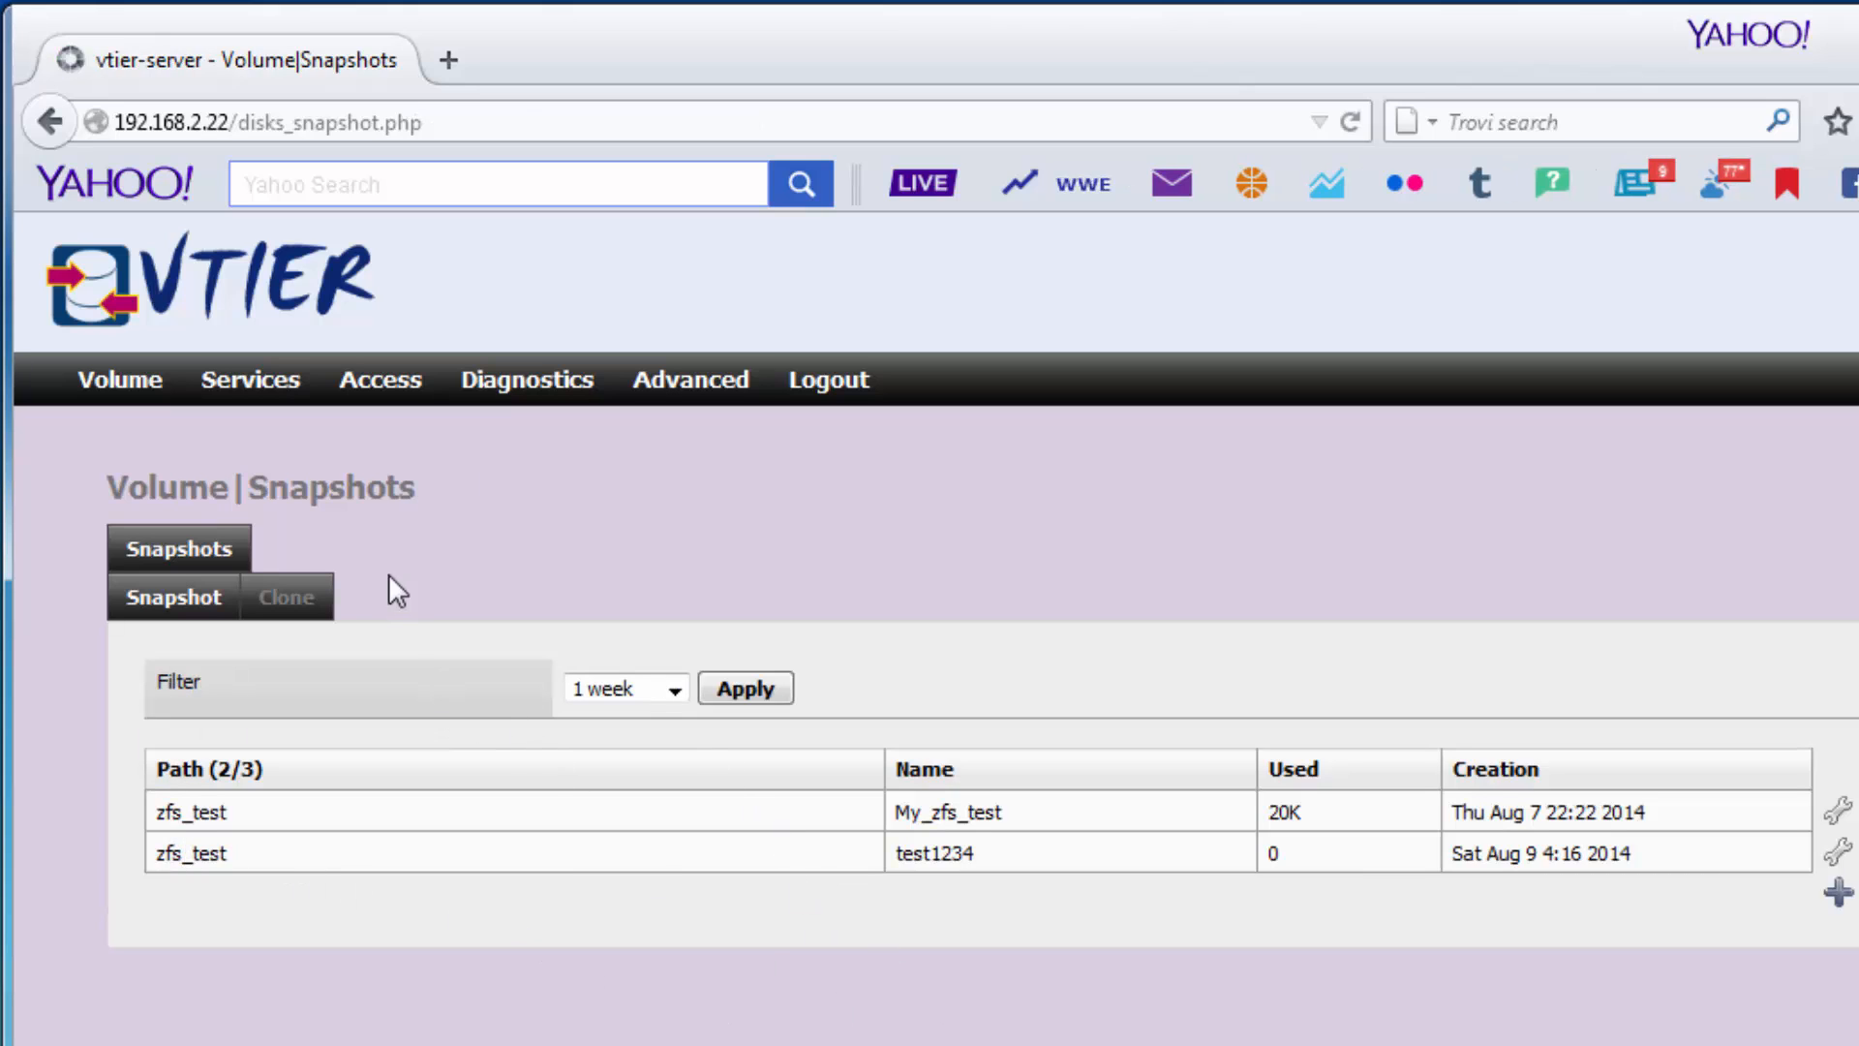
Delete the zfs_test/test1234 clone and the Aug 9 zfs_test snapshot.
left_click(288, 598)
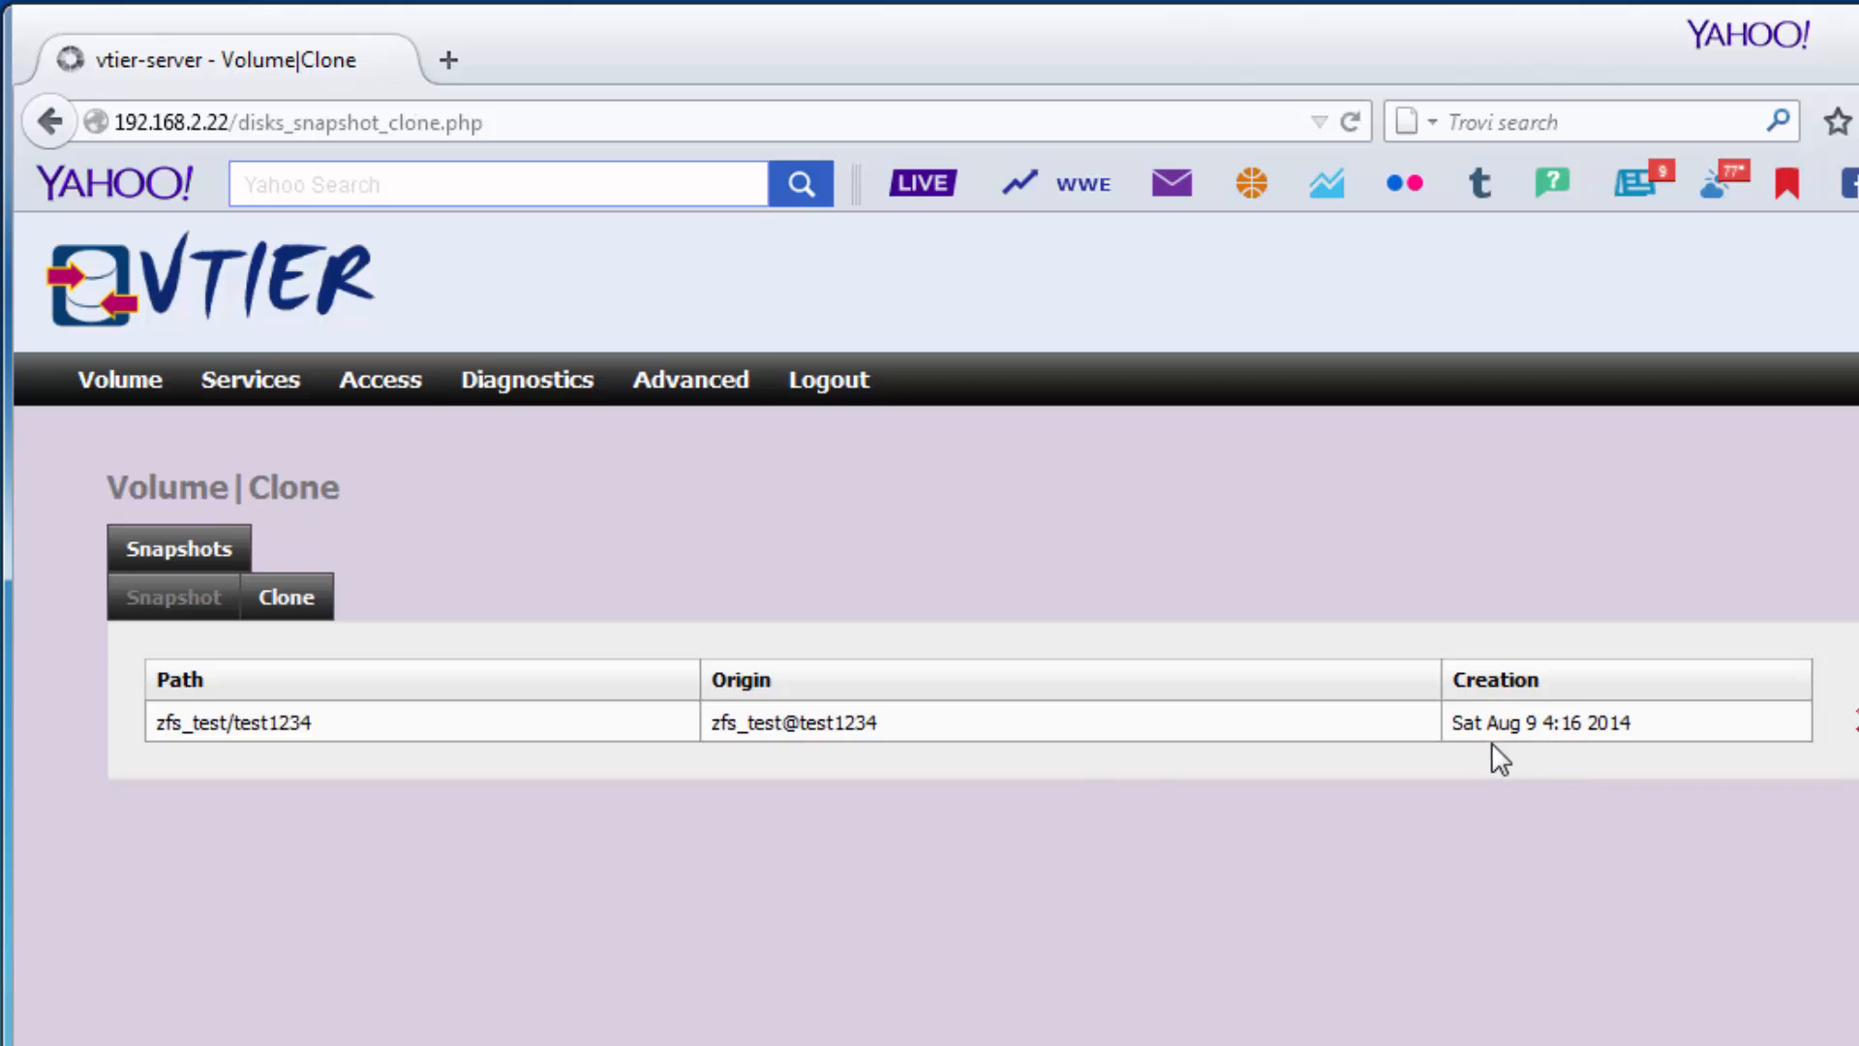
left_click(1714, 712)
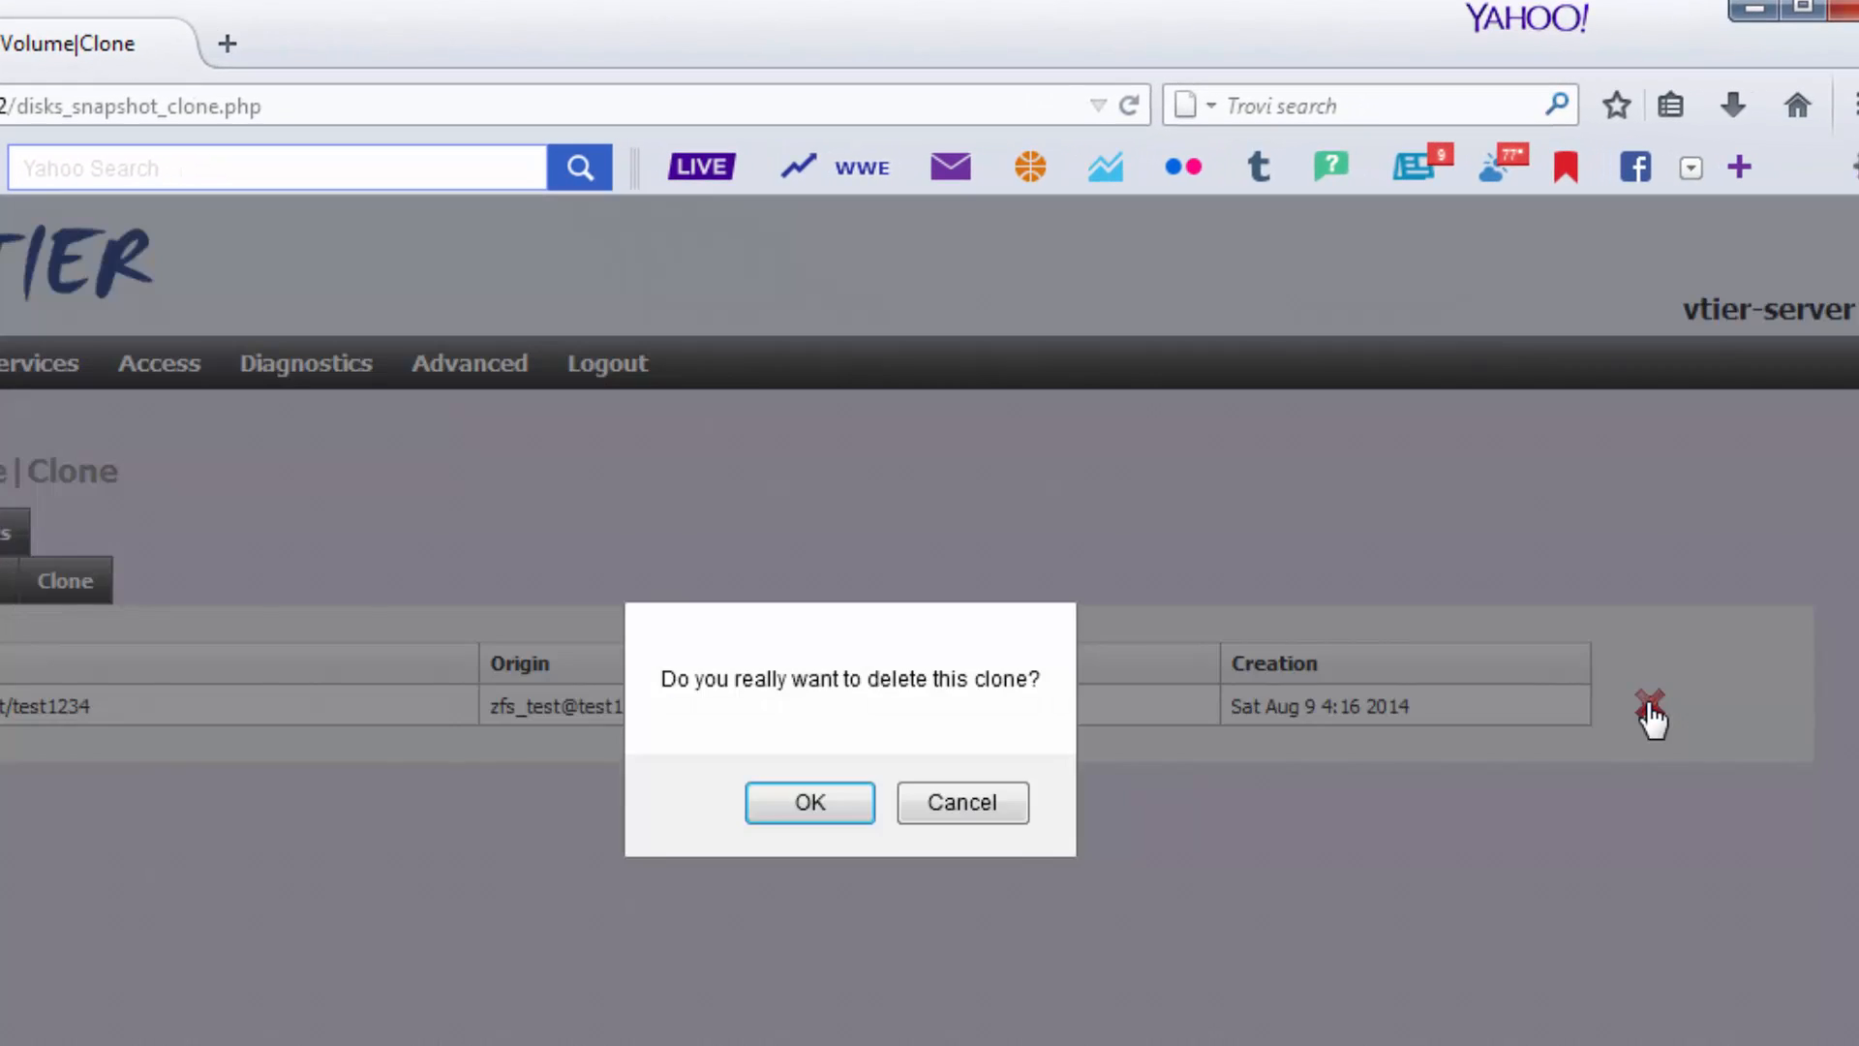
left_click(819, 800)
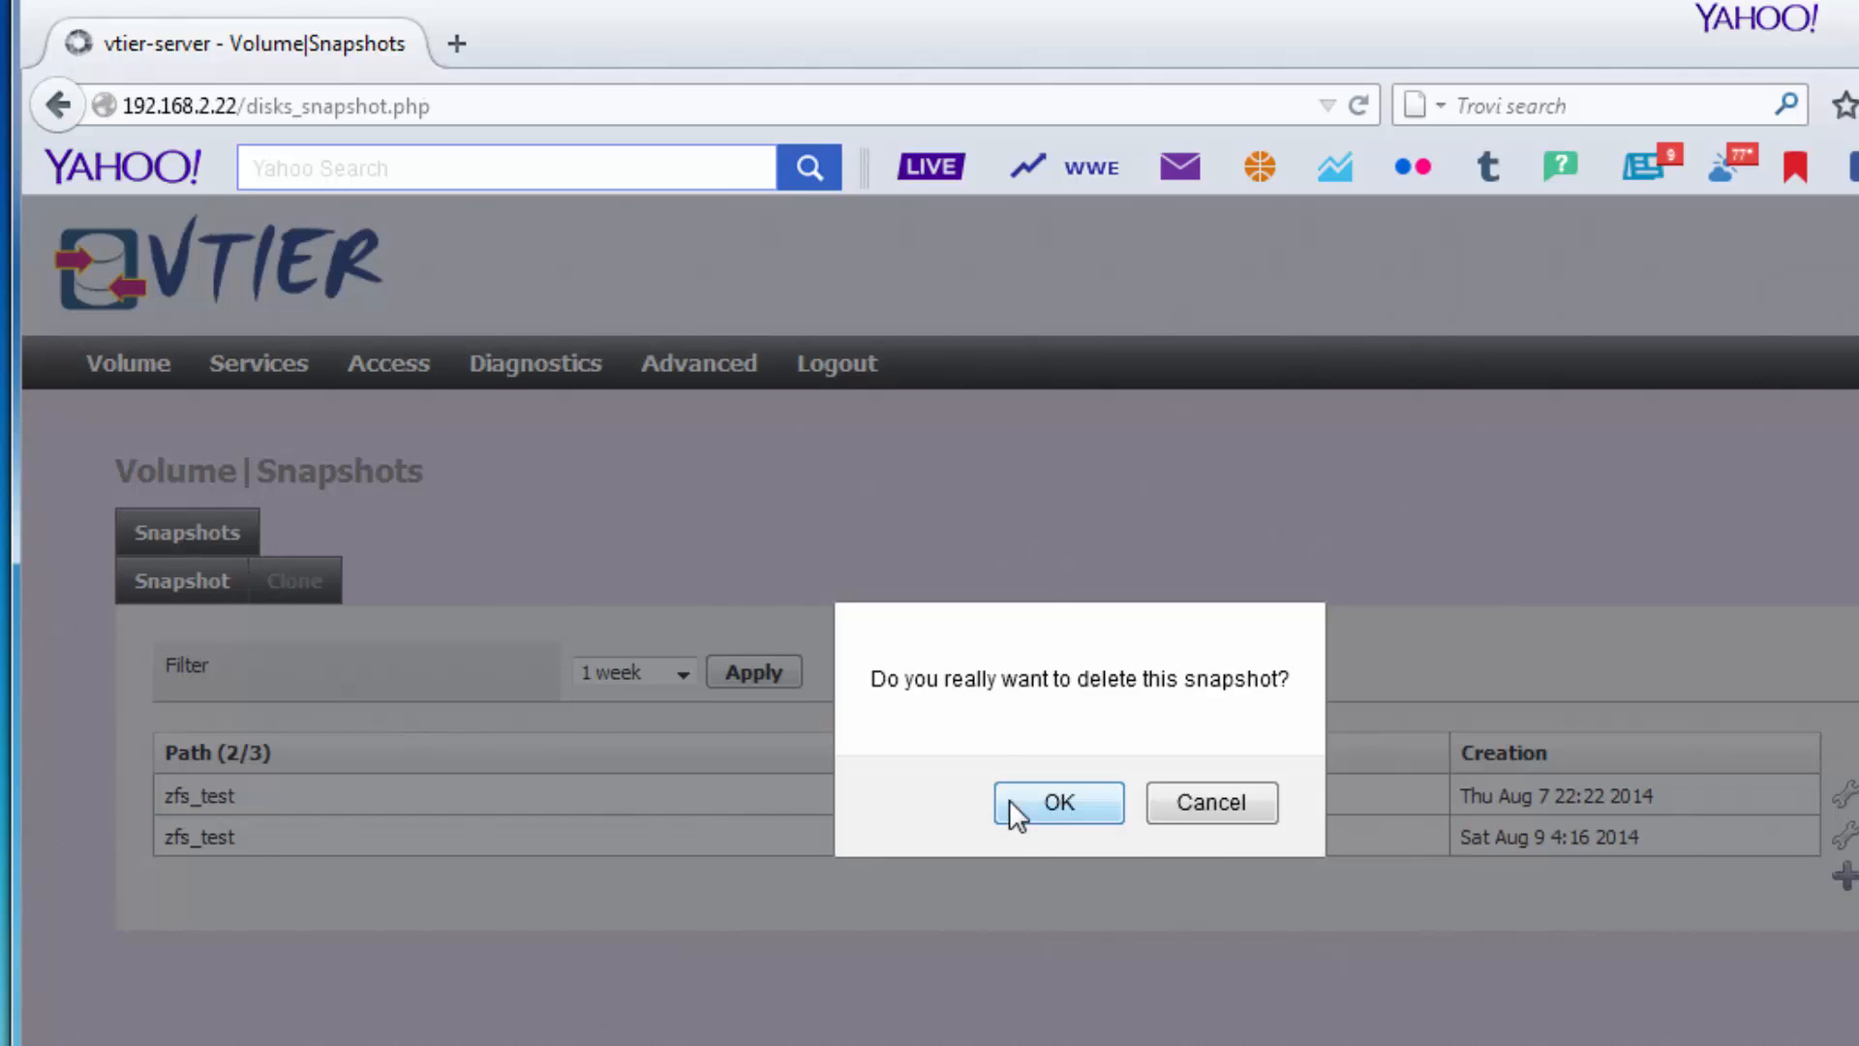
left_click(1009, 799)
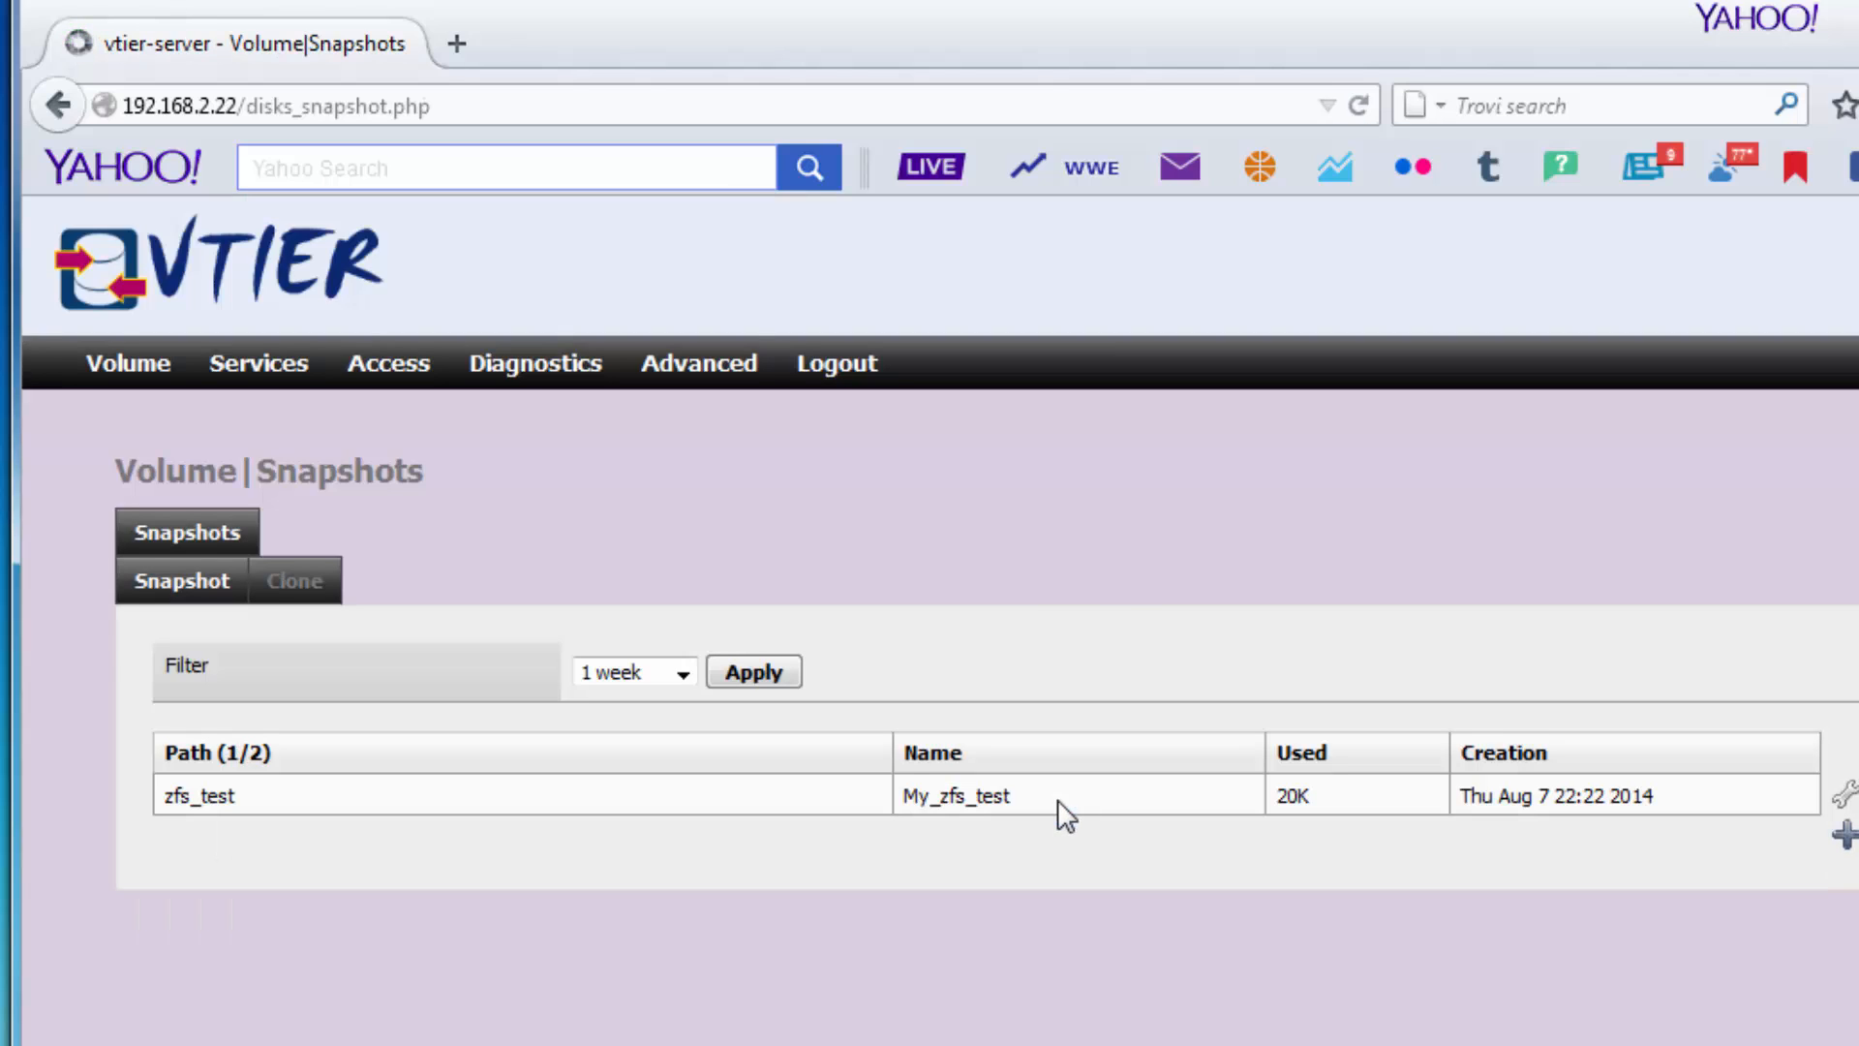
mouse_move(233, 372)
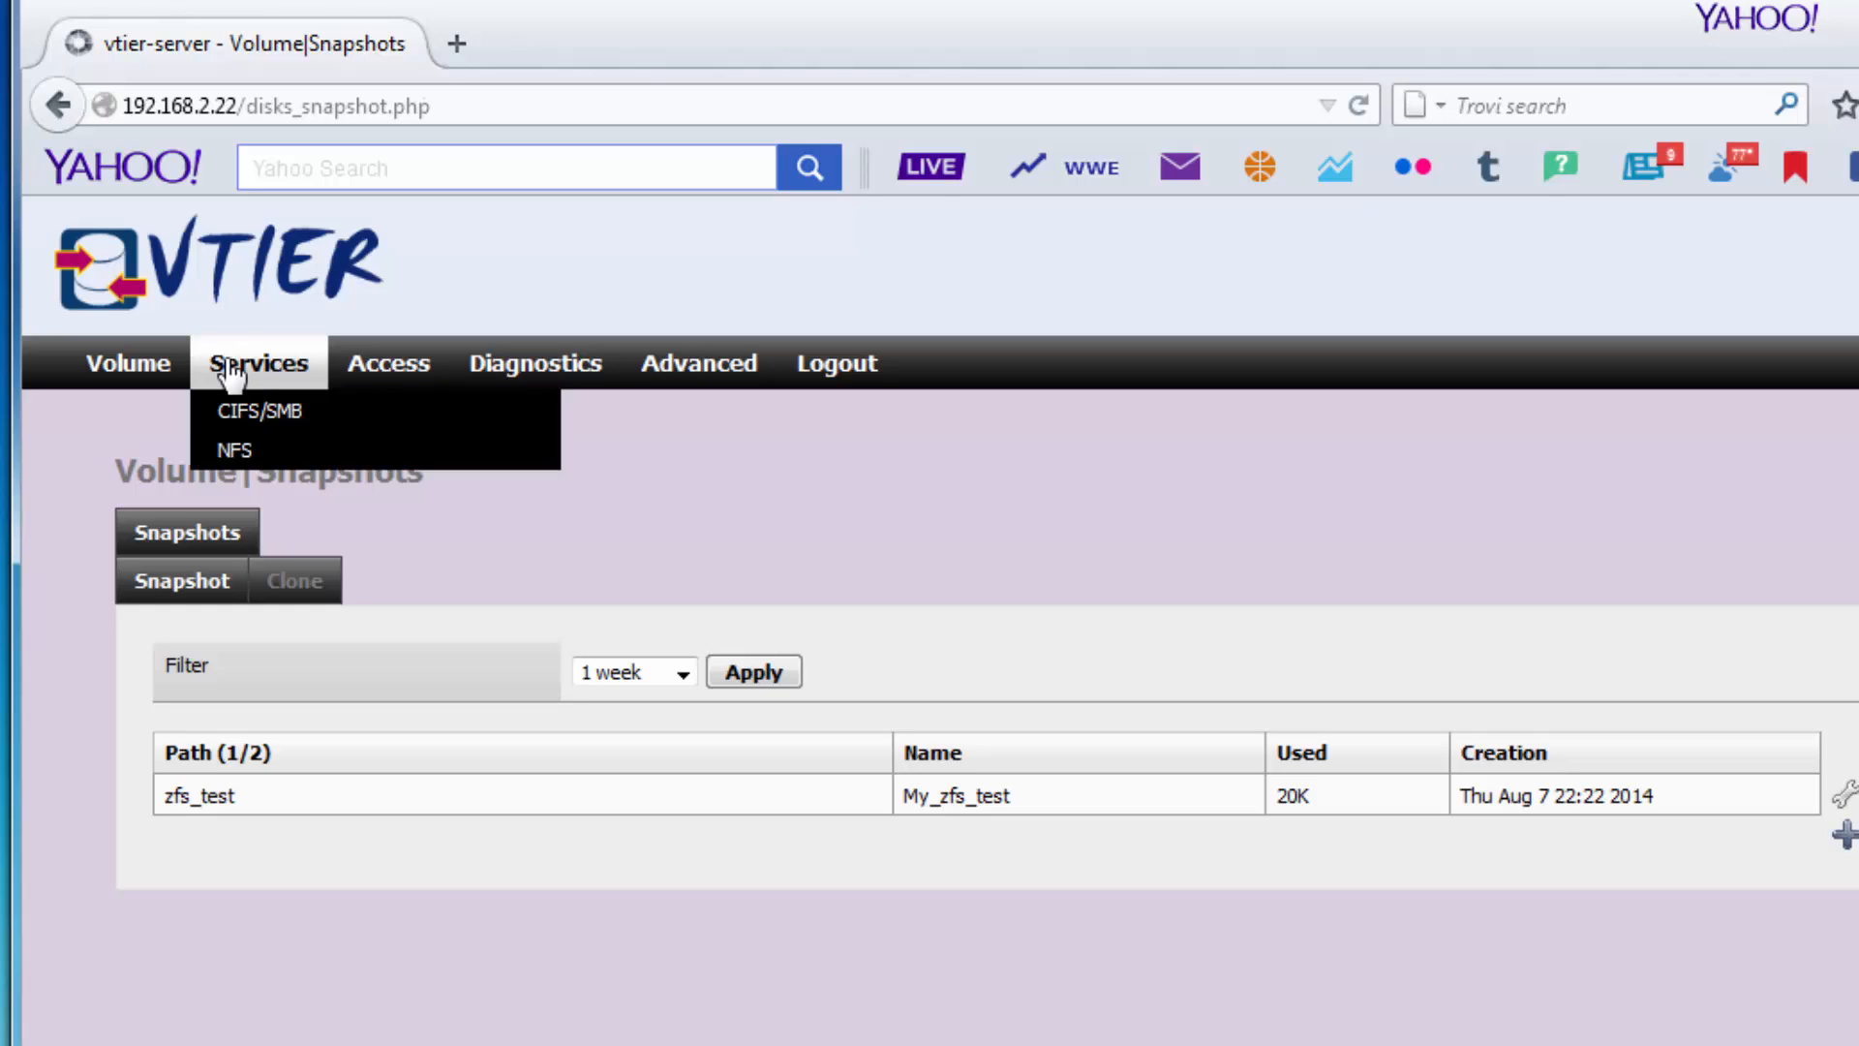
Start a new CIFS/SMB share named DEMO with comment DEMO.
left_click(233, 420)
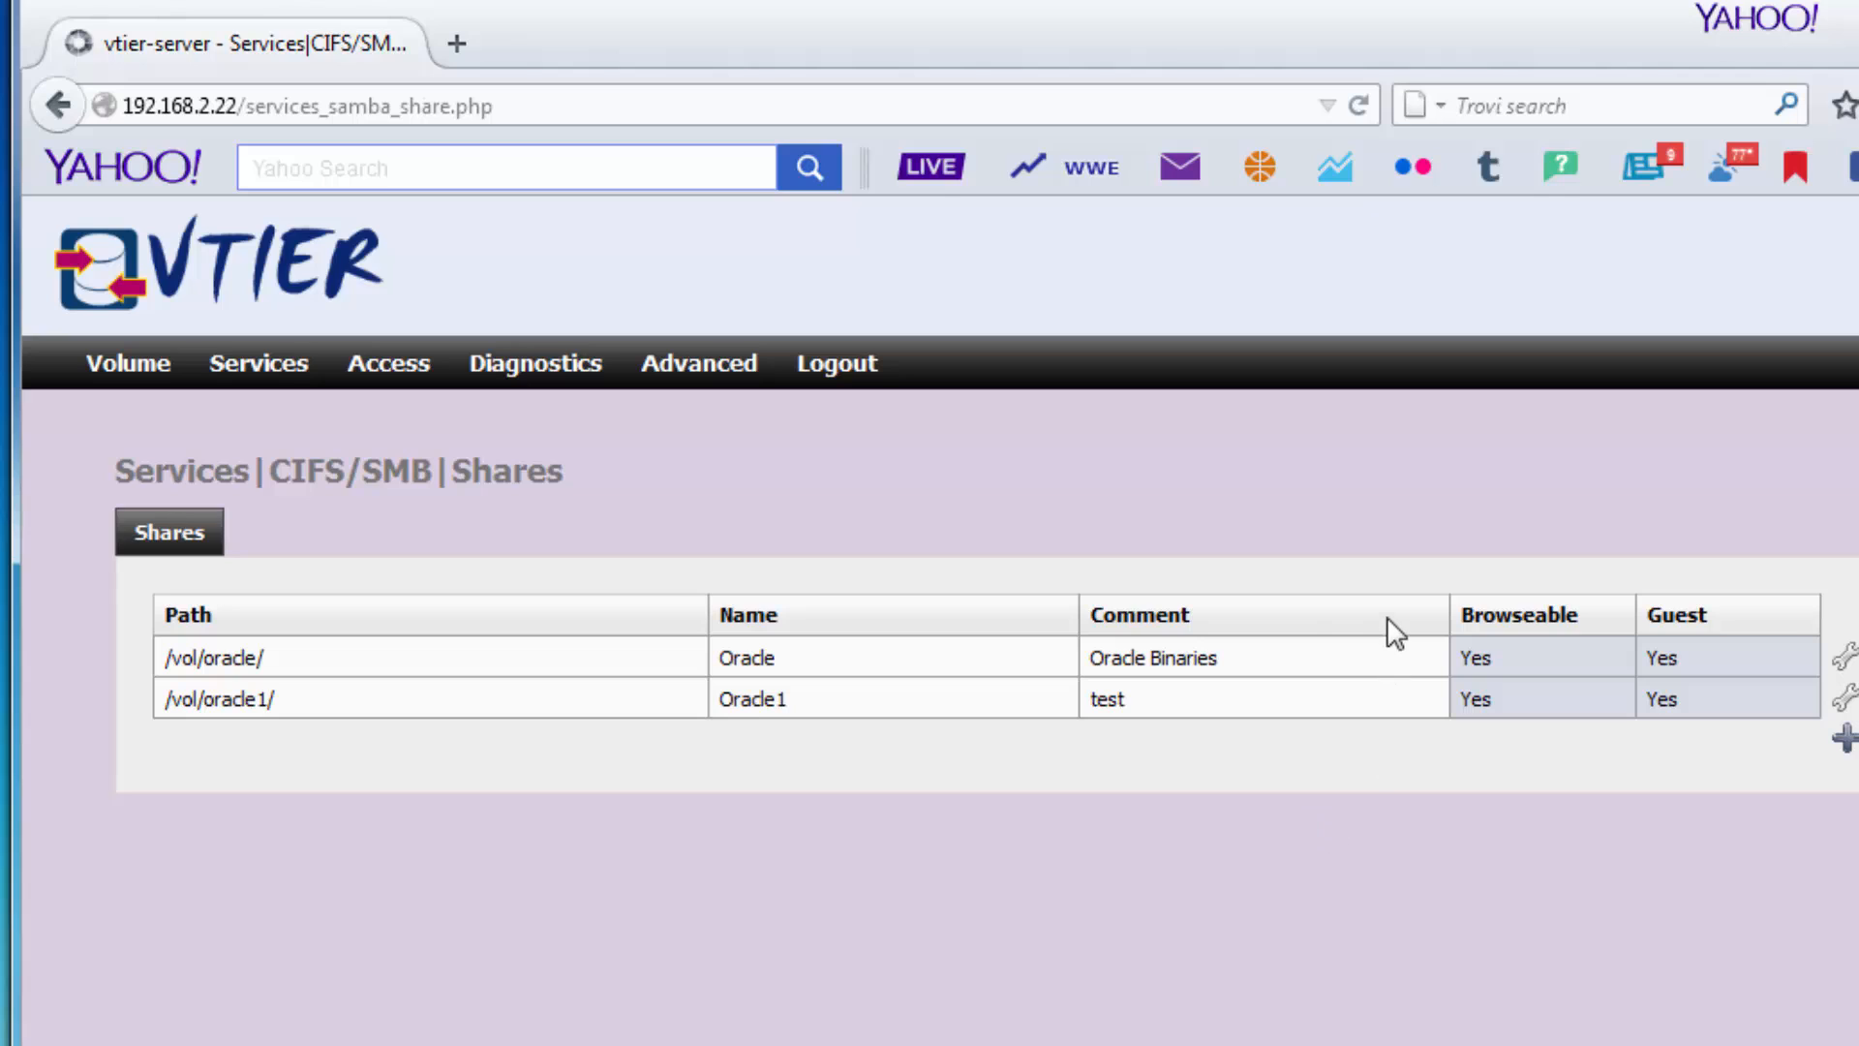
left_click(1846, 742)
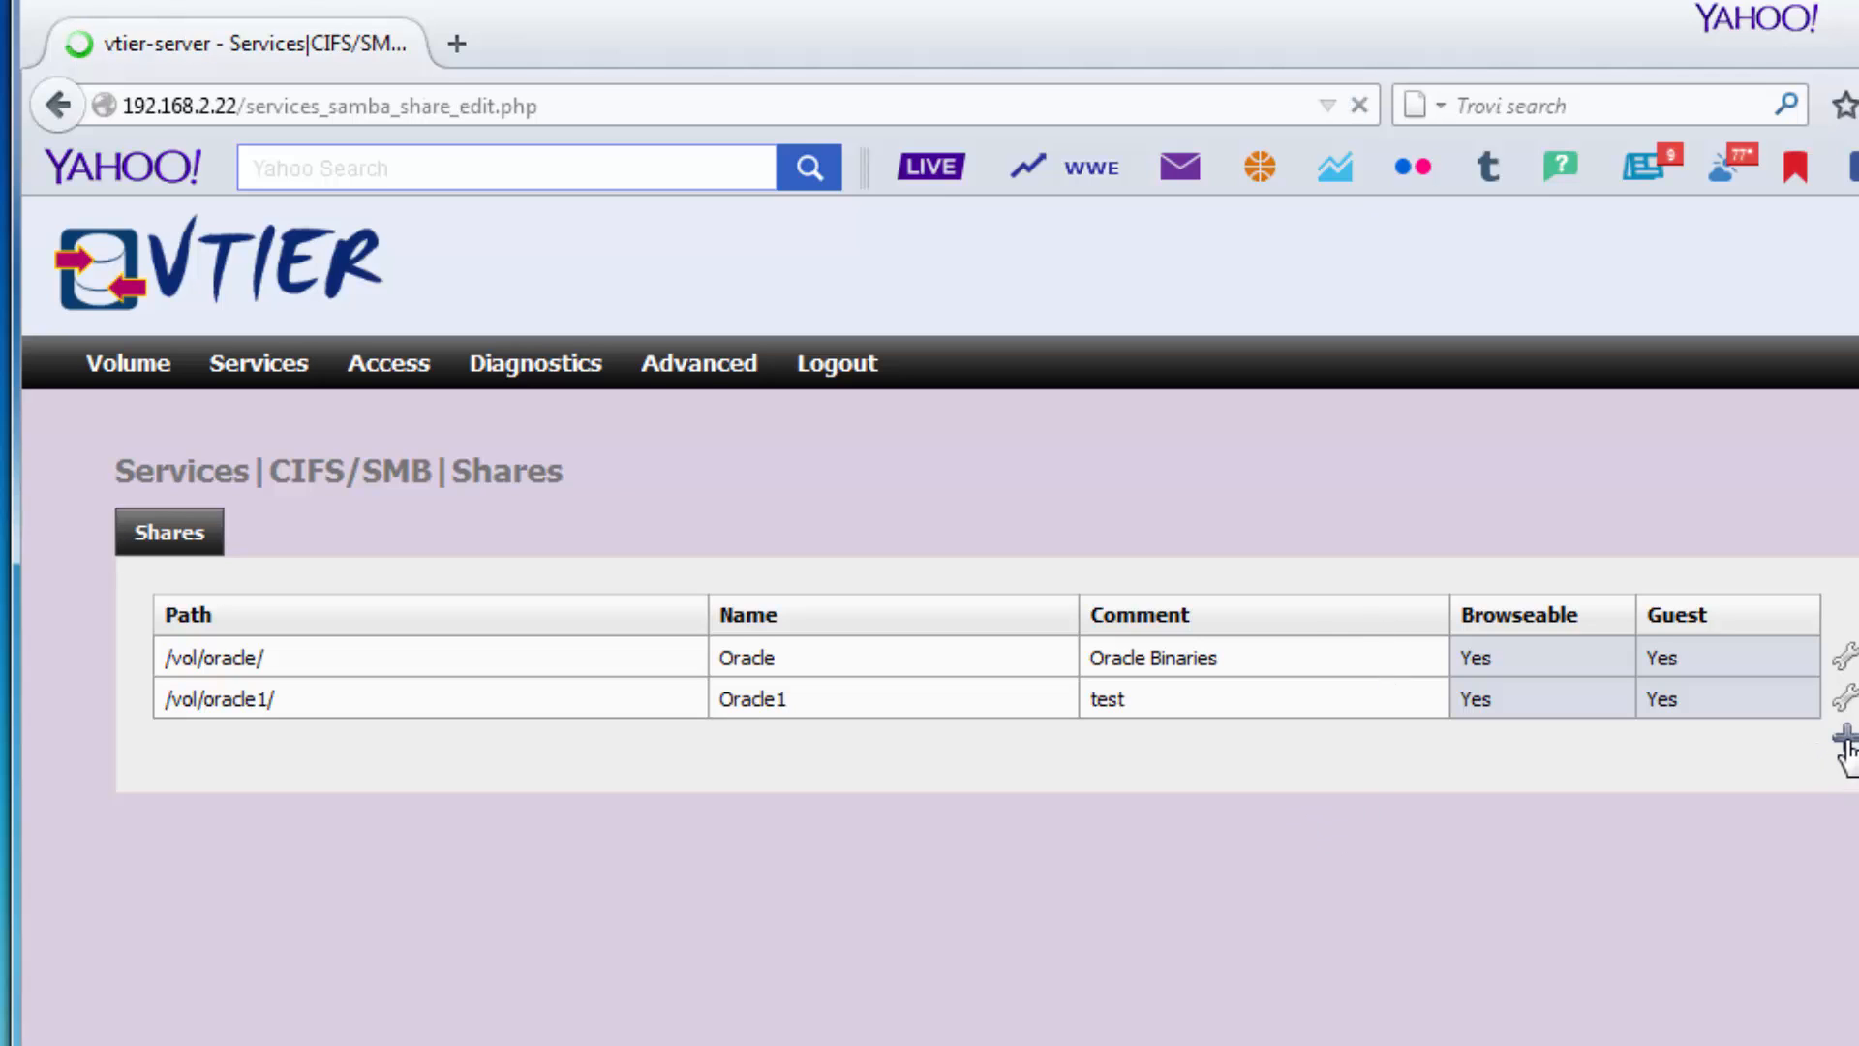
left_click(755, 620)
type("DEMO")
left_click(736, 681)
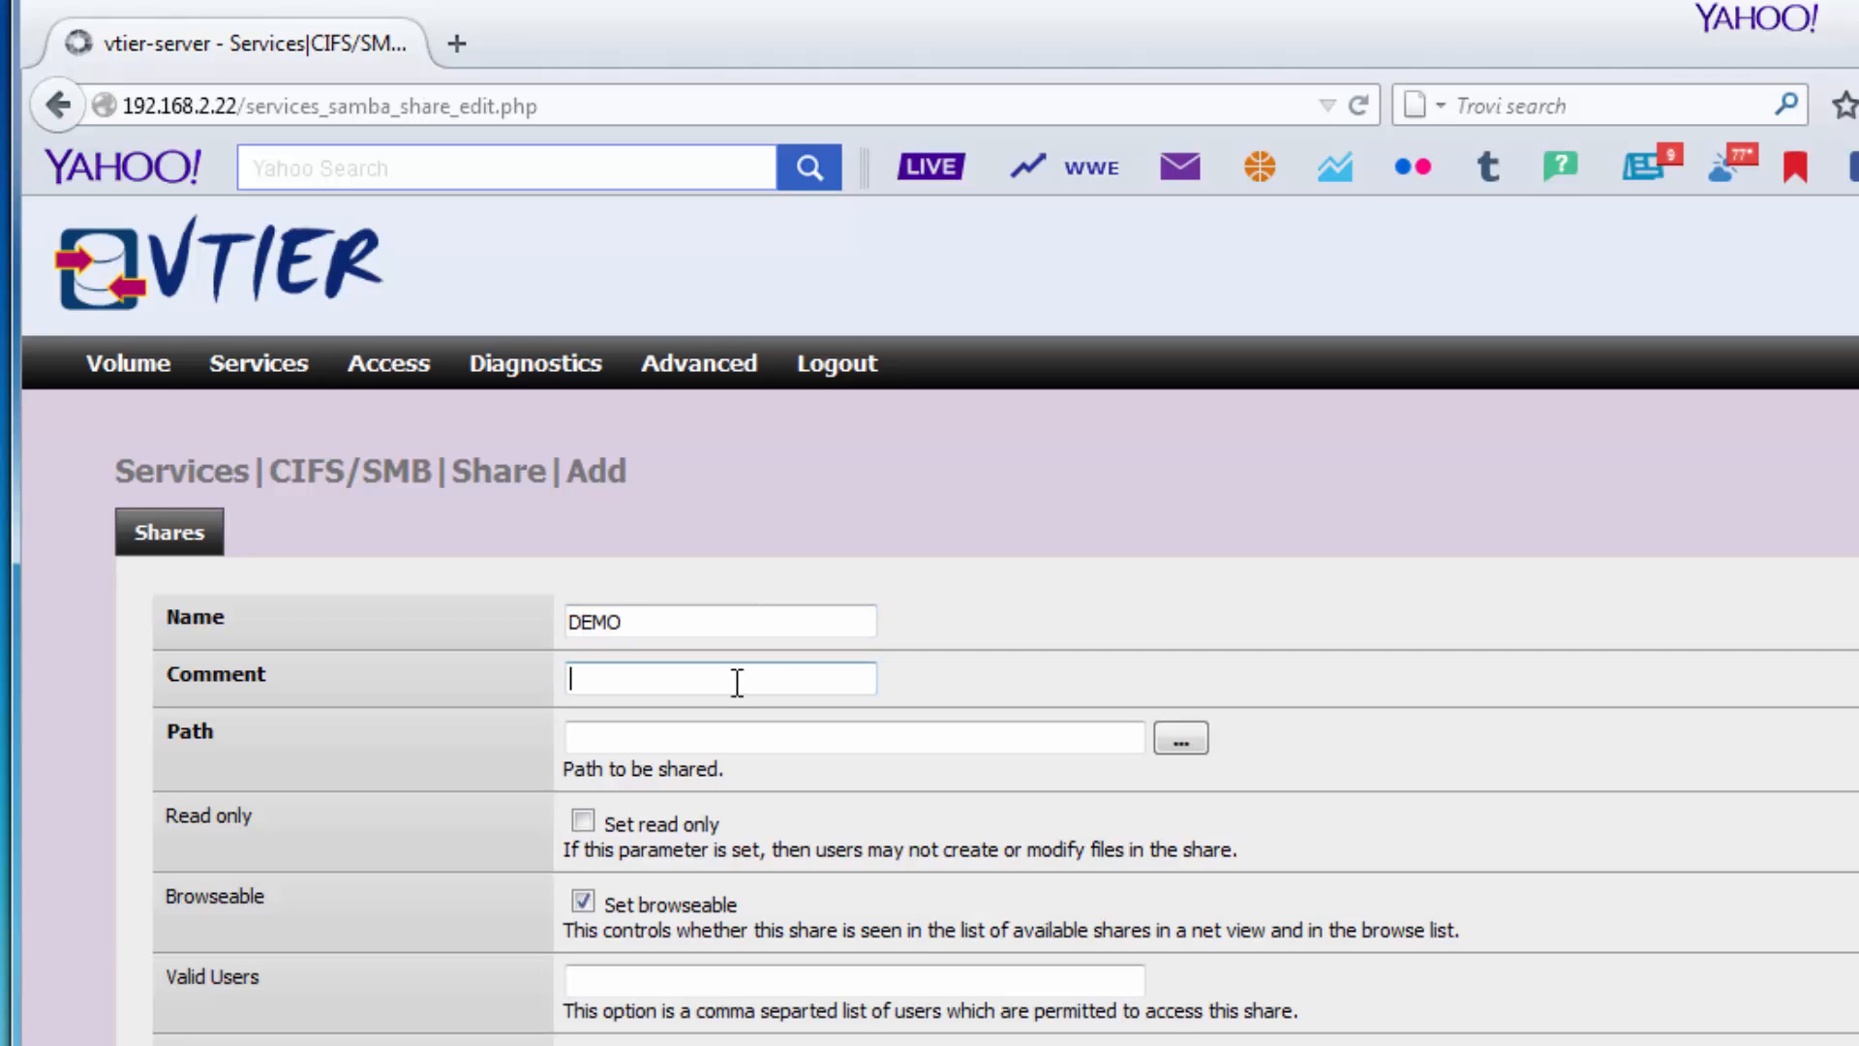
type("DEMO")
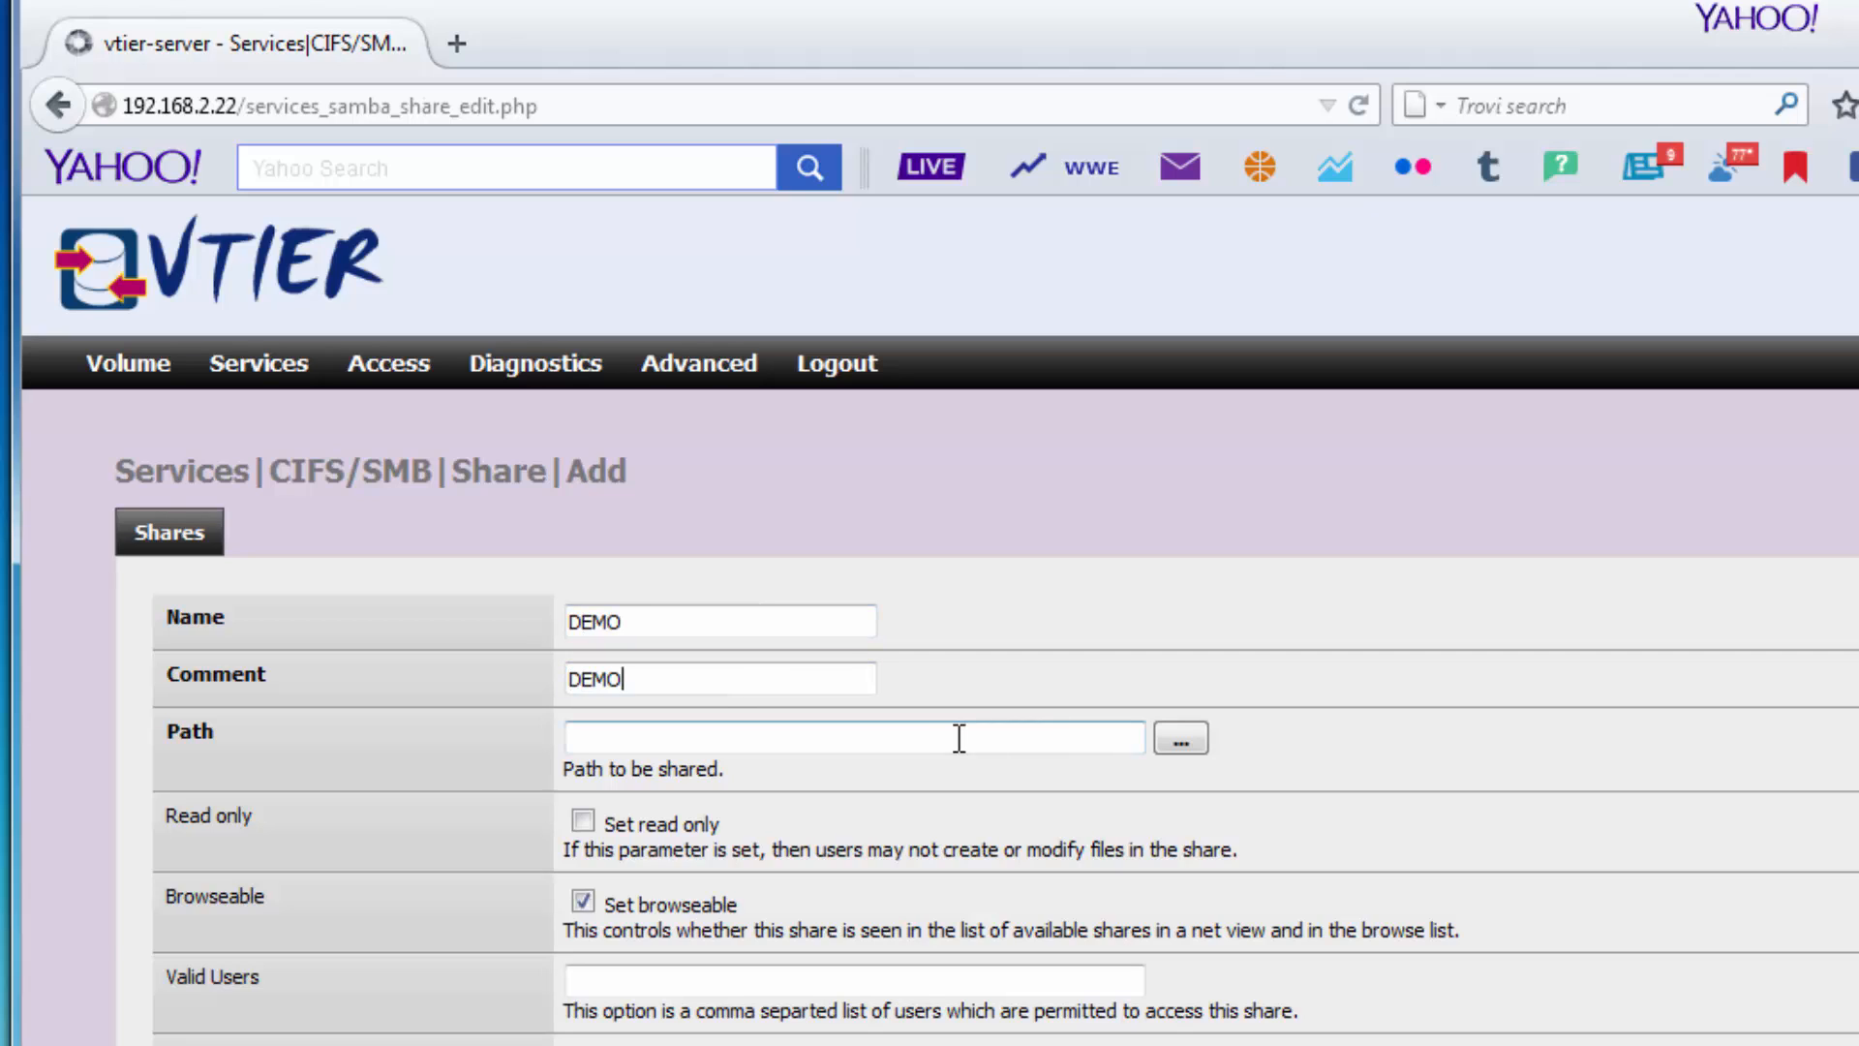
Set the DEMO share's path to /vol/TEST123/ using the folder browser.
left_click(961, 738)
type("/vol/")
left_click(1180, 738)
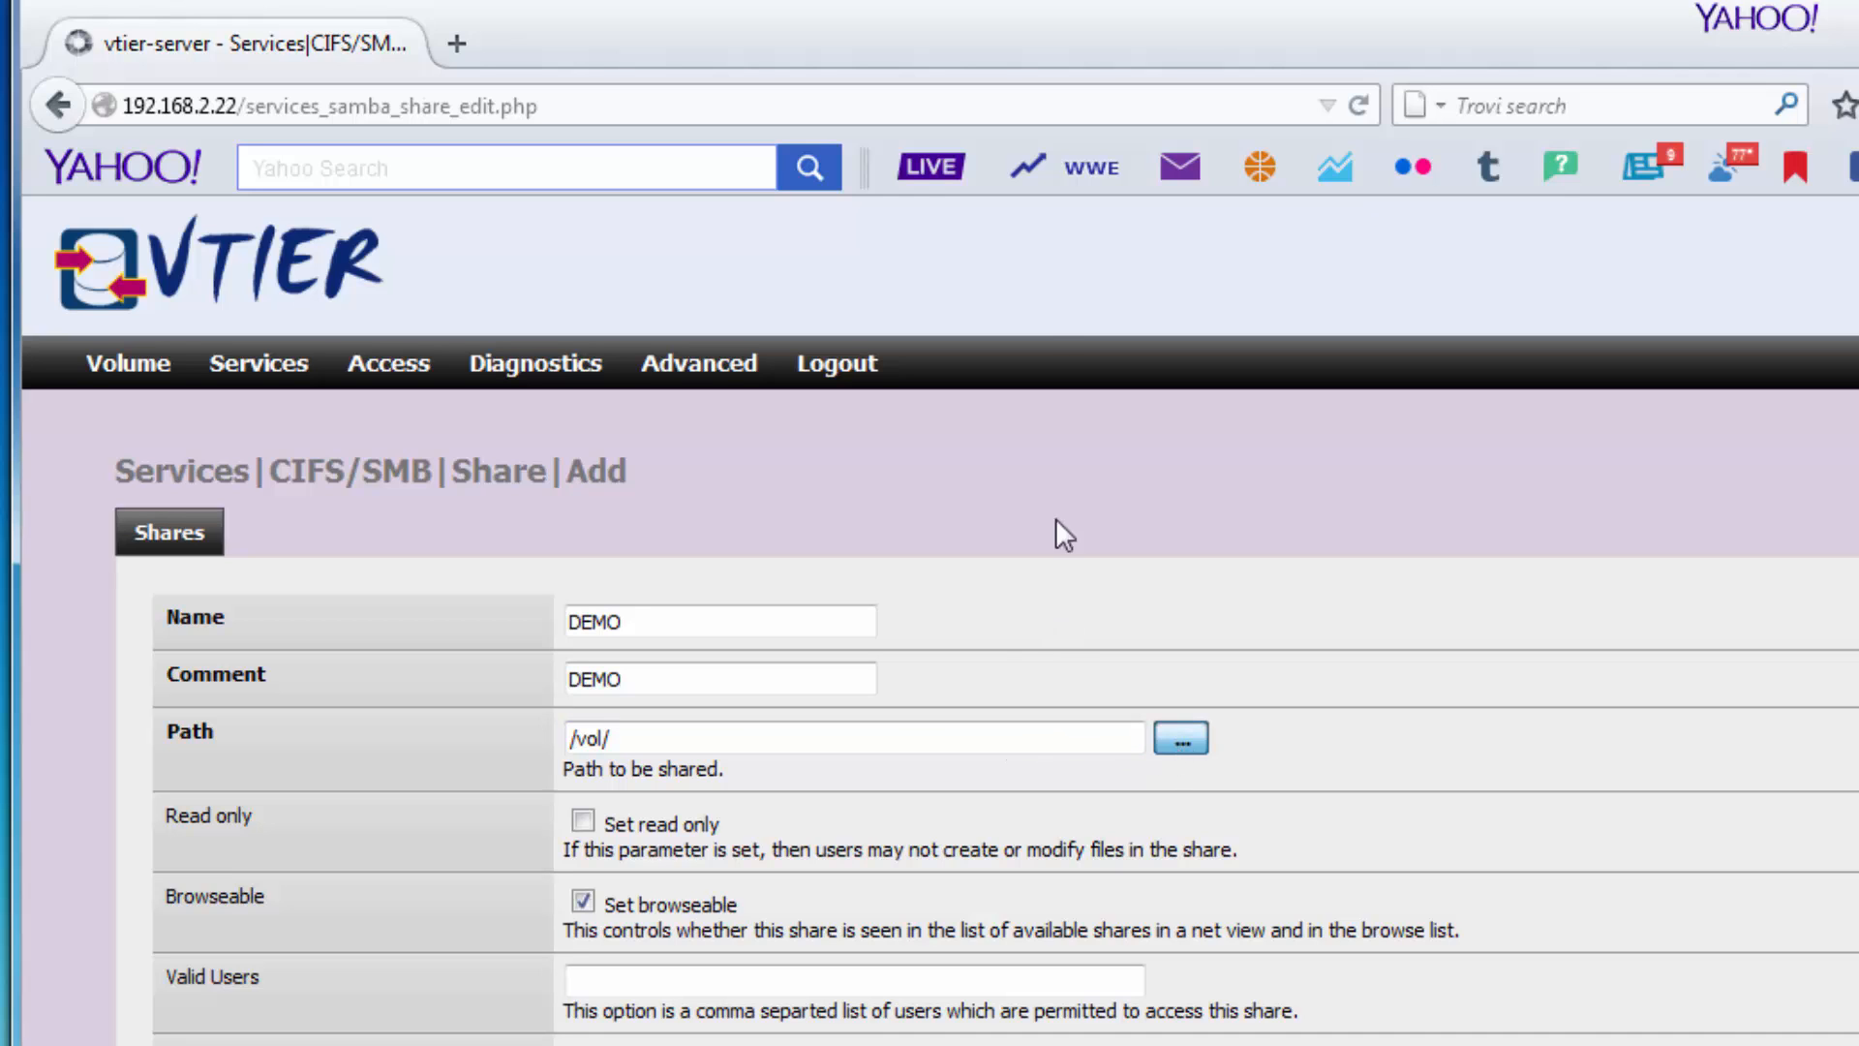
scroll(323, 552, "down", 2)
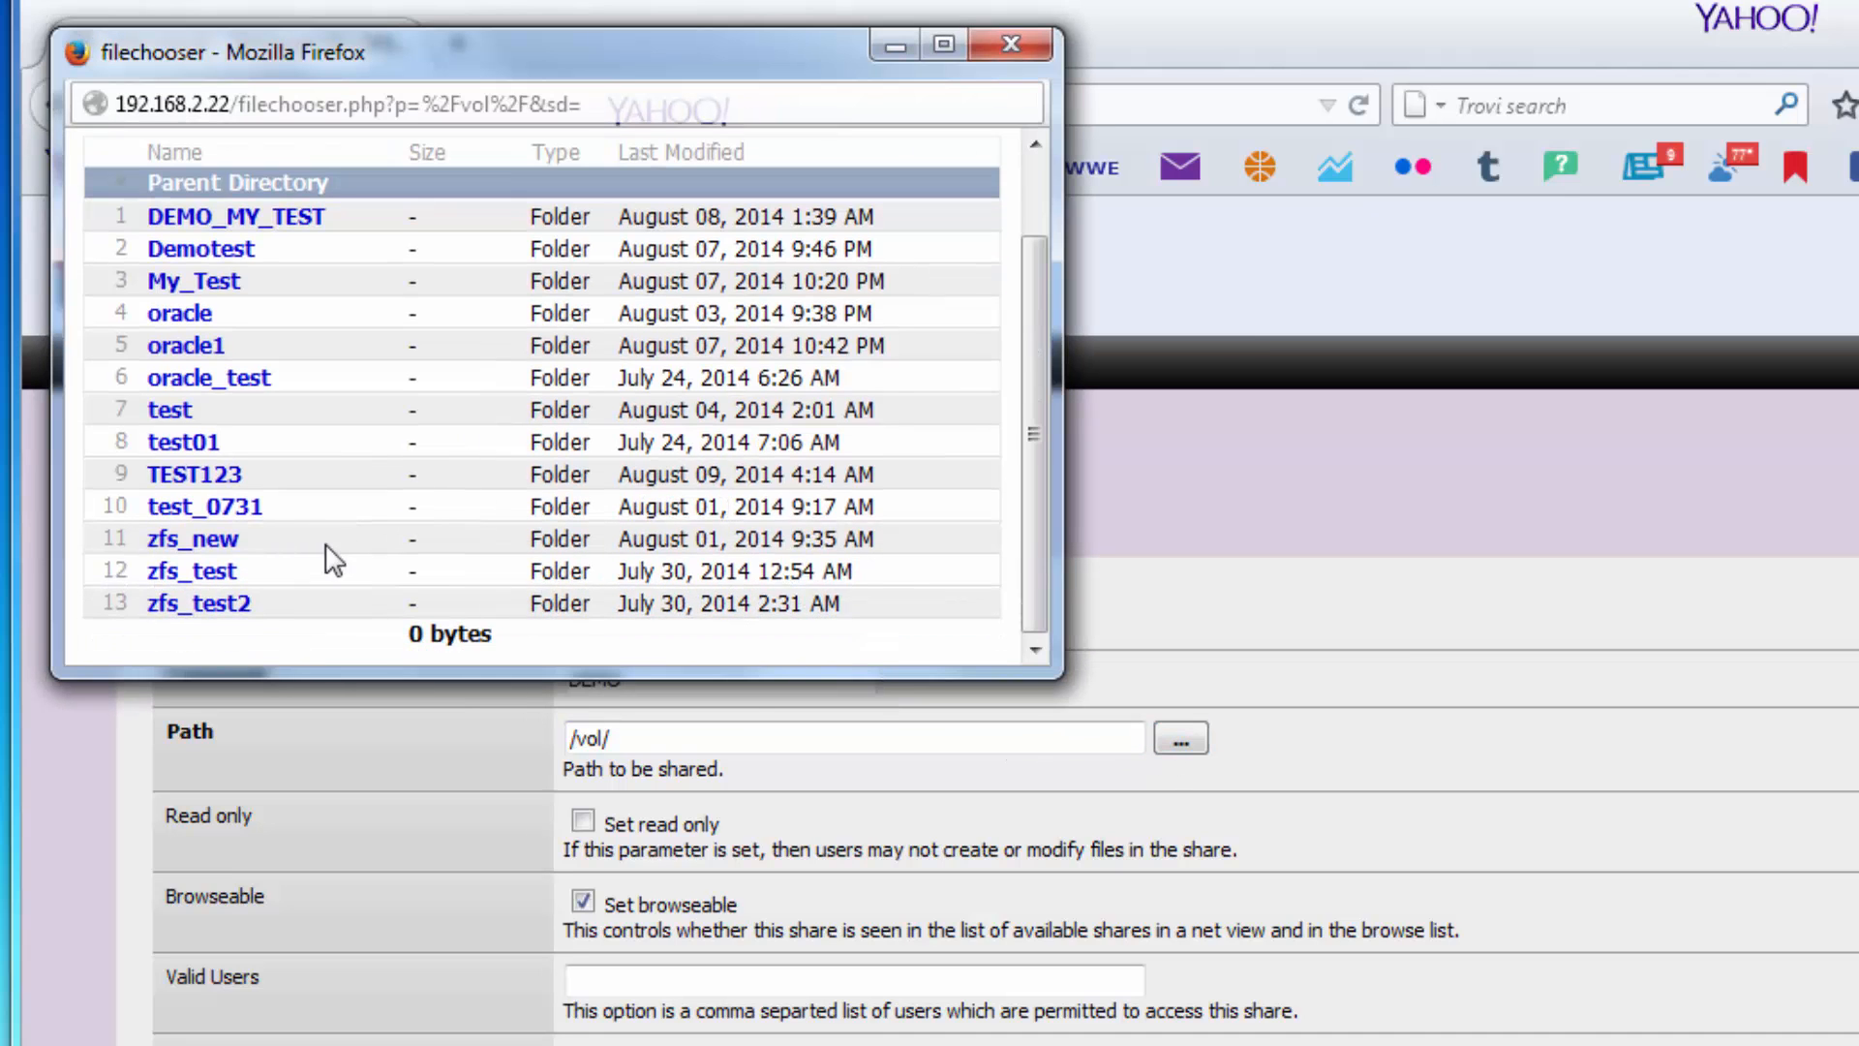
left_click(170, 481)
left_click(897, 158)
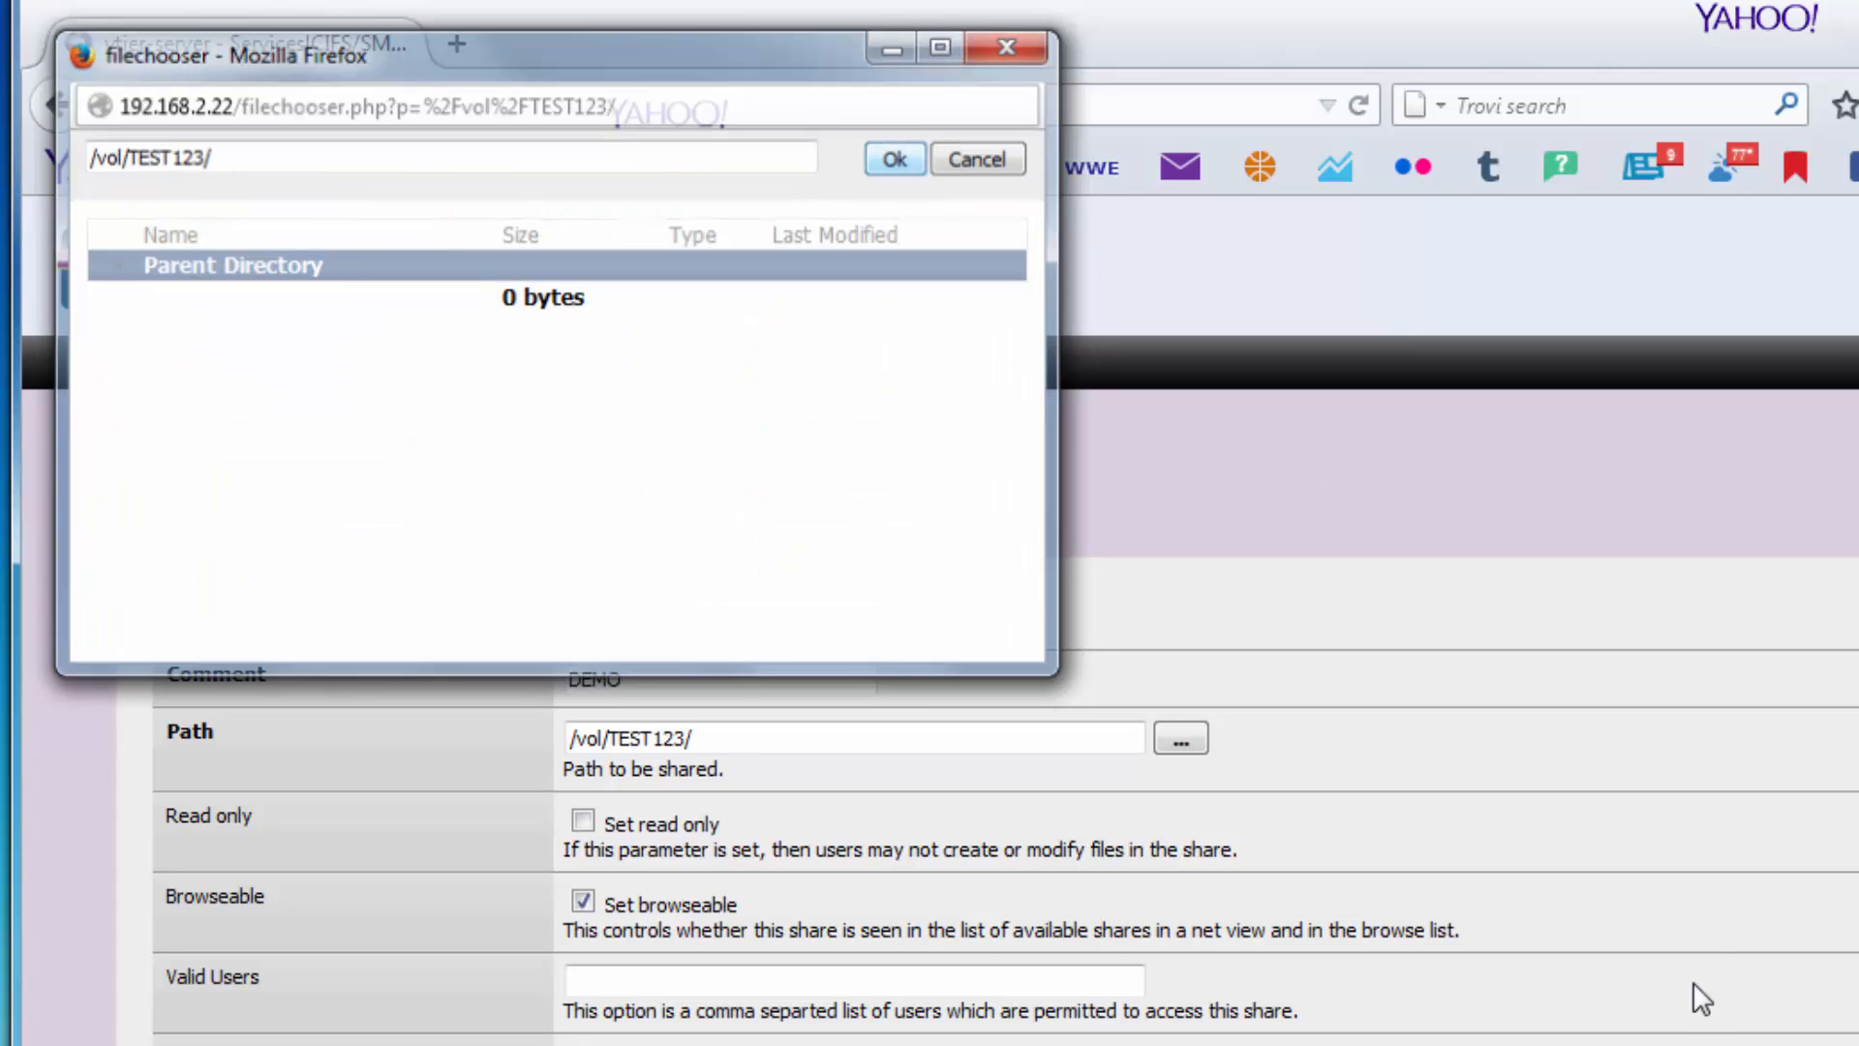
scroll(1694, 1007, "down", 3)
scroll(1696, 1017, "down", 1)
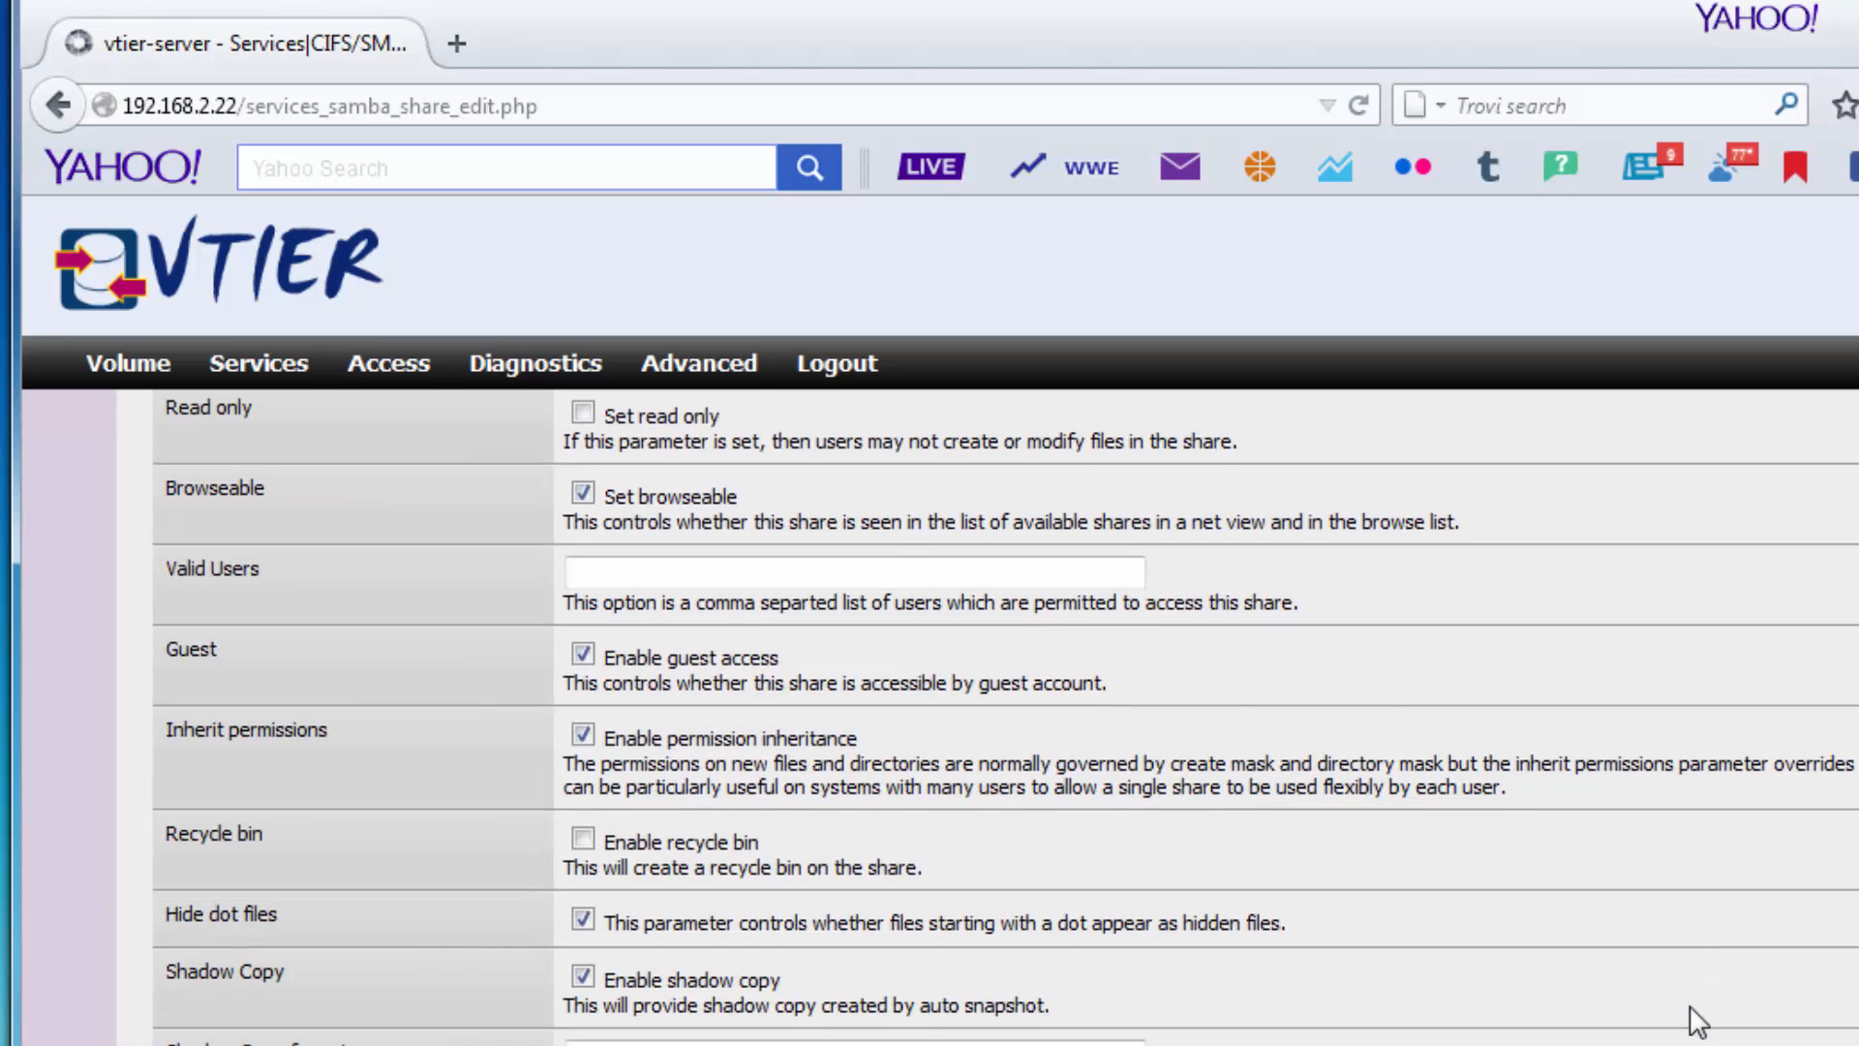
scroll(1693, 1017, "up", 2)
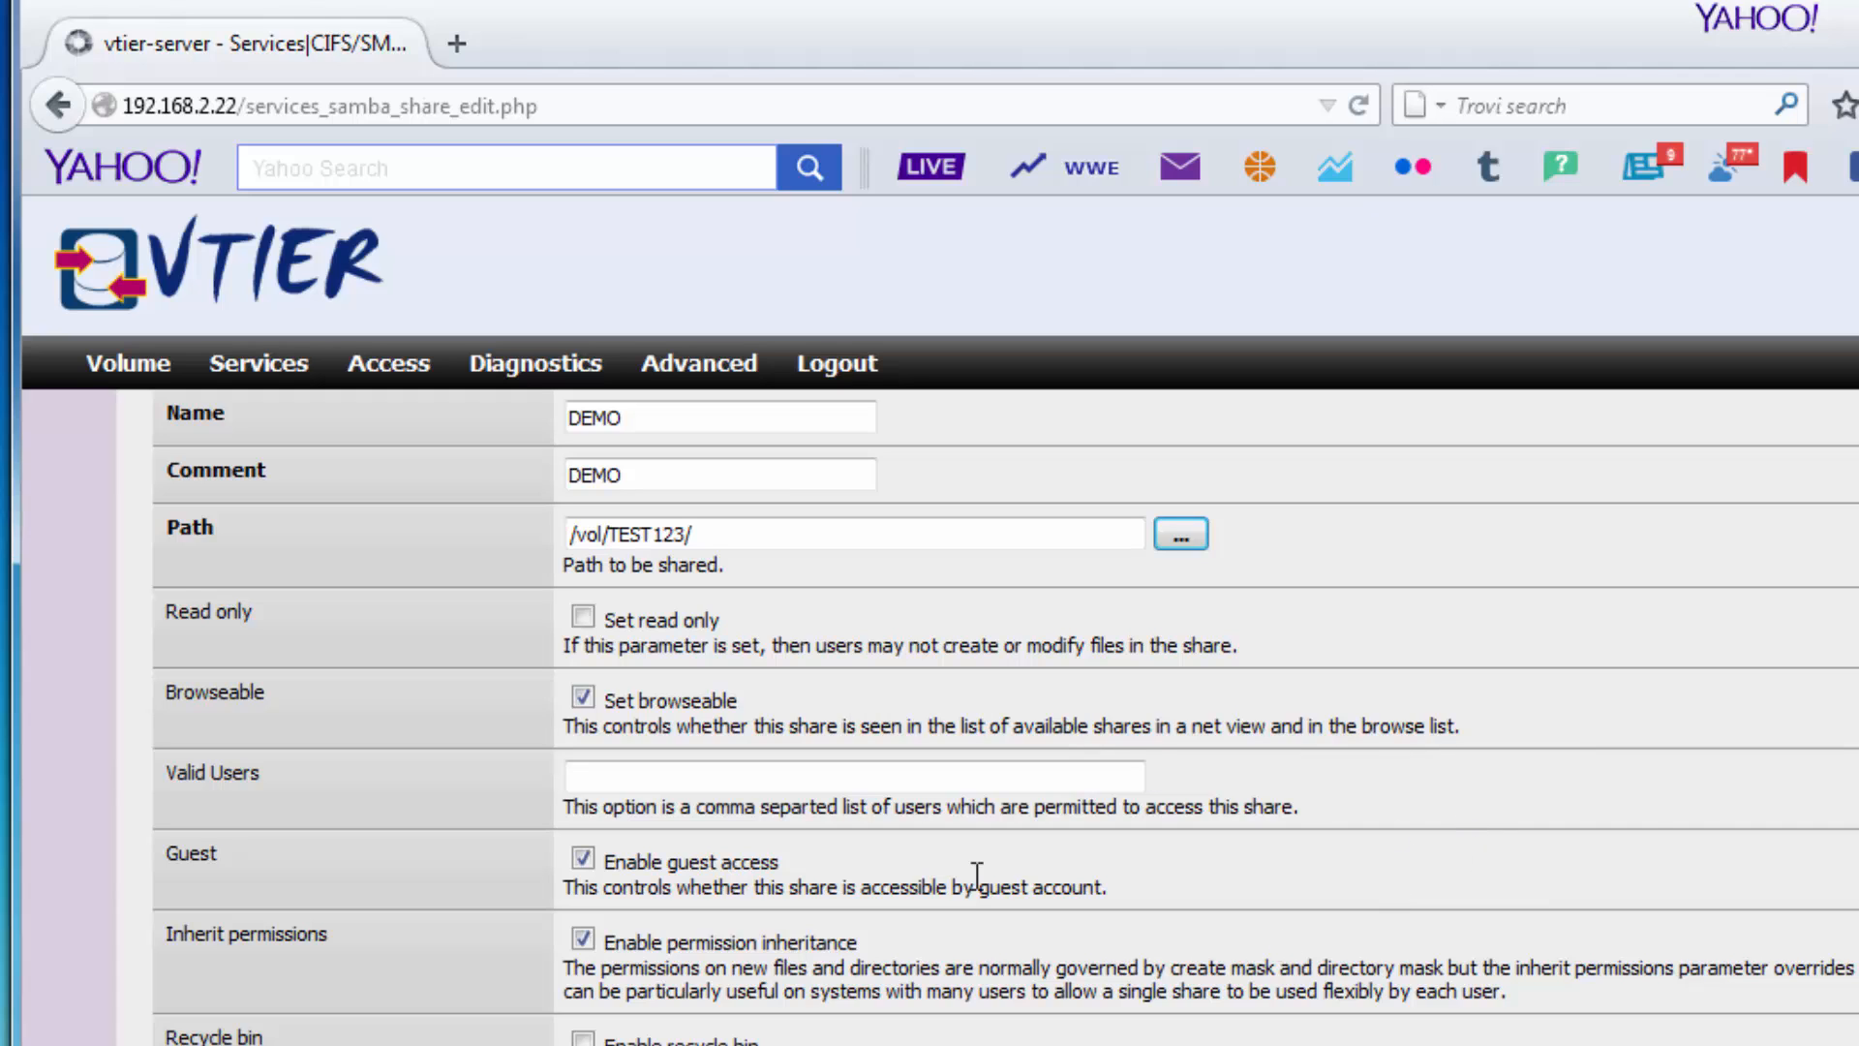
scroll(1520, 905, "down", 4)
Restrict the share's Valid Users to the admin account.
left_click(633, 566)
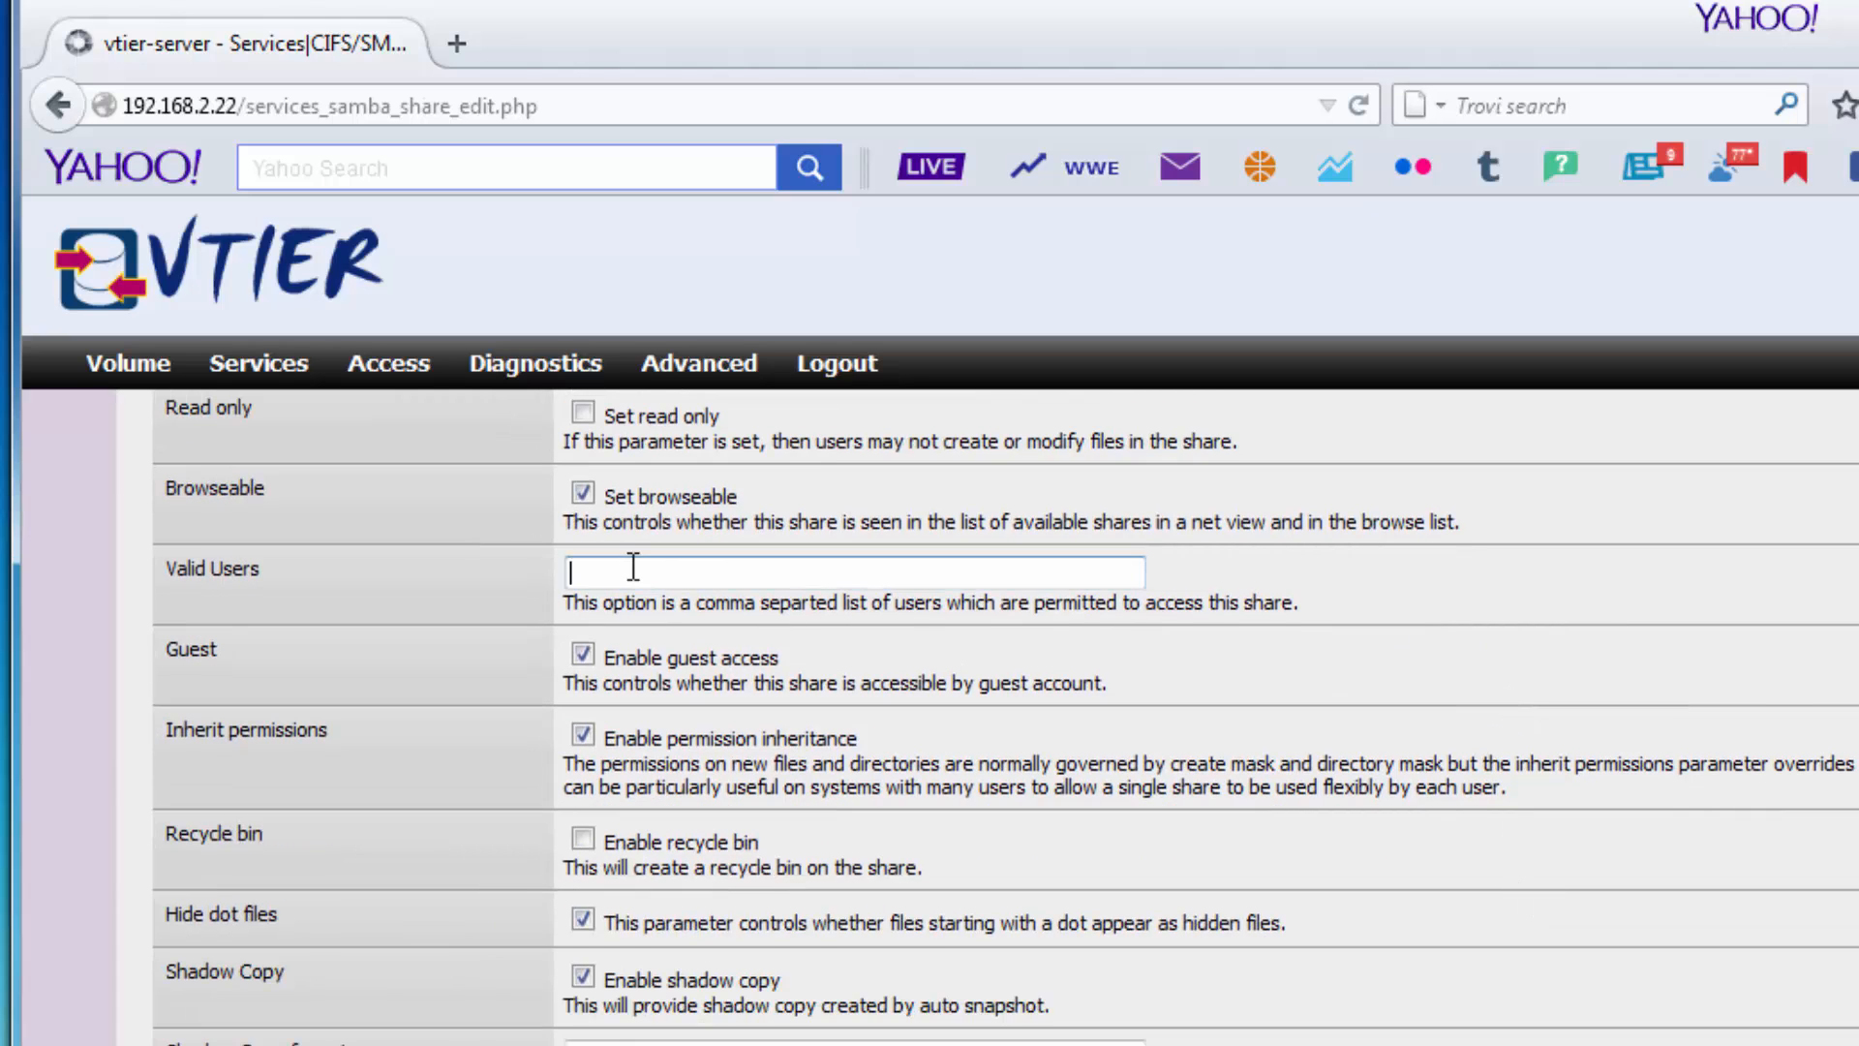
type("vad")
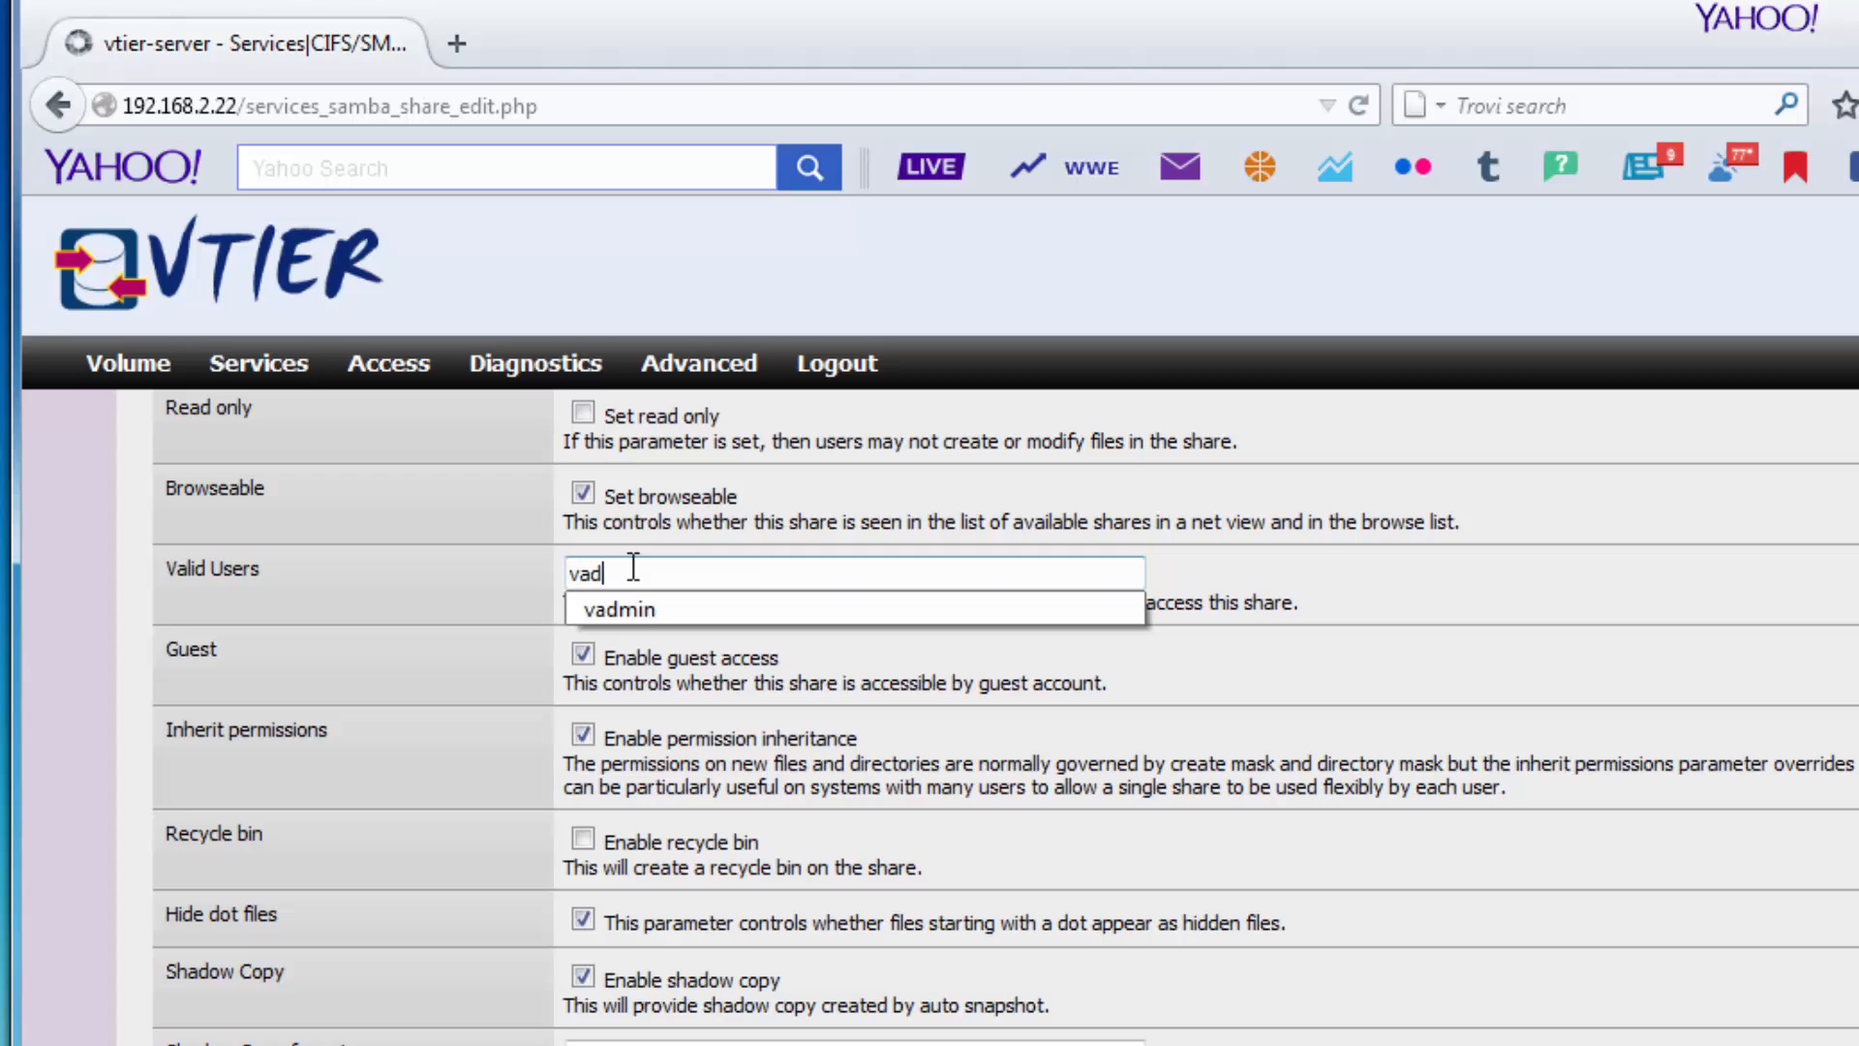
key("Down")
key("Return")
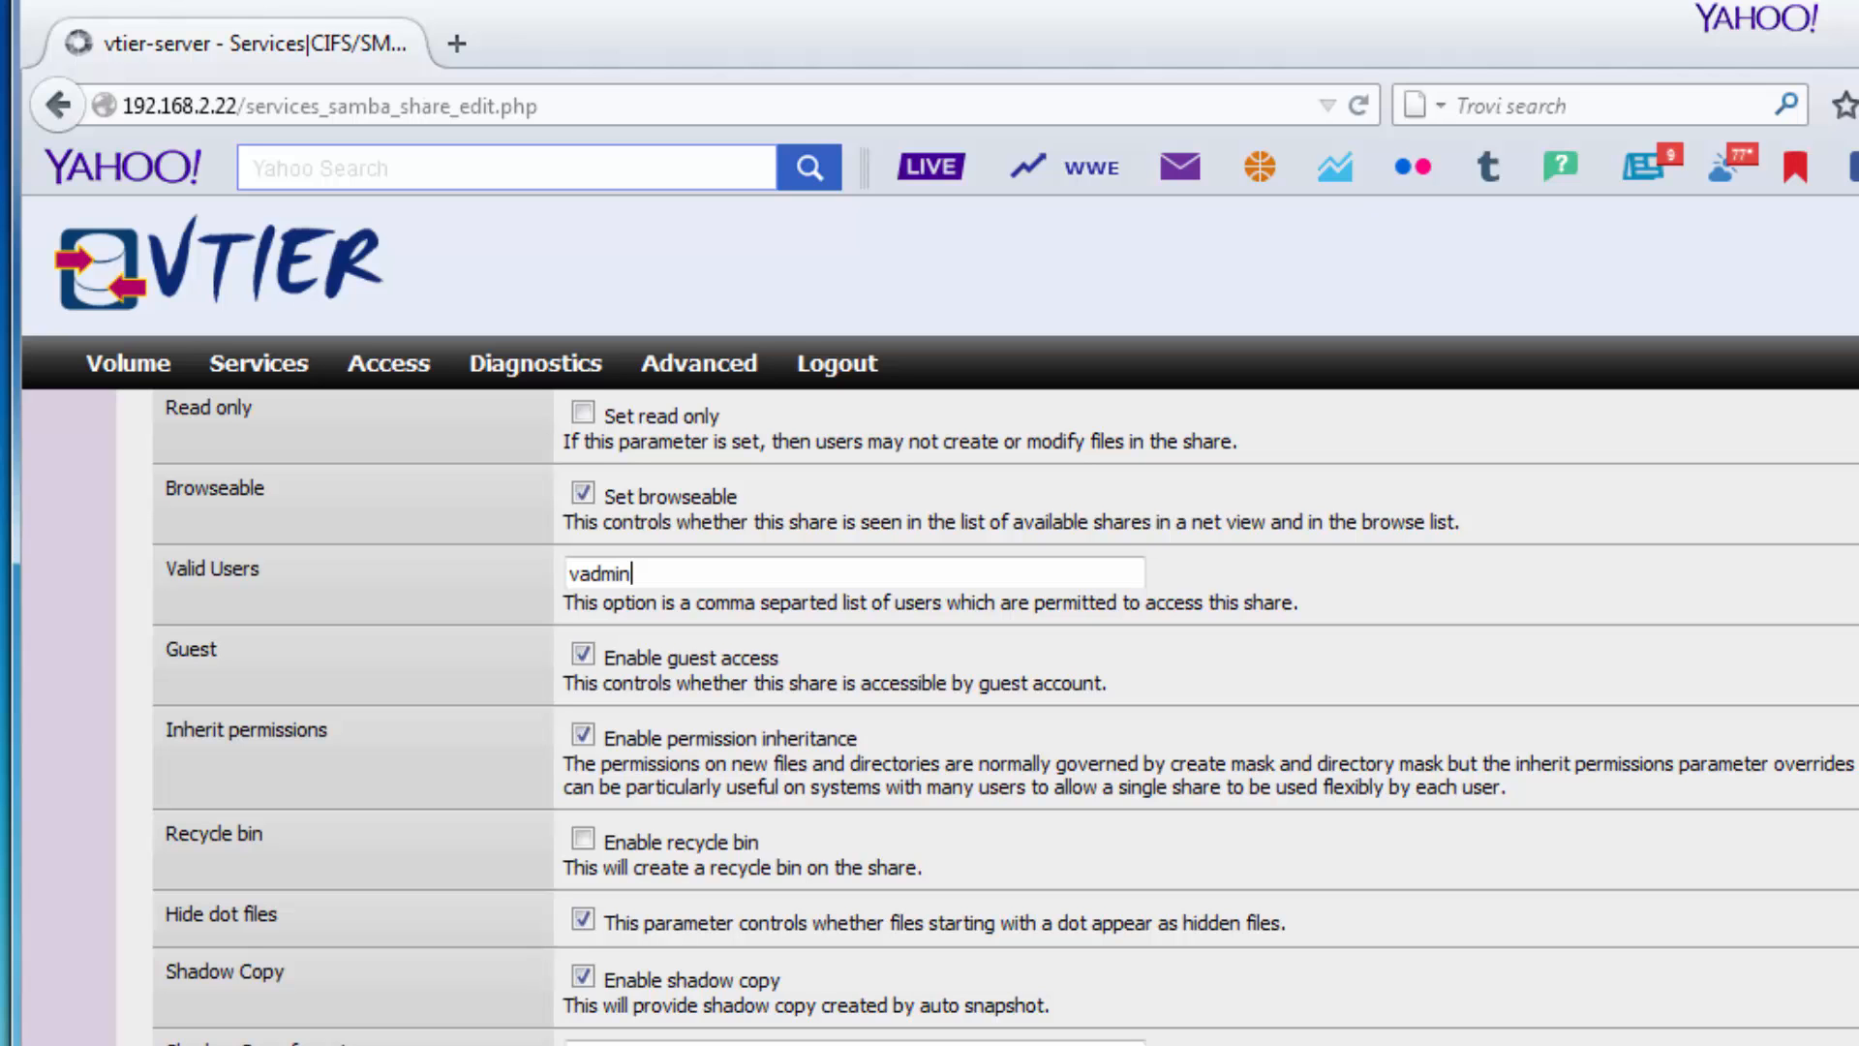
scroll(1005, 717, "down", 1)
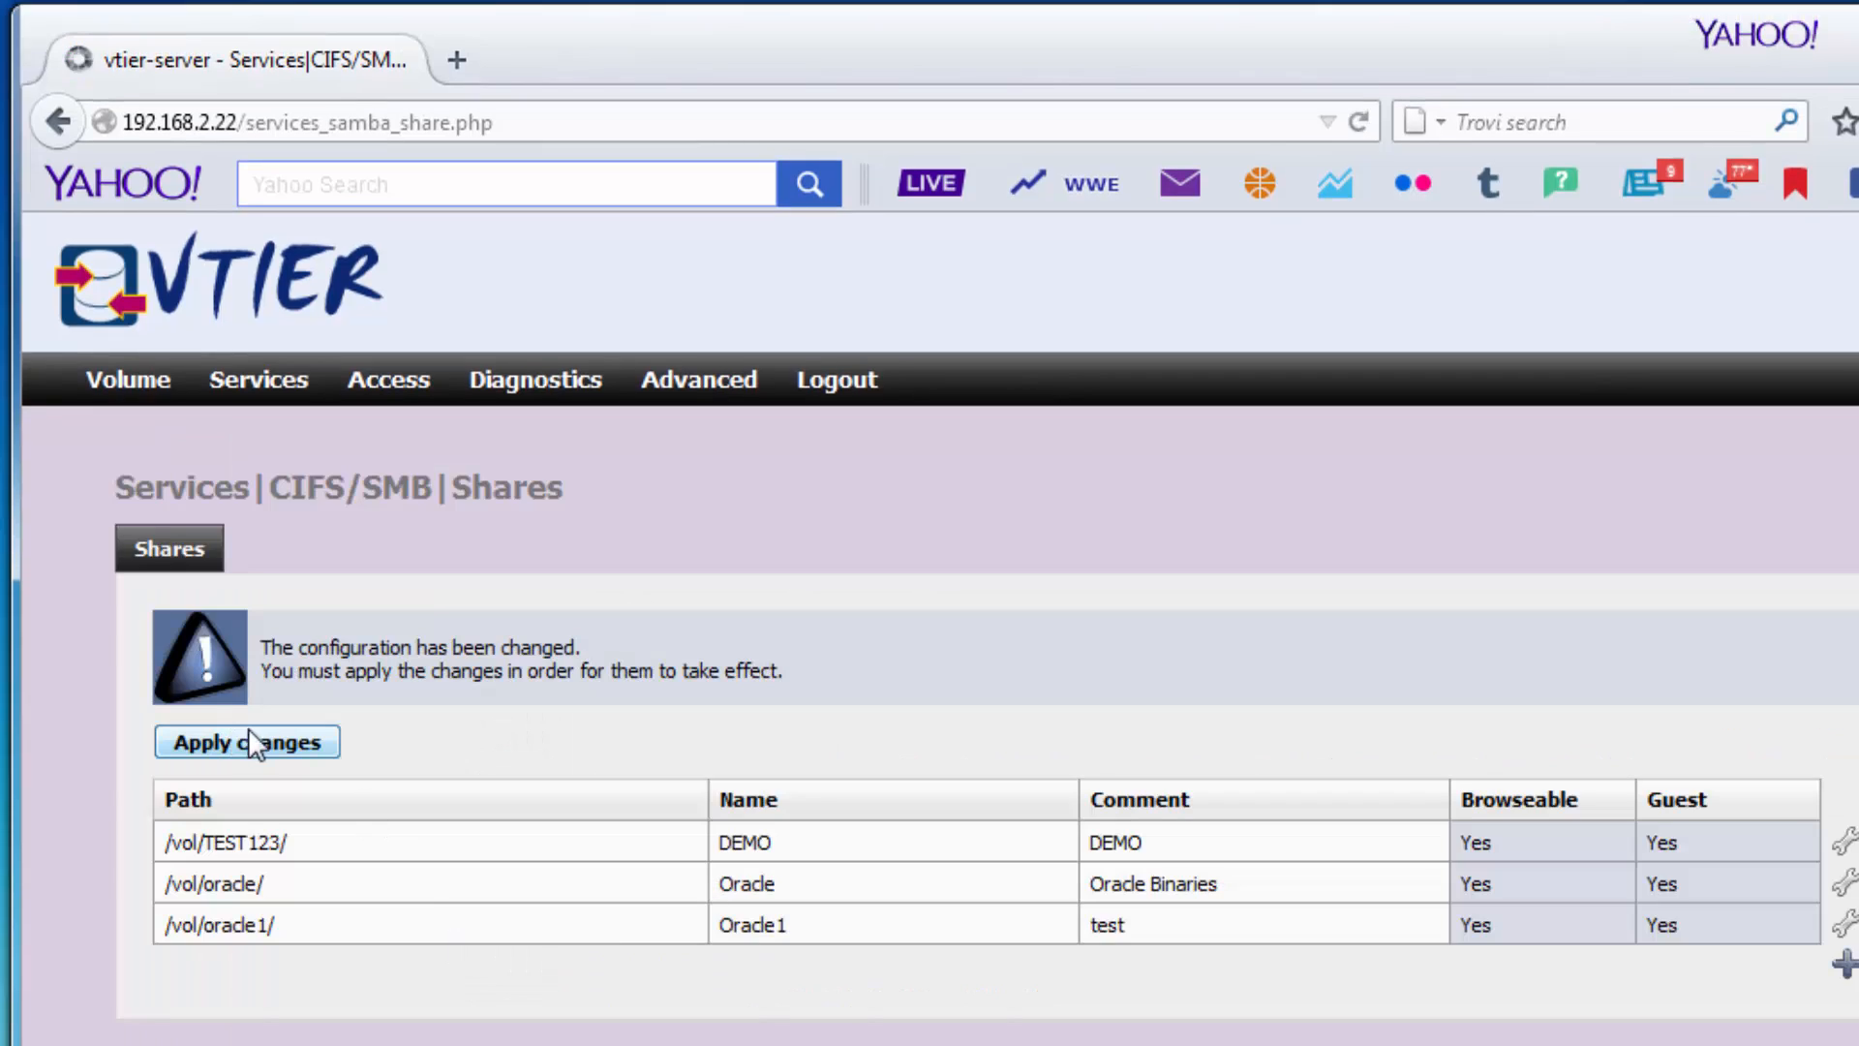
Apply the CIFS/SMB changes and open the \\192.168.2.22 share listing beside the browser.
left_click(253, 730)
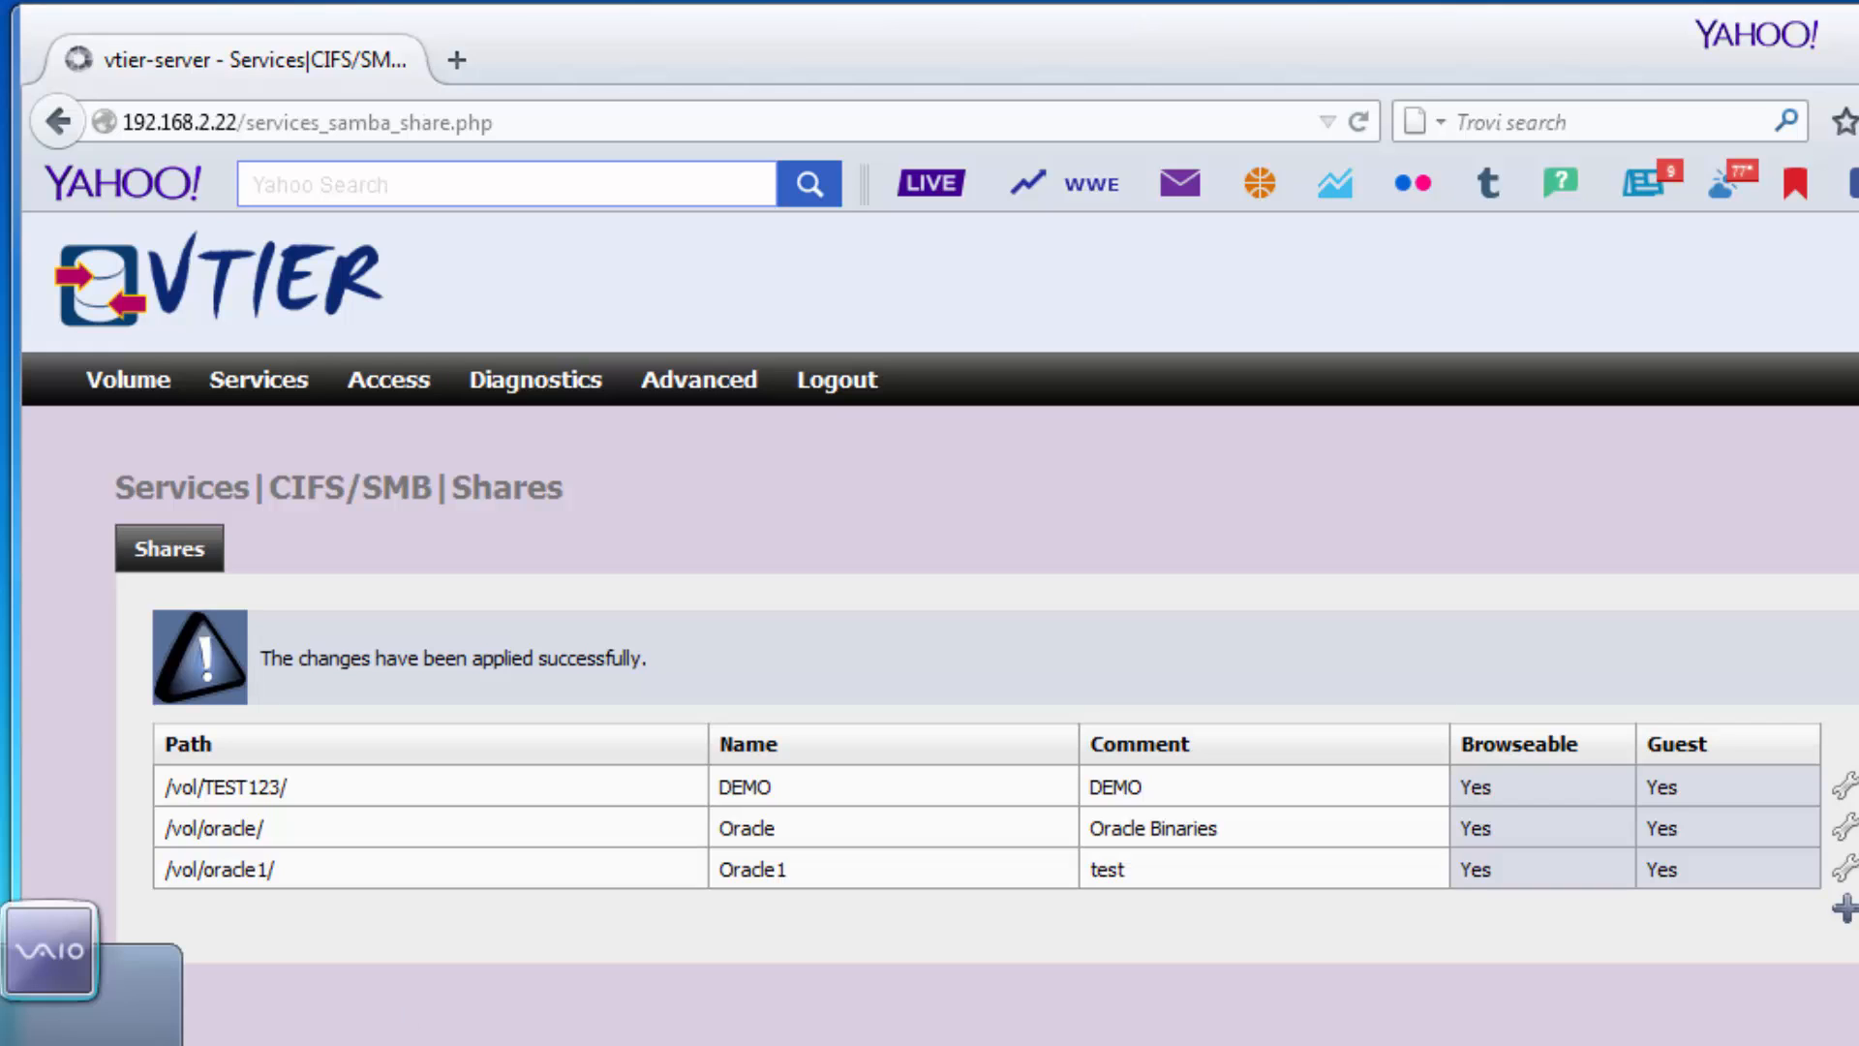
type("\\")
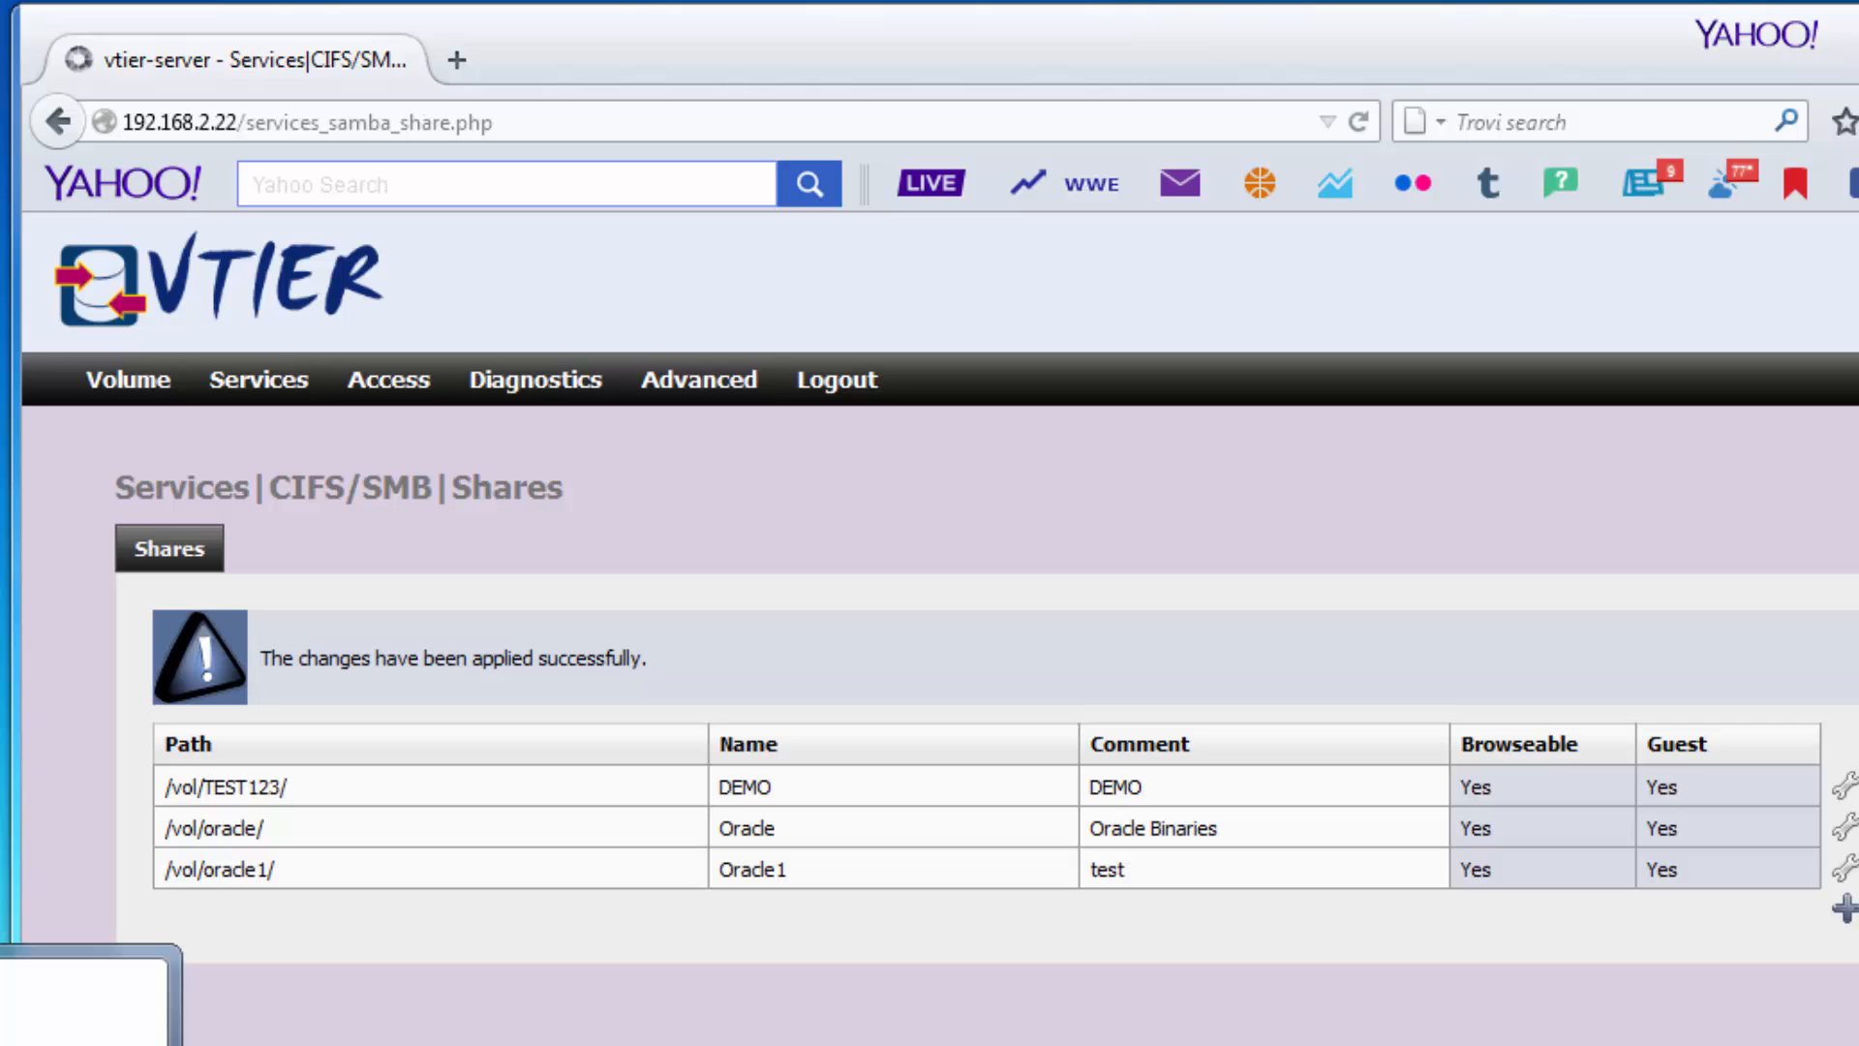
key("Return")
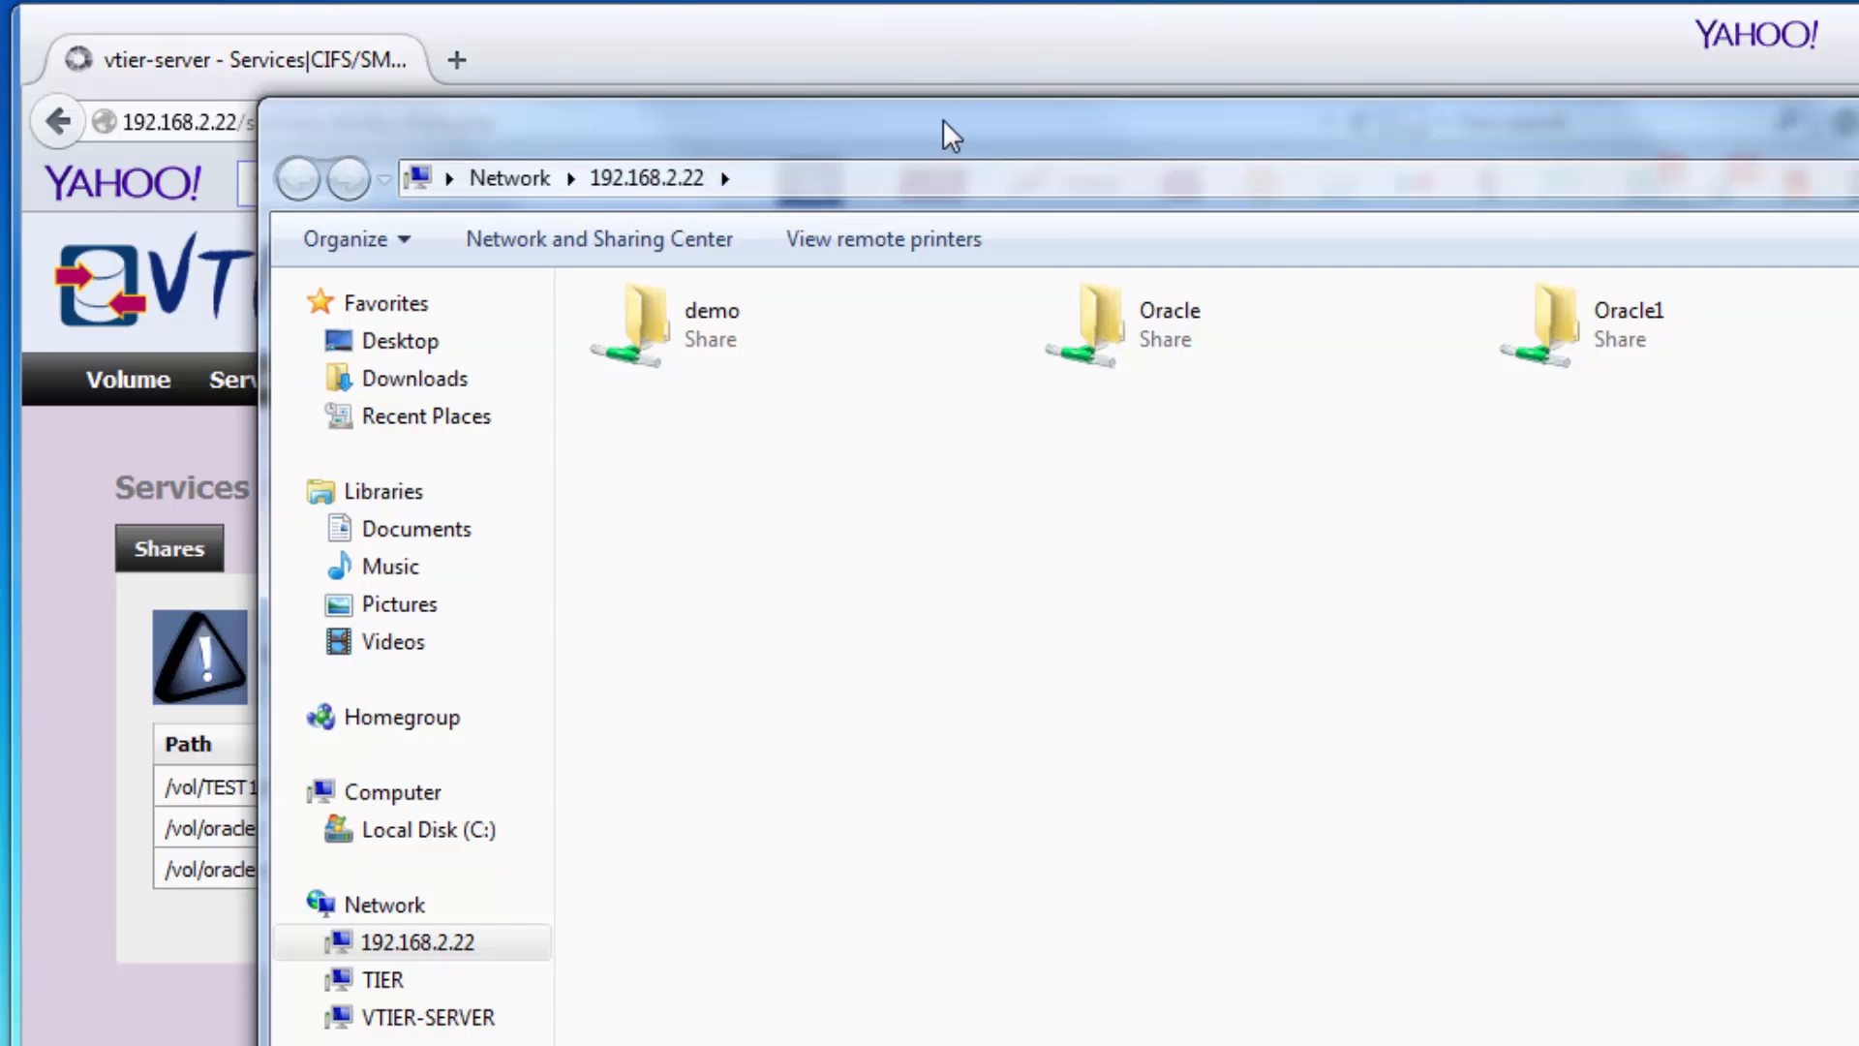
left_click_drag(946, 129, 1249, 141)
Review the DEMO share's settings and leave without saving.
left_click(858, 44)
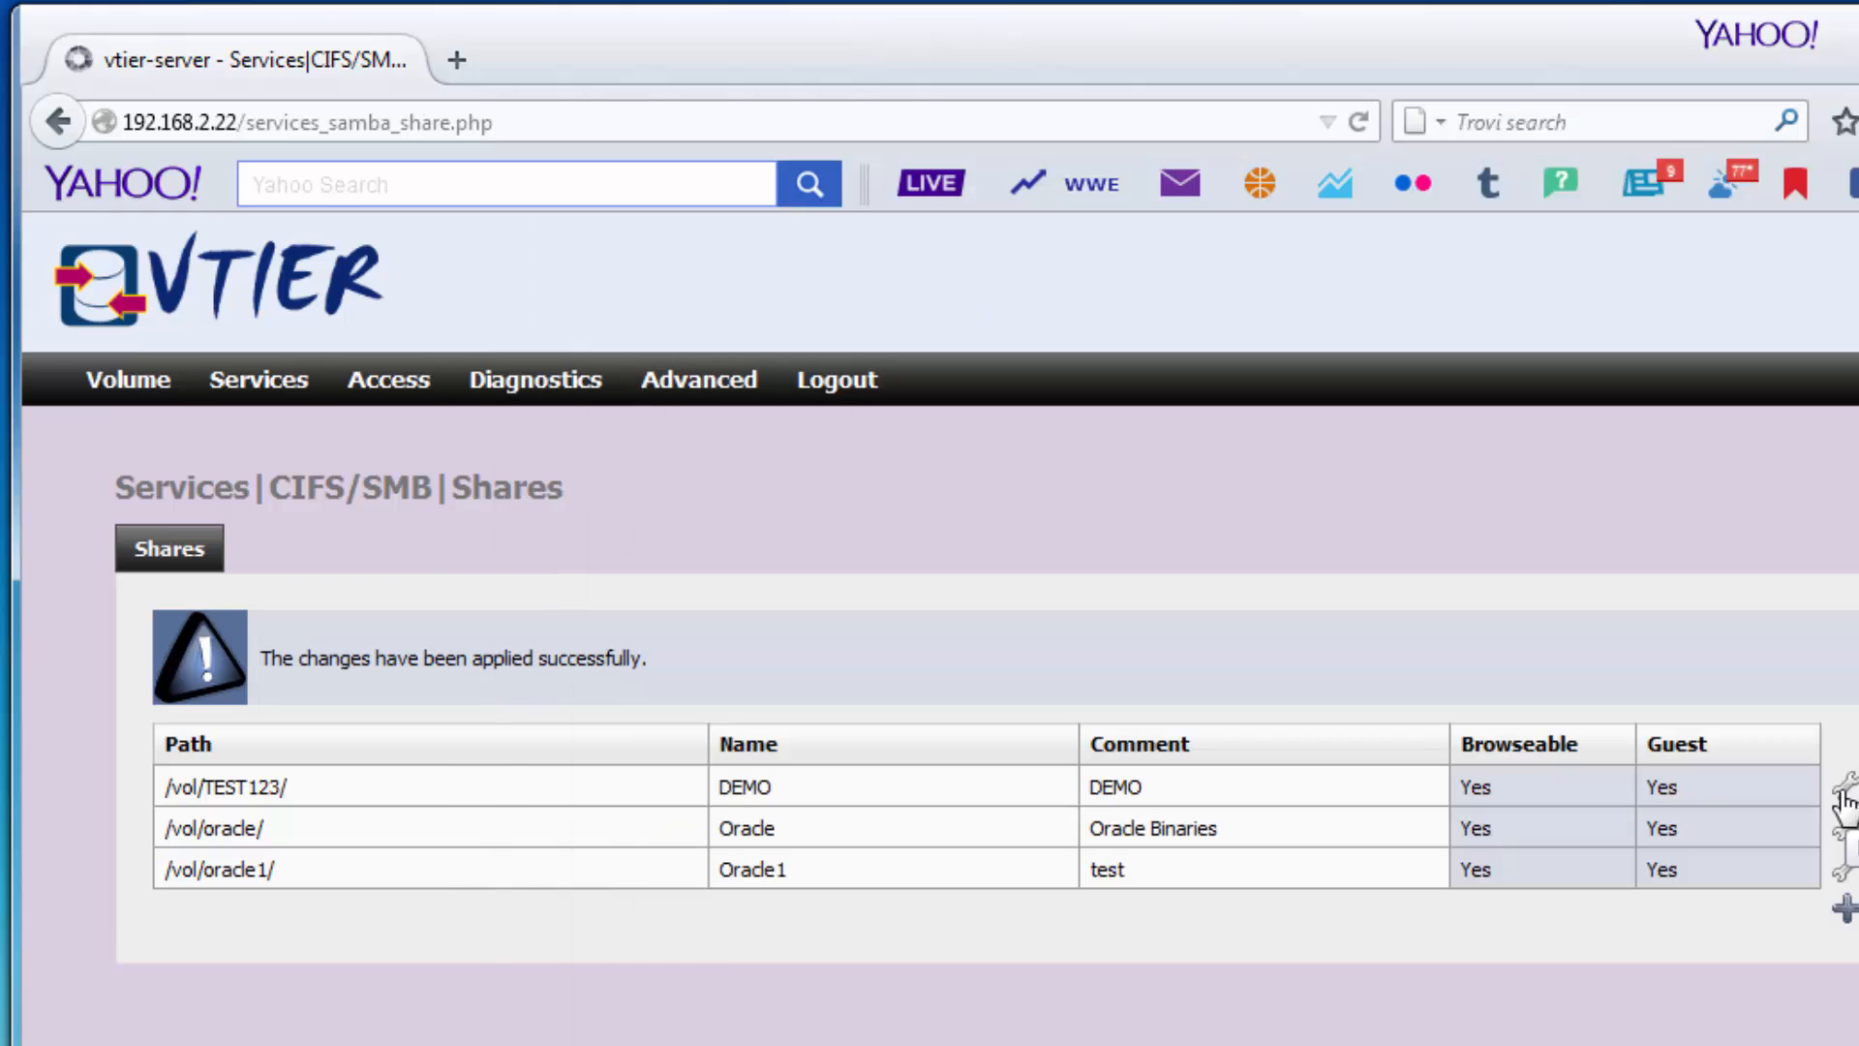
left_click(1846, 801)
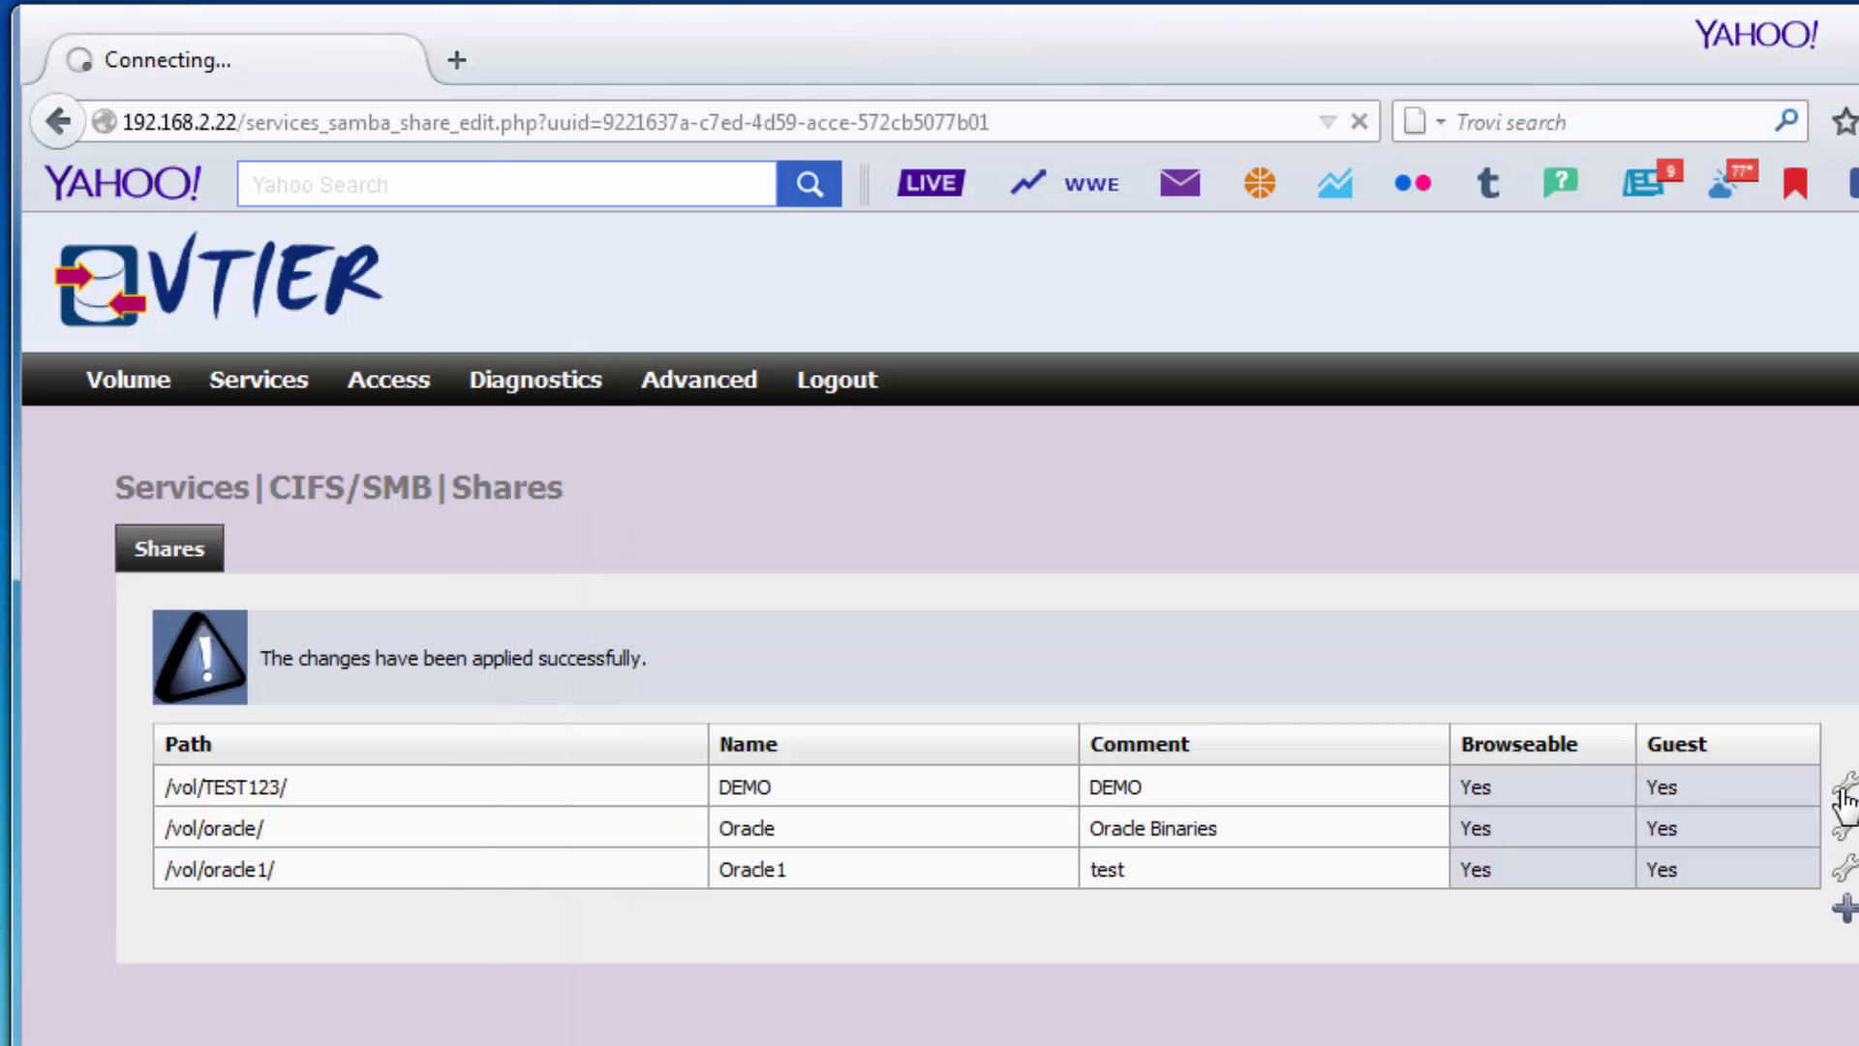
scroll(1099, 995, "down", 2)
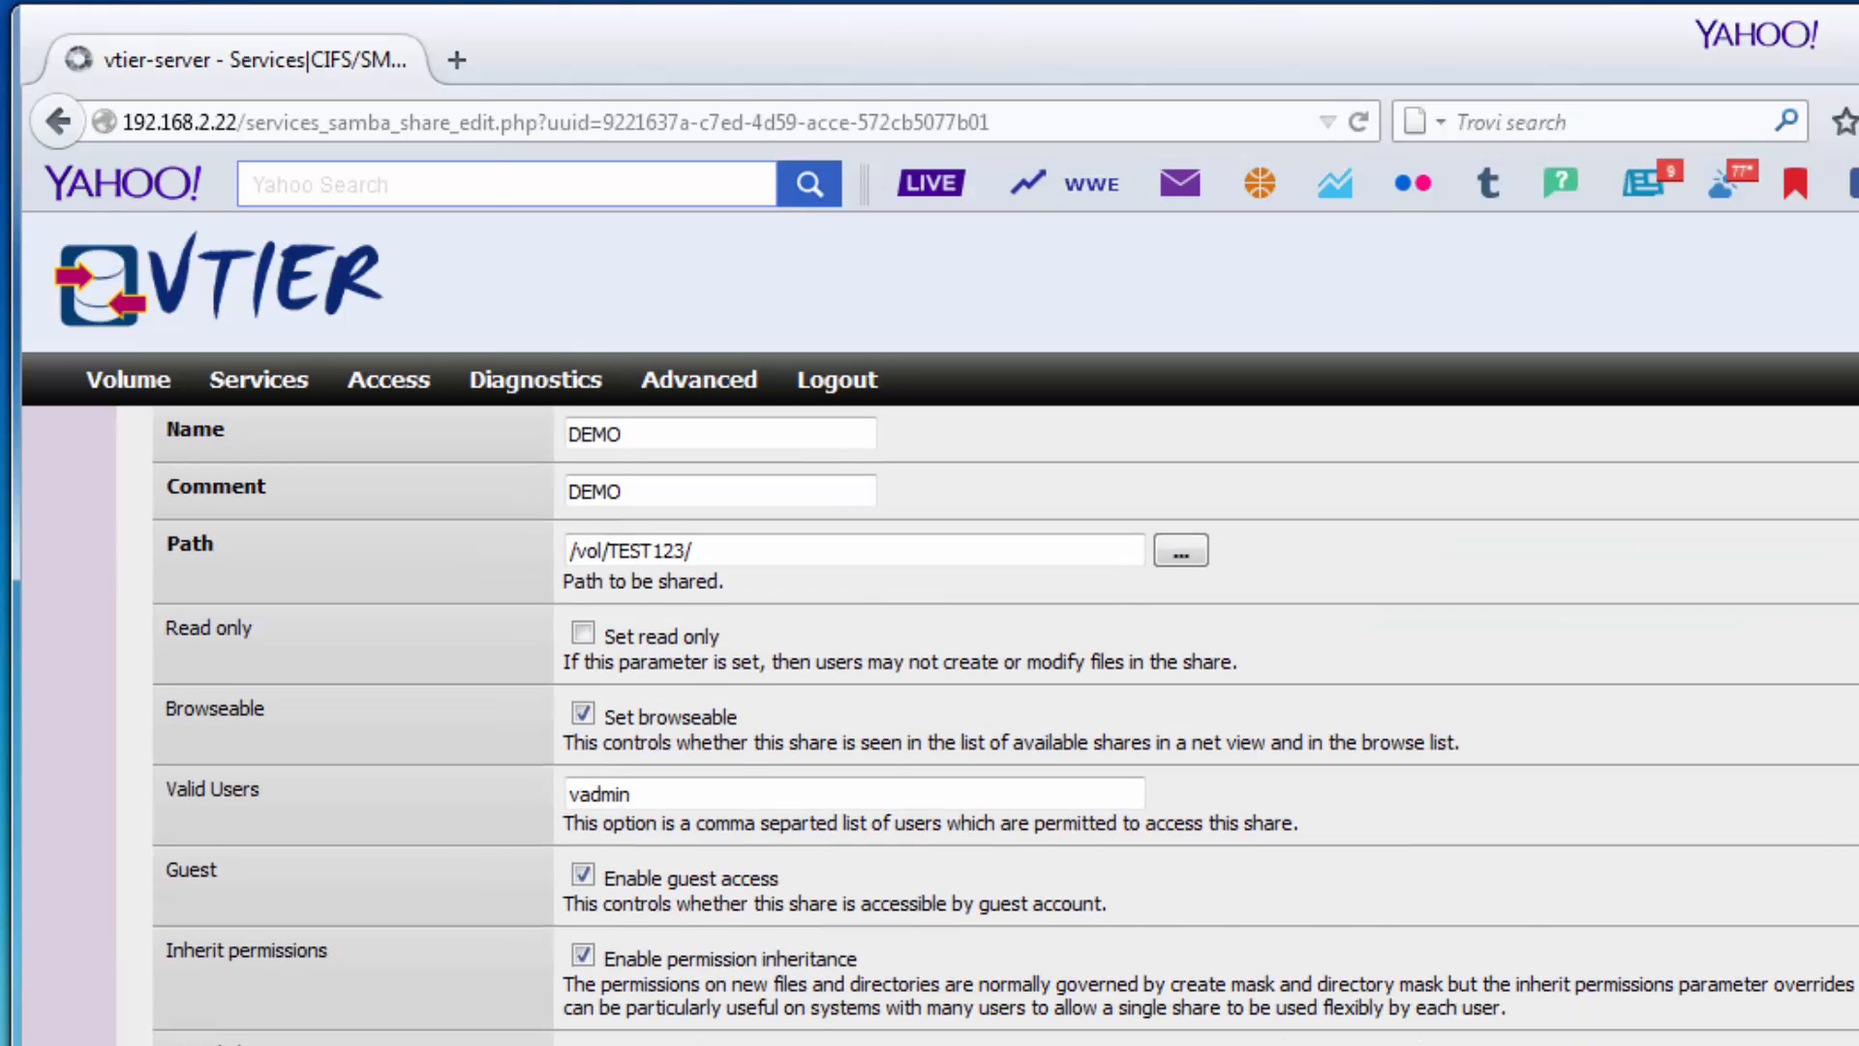
scroll(1099, 995, "down", 3)
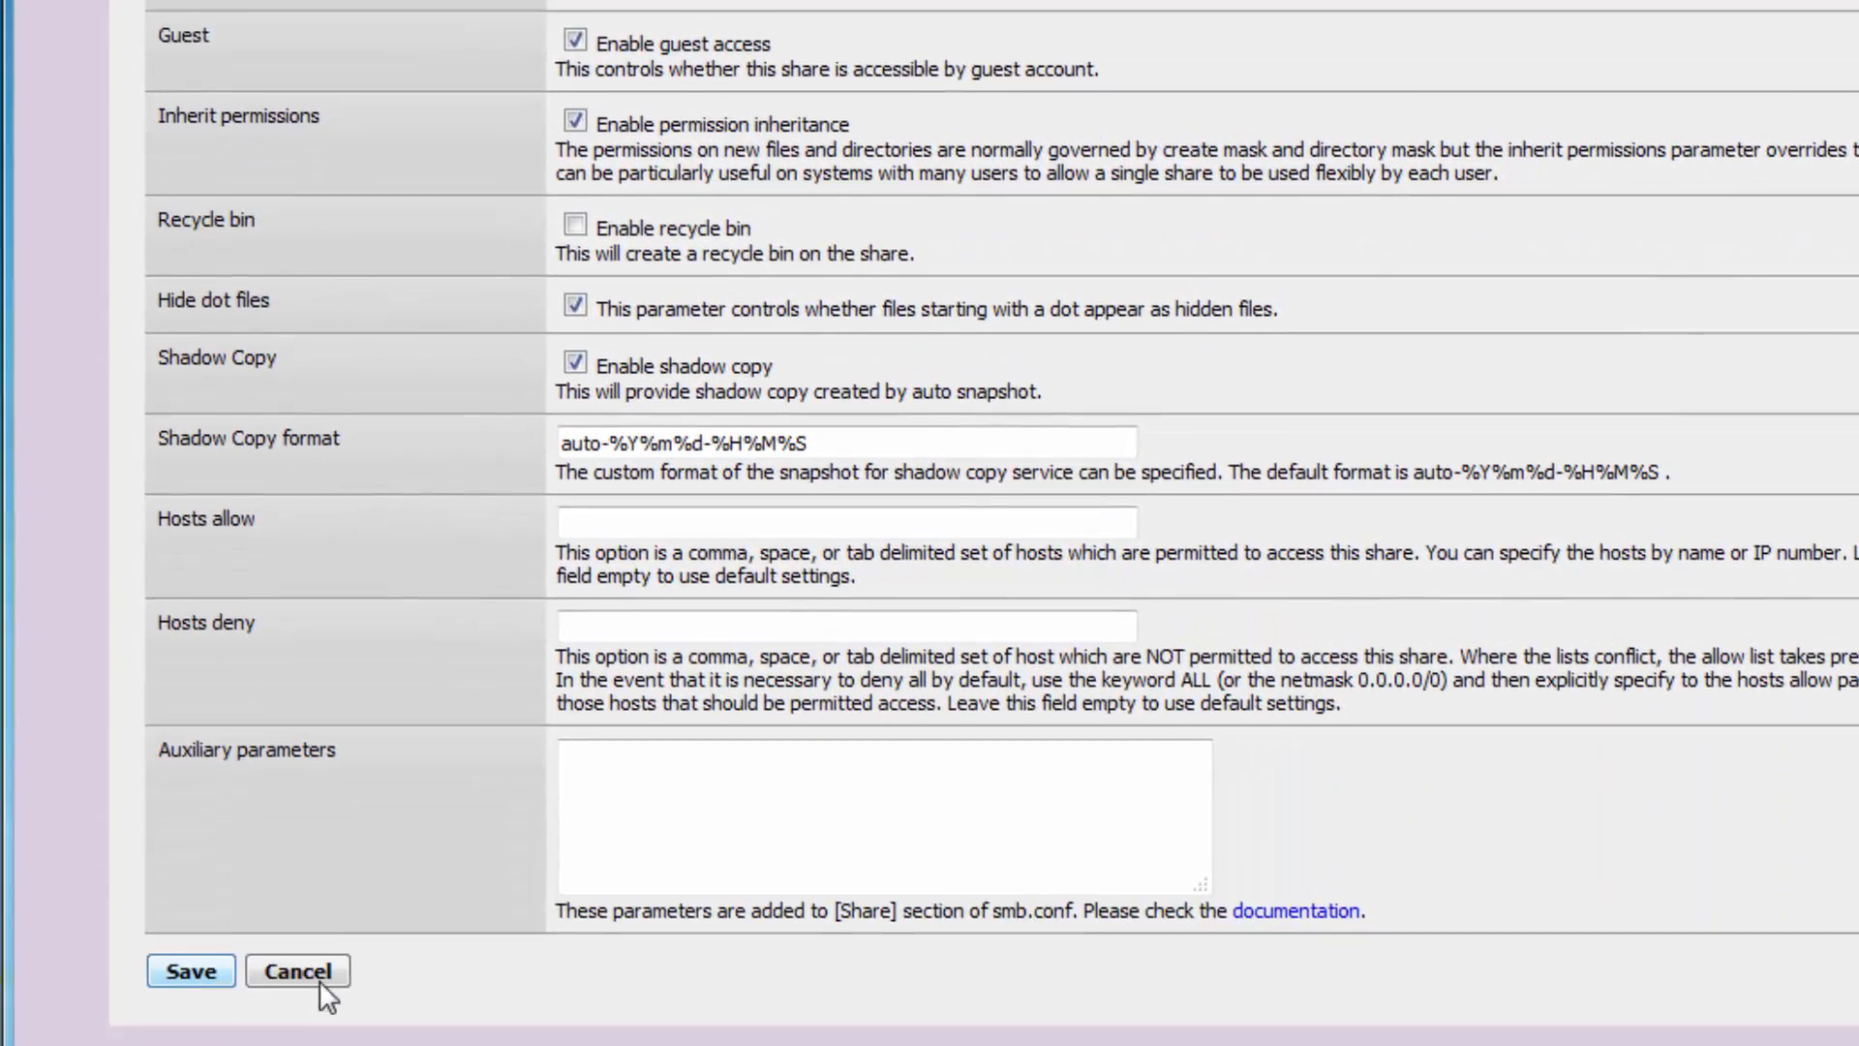
left_click(310, 974)
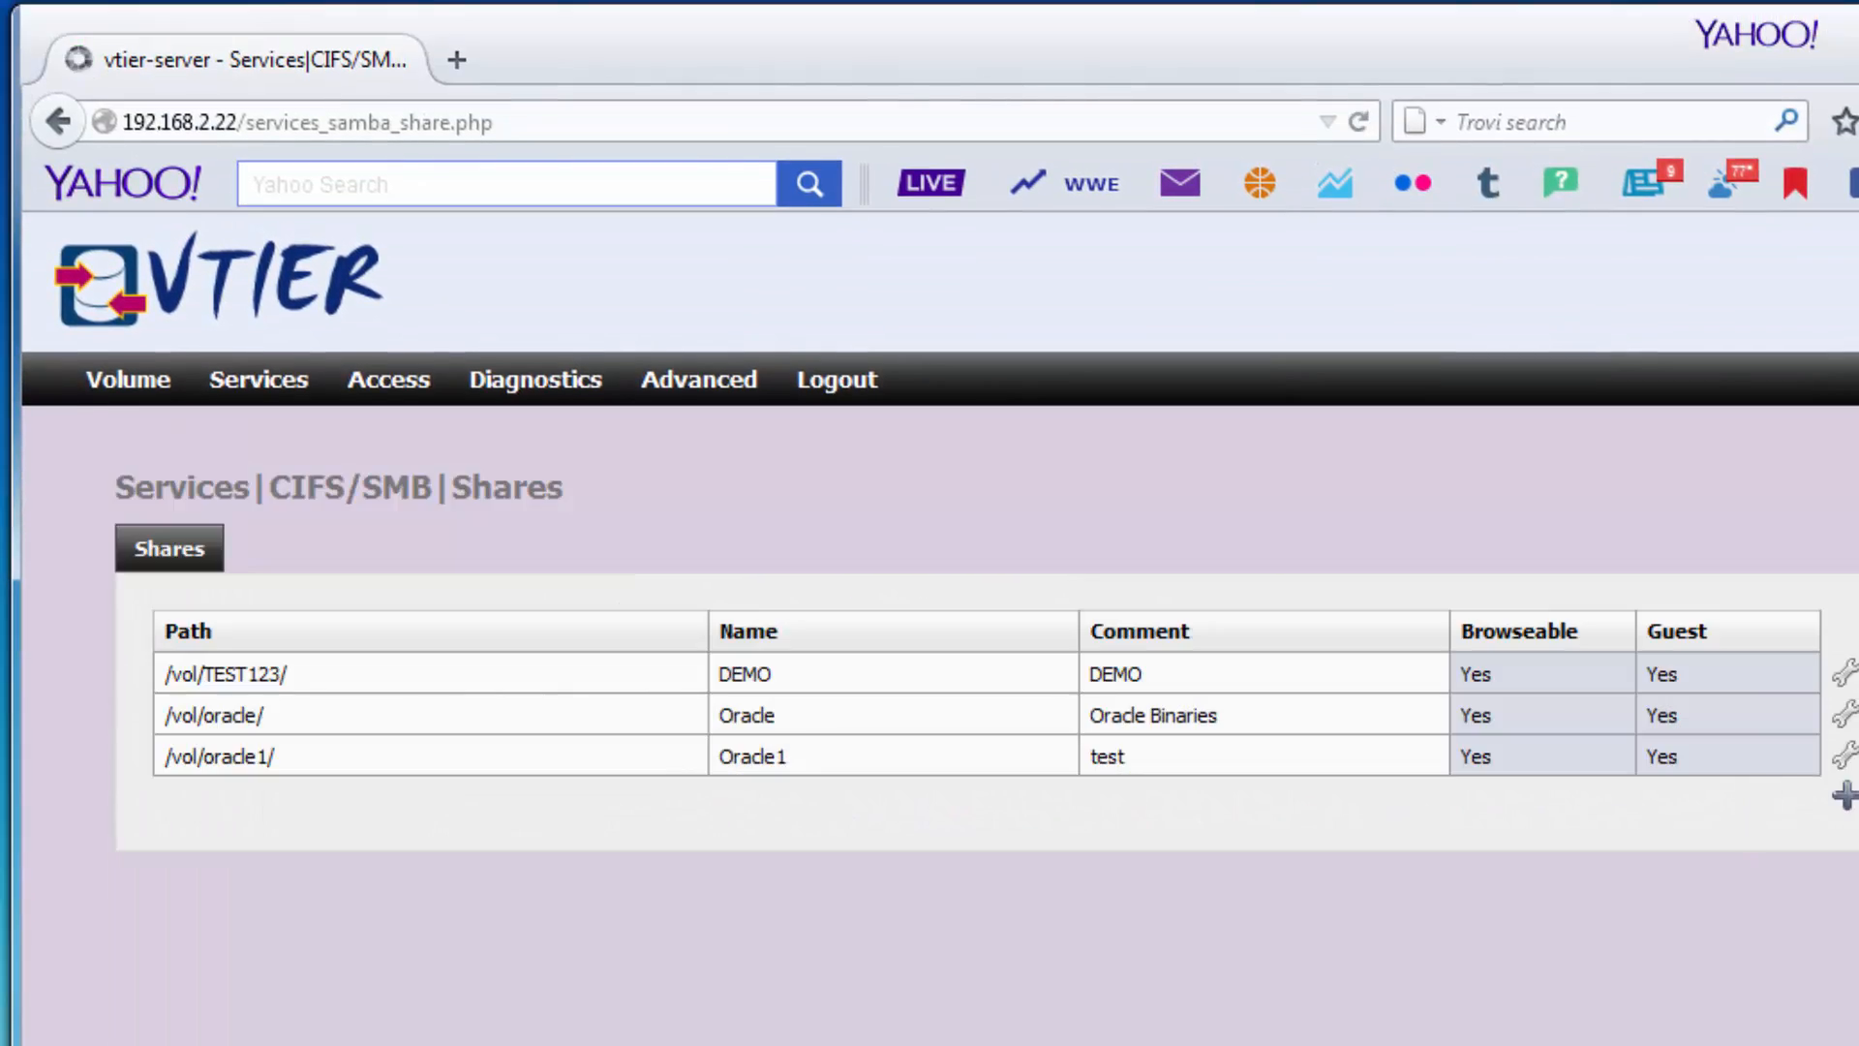
Delete the DEMO share and refresh the network share listing to confirm it's gone.
left_click(1192, 680)
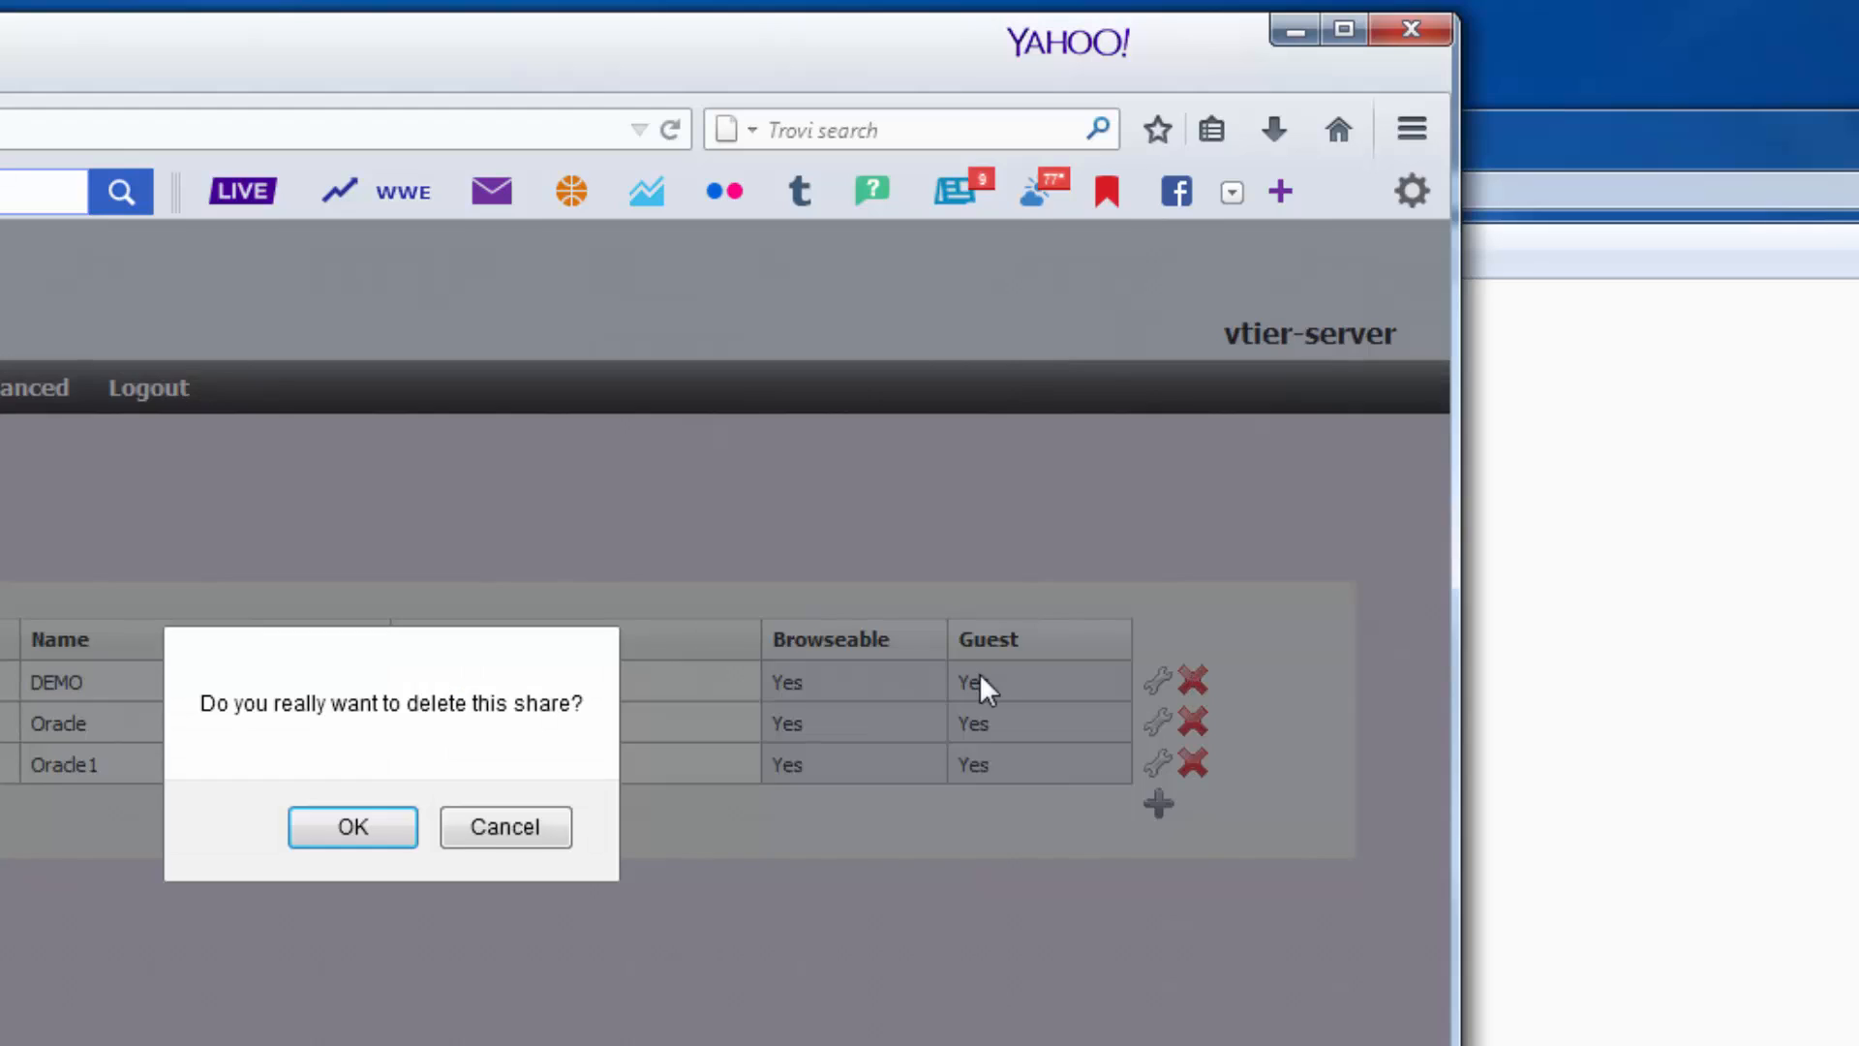
left_click(354, 826)
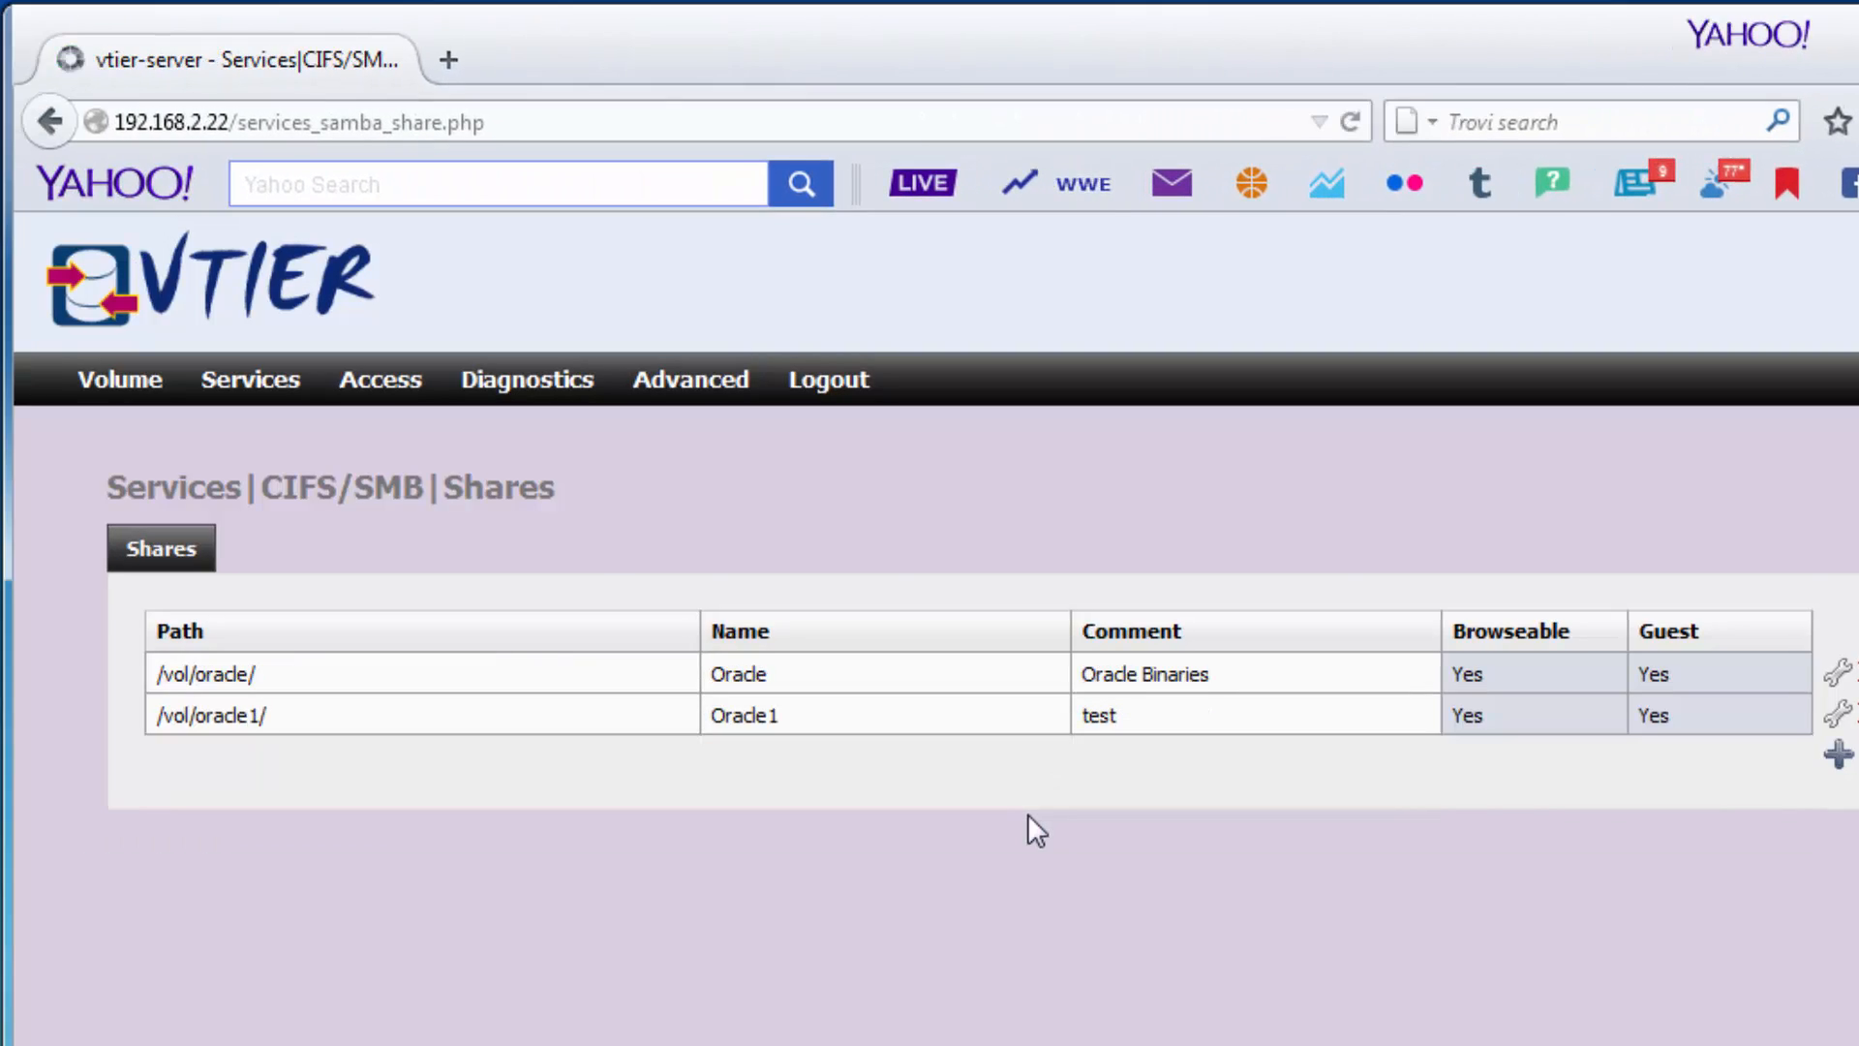
key("alt+Tab")
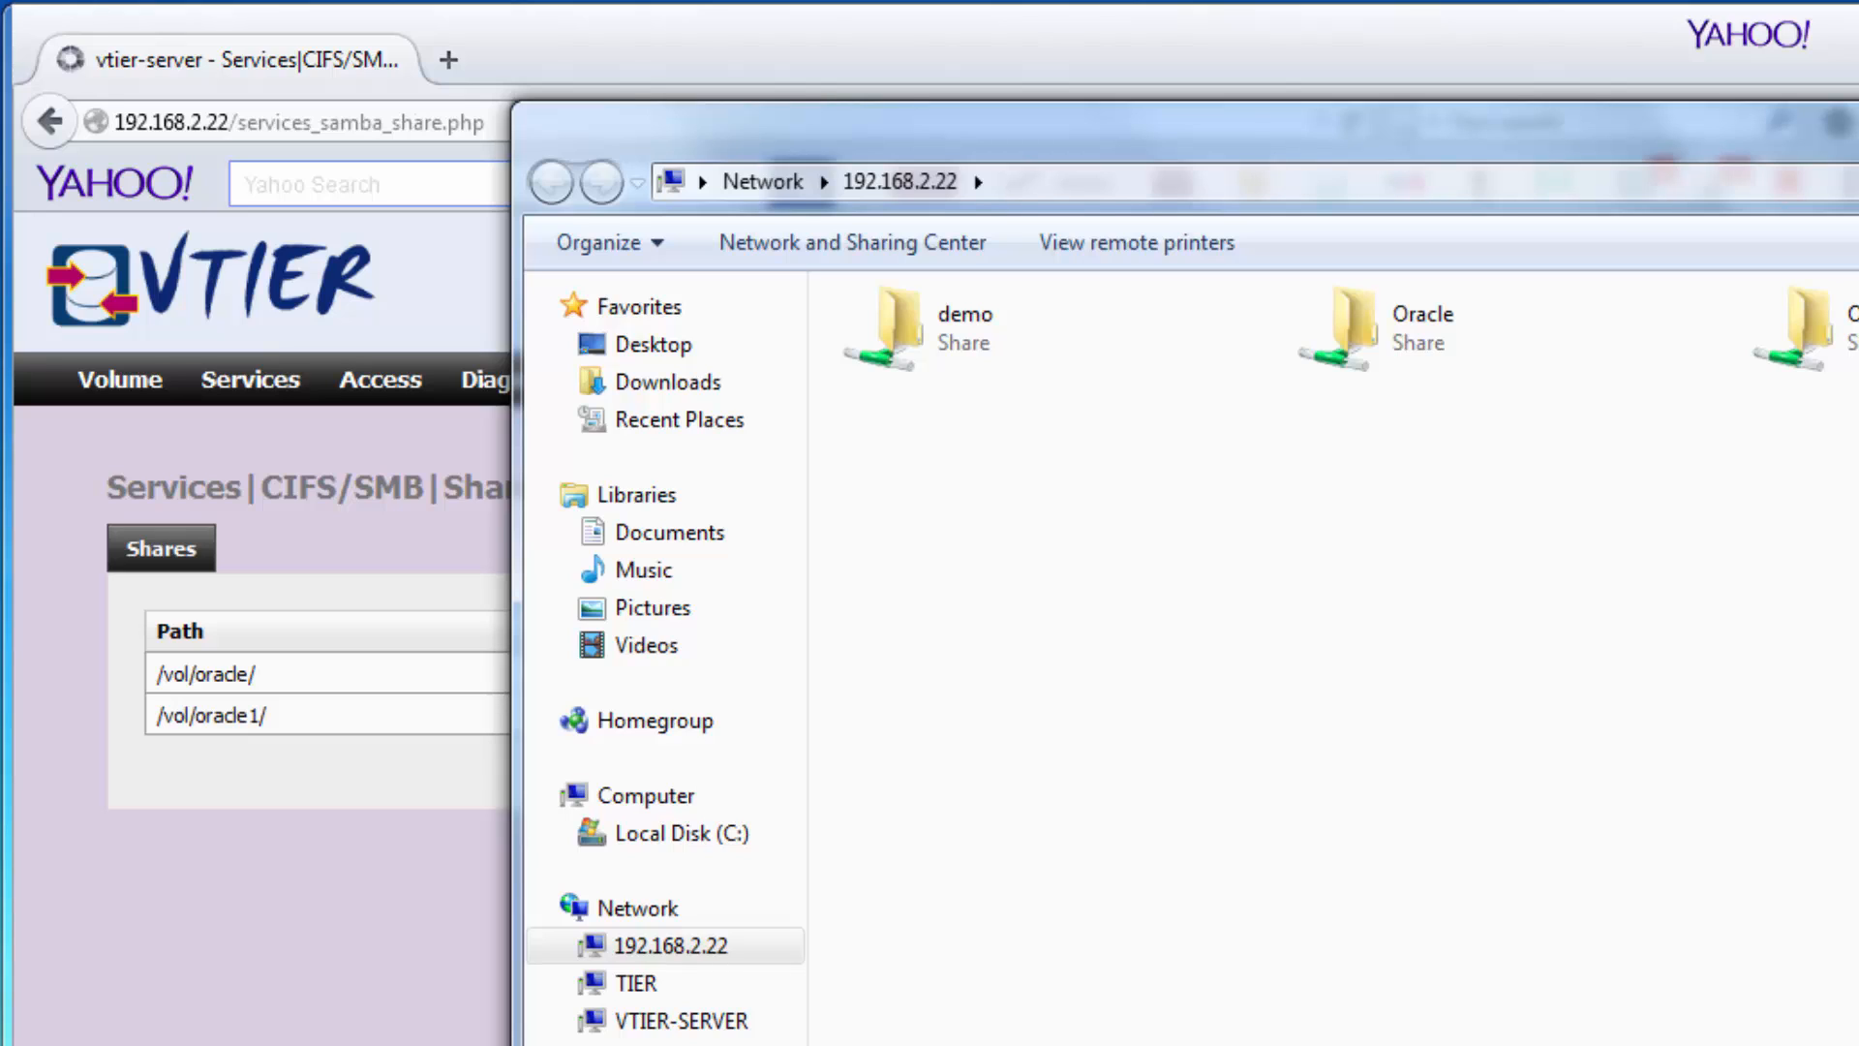
key("F5")
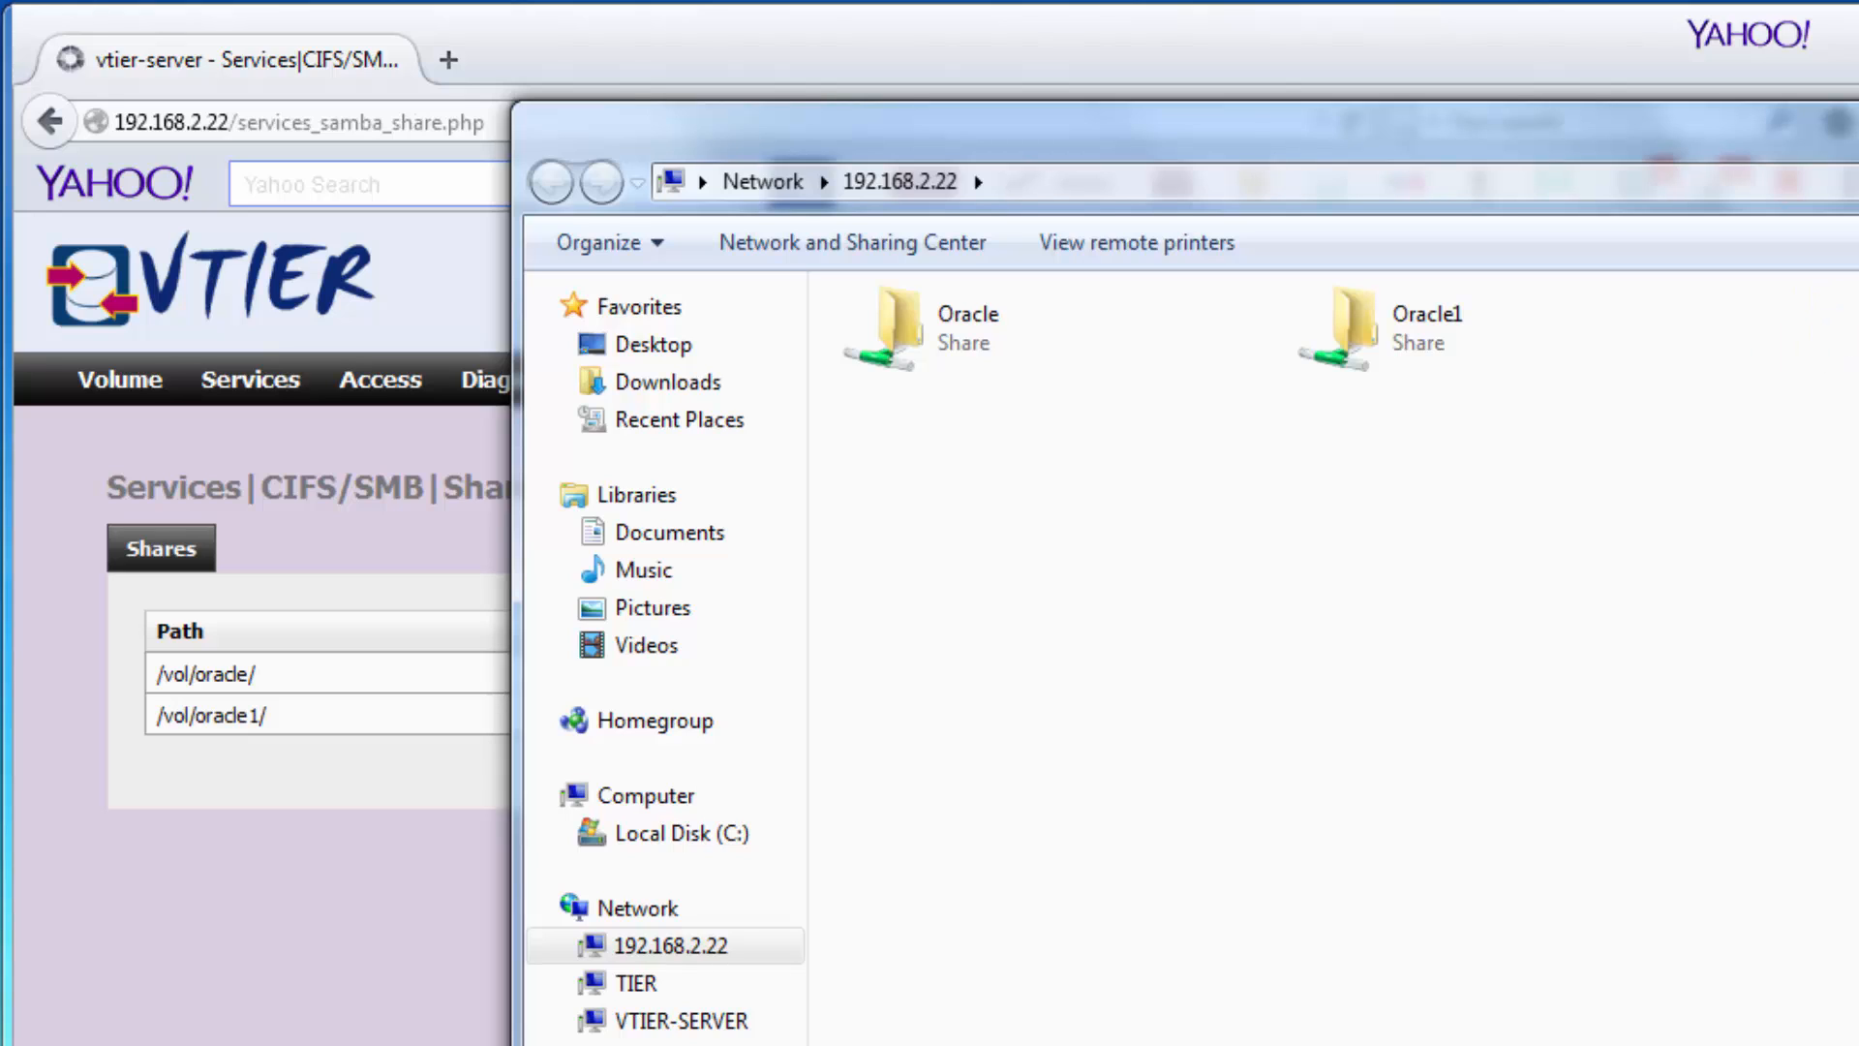
left_click(333, 812)
Start a new NFS share of /vol/TEST123/ authorised for all hosts (*).
mouse_move(251, 382)
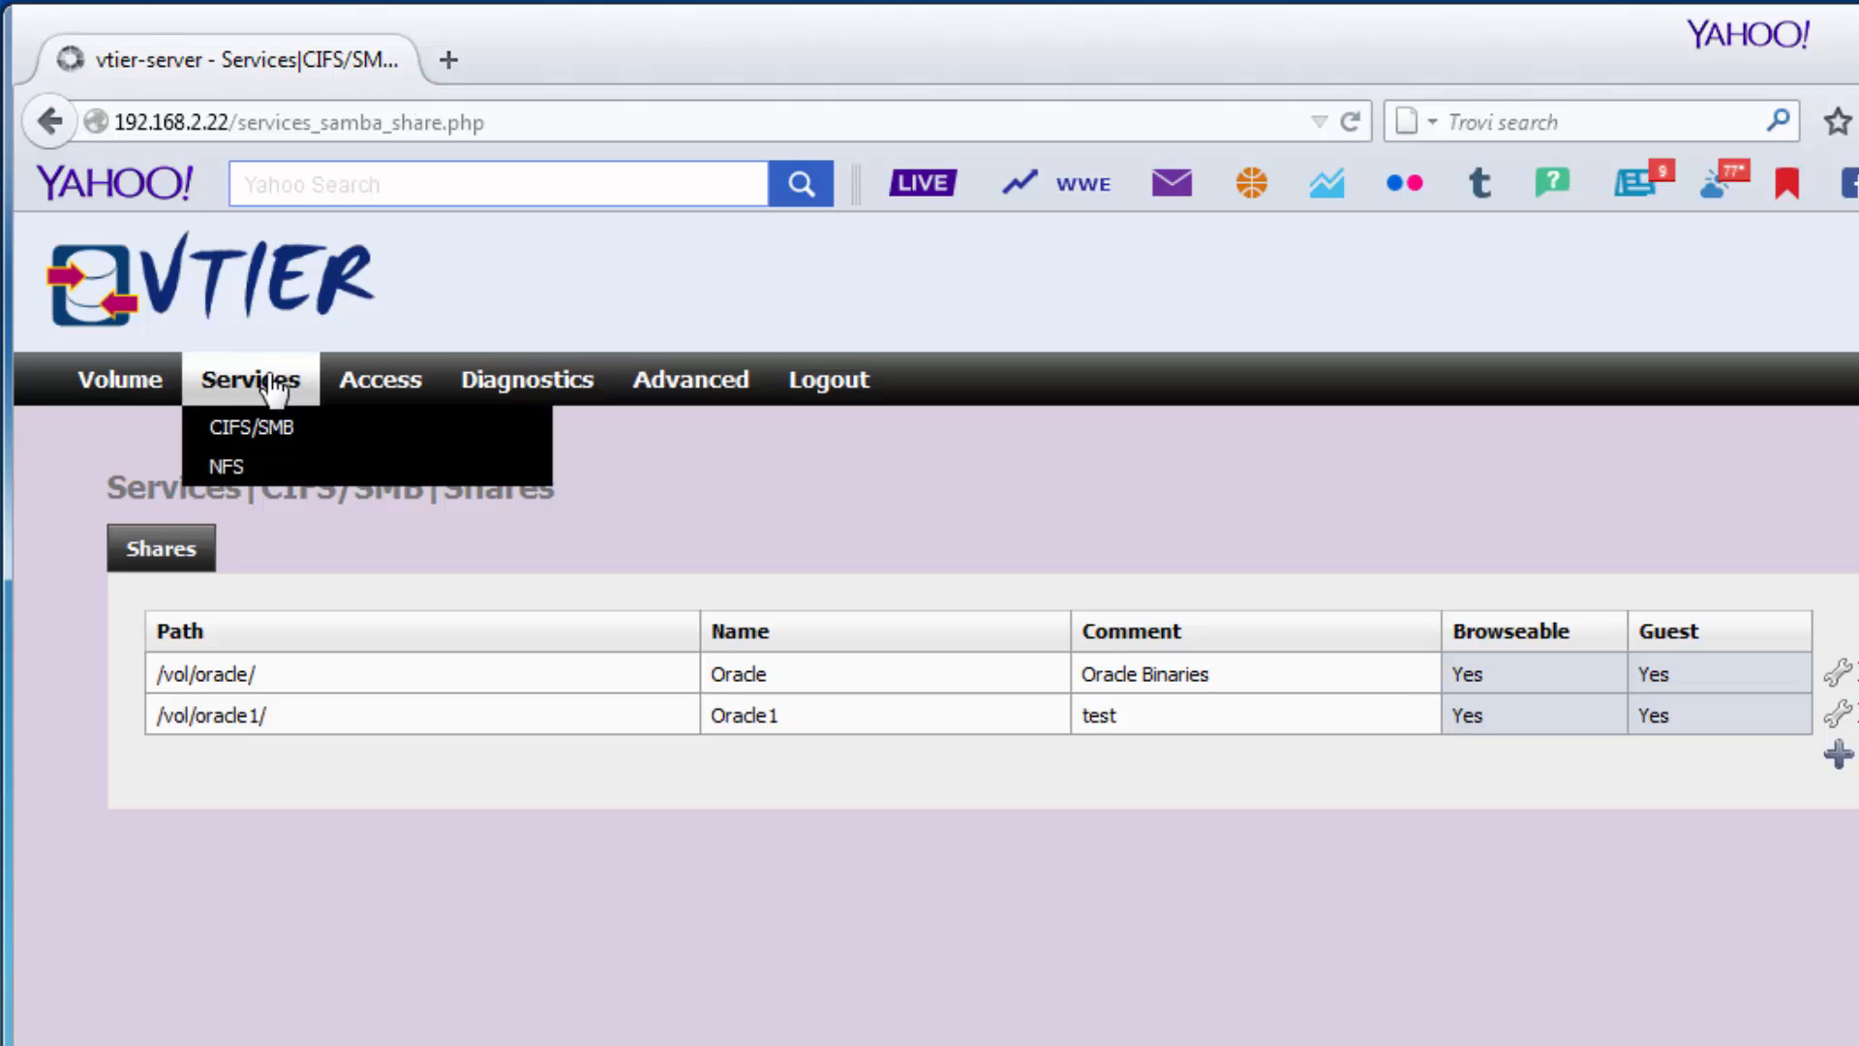
left_click(254, 466)
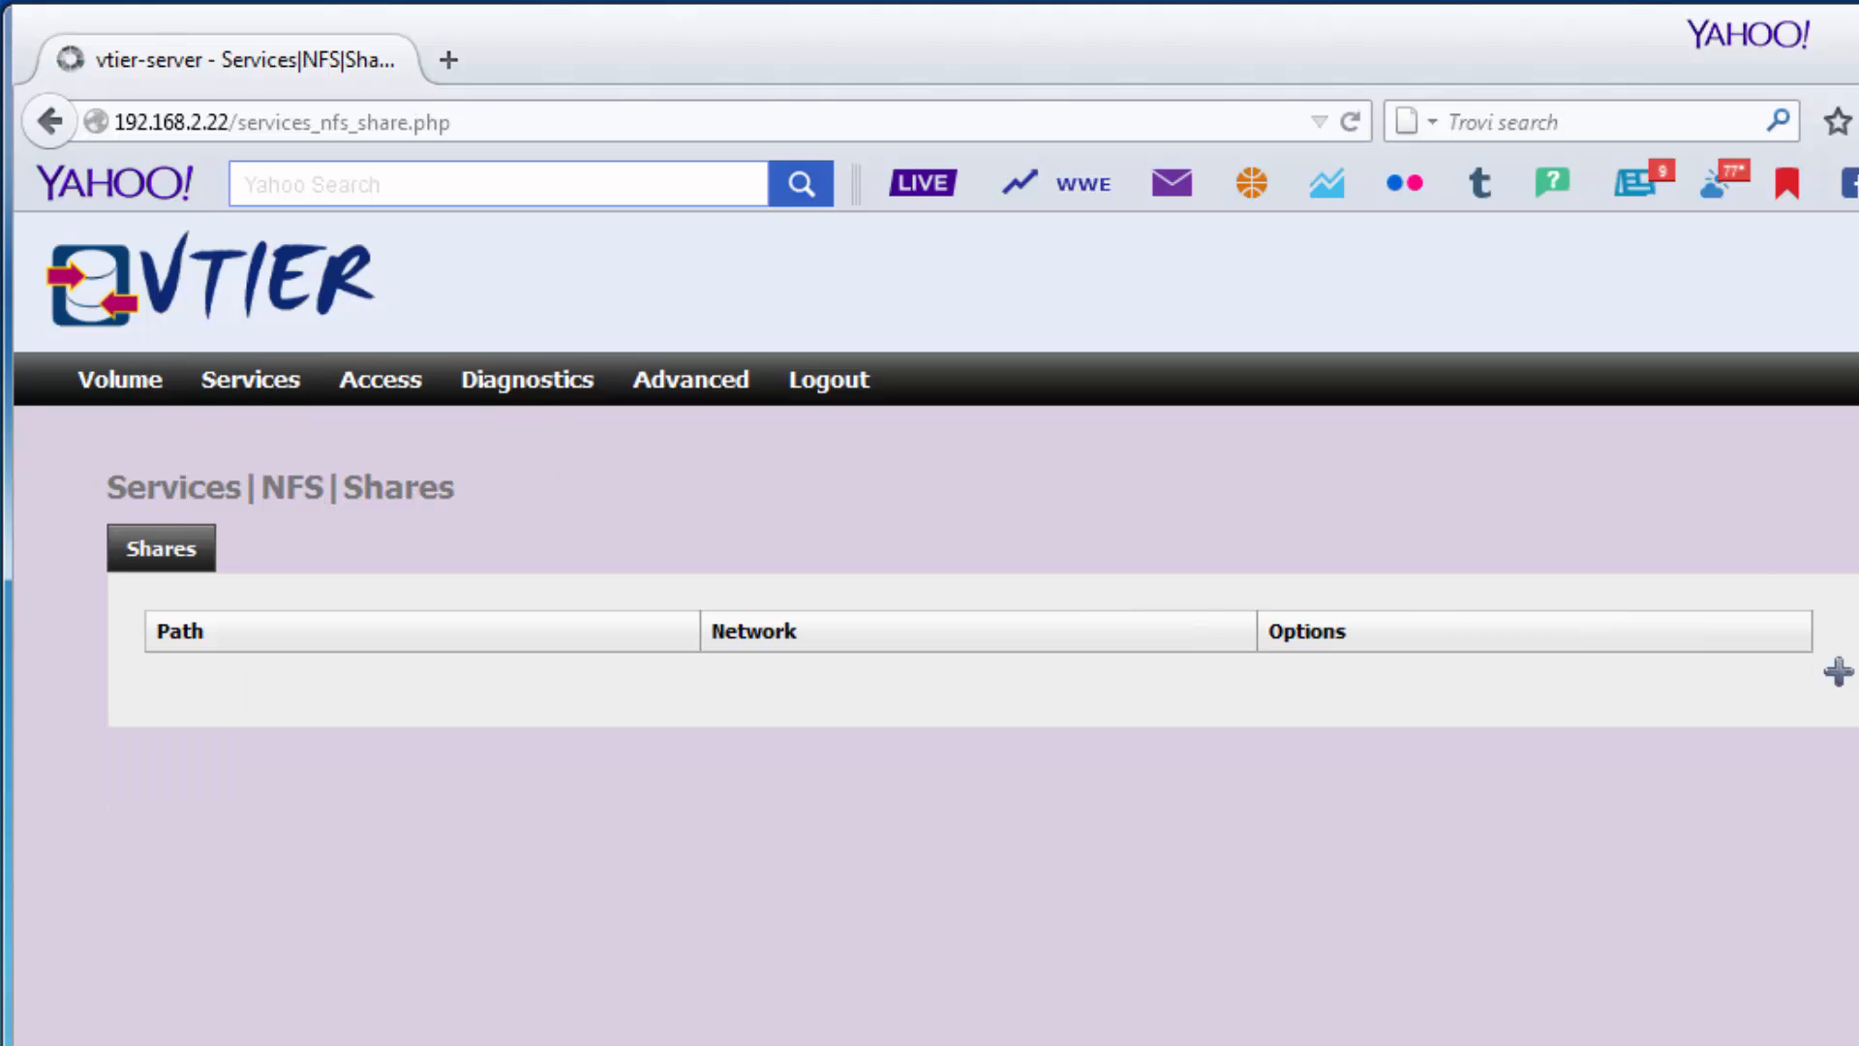
left_click(1838, 671)
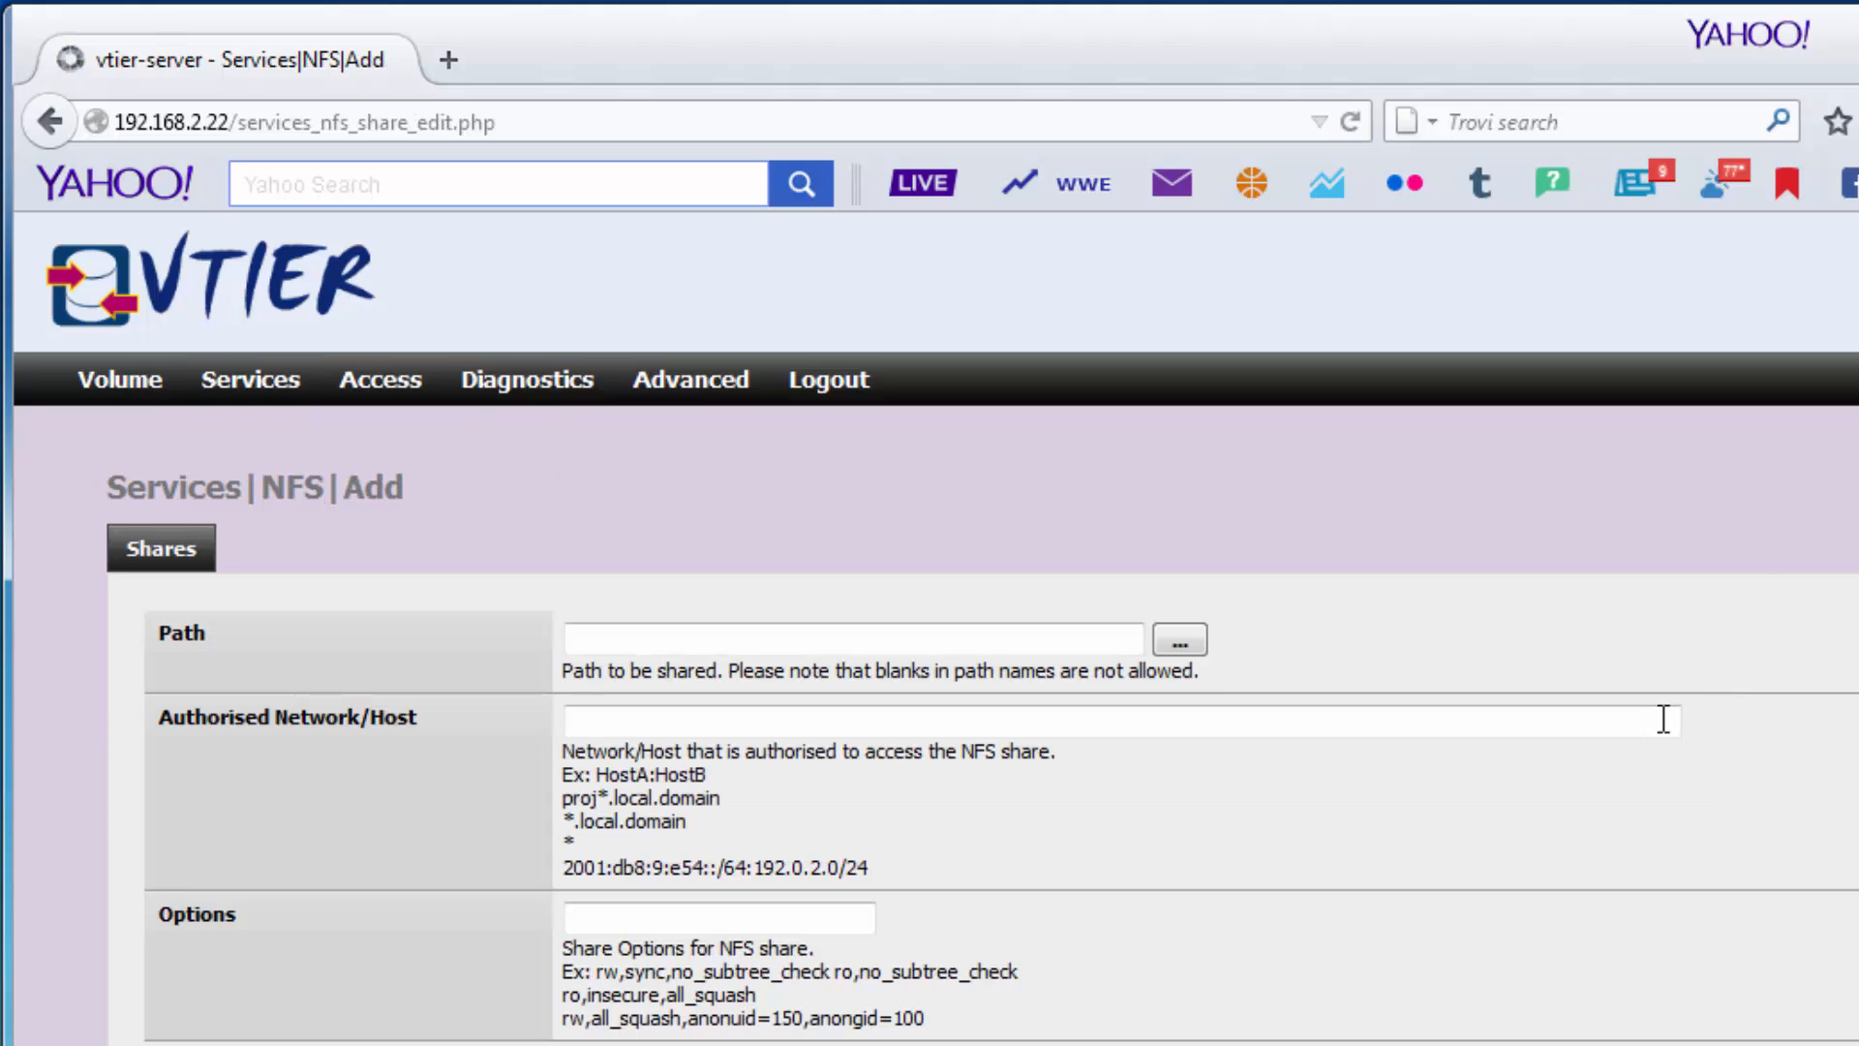
left_click(1040, 638)
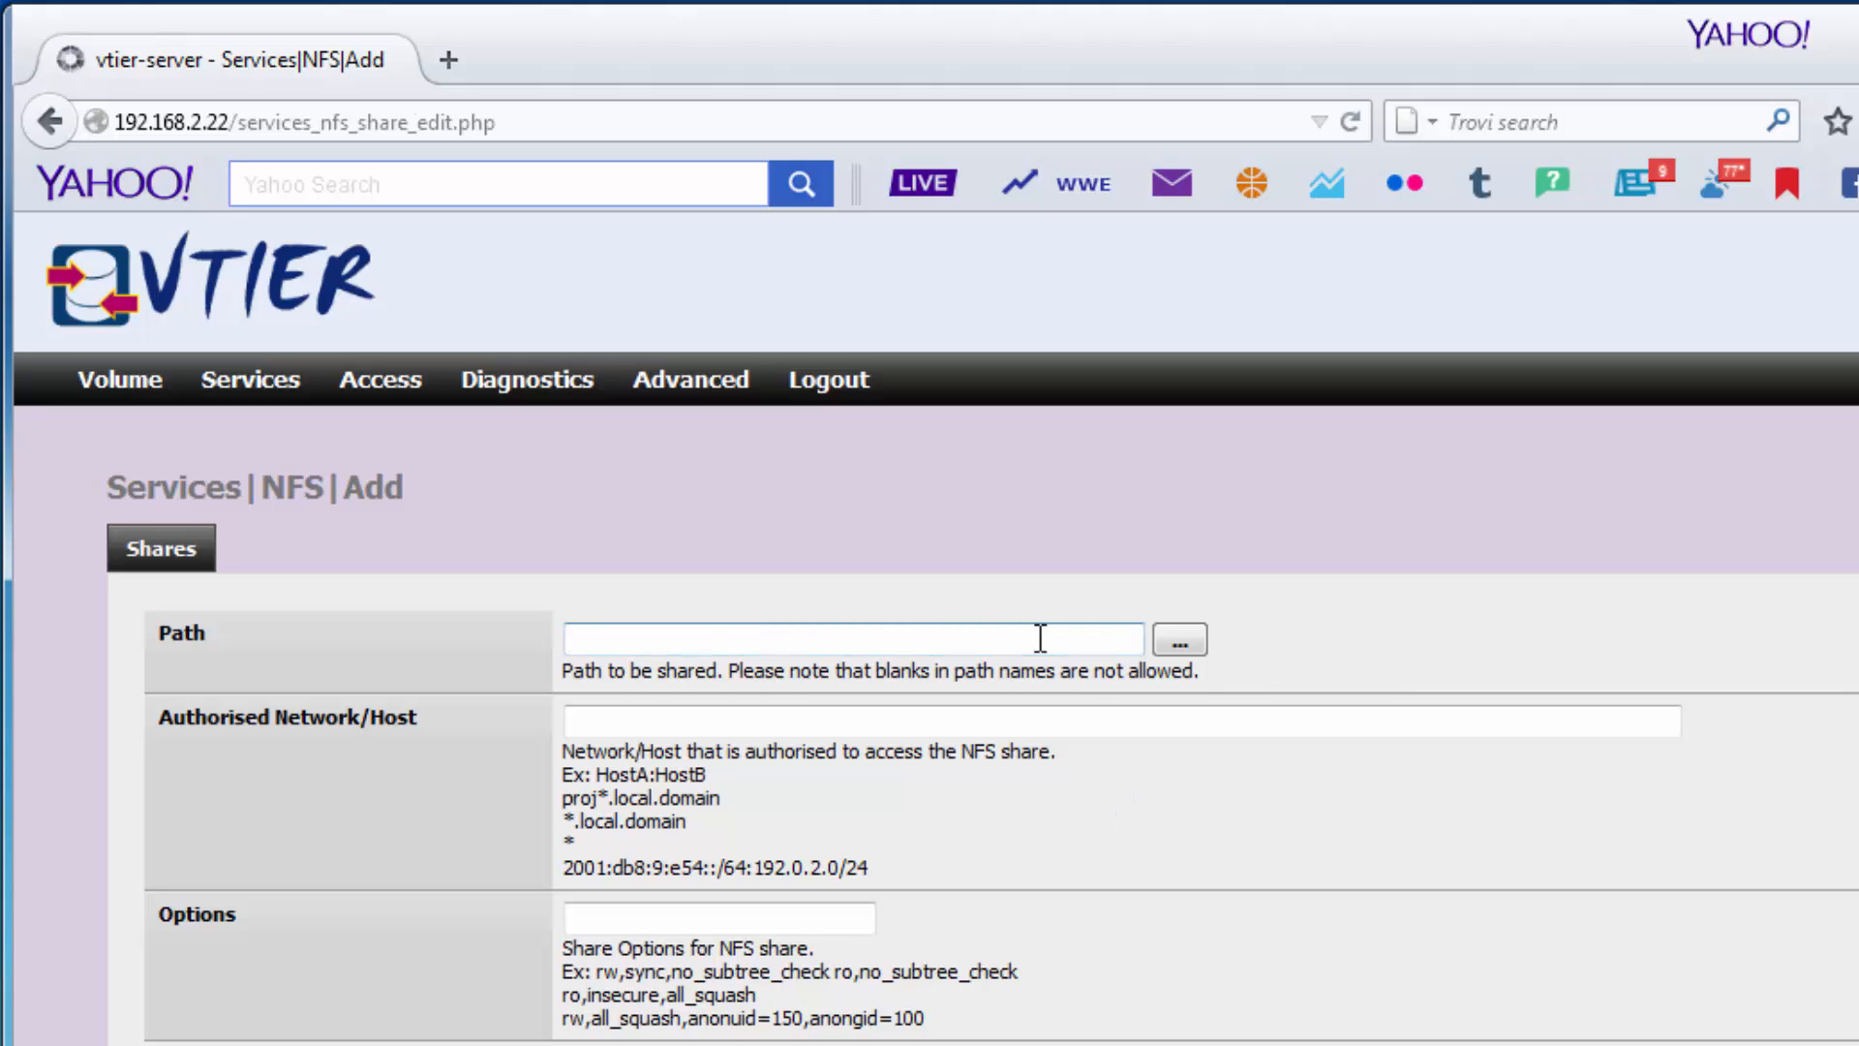
type("/vol")
key("Down")
key("Down")
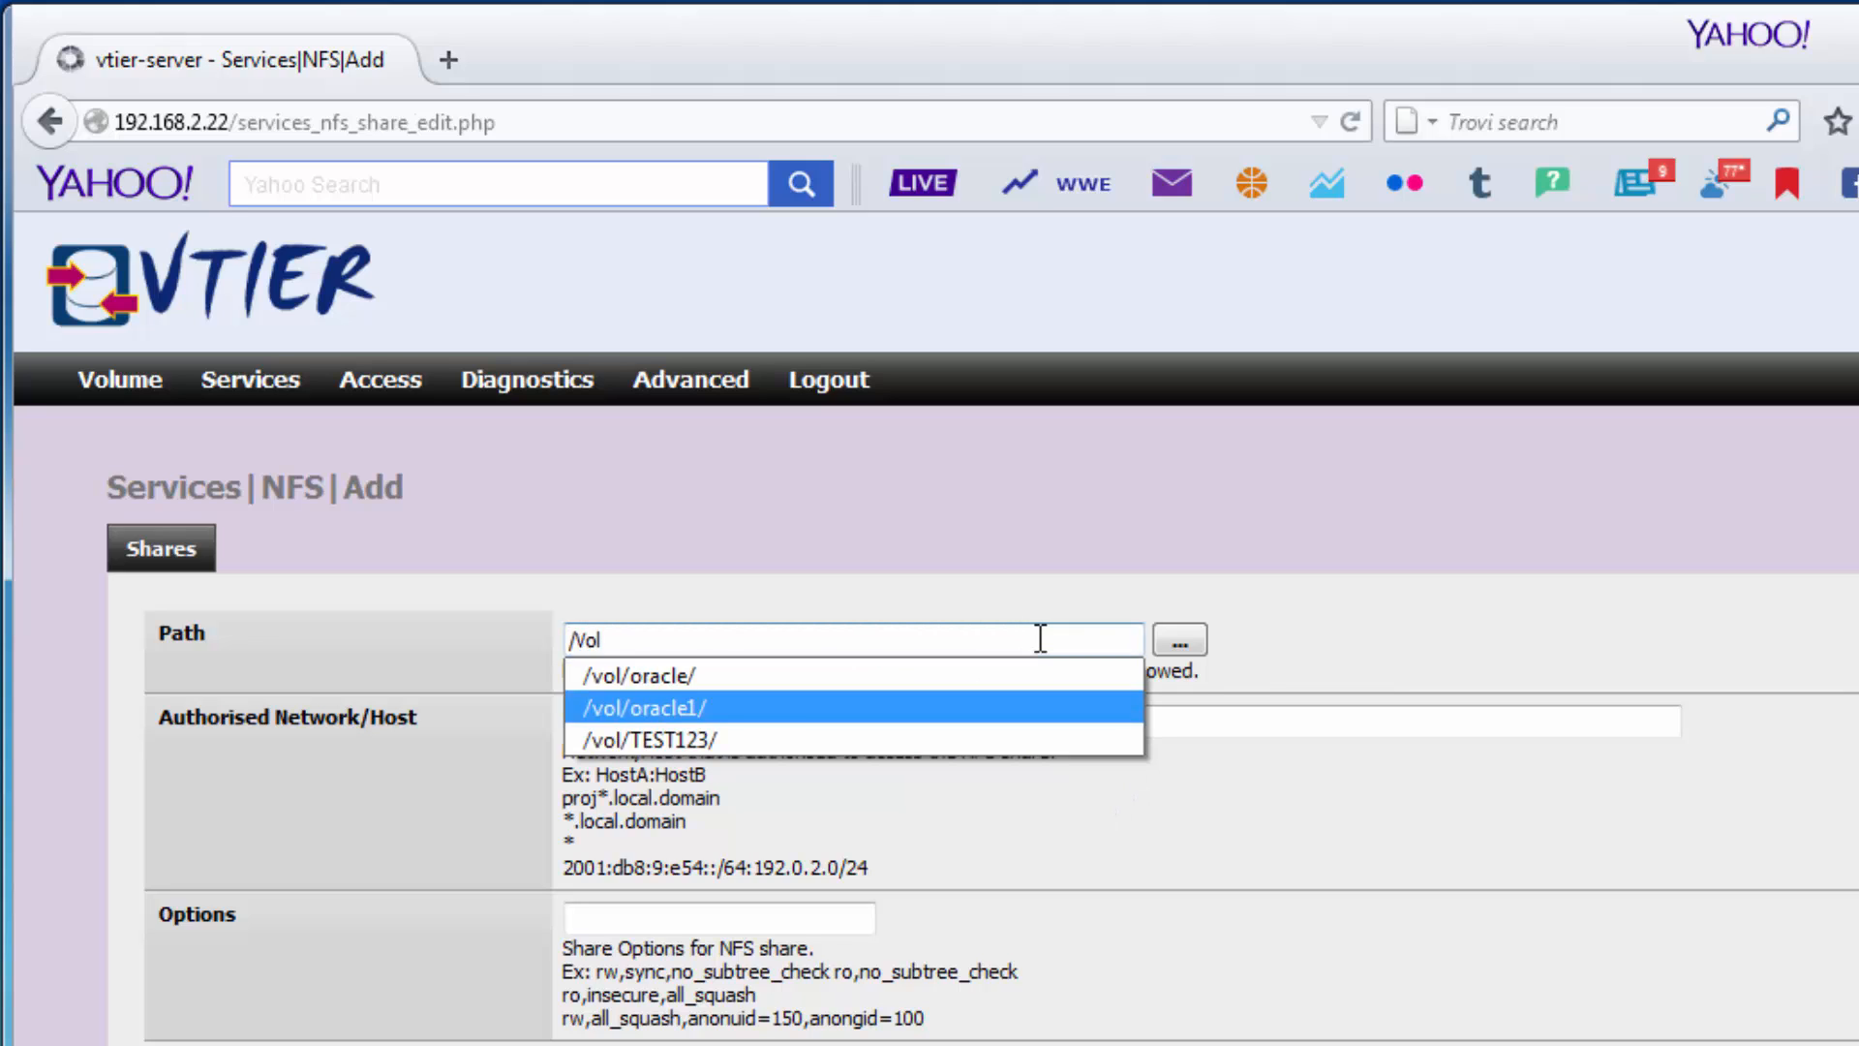
key("Down")
key("Return")
left_click(591, 719)
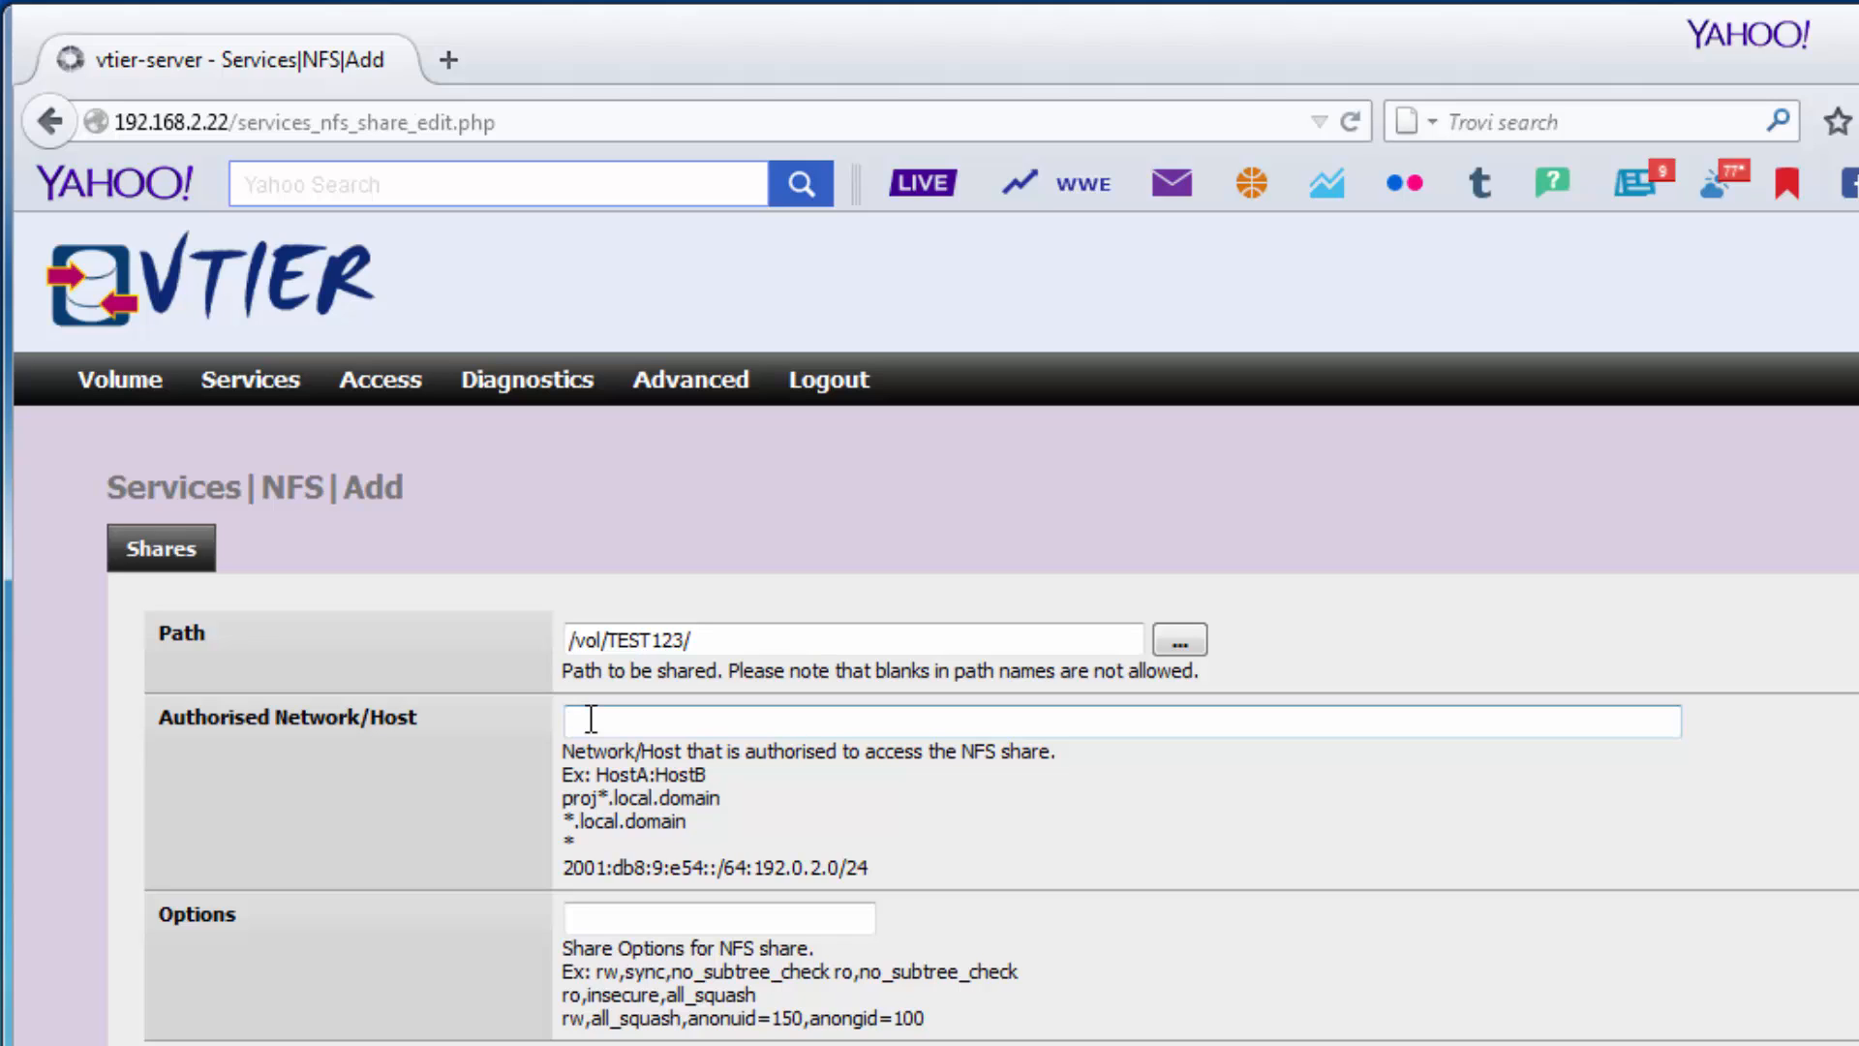
type("*")
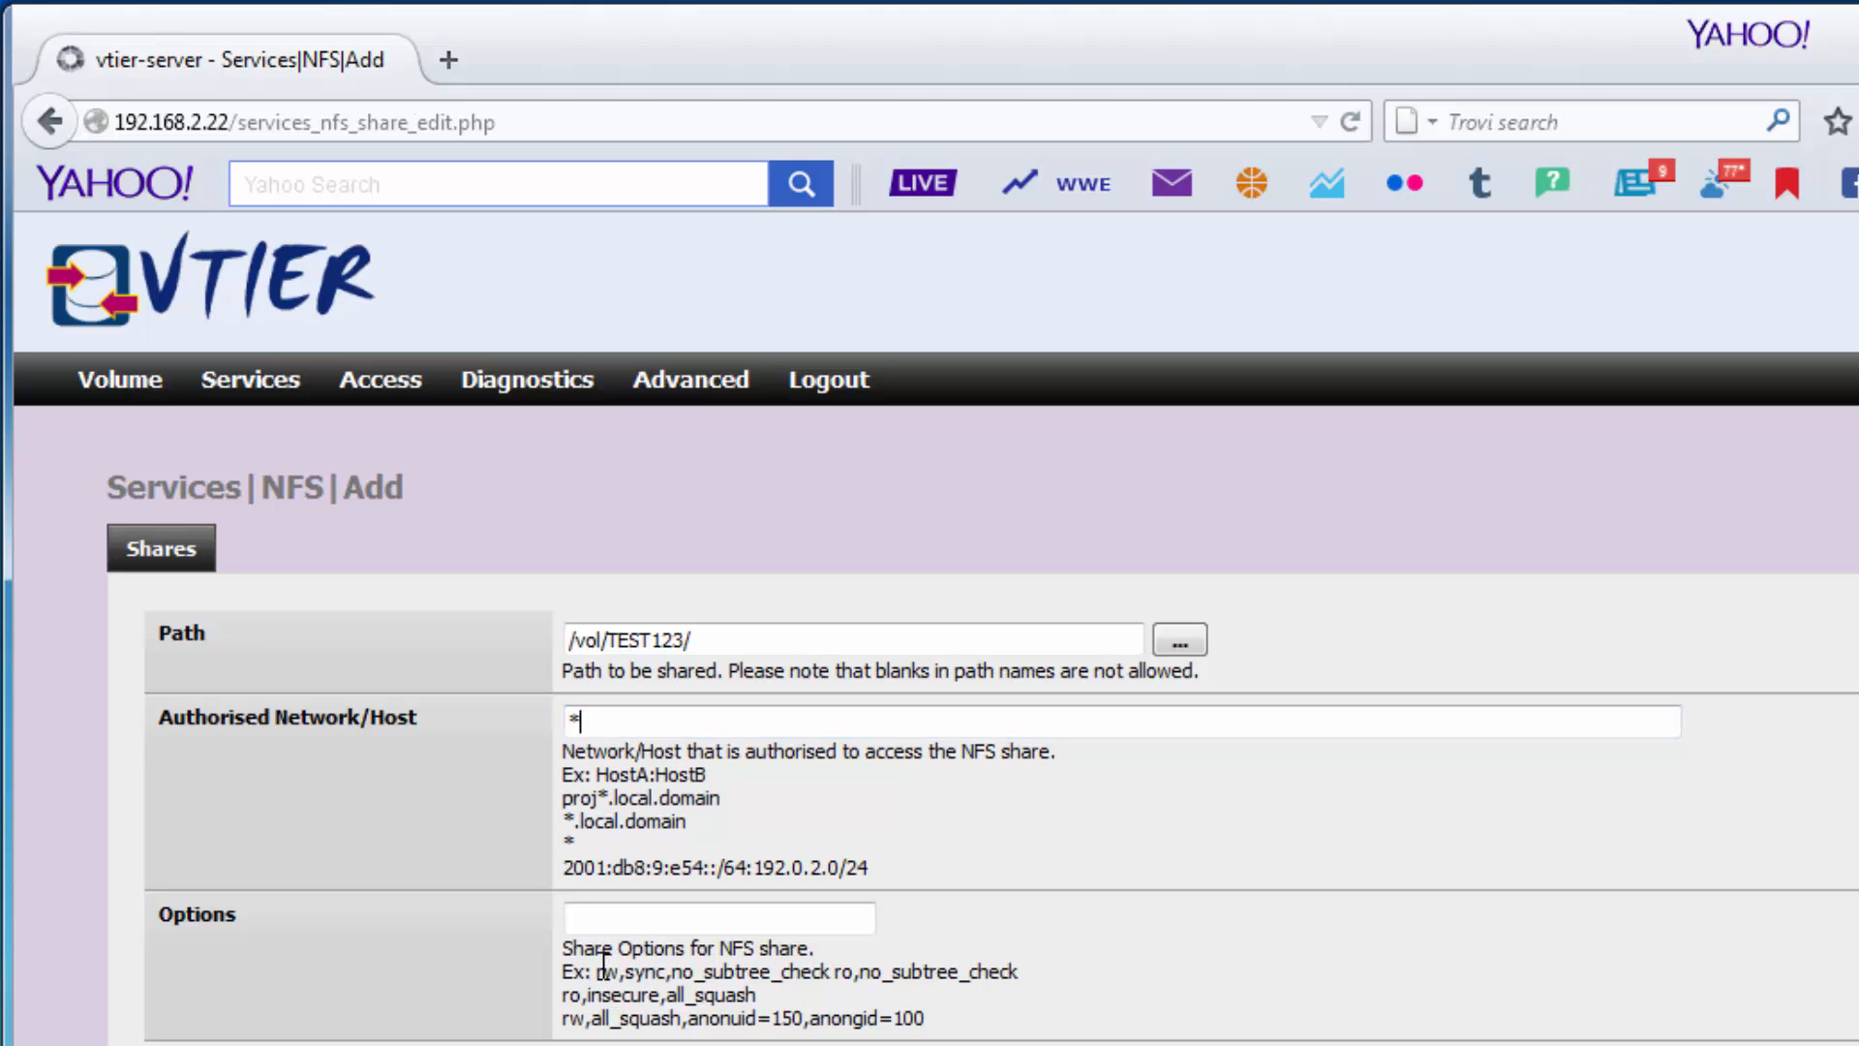
Use rw,sync,no_subtree_check as the share options, add the share and apply the changes.
left_click_drag(597, 971, 833, 968)
key("ctrl+c")
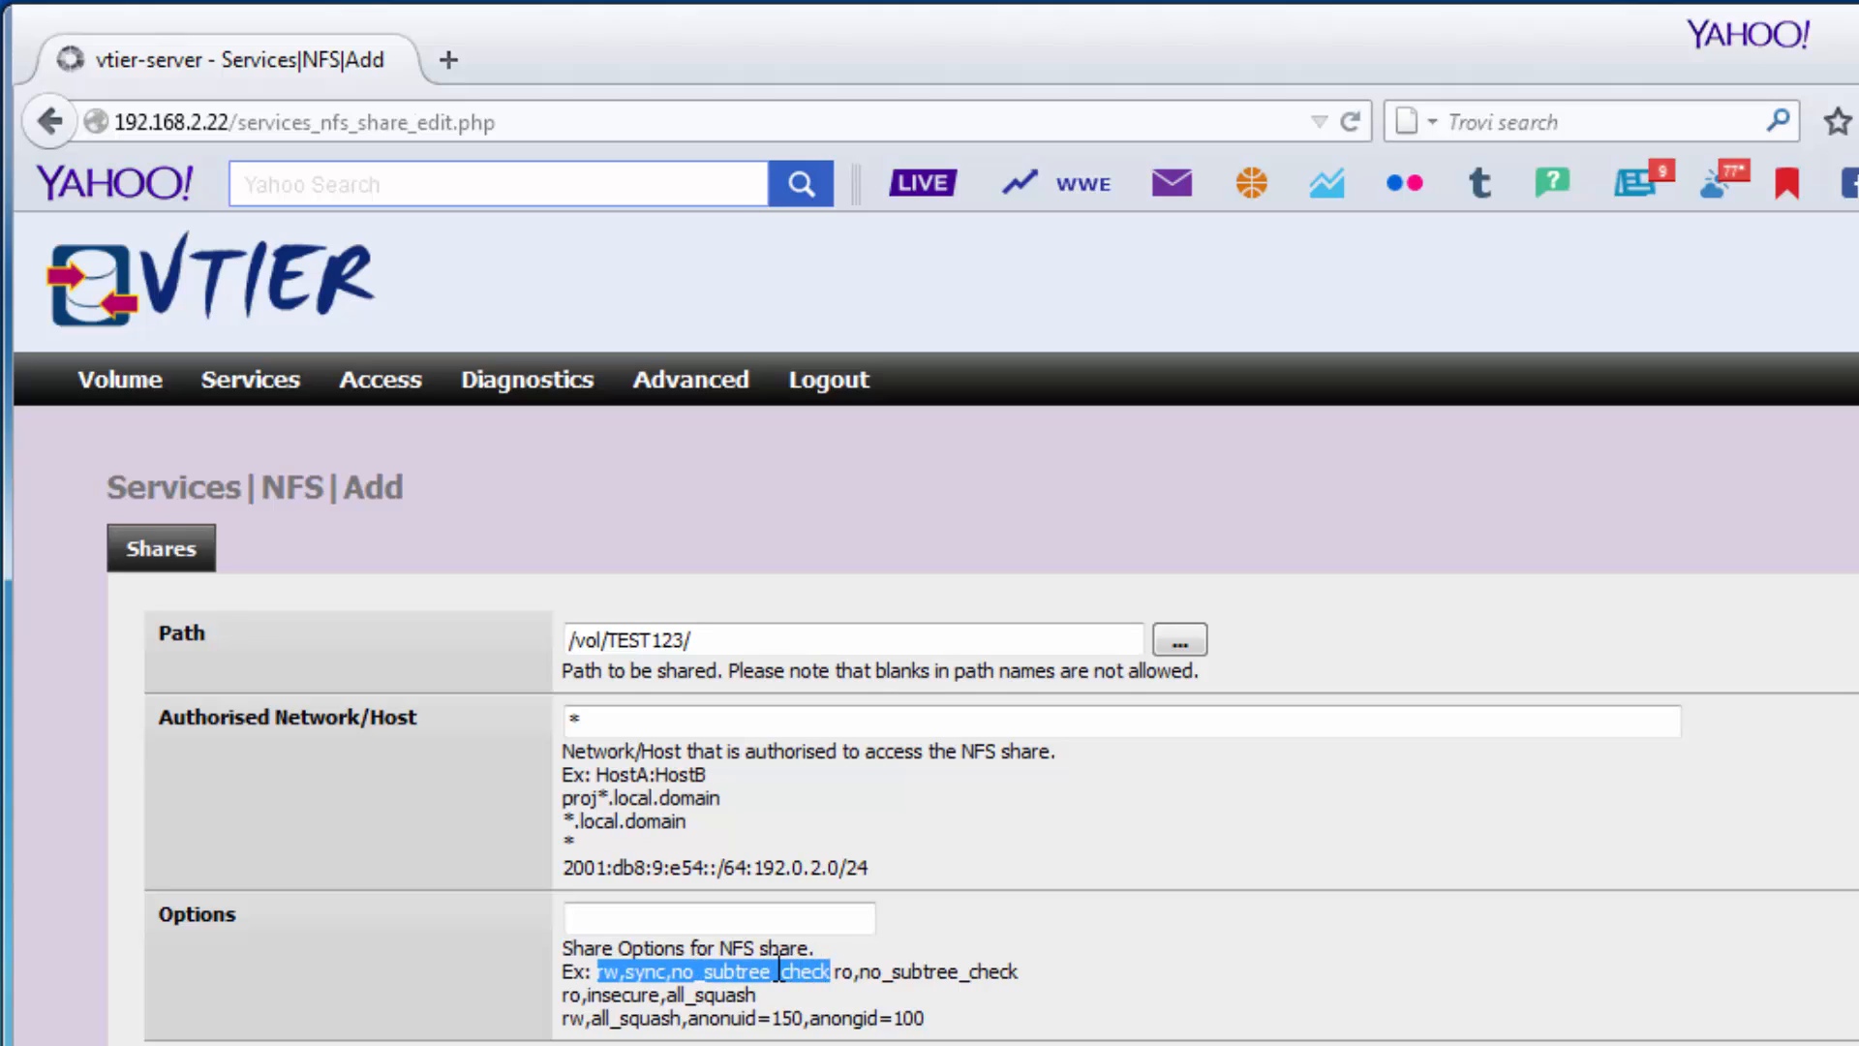
right_click(761, 963)
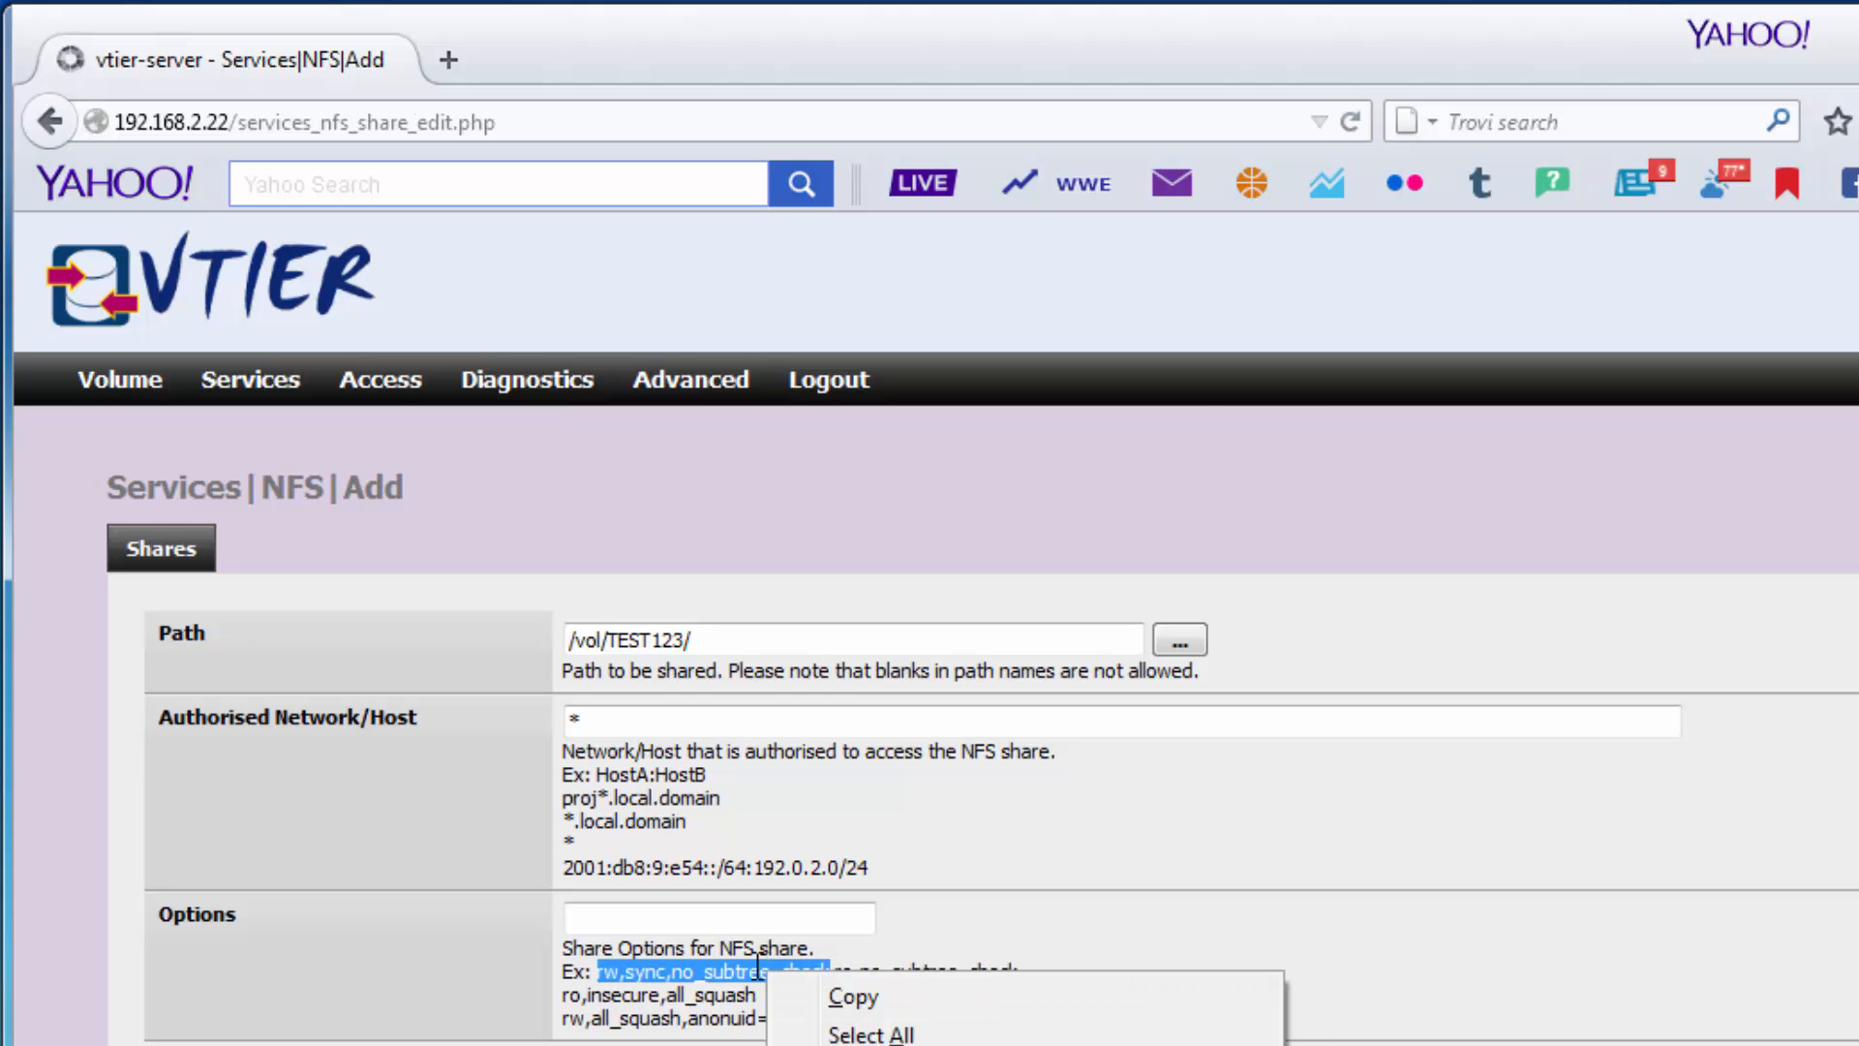
key("c")
left_click(693, 924)
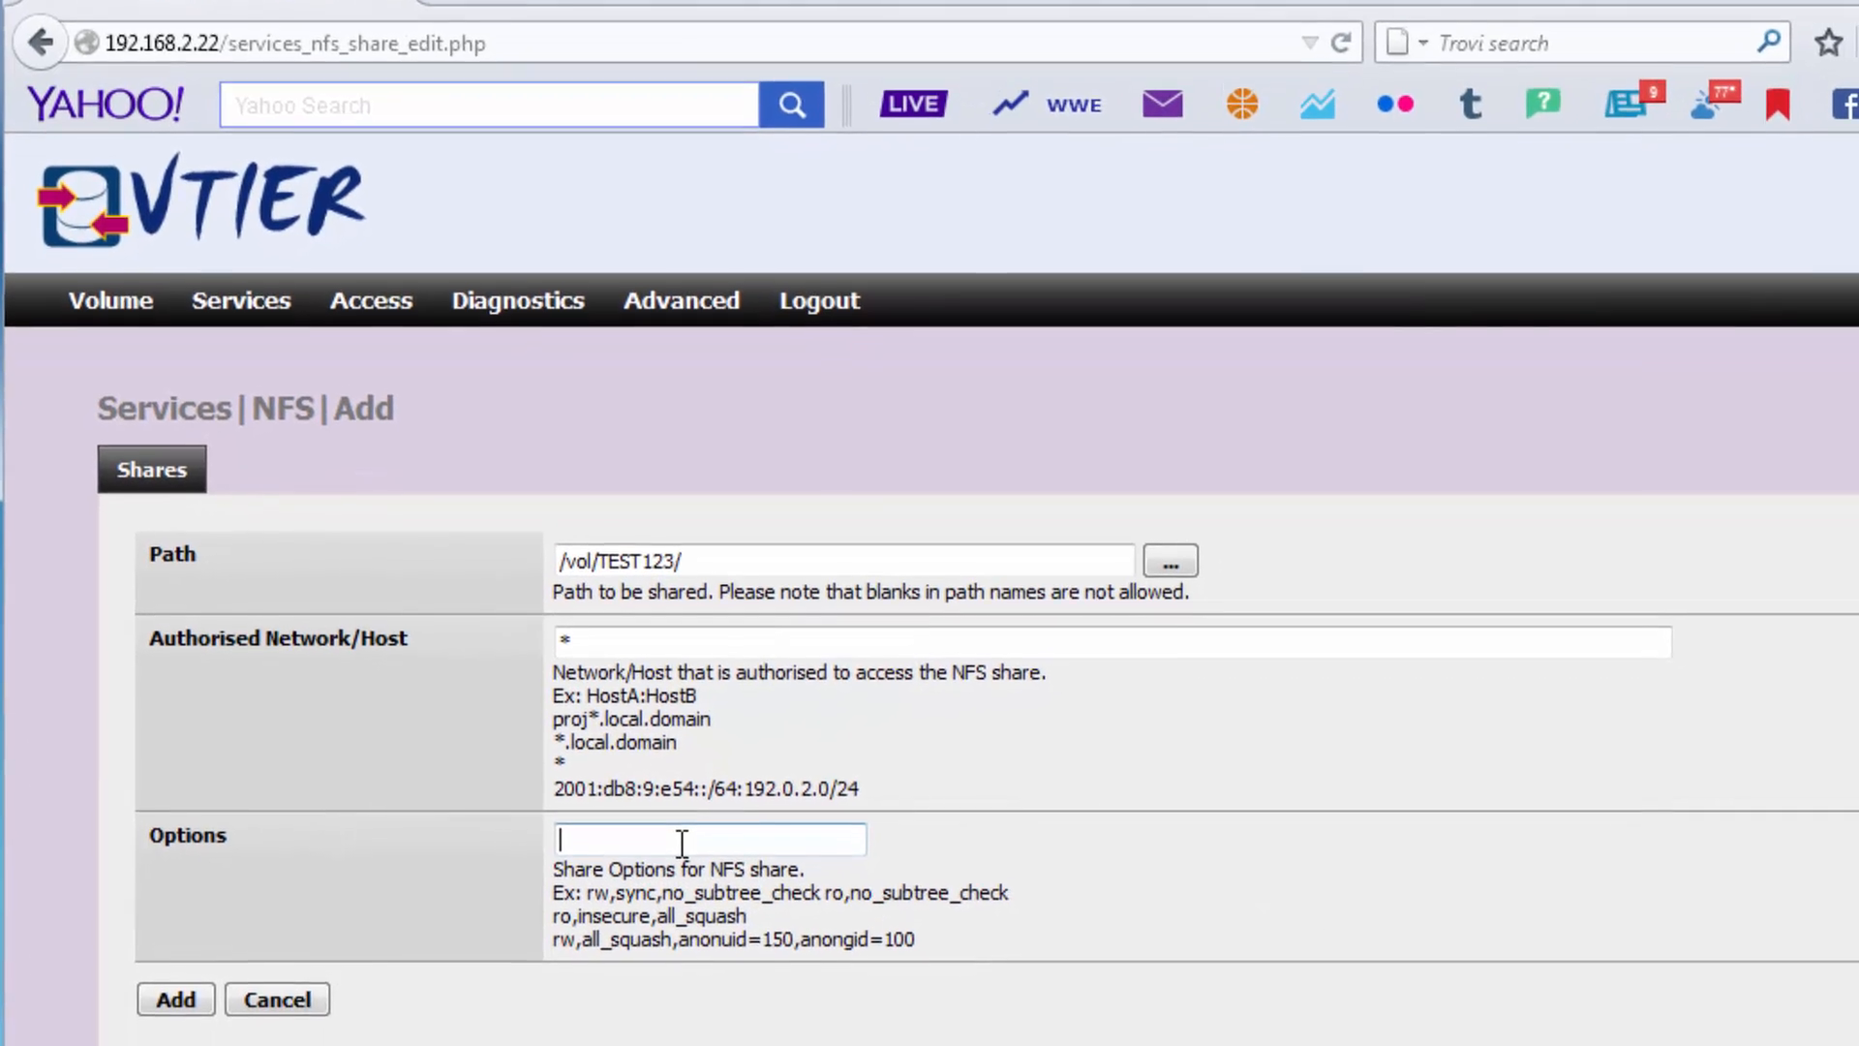
key("ctrl+v")
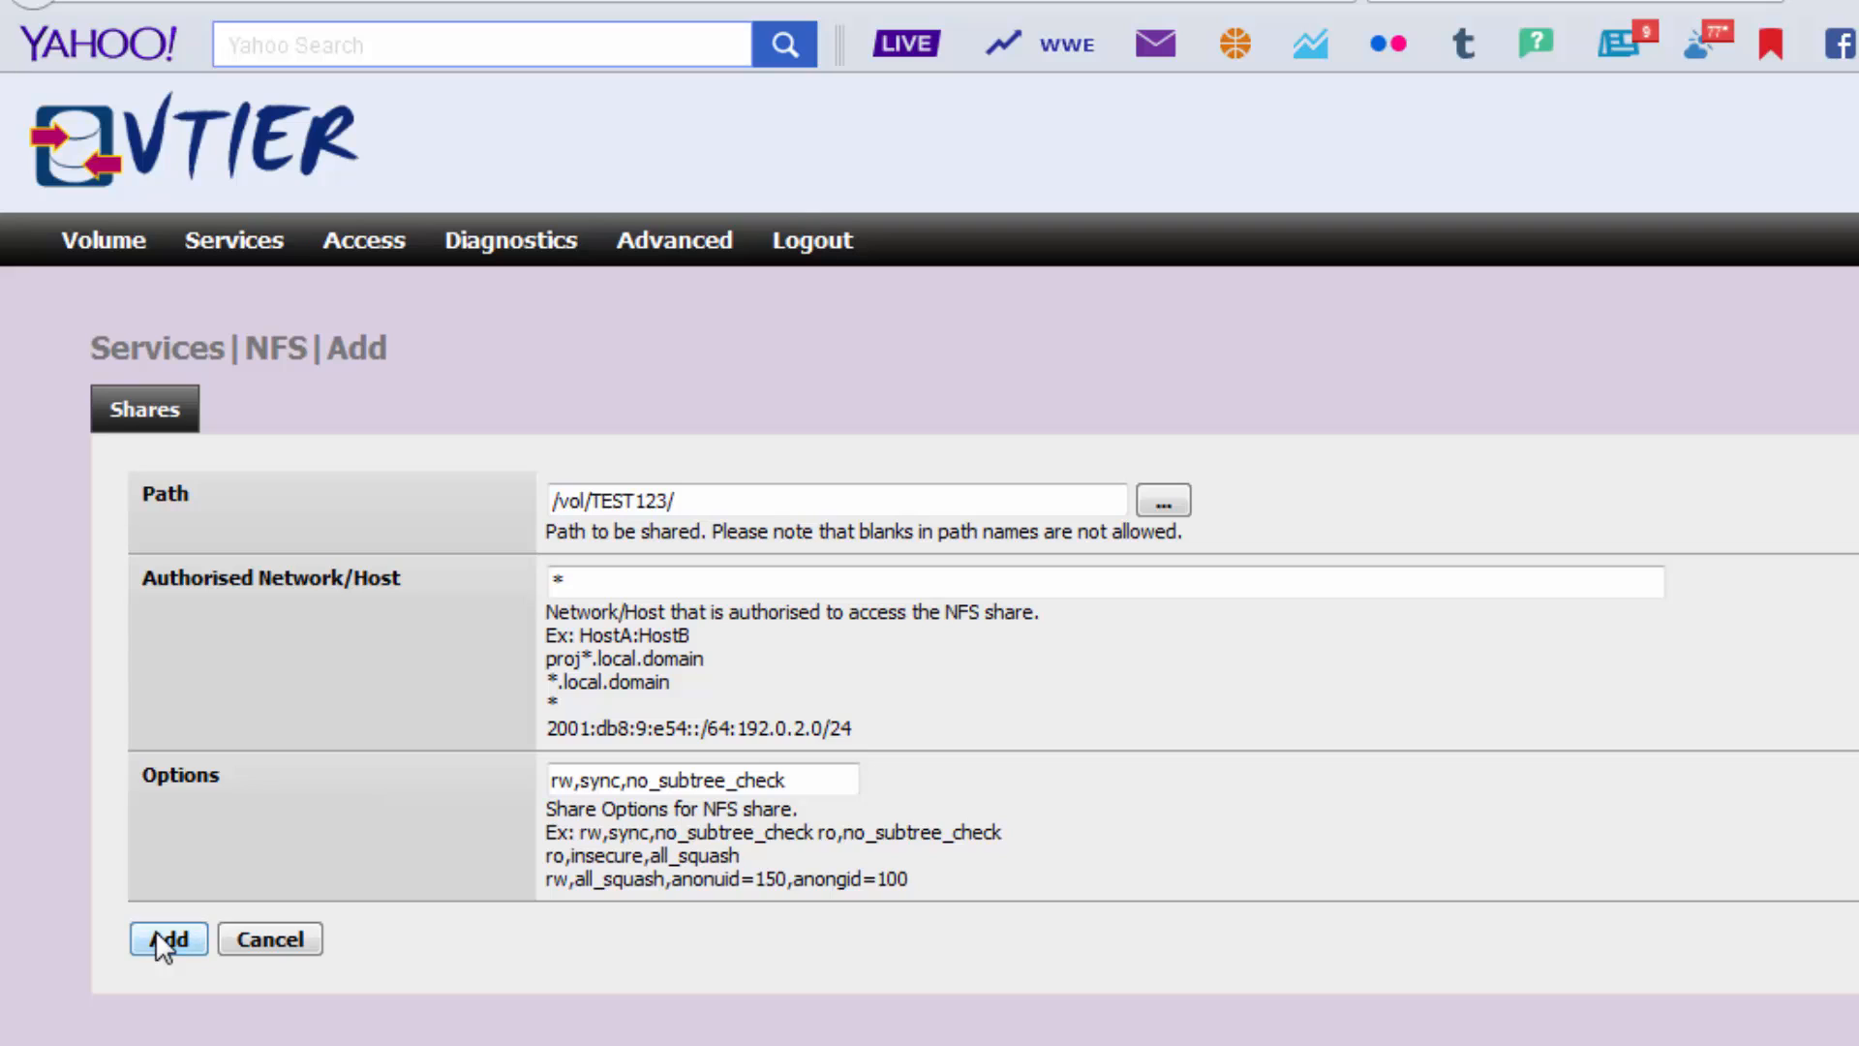
left_click(158, 935)
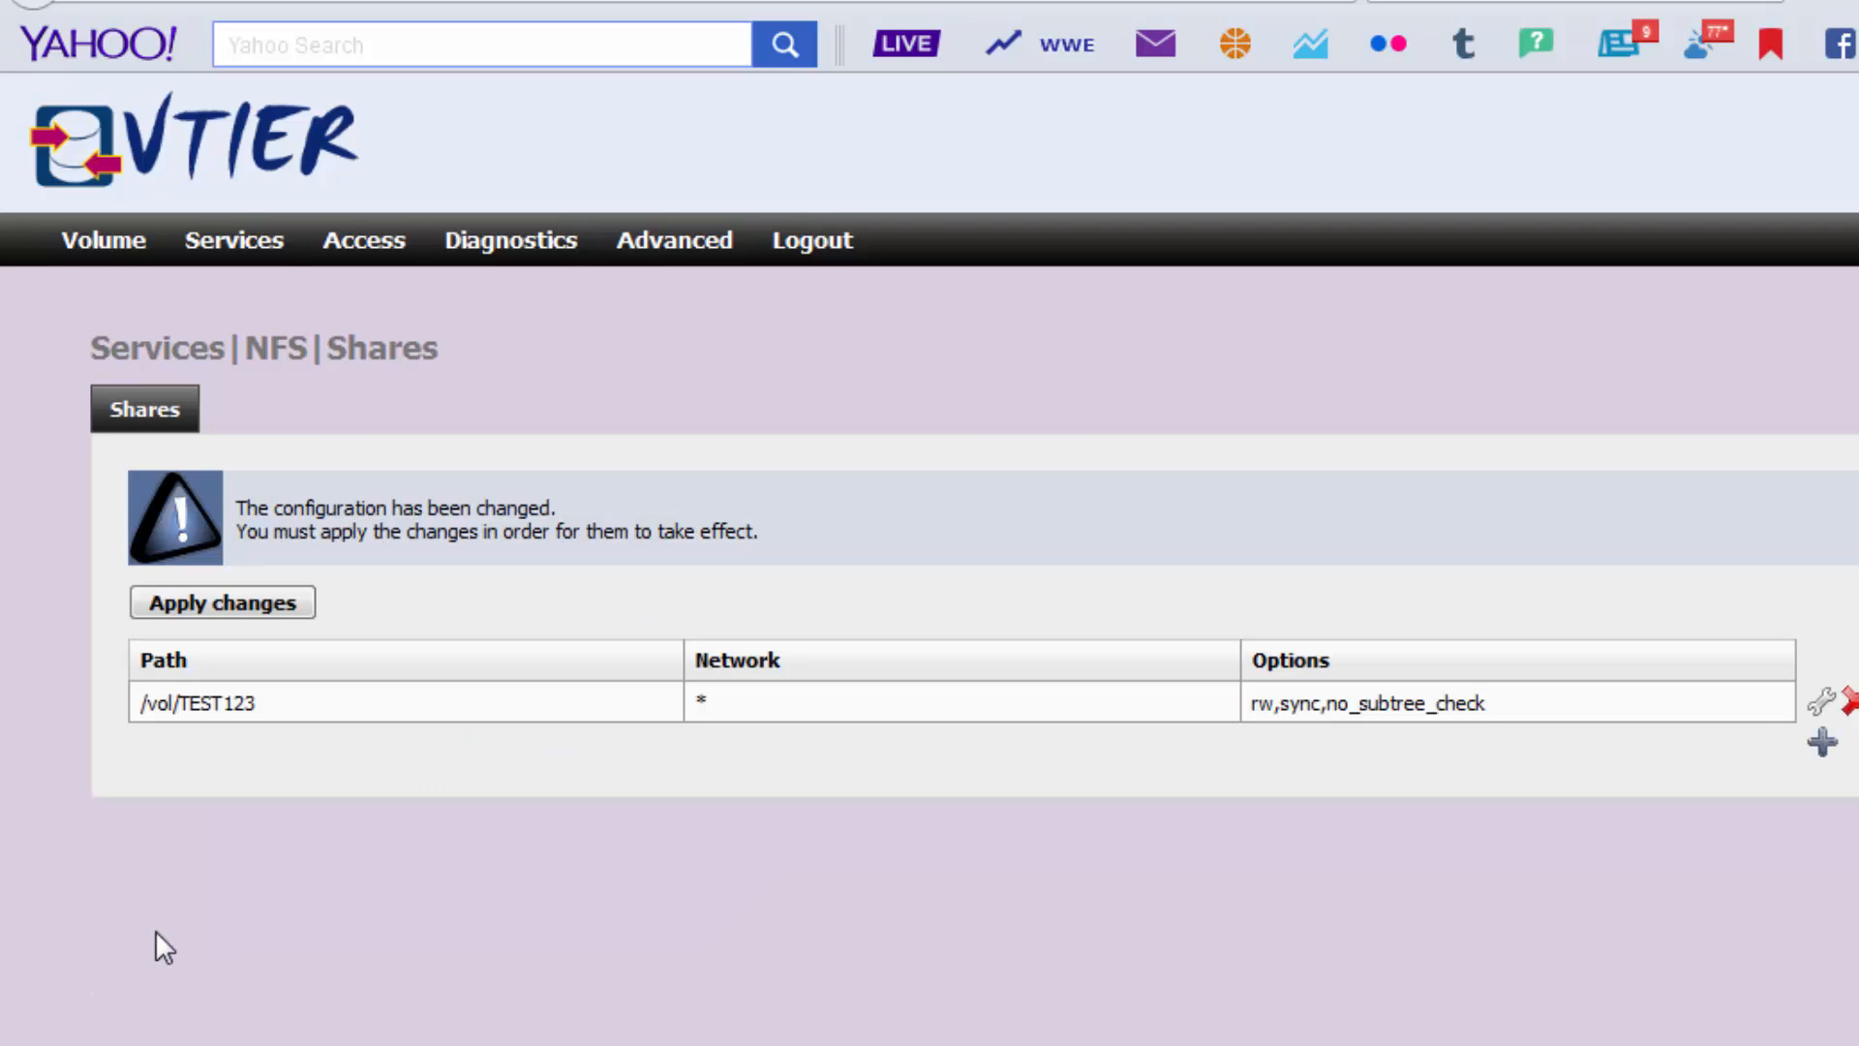
left_click(224, 602)
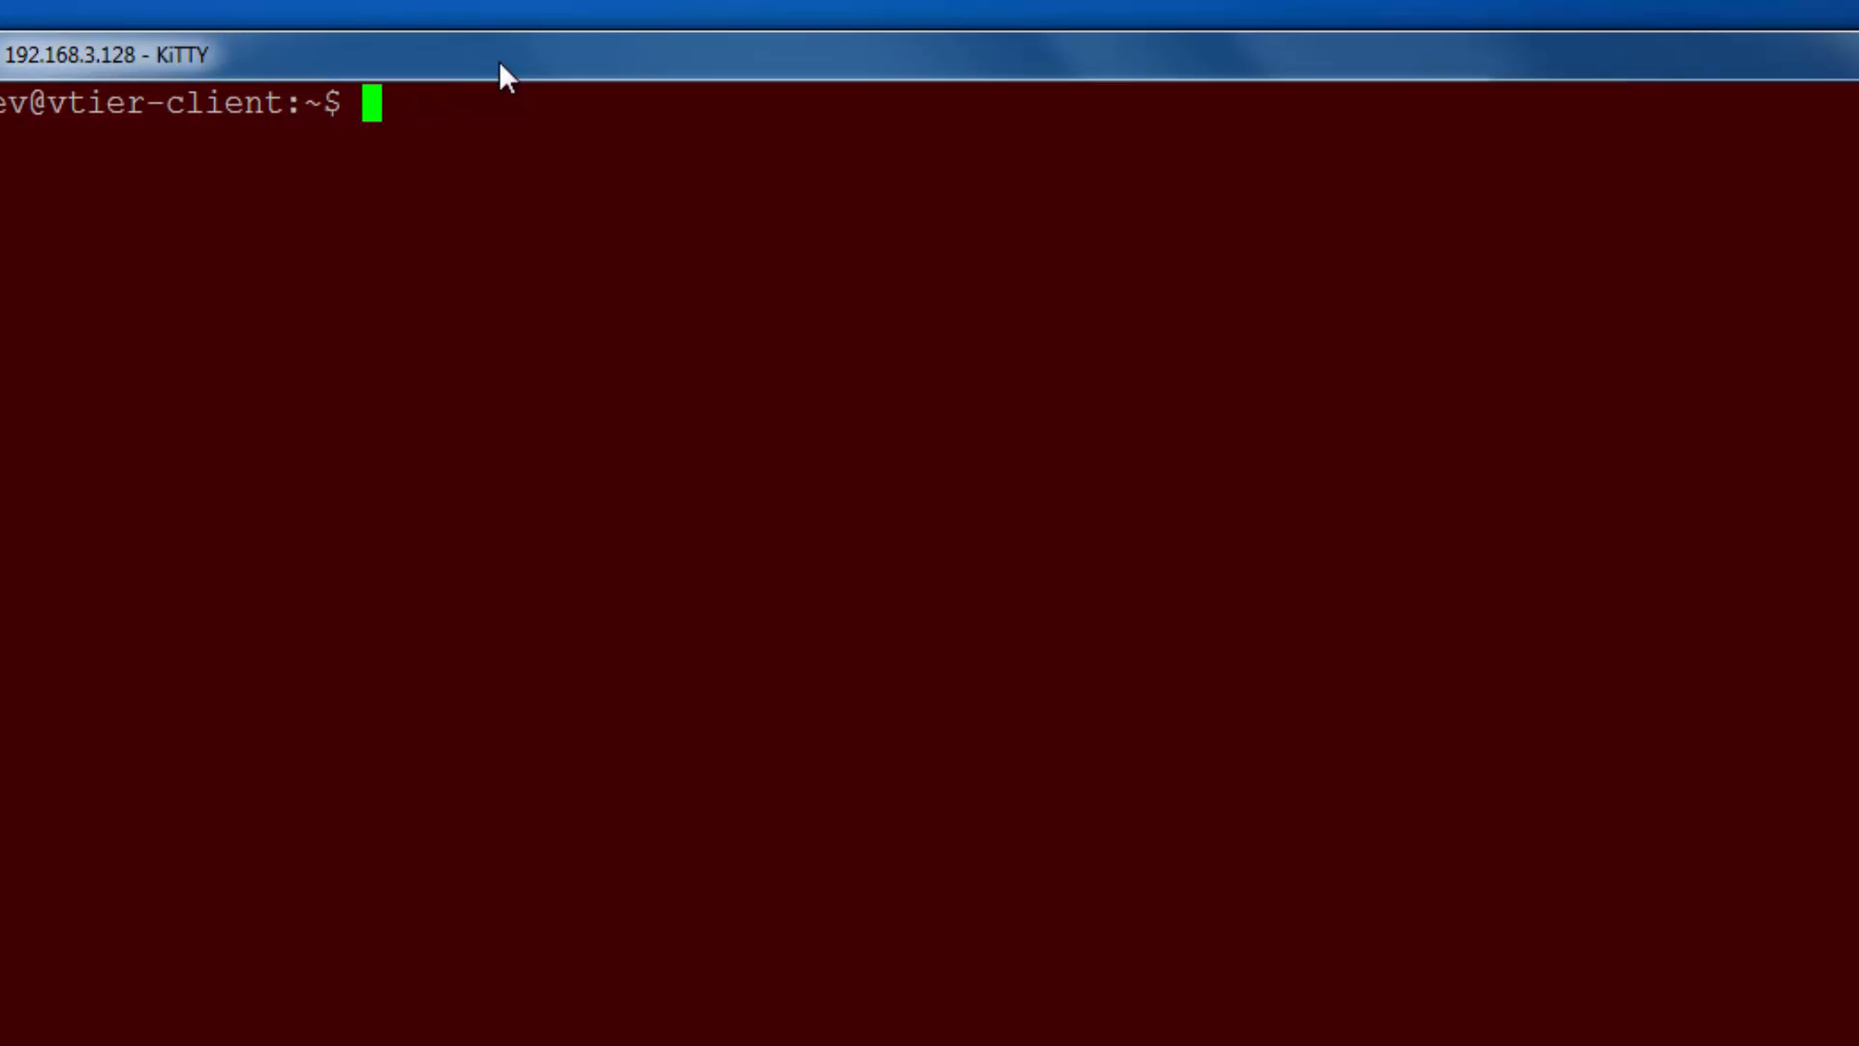
Mount vtier-server:/vol/TEST123 on /mnt with sudo and verify it with df -h.
type("sudo  ")
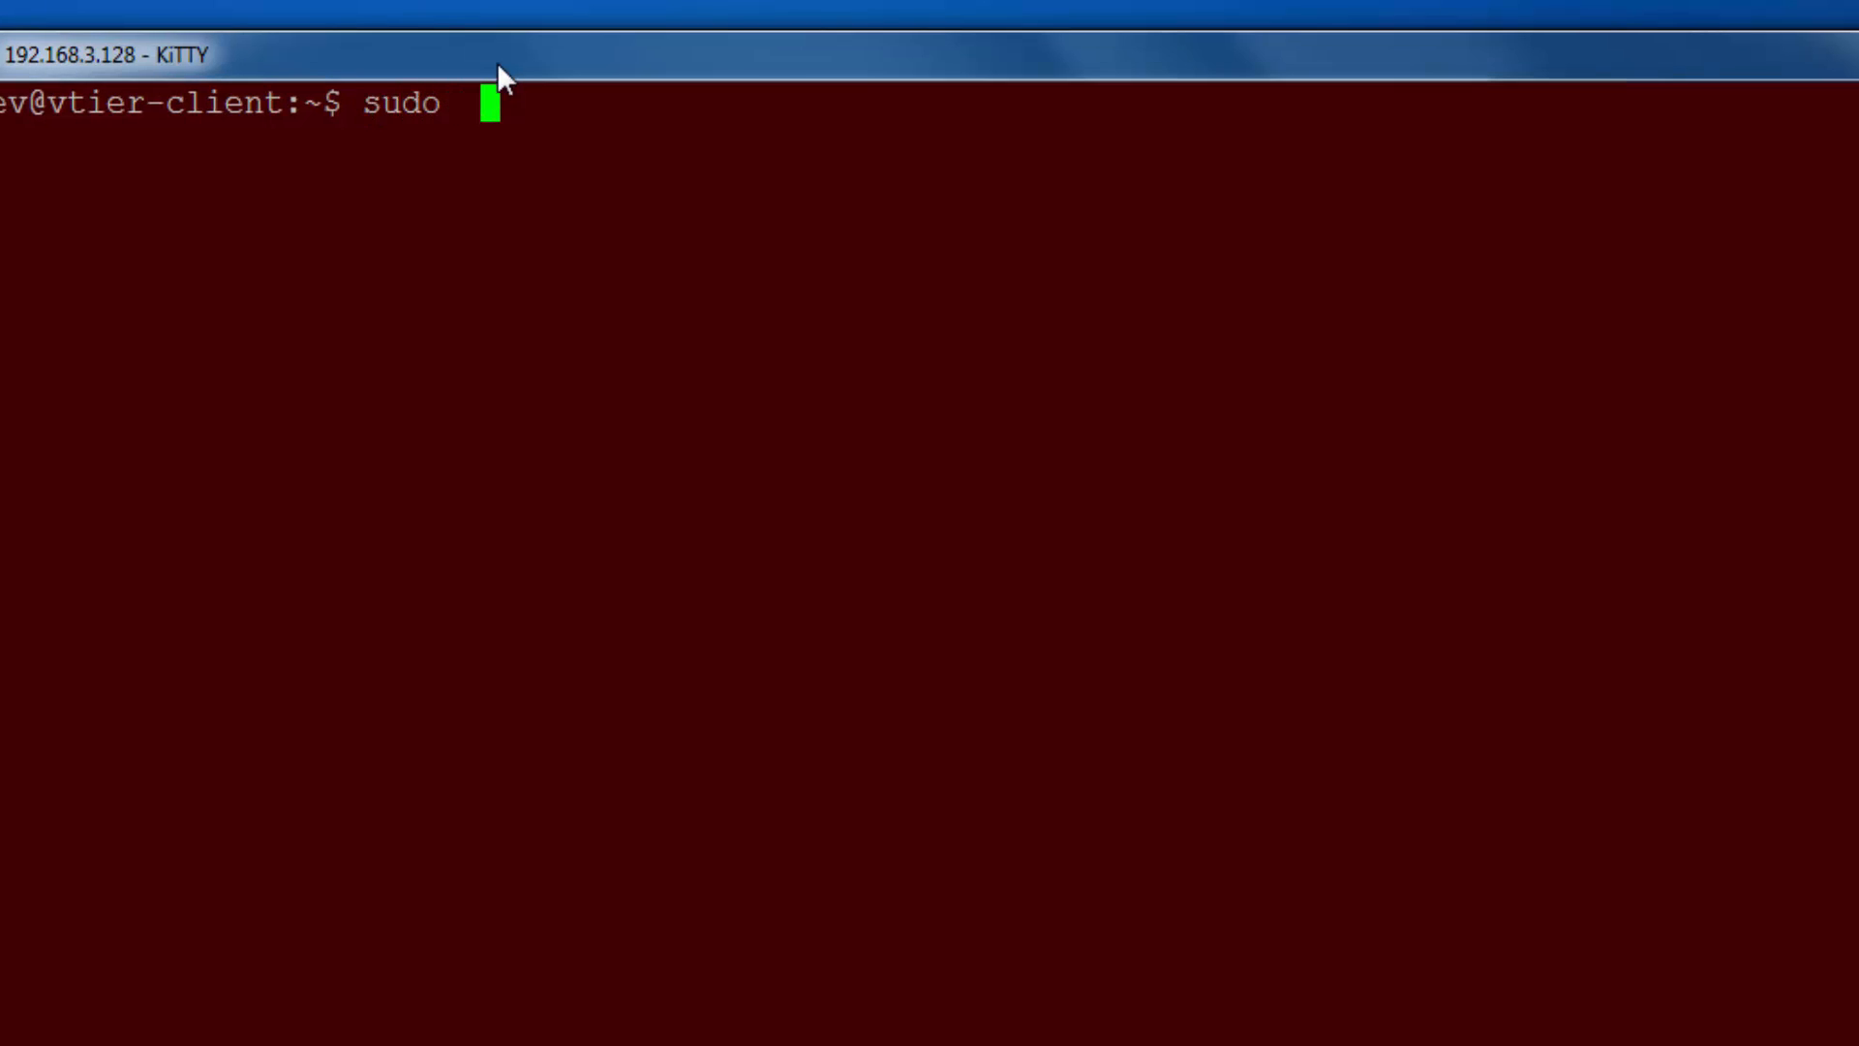
type("mount v")
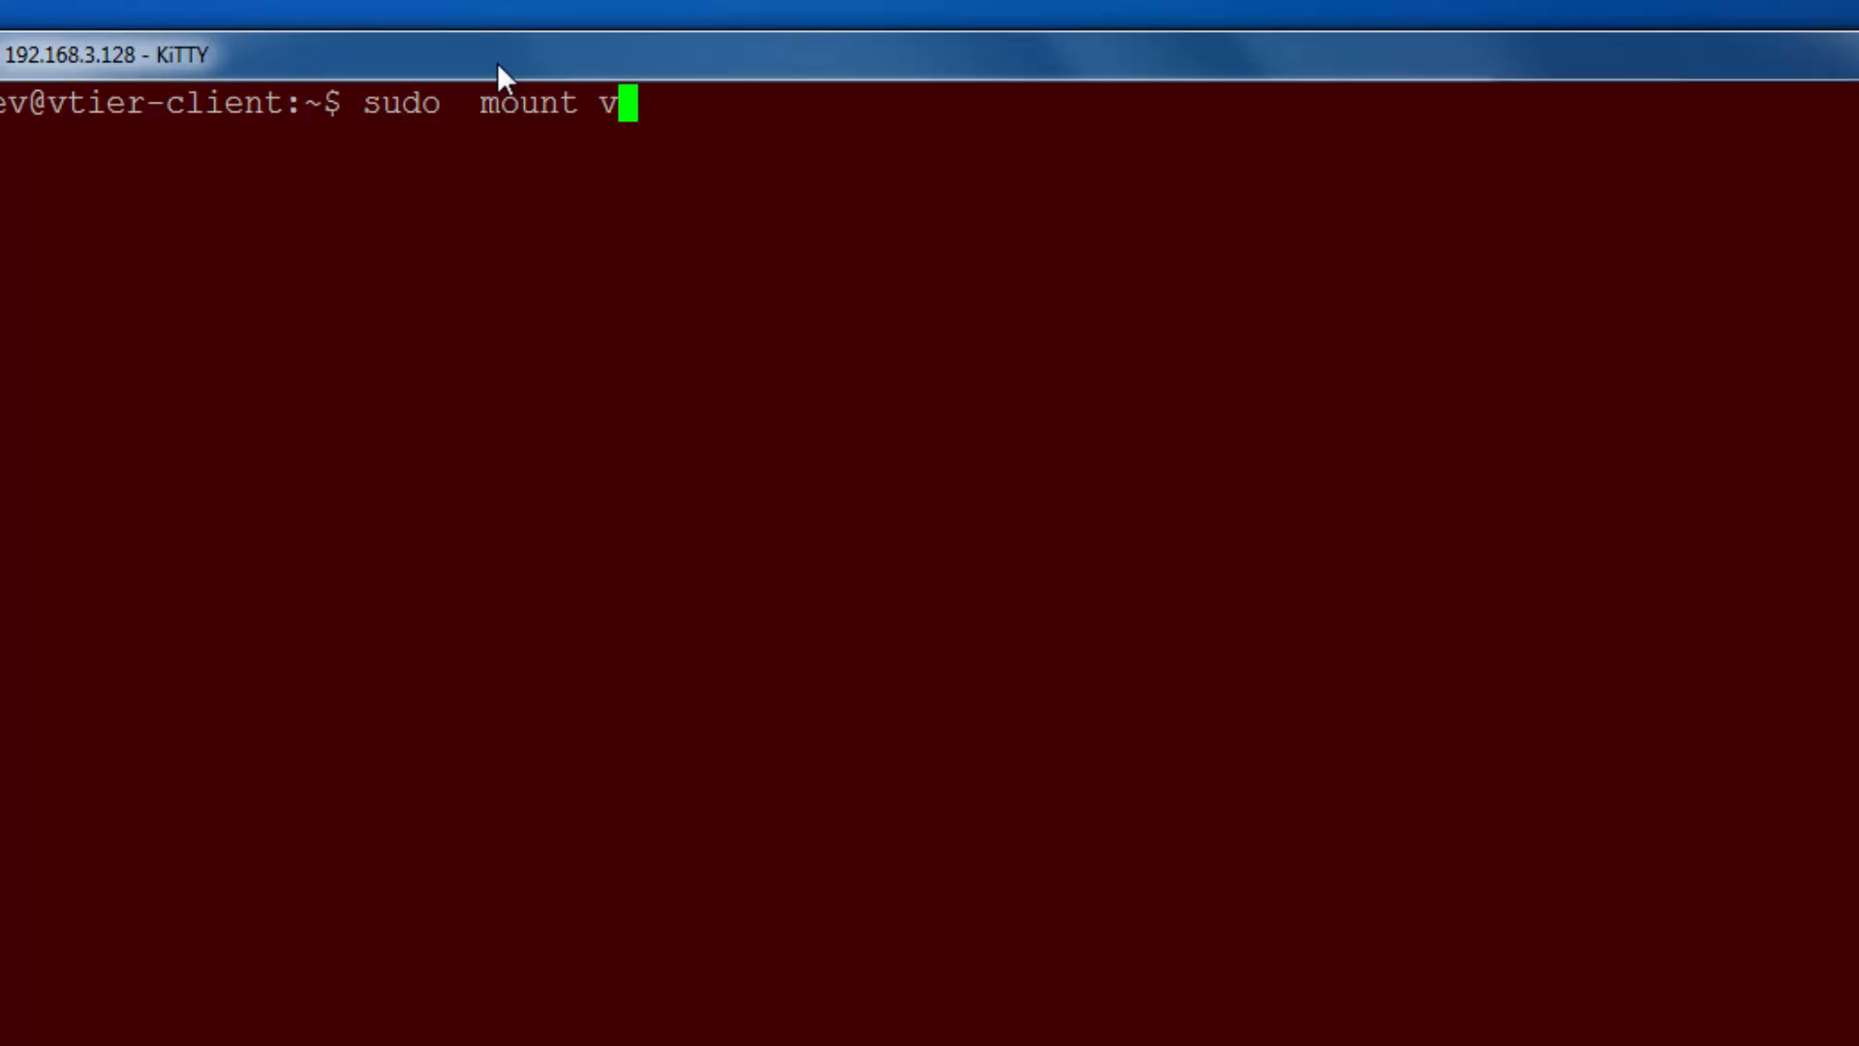
type("tier-server")
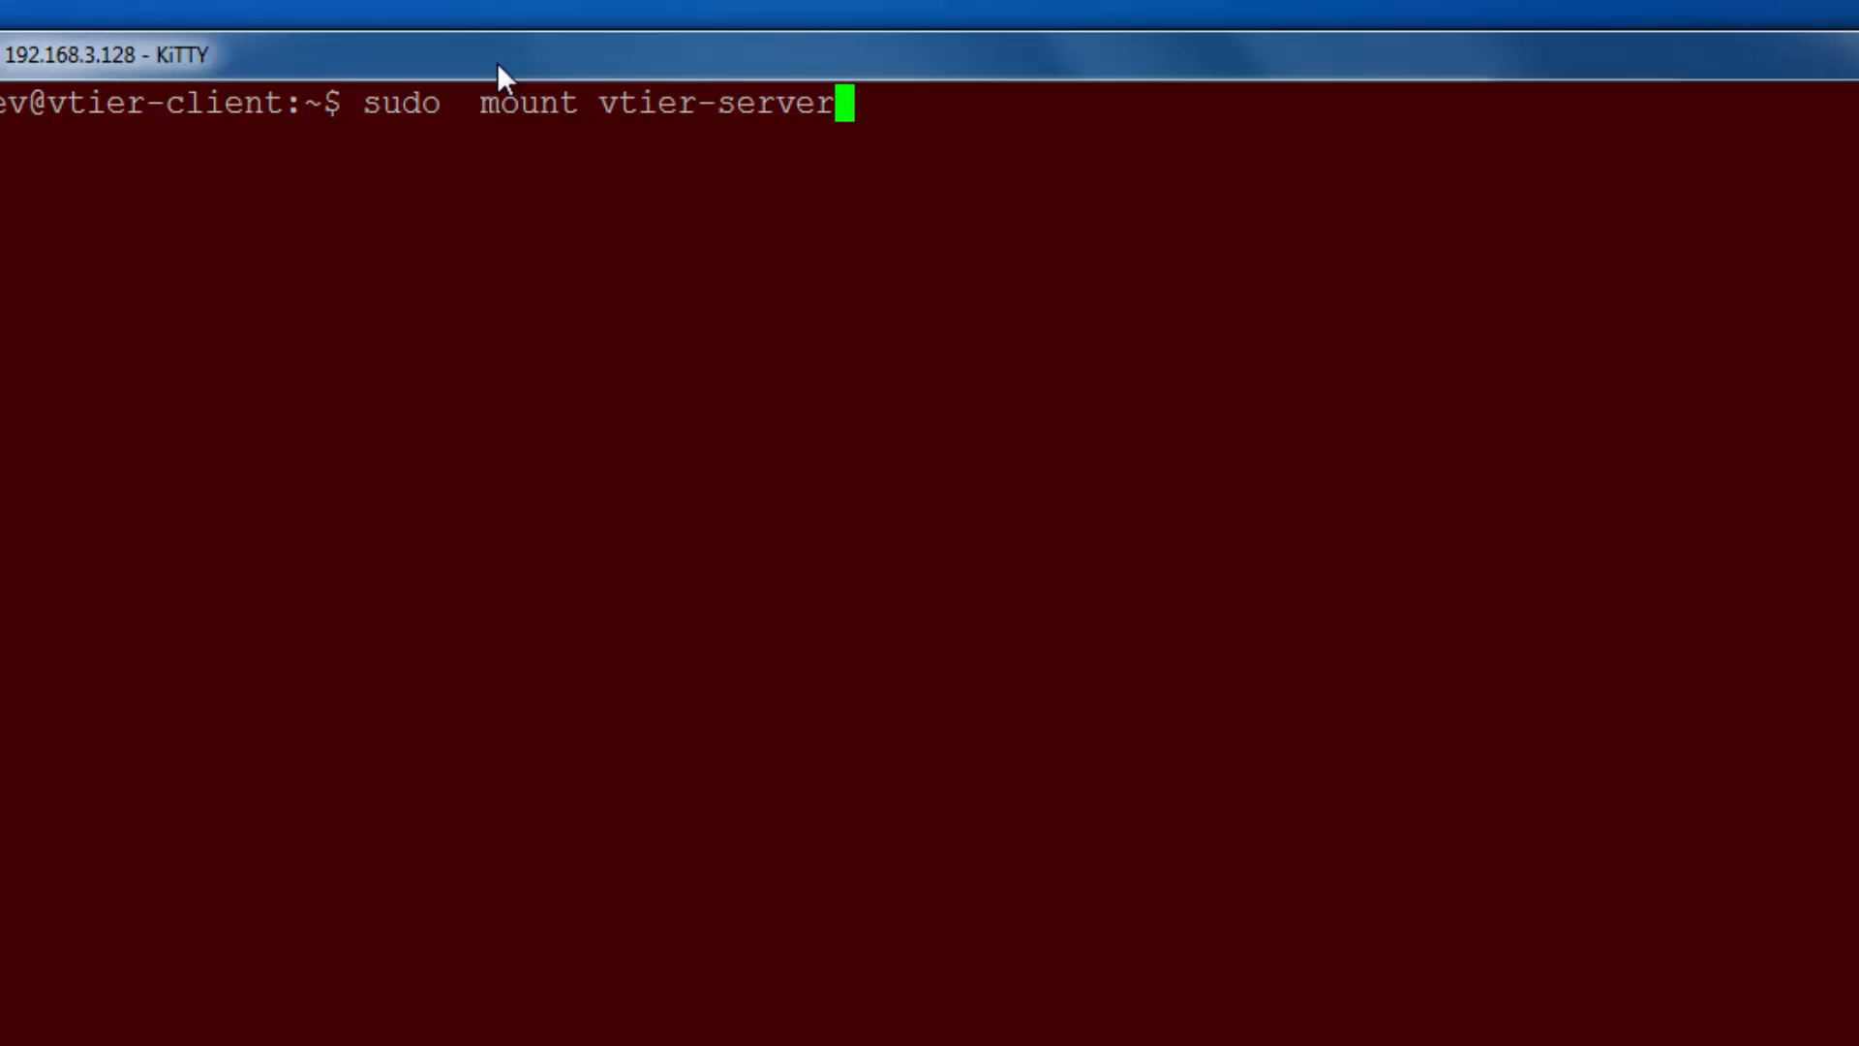
type(":/vol")
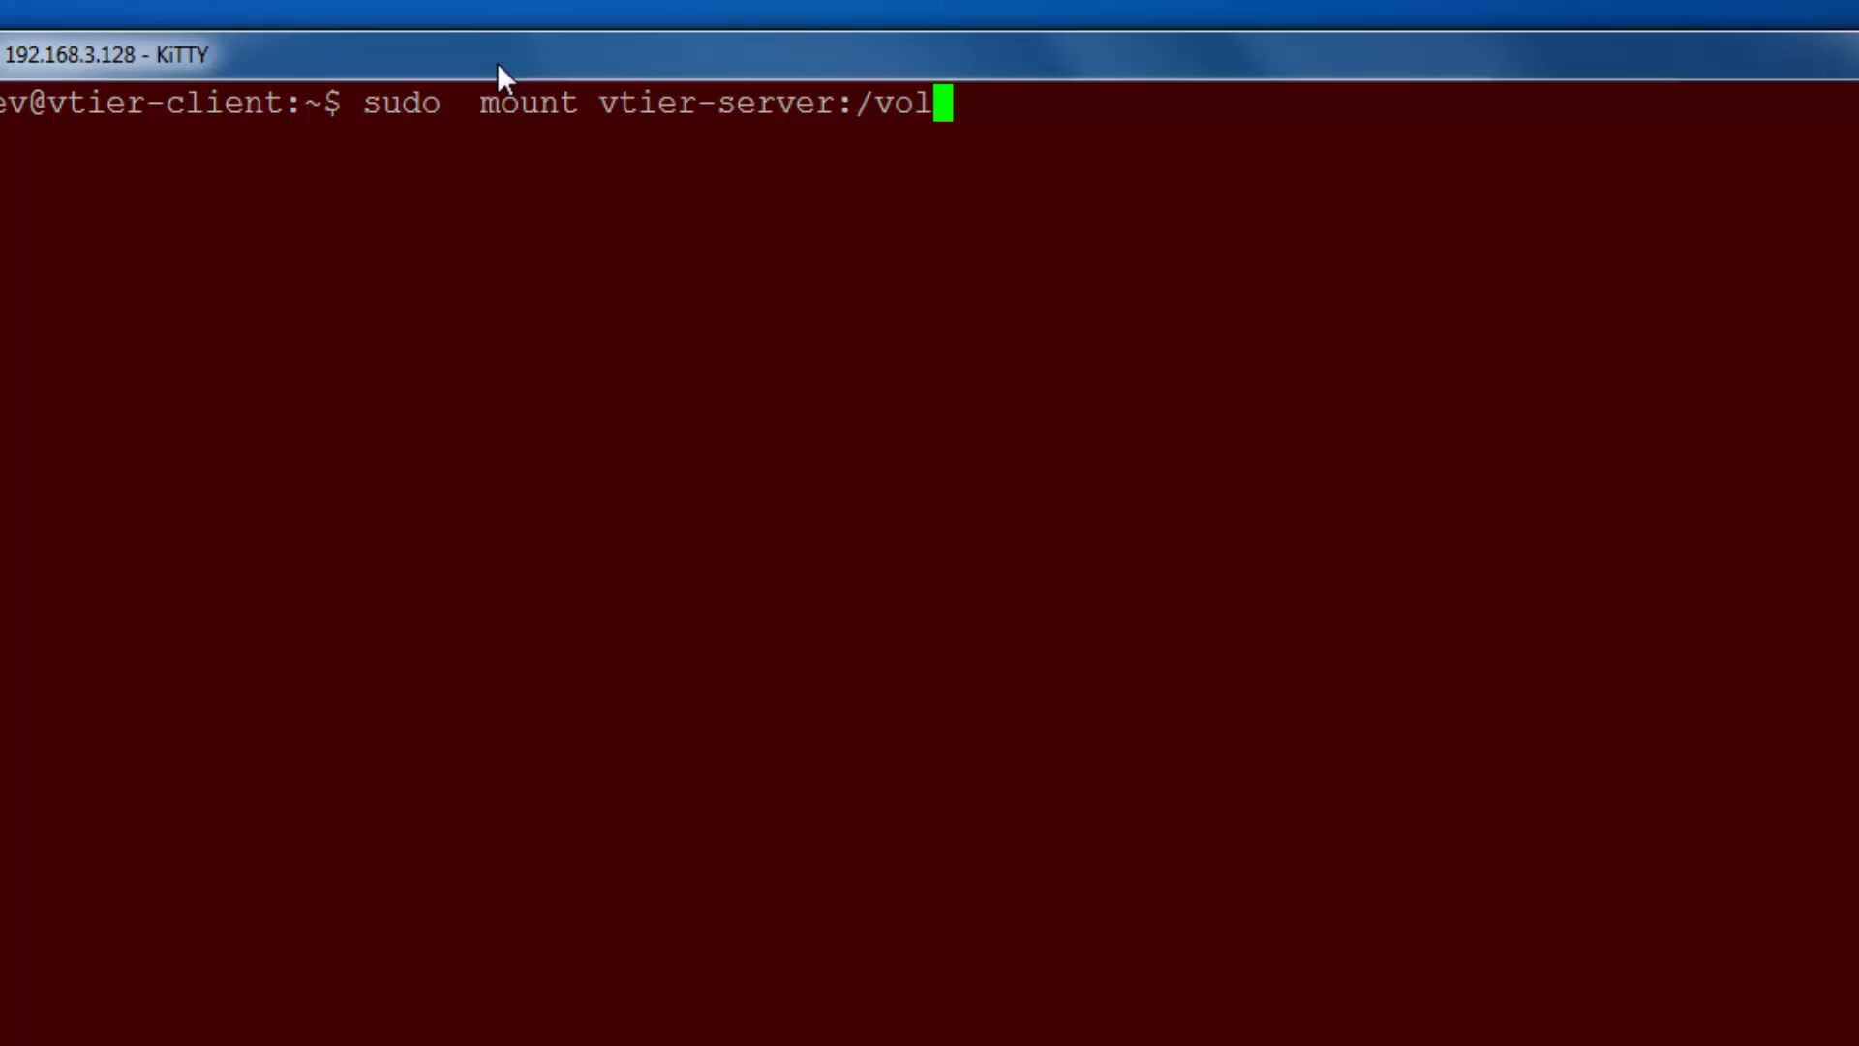
type("/TEST12")
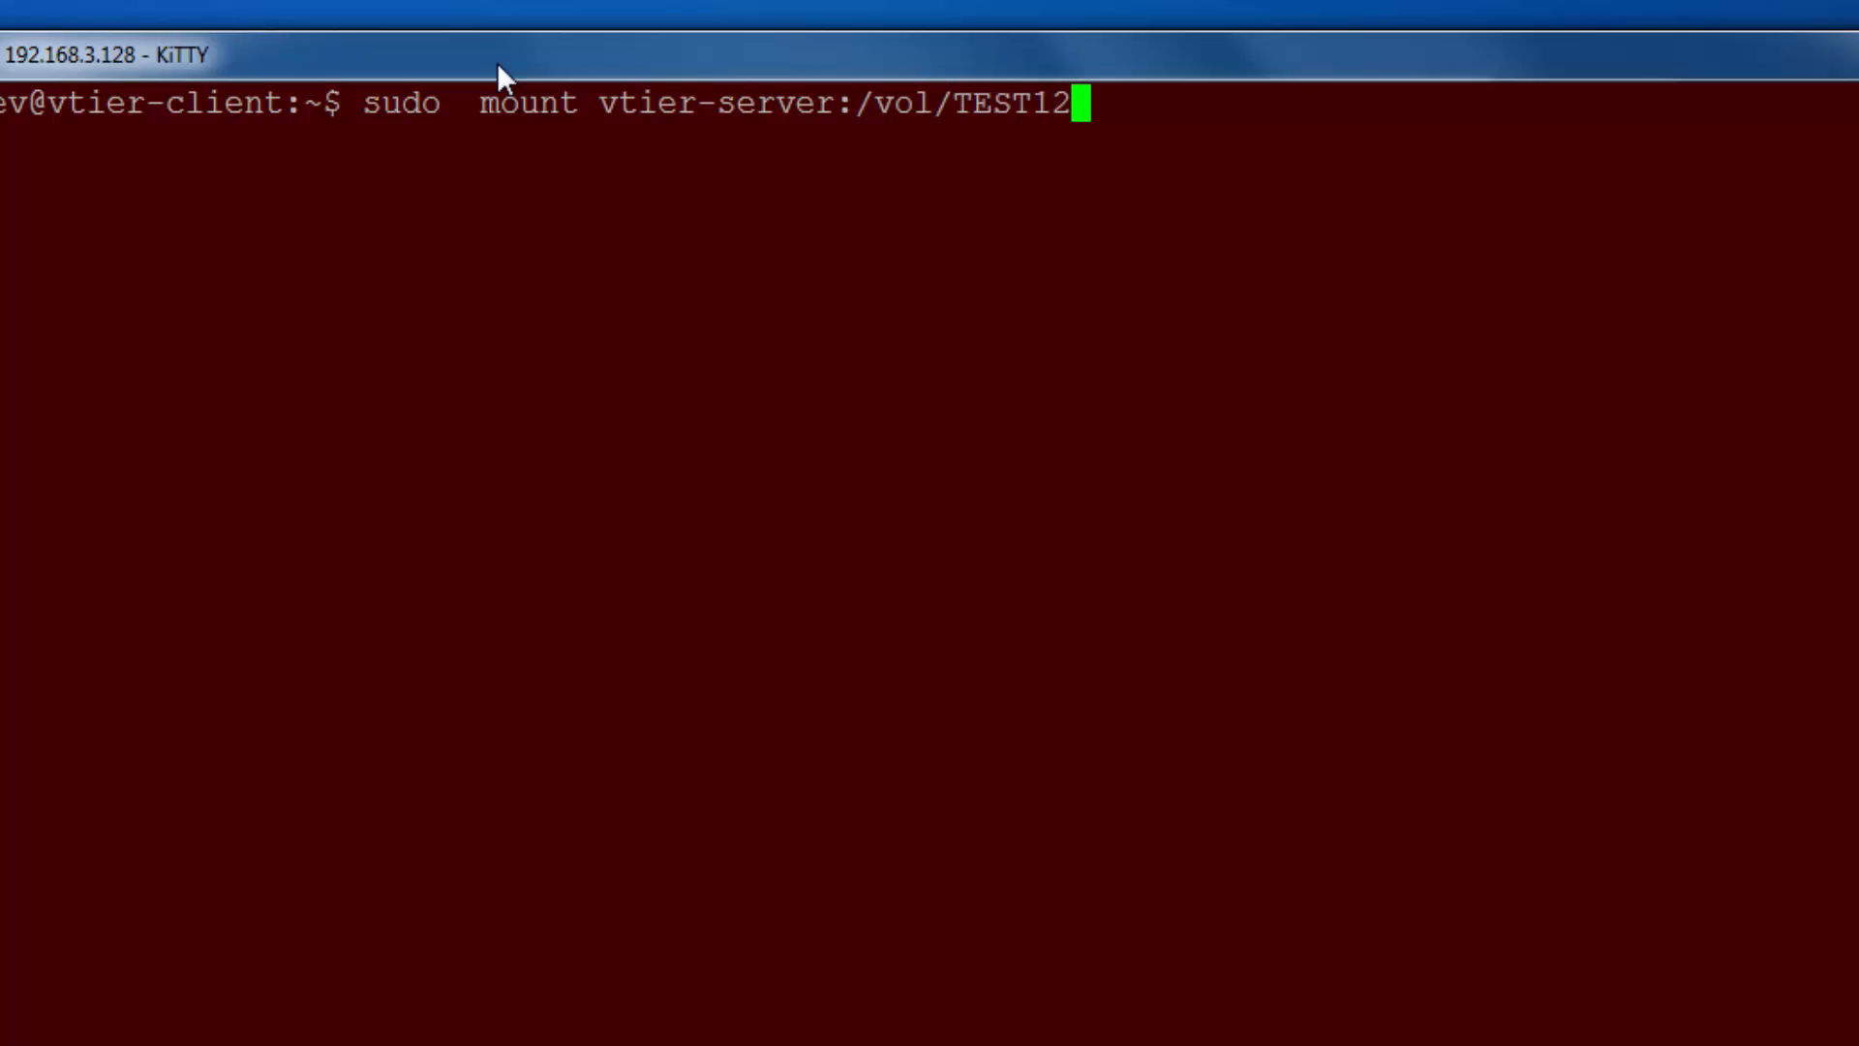
type("3 /mnt")
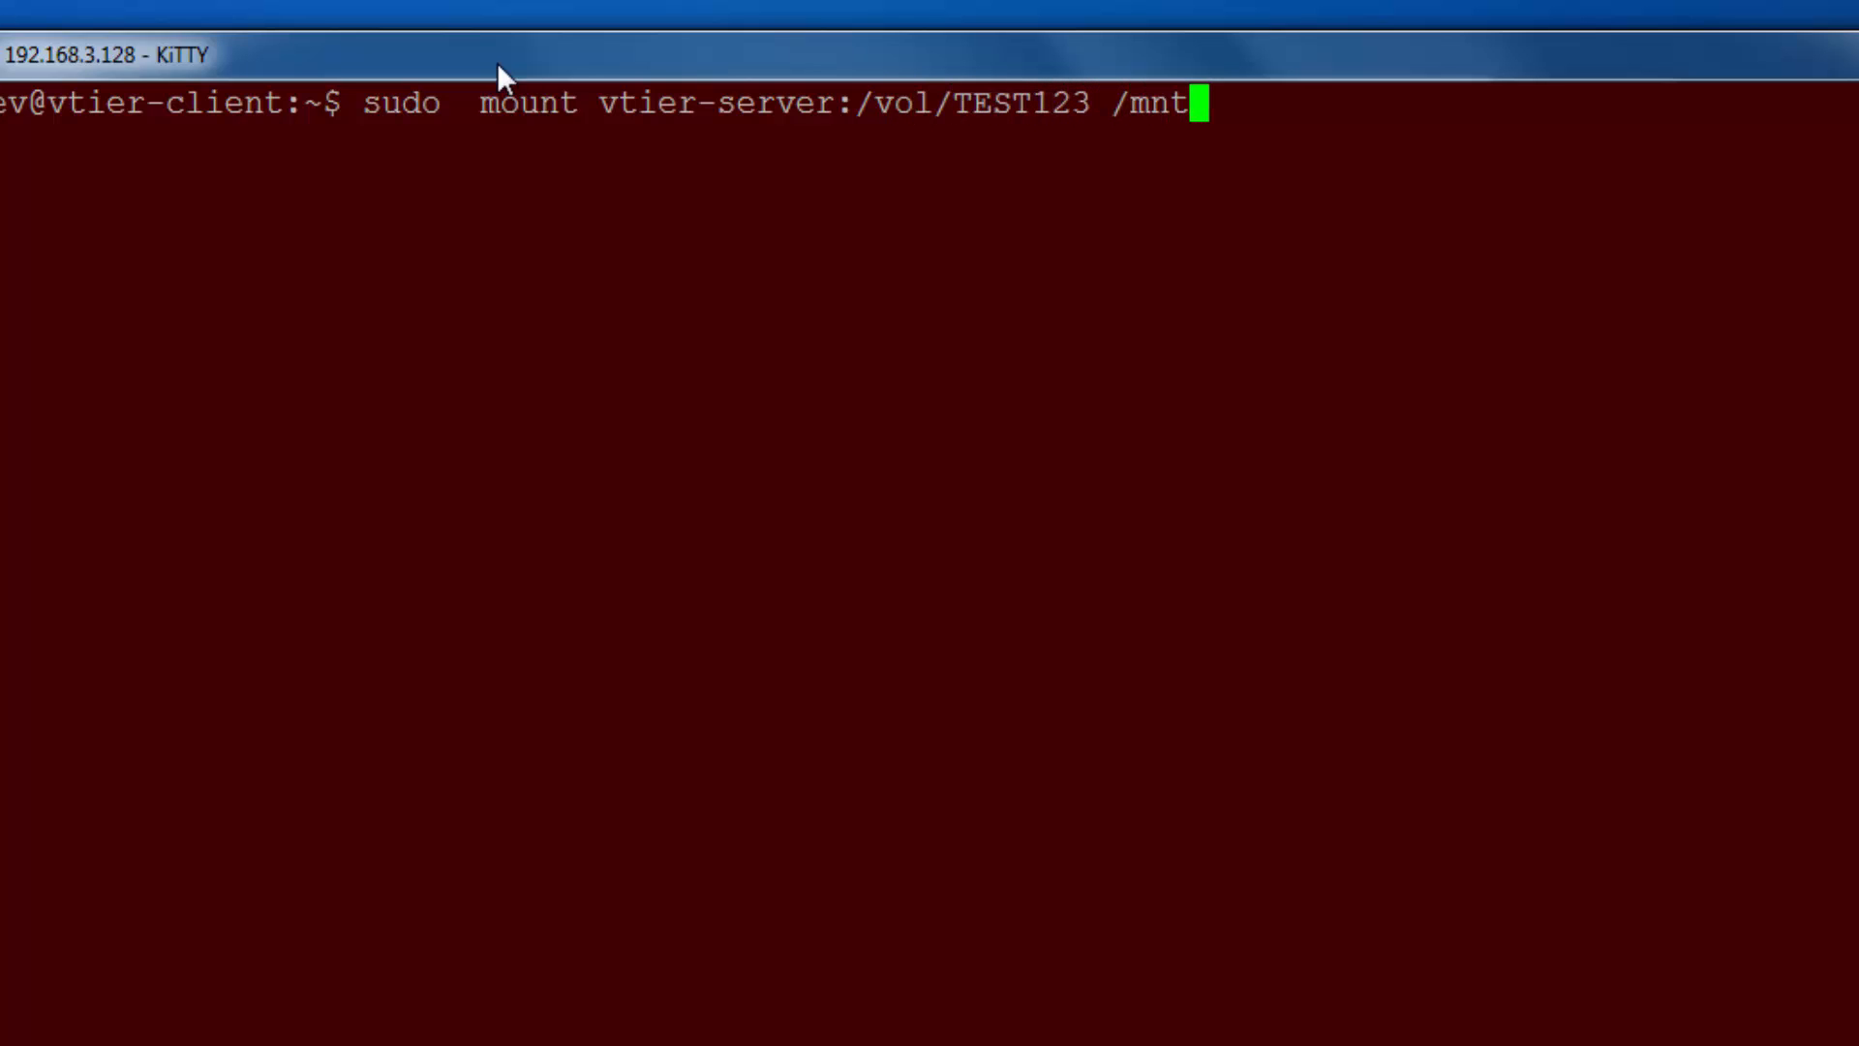
key("Return")
key("Return")
type("df -h")
key("Return")
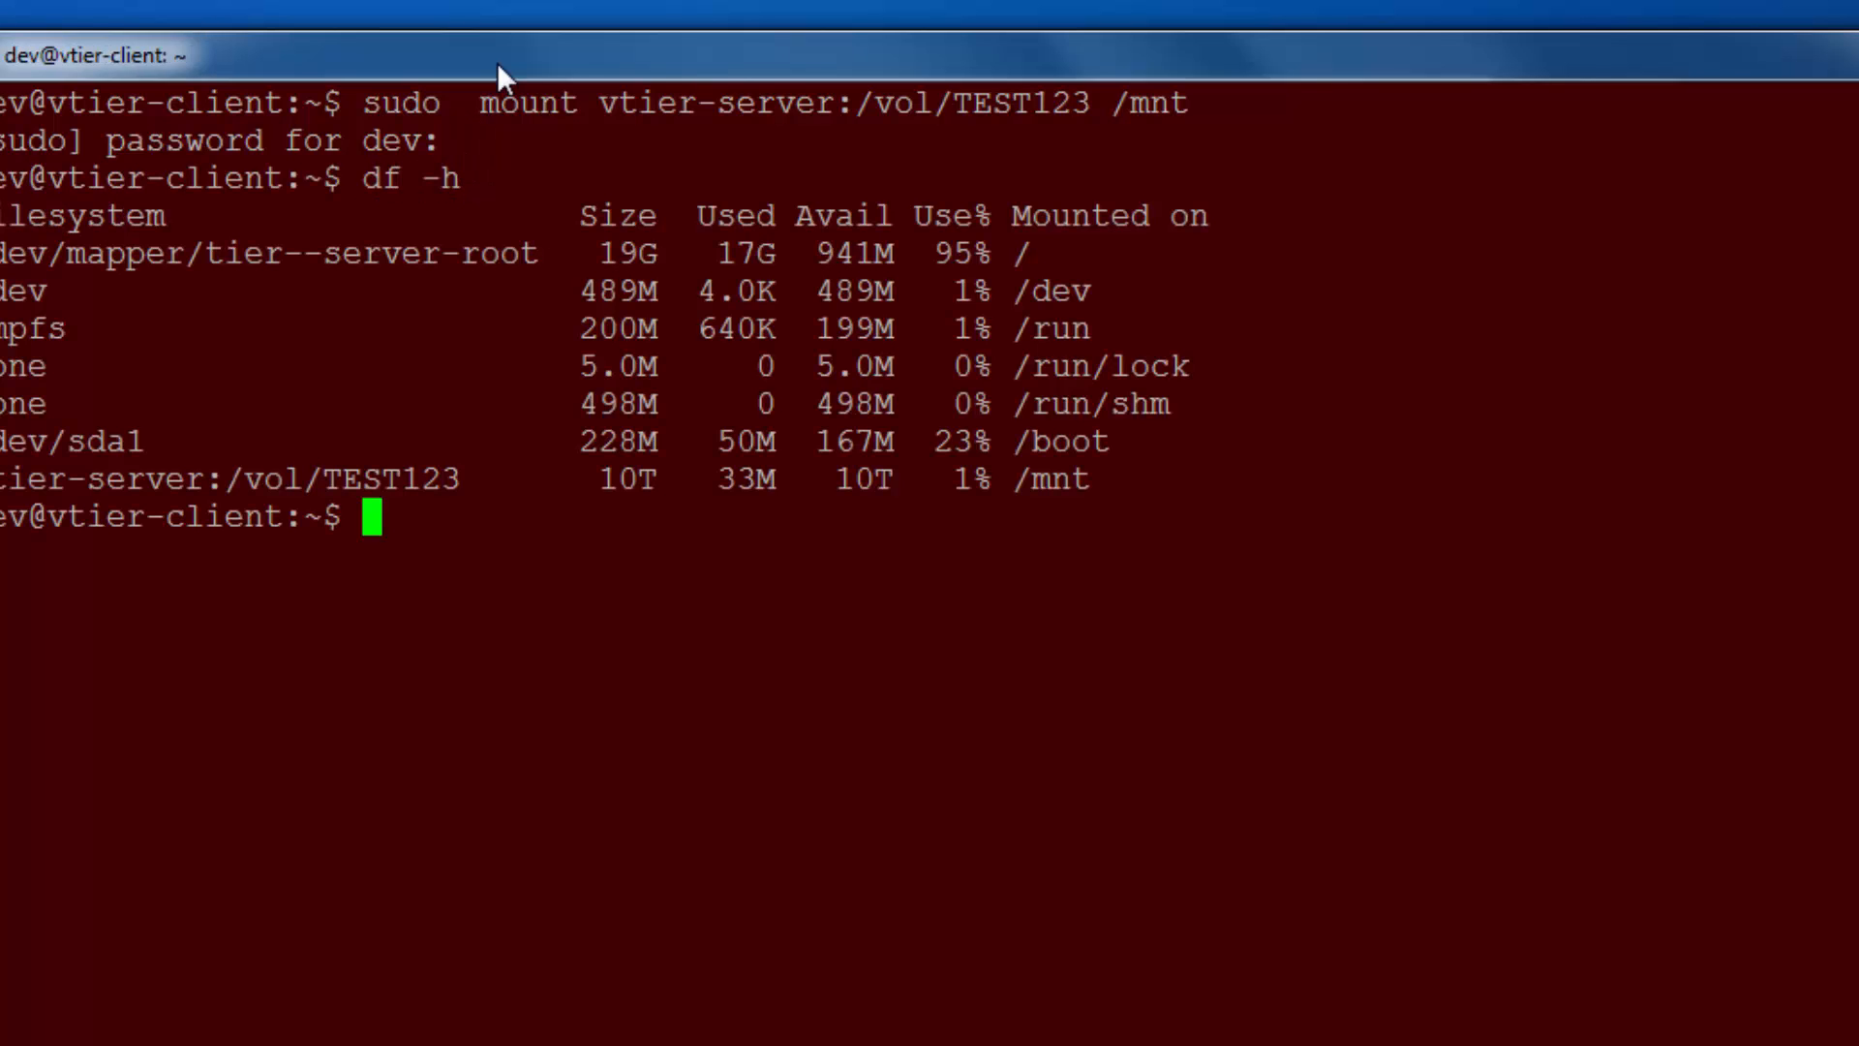
type("sudo umoun")
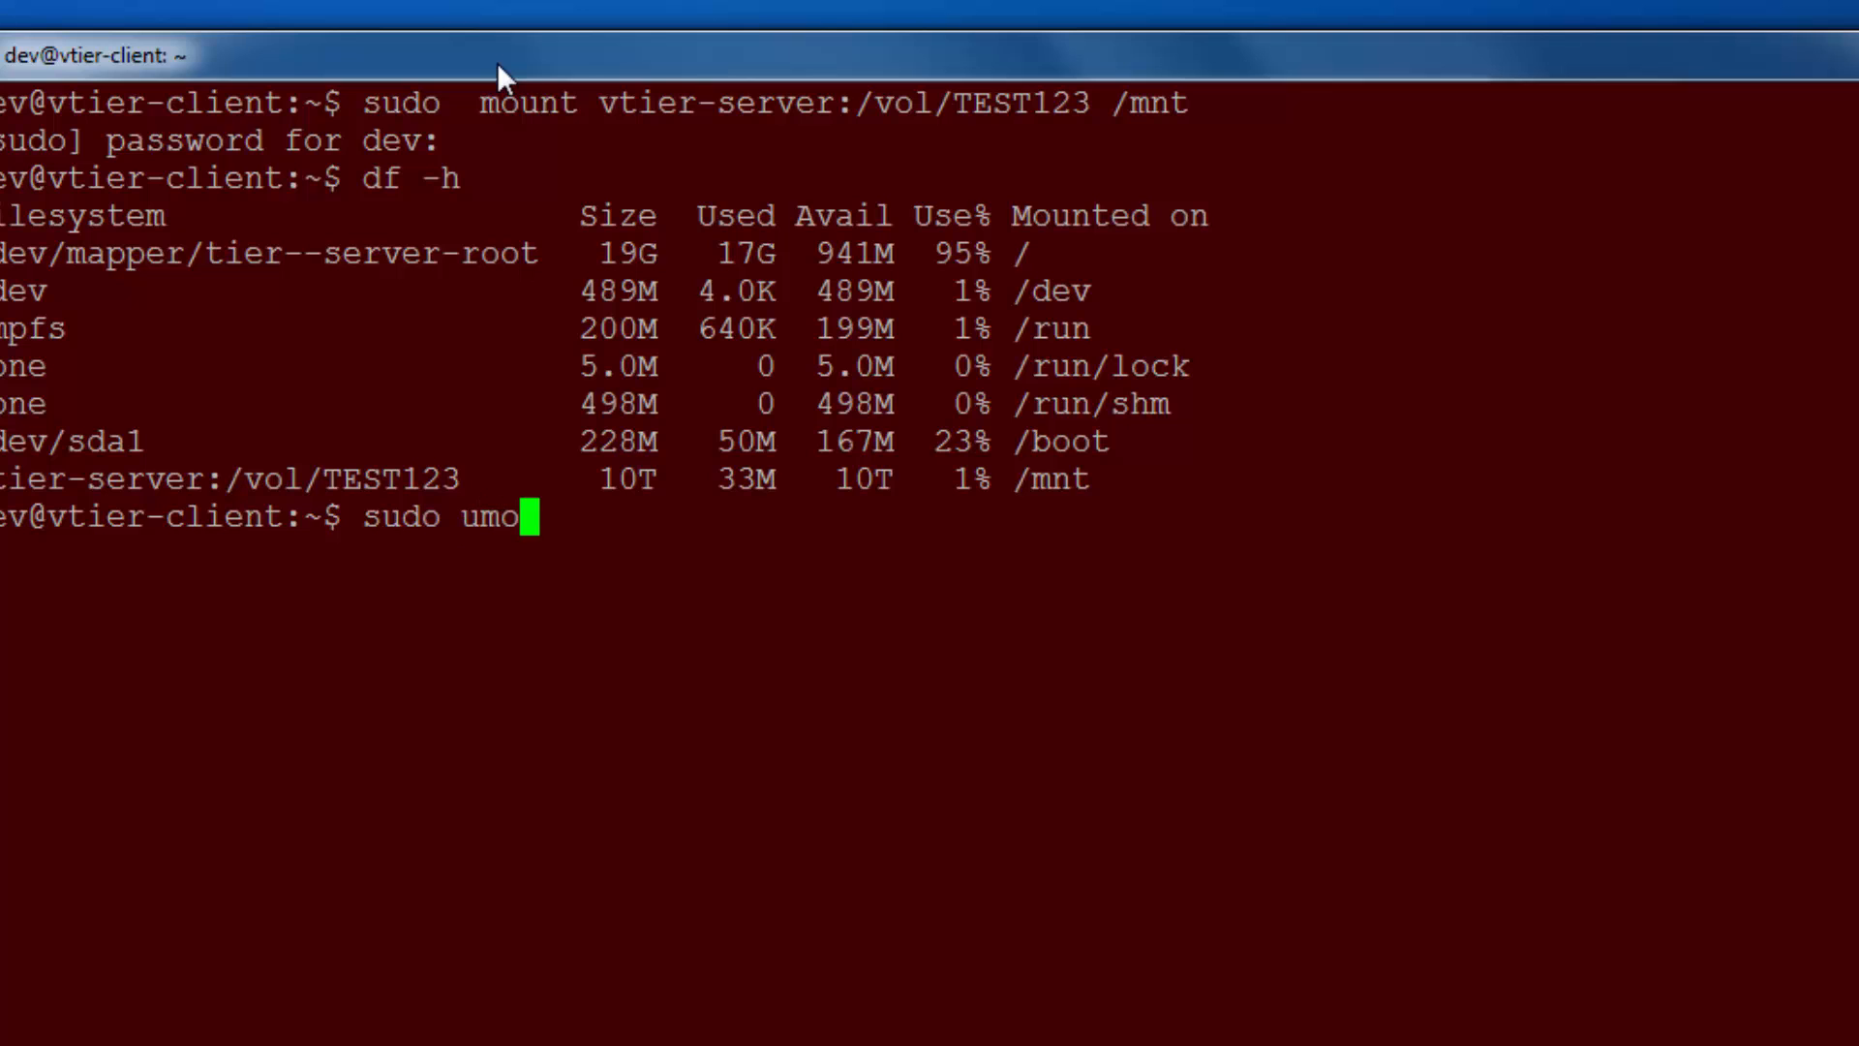
type("t /mnt")
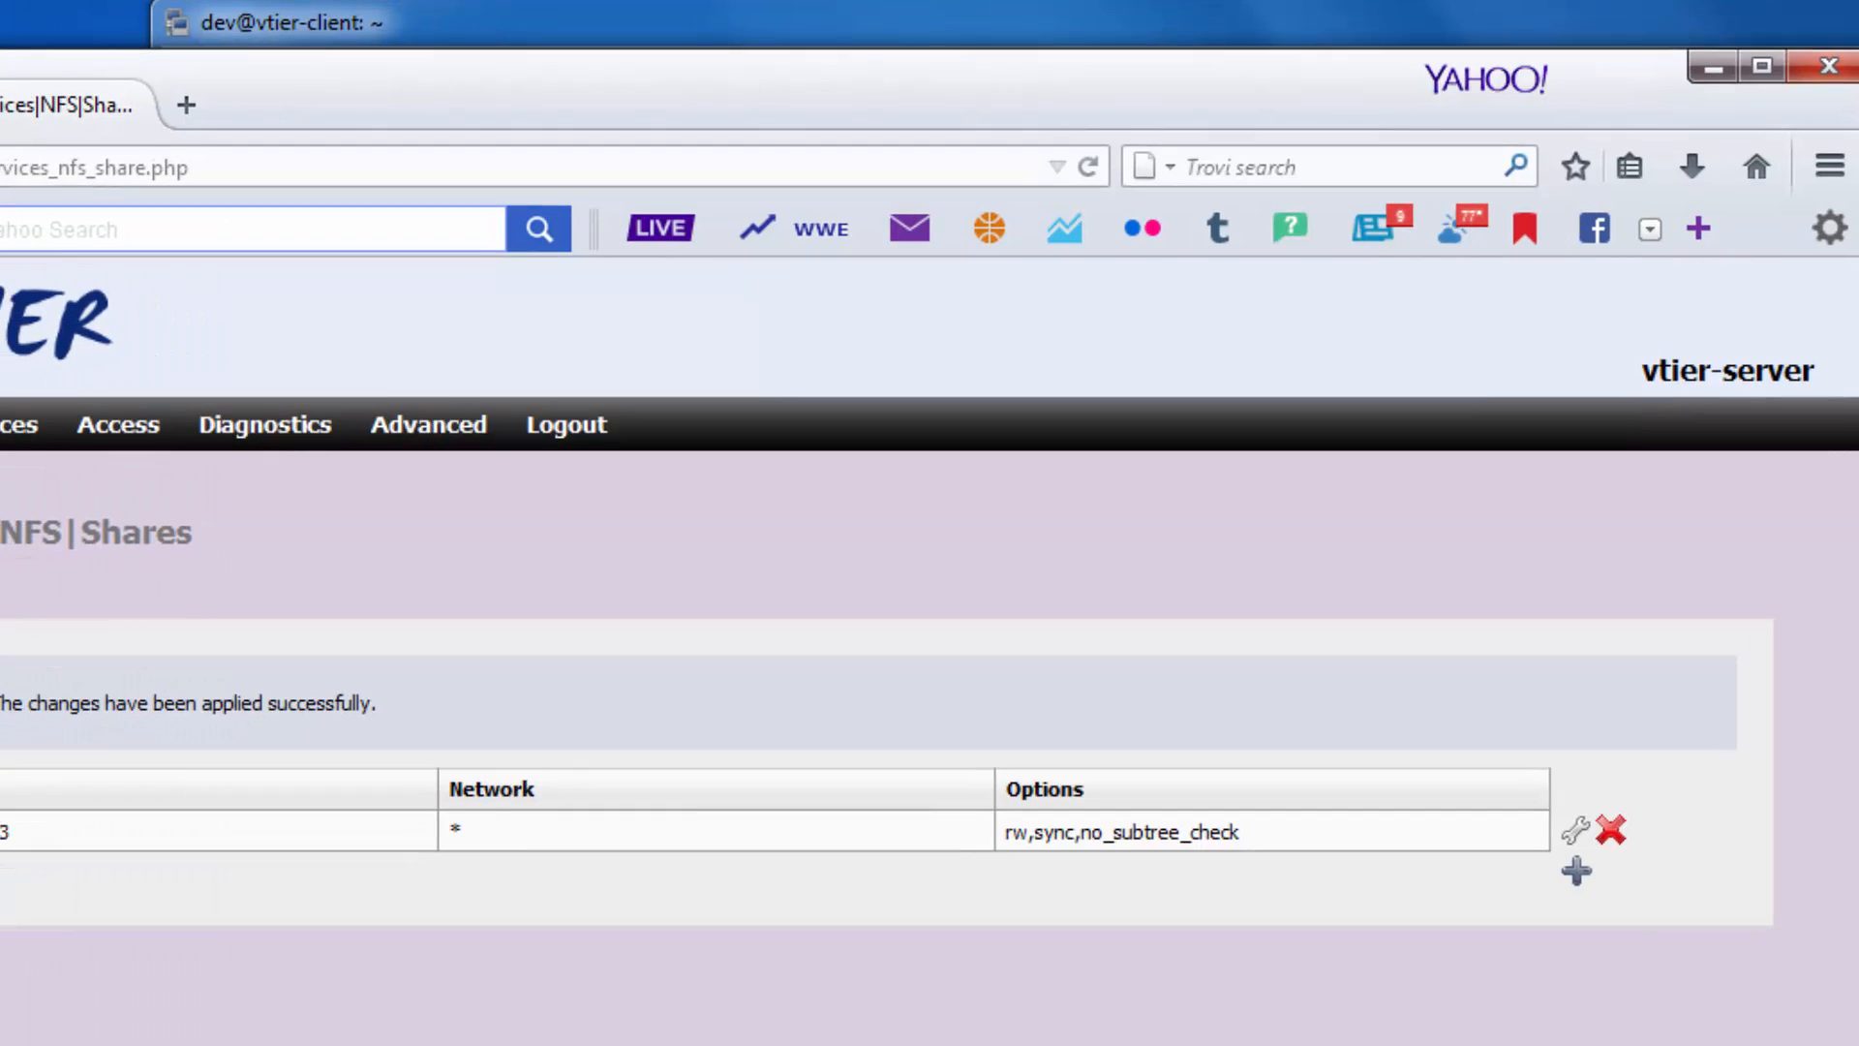
Delete the /vol/TEST123 NFS export and confirm the removal.
left_click(1610, 829)
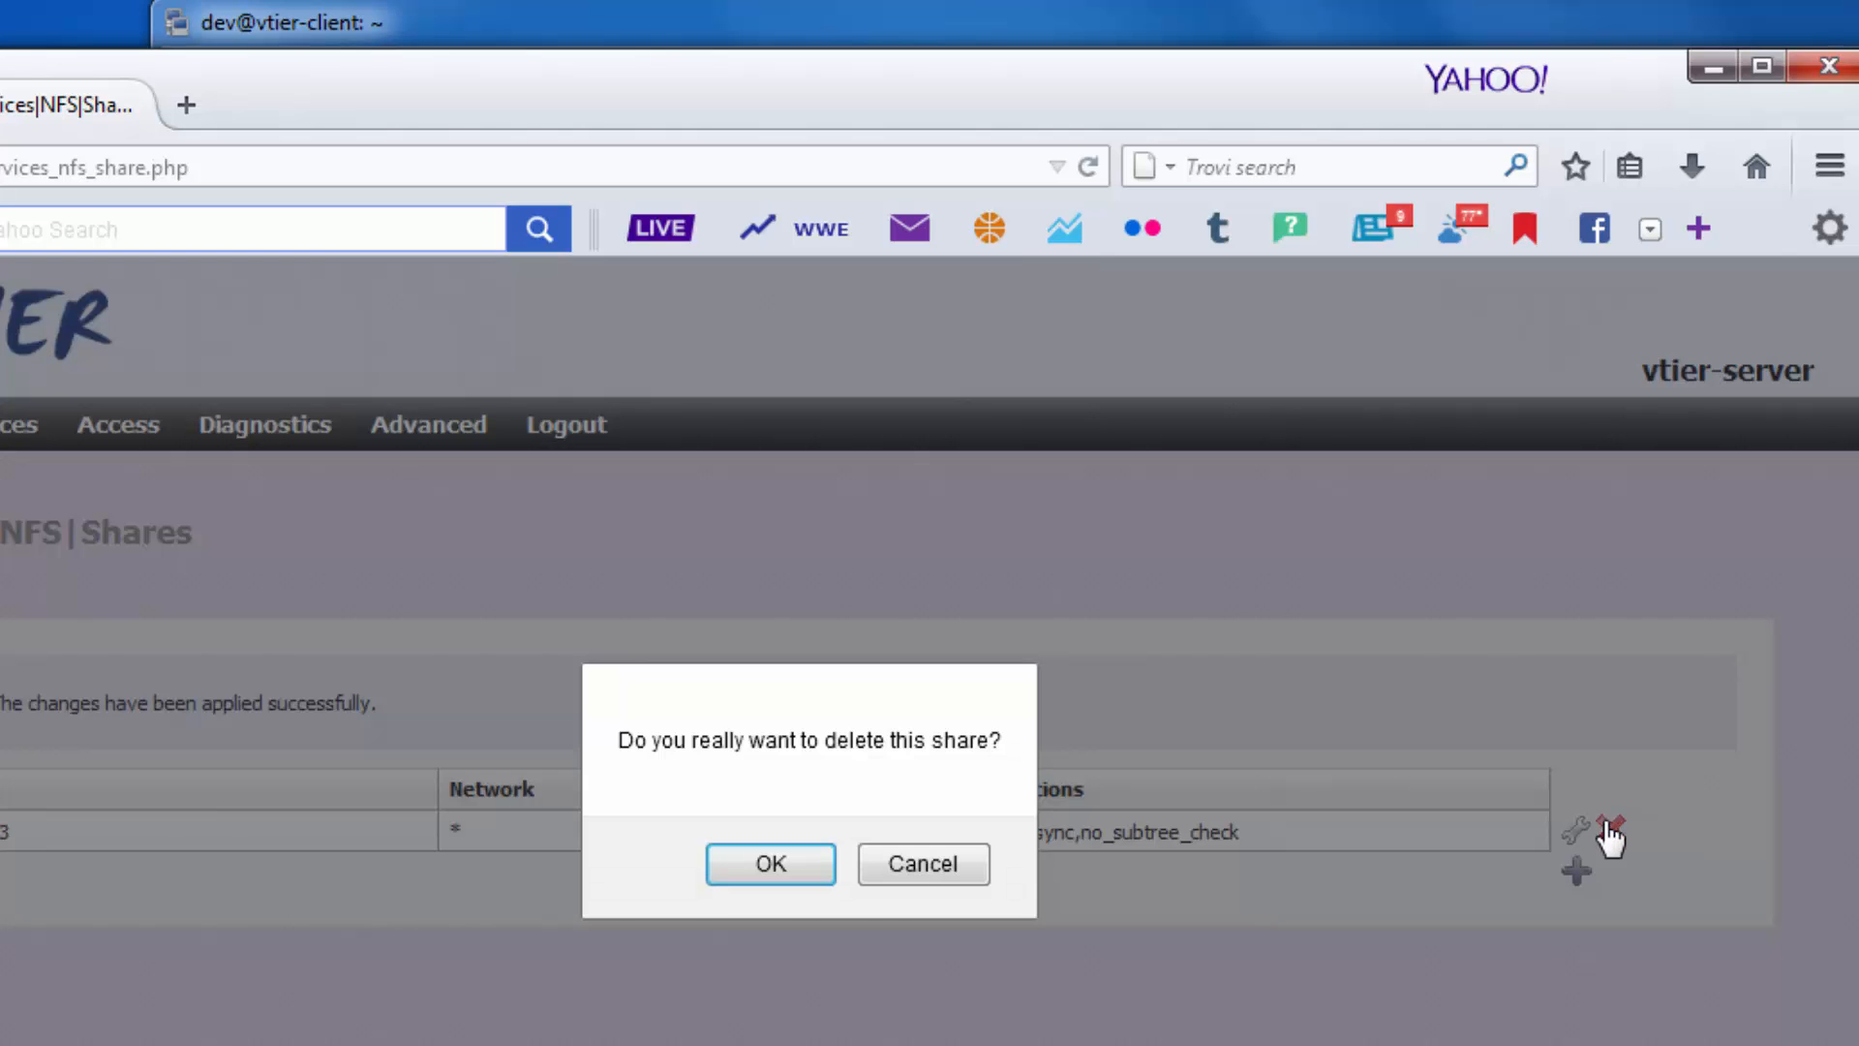
left_click(763, 863)
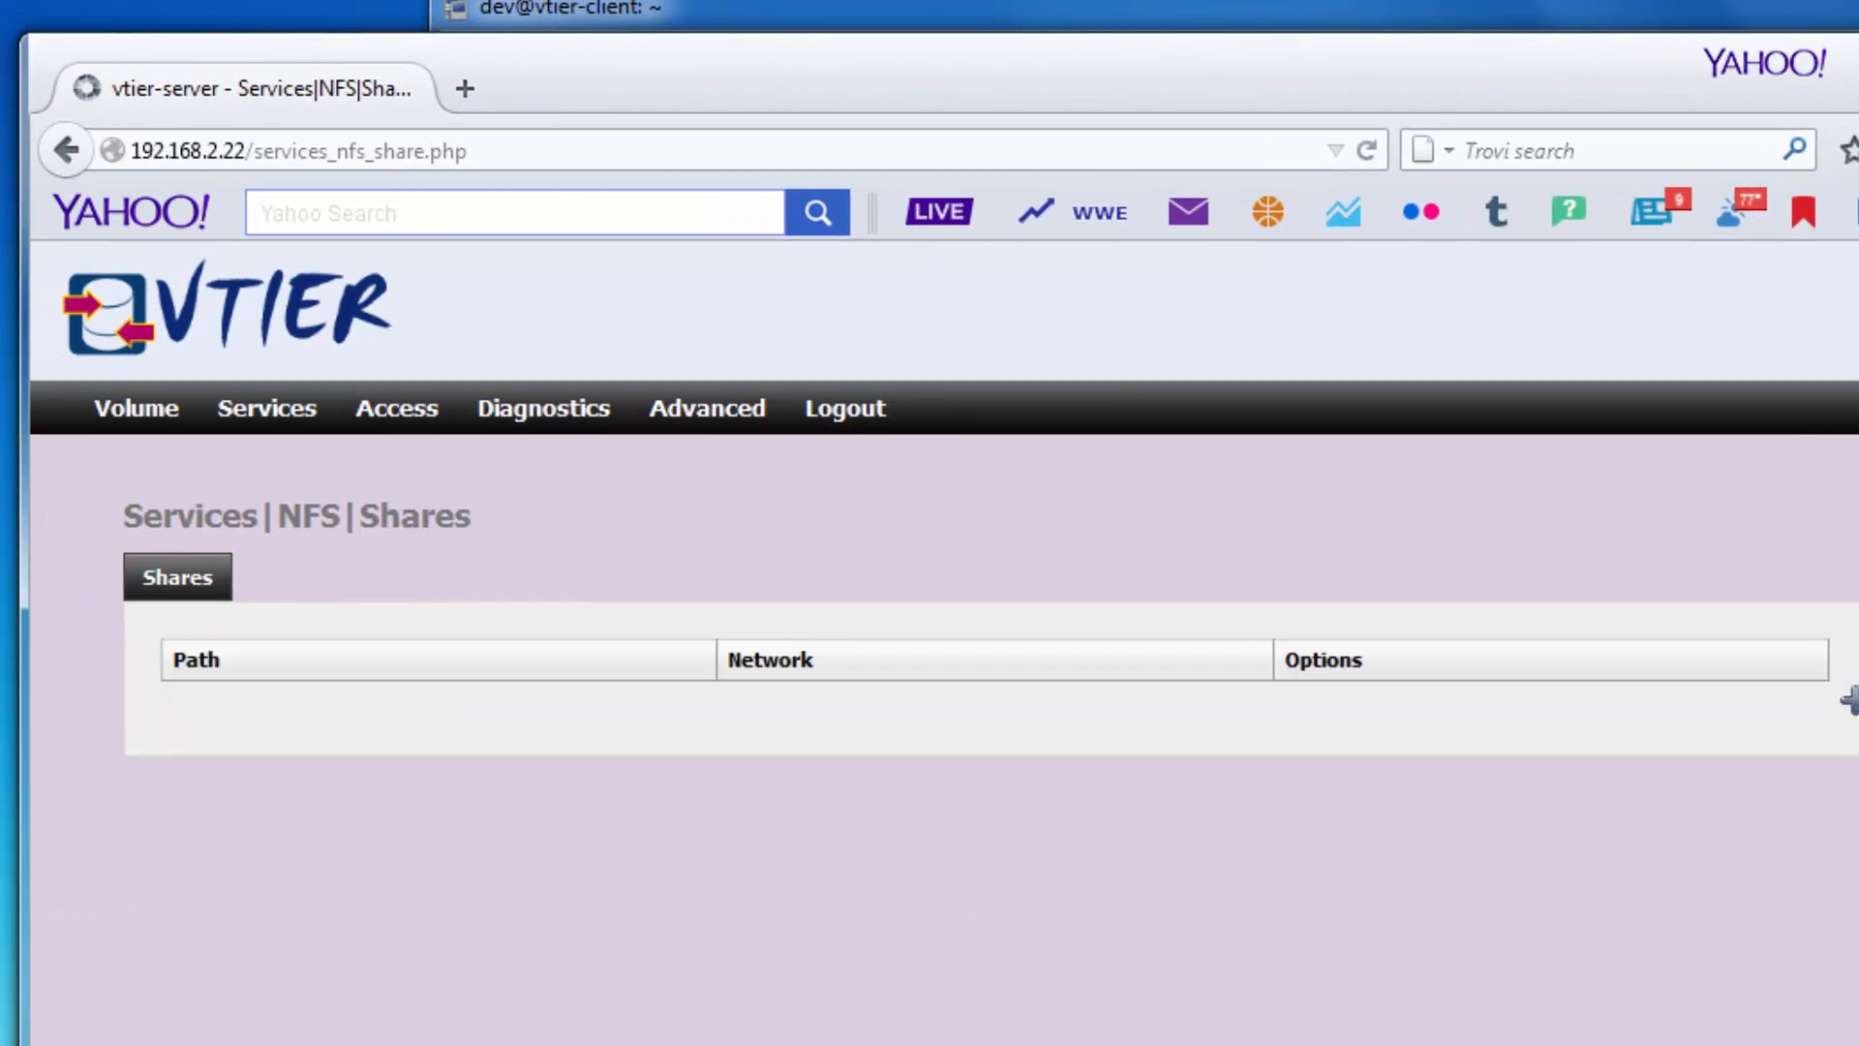
Rerun the mount of vtier-server:/vol/TEST123 on /mnt in KiTTY; the server denies access.
key("alt+Tab")
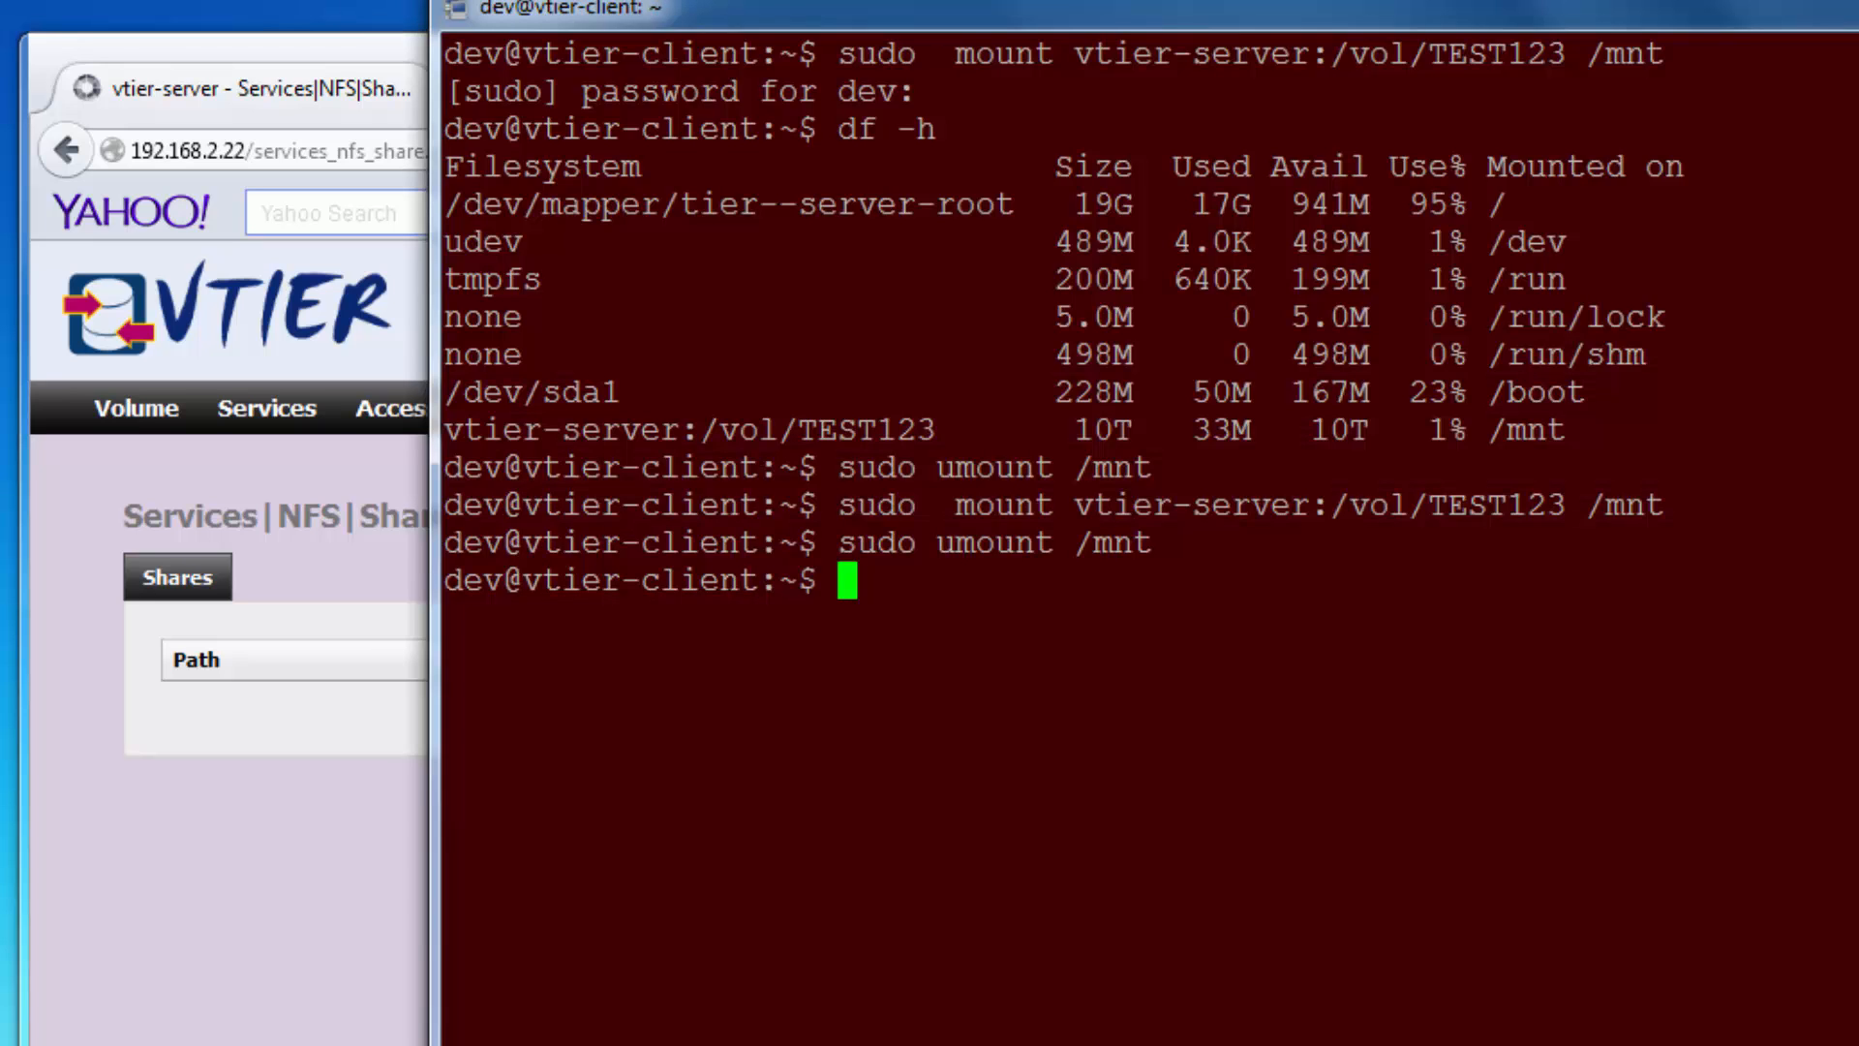
key("Up")
key("Up")
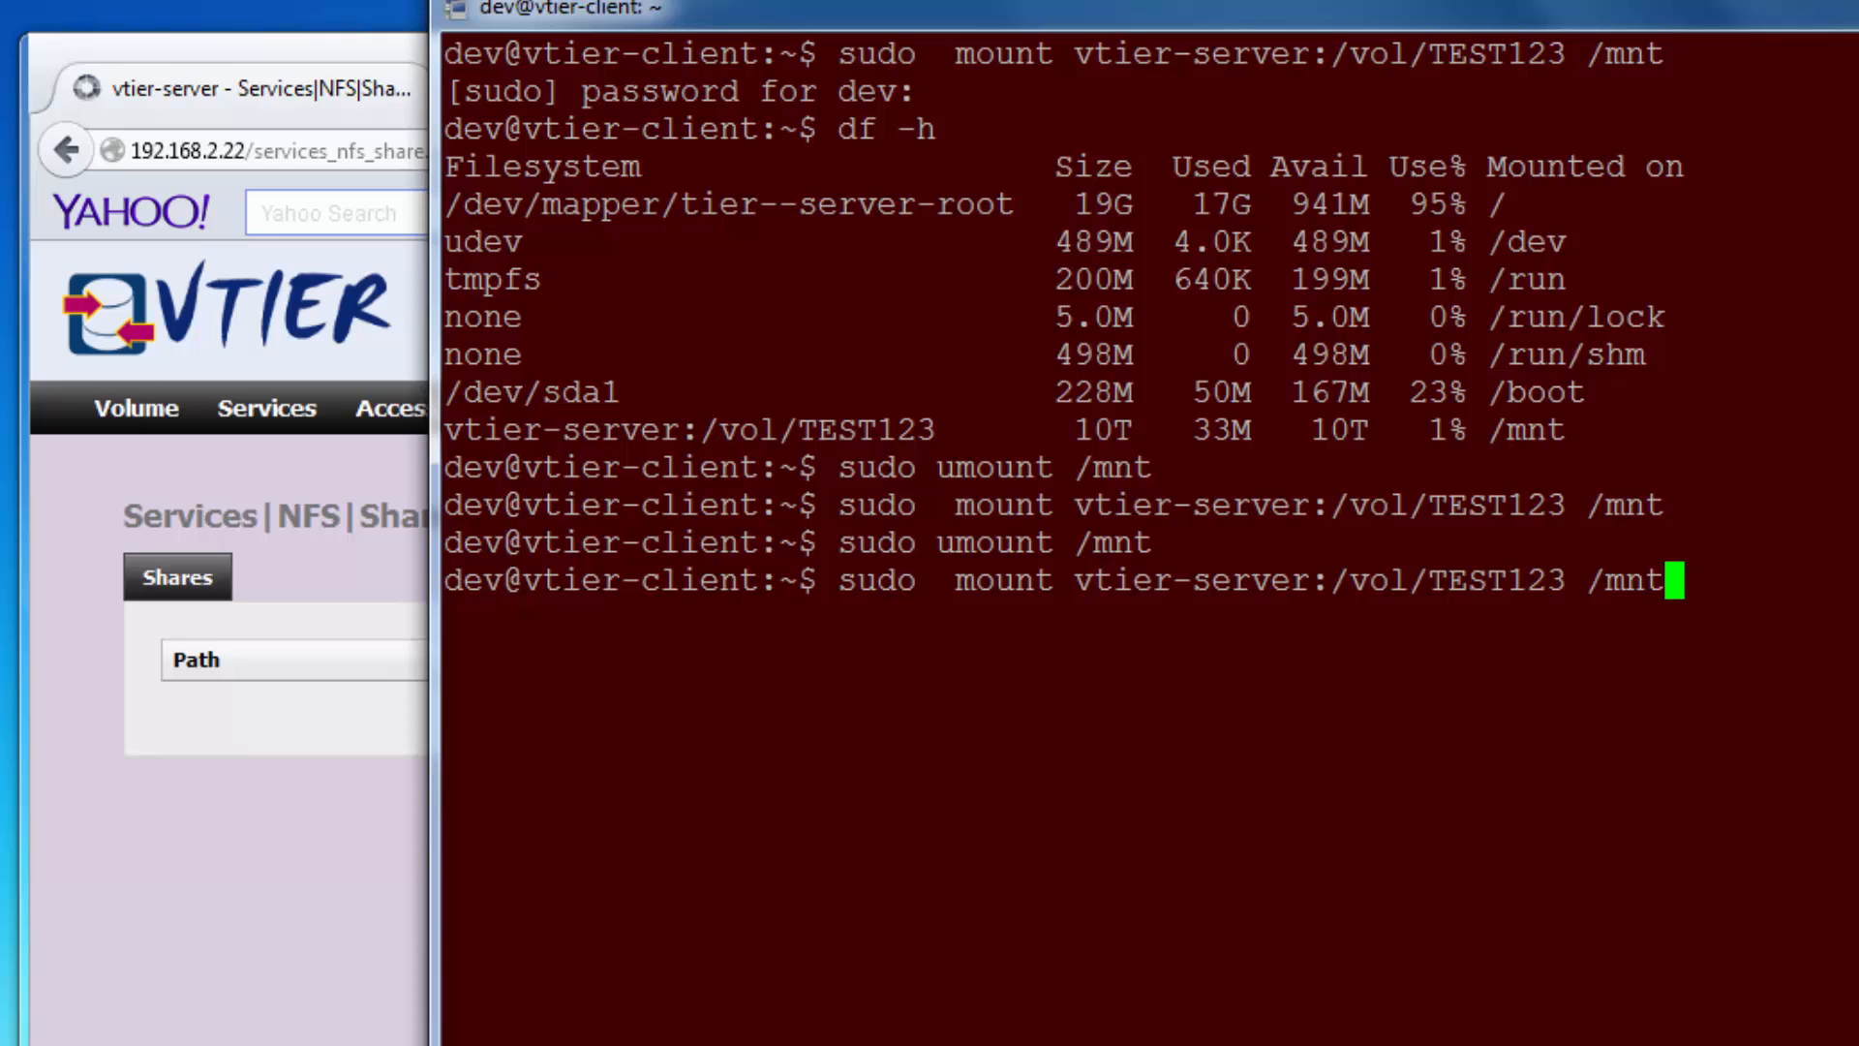
key("Return")
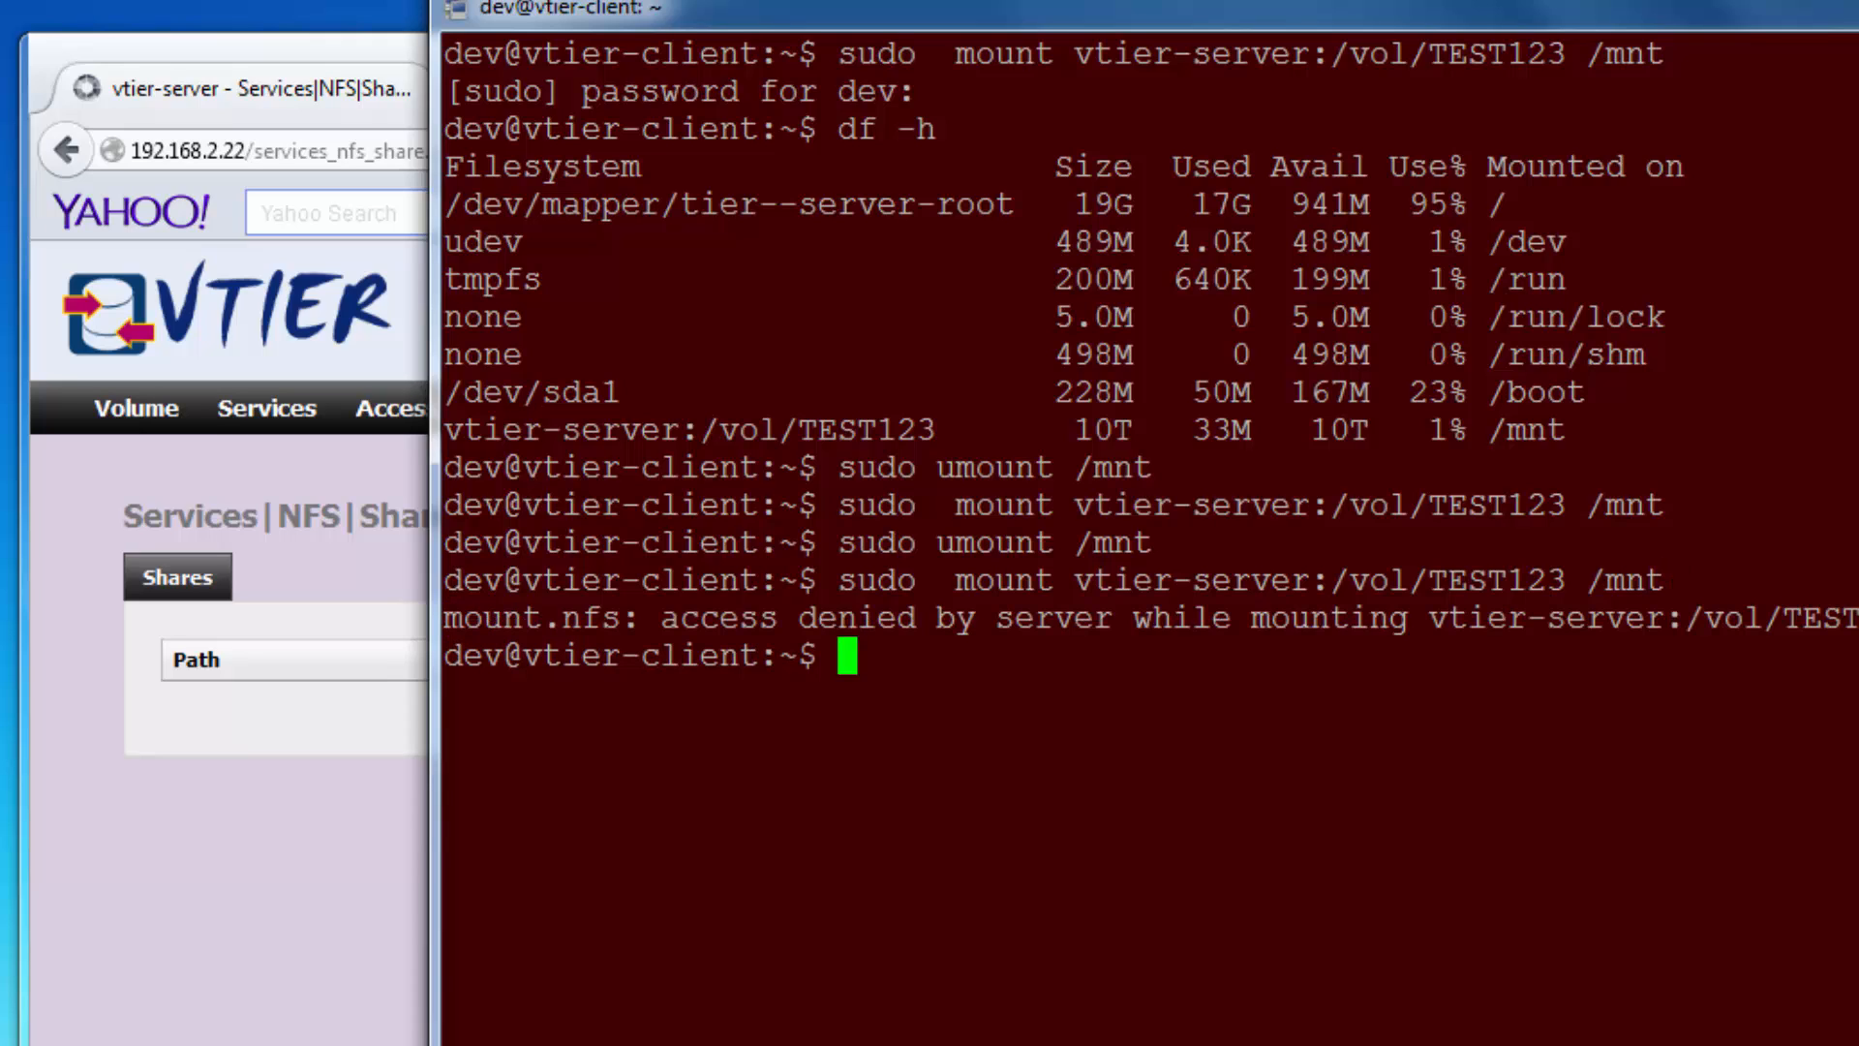
left_click(280, 998)
Show the Access > Users and Groups Groups list with Mytest123 (description test123).
mouse_move(373, 416)
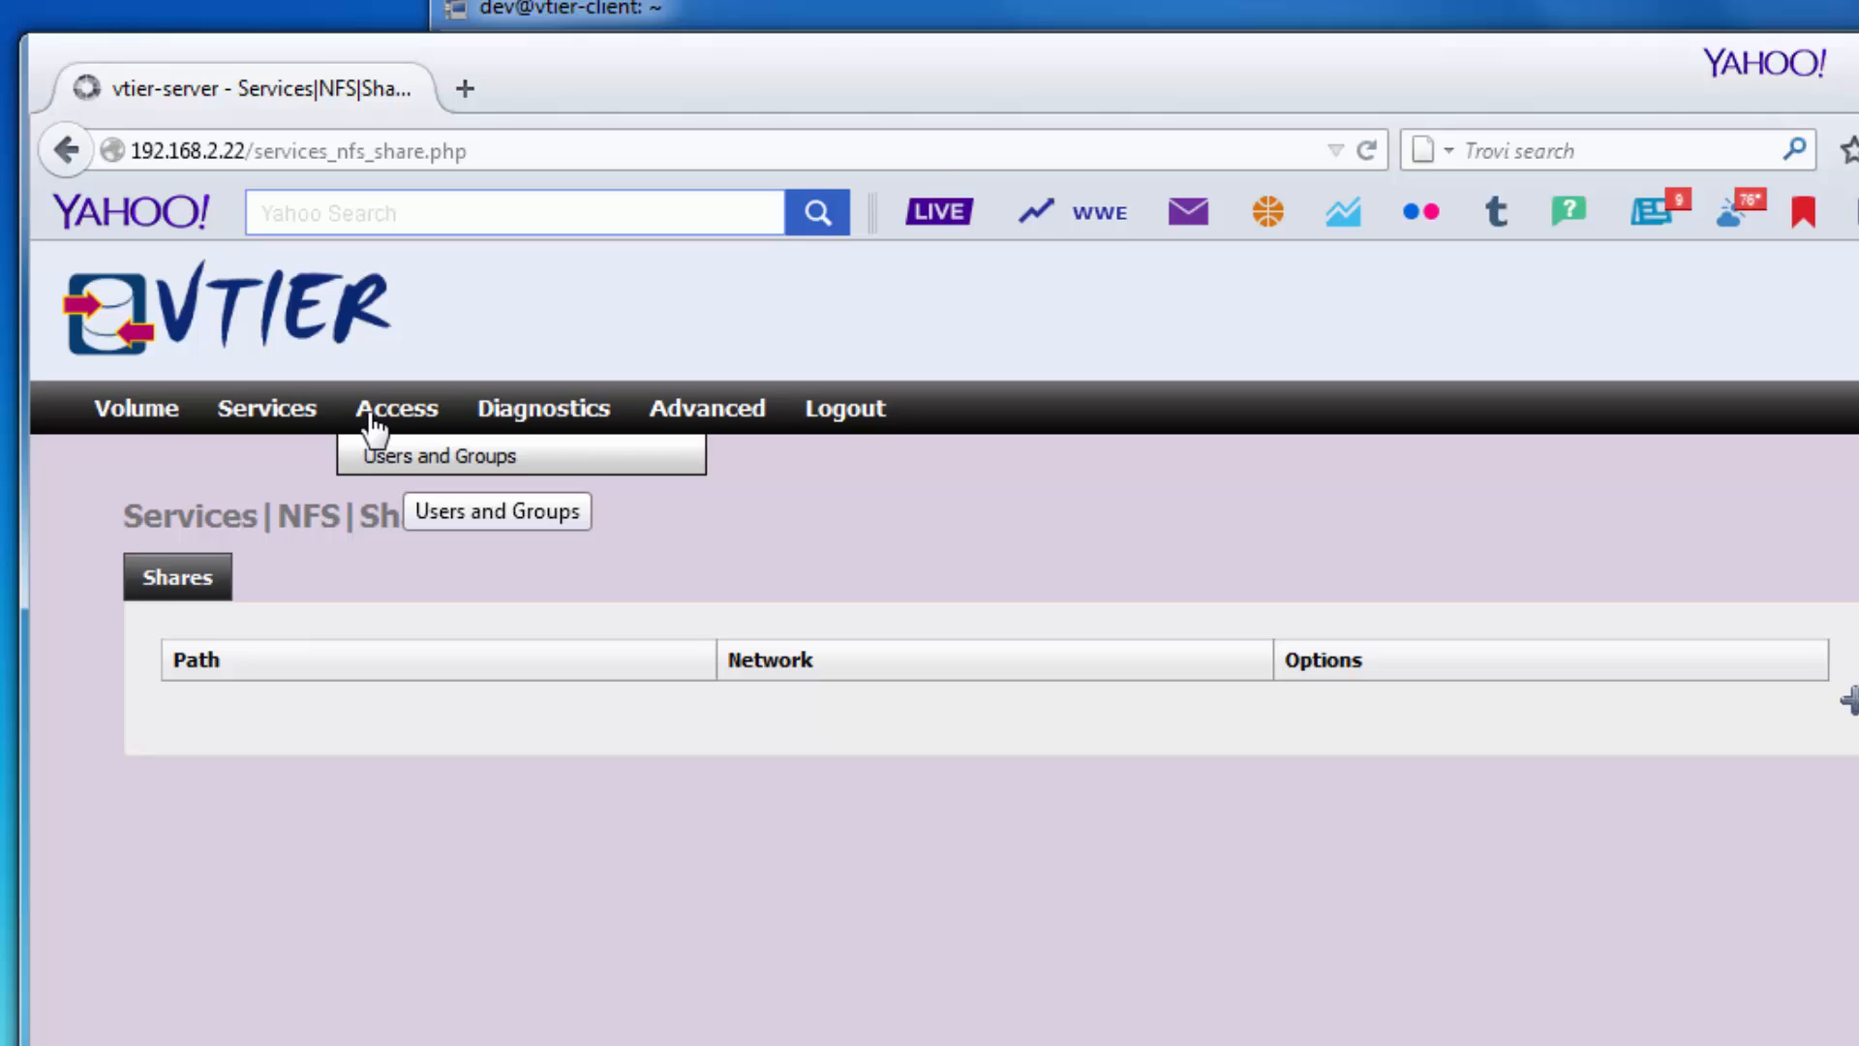
left_click(410, 461)
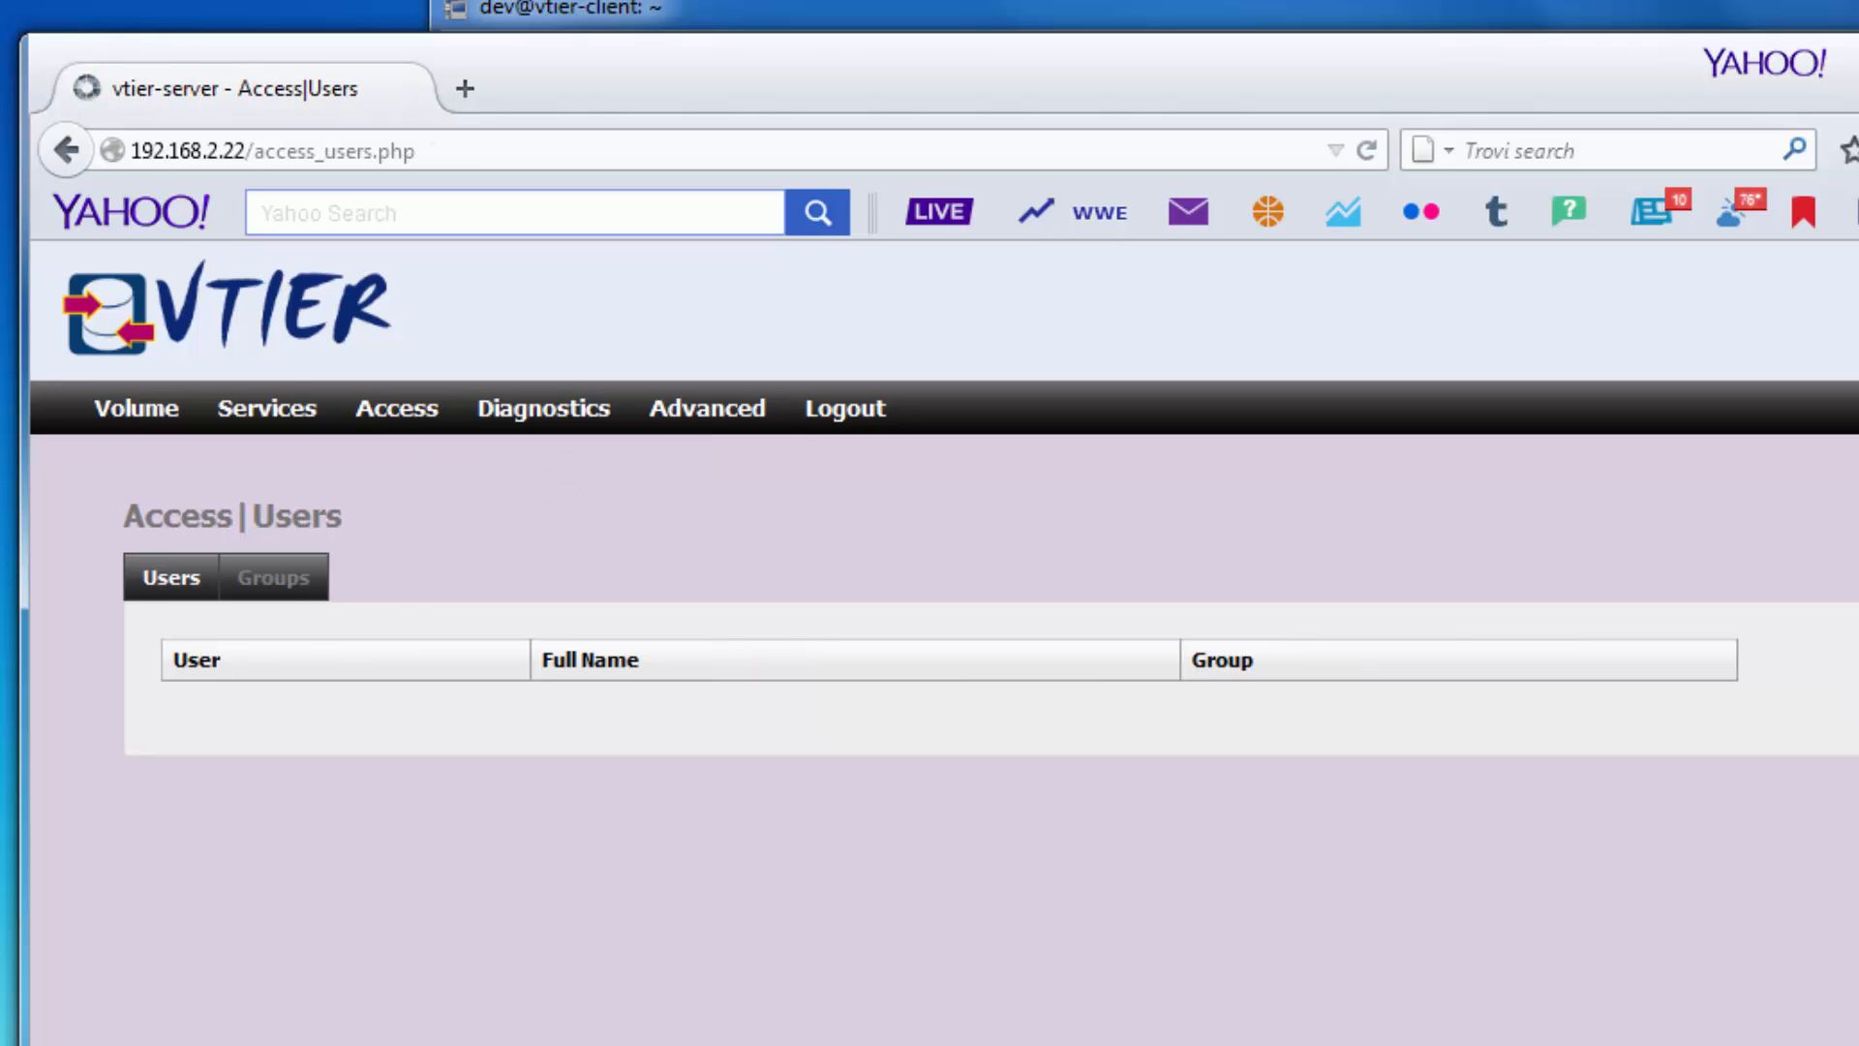
left_click(1855, 704)
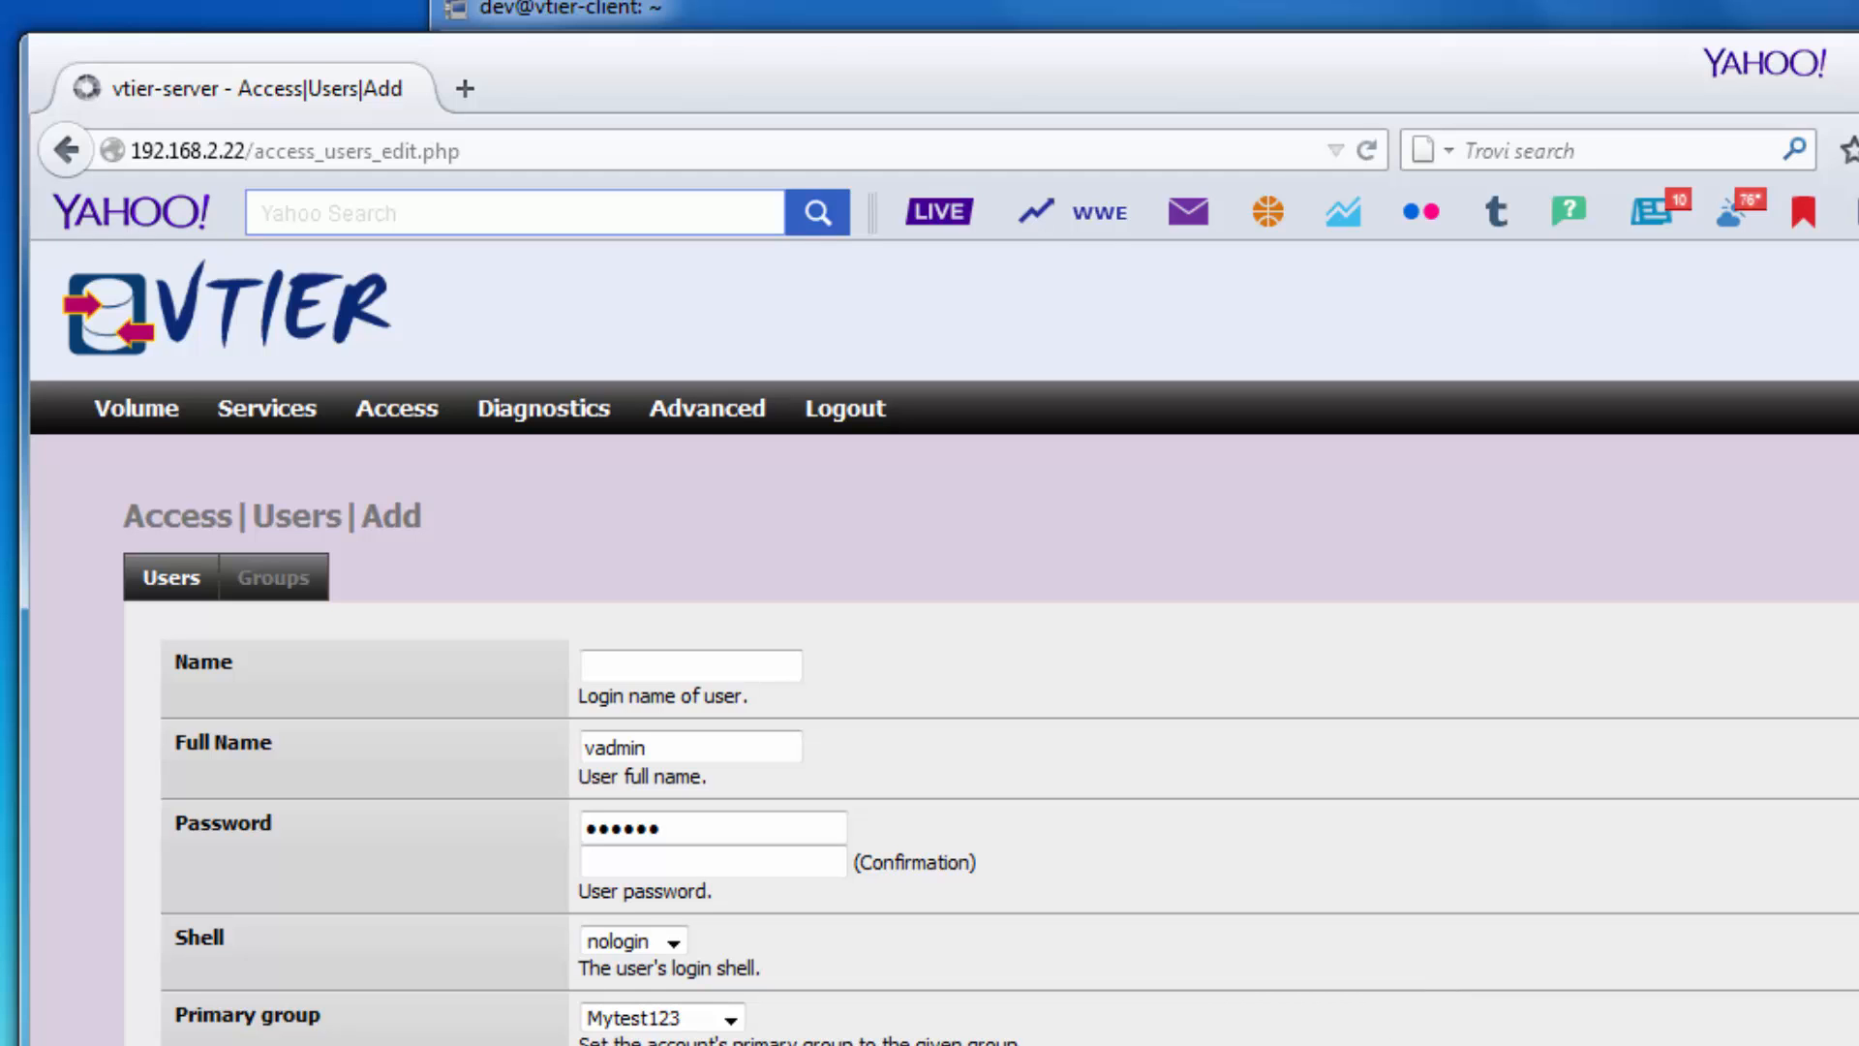
left_click(278, 597)
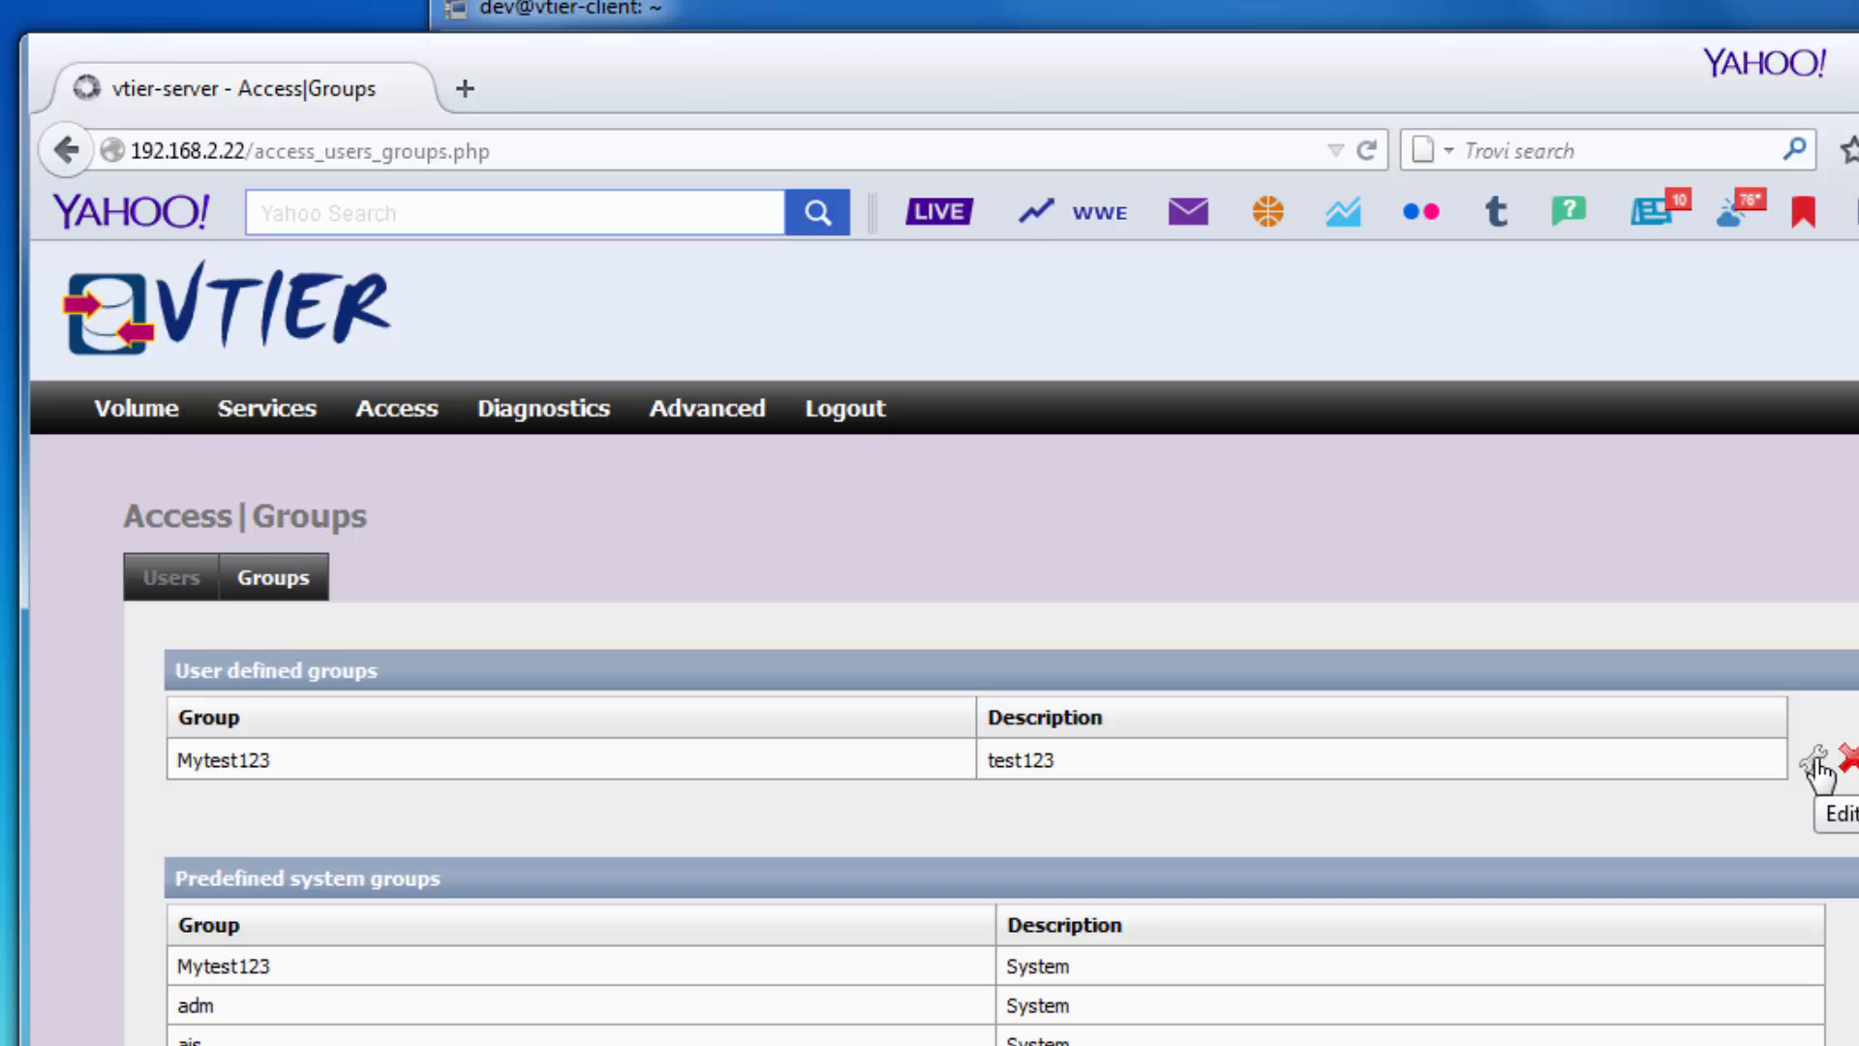
mouse_move(414, 405)
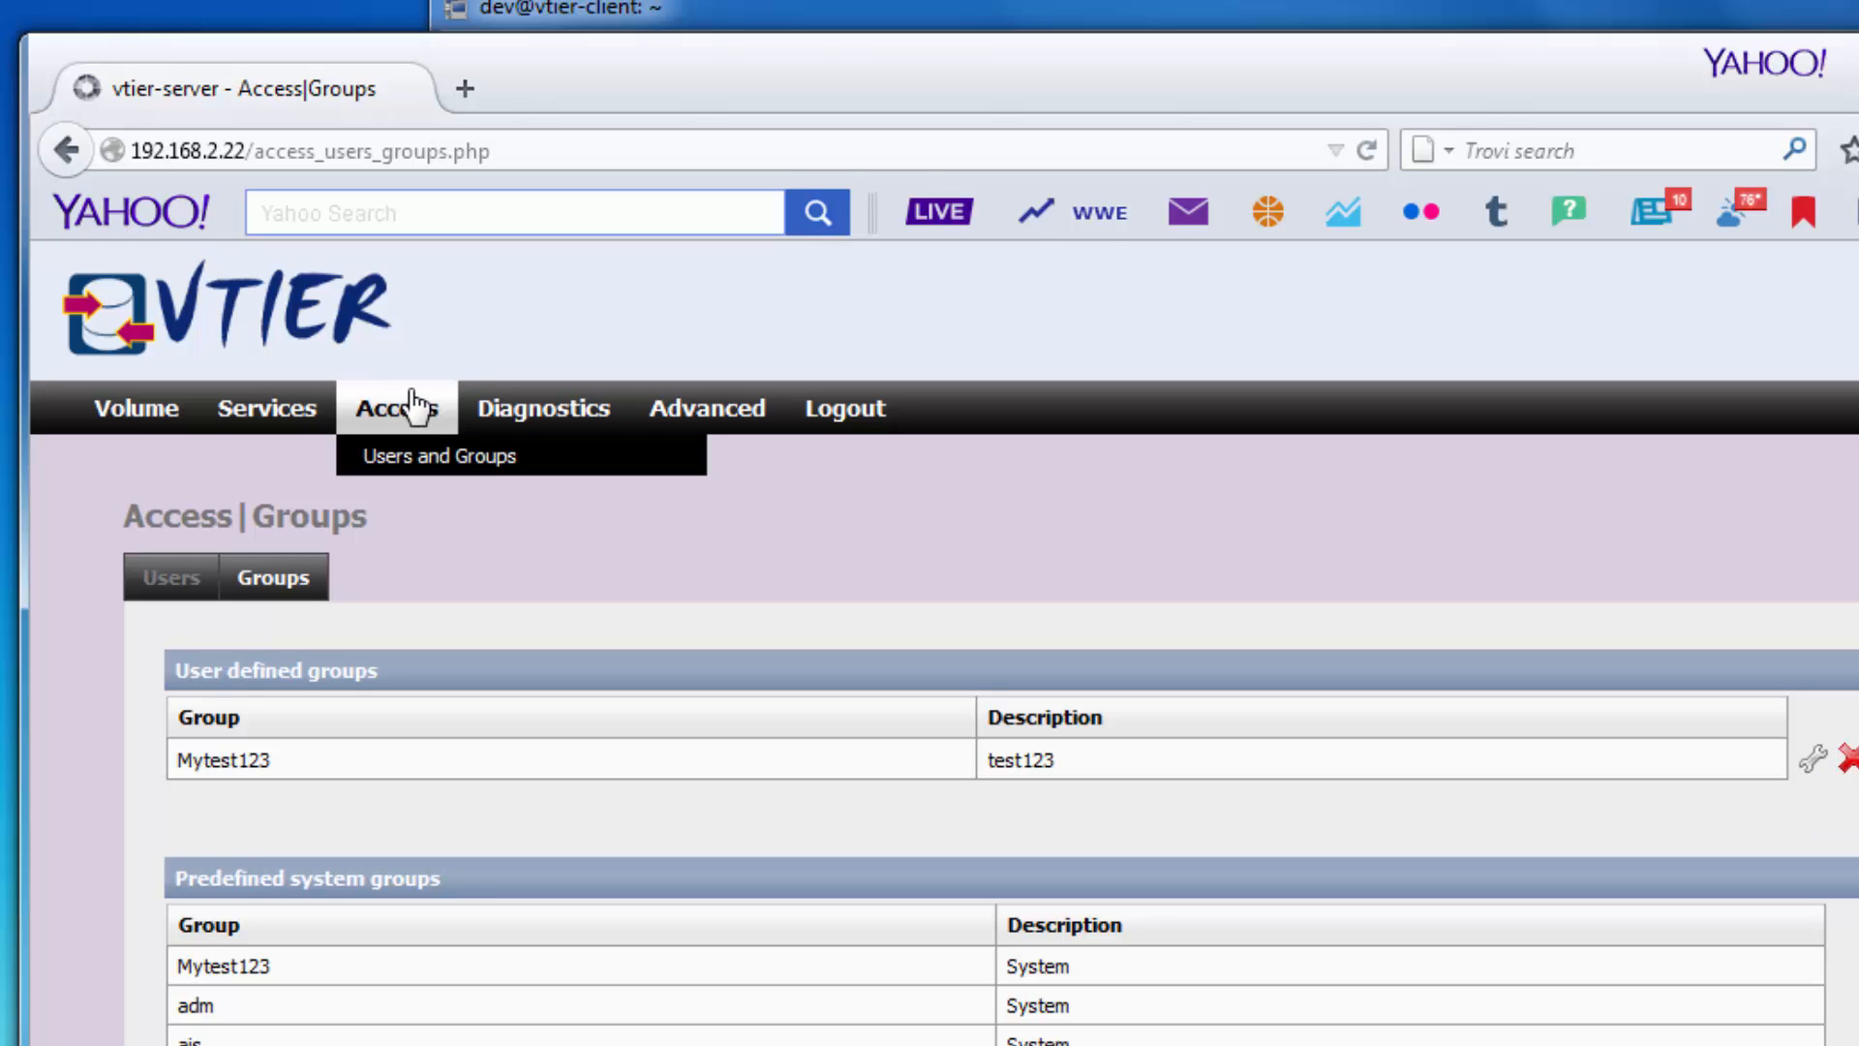
Check the Diagnostics log and its log types, then view the system load graphs.
left_click(531, 453)
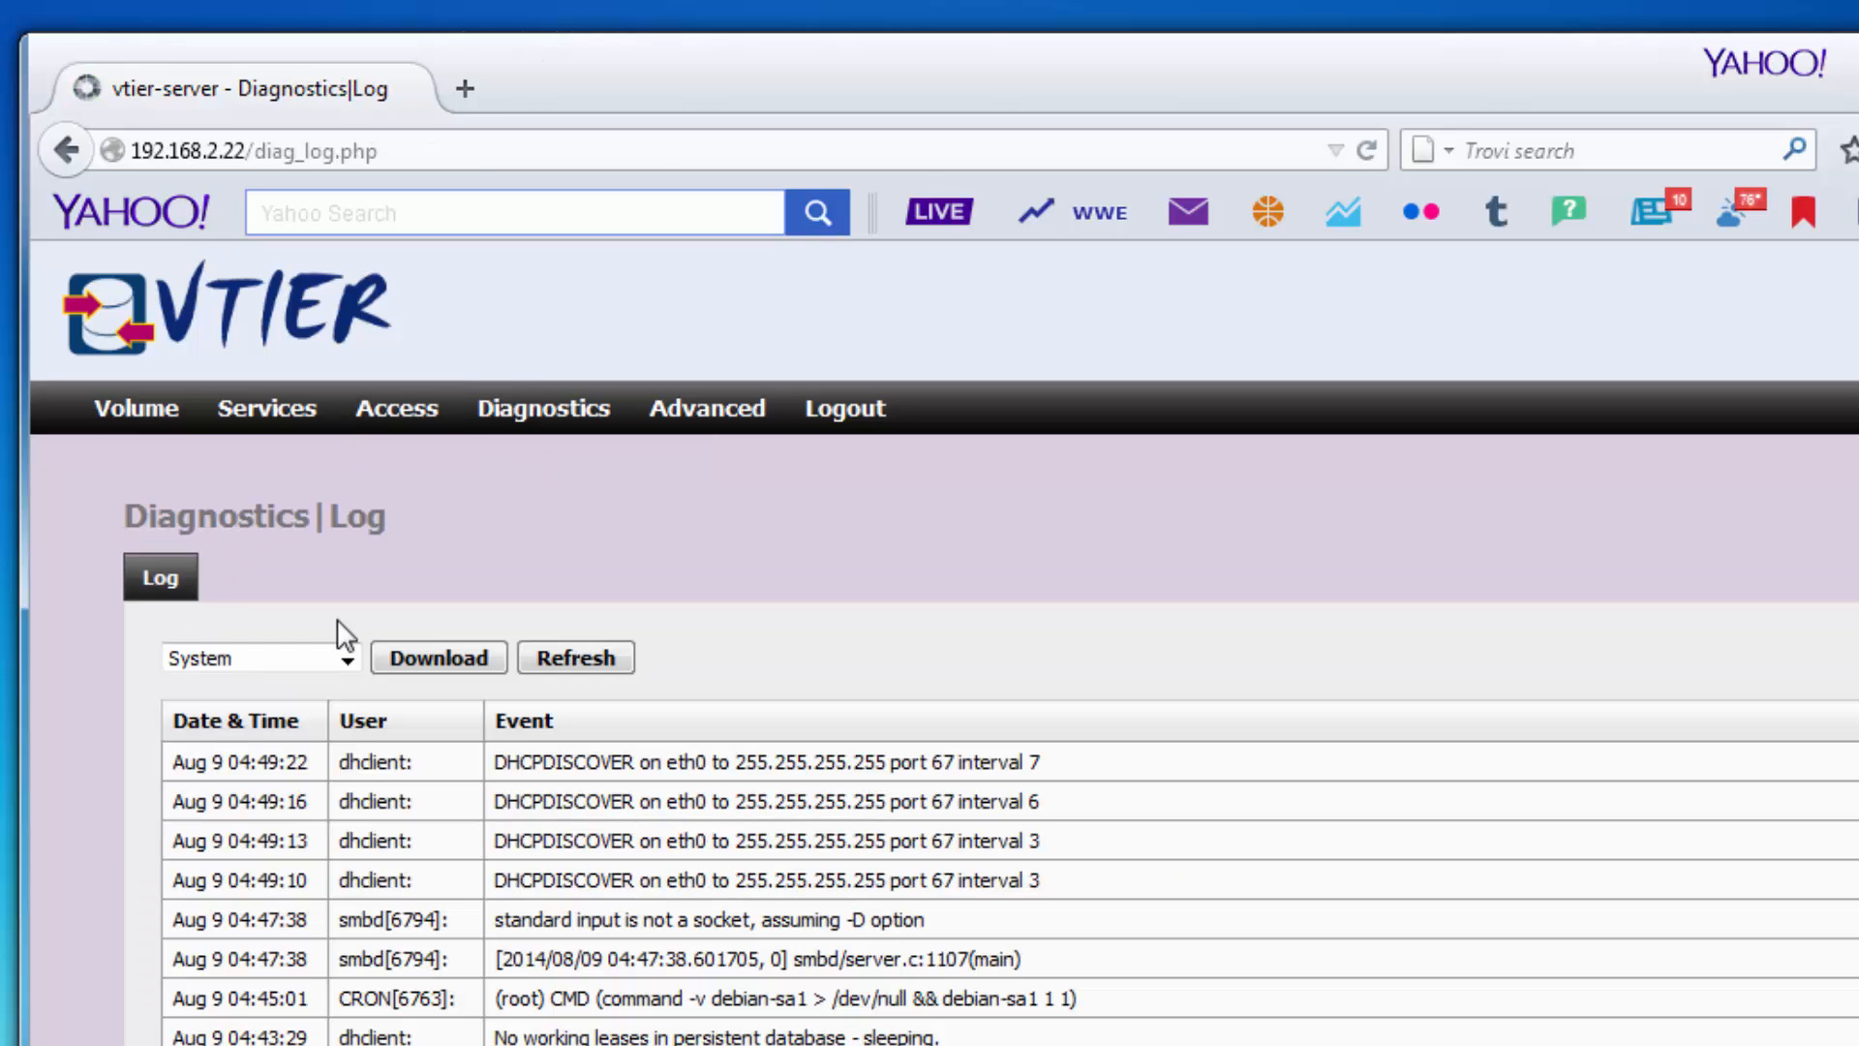
left_click(346, 660)
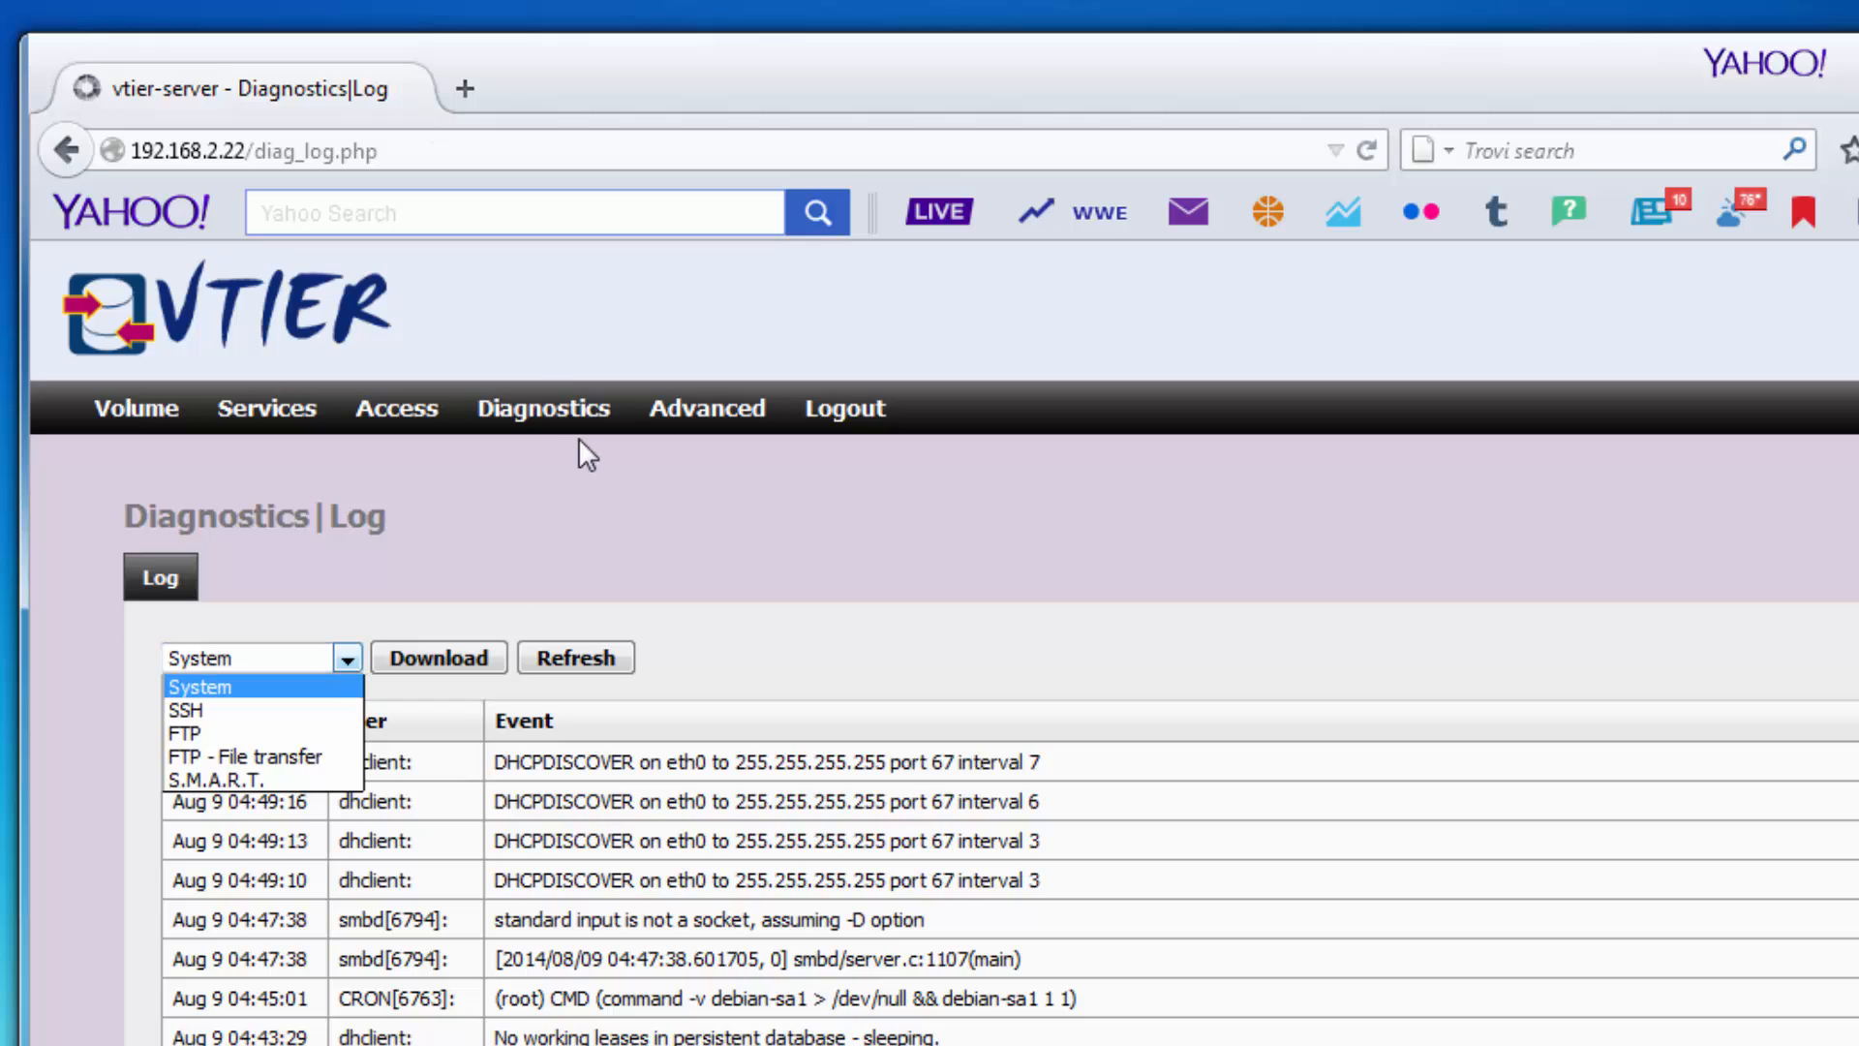
mouse_move(539, 418)
left_click(527, 509)
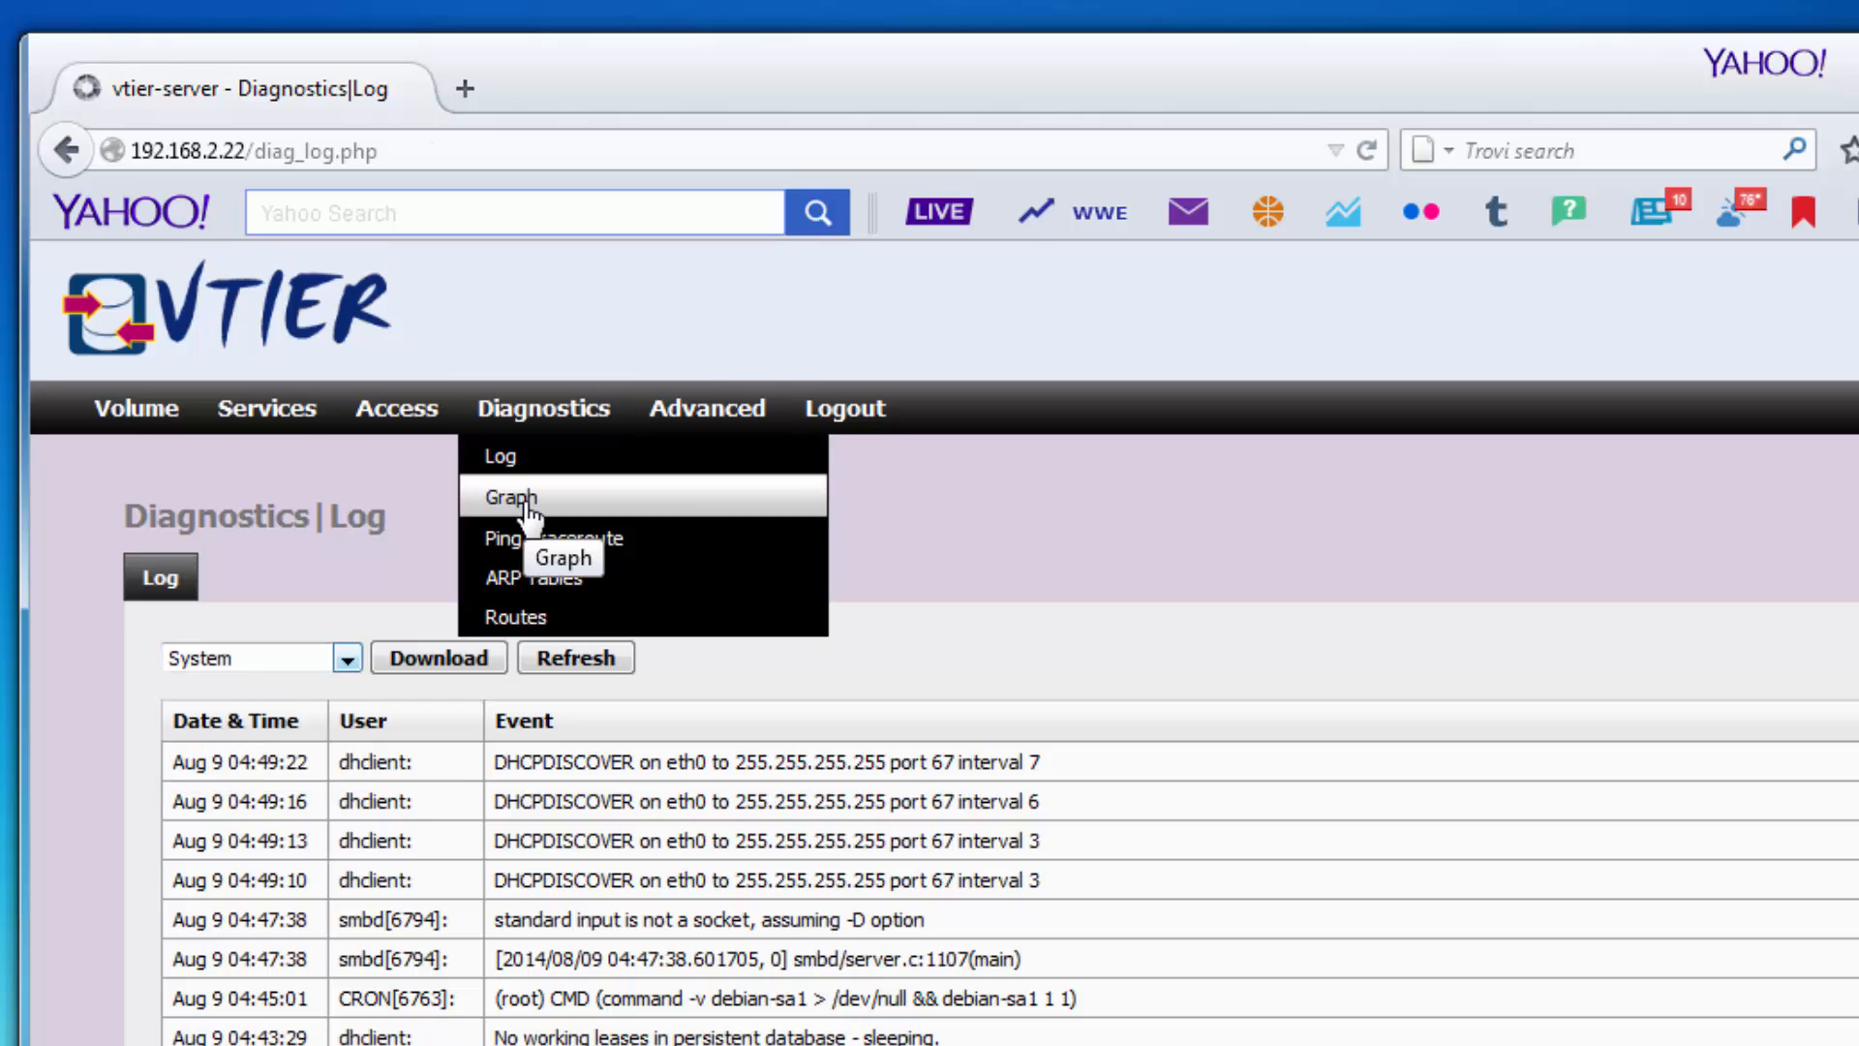
left_click(528, 501)
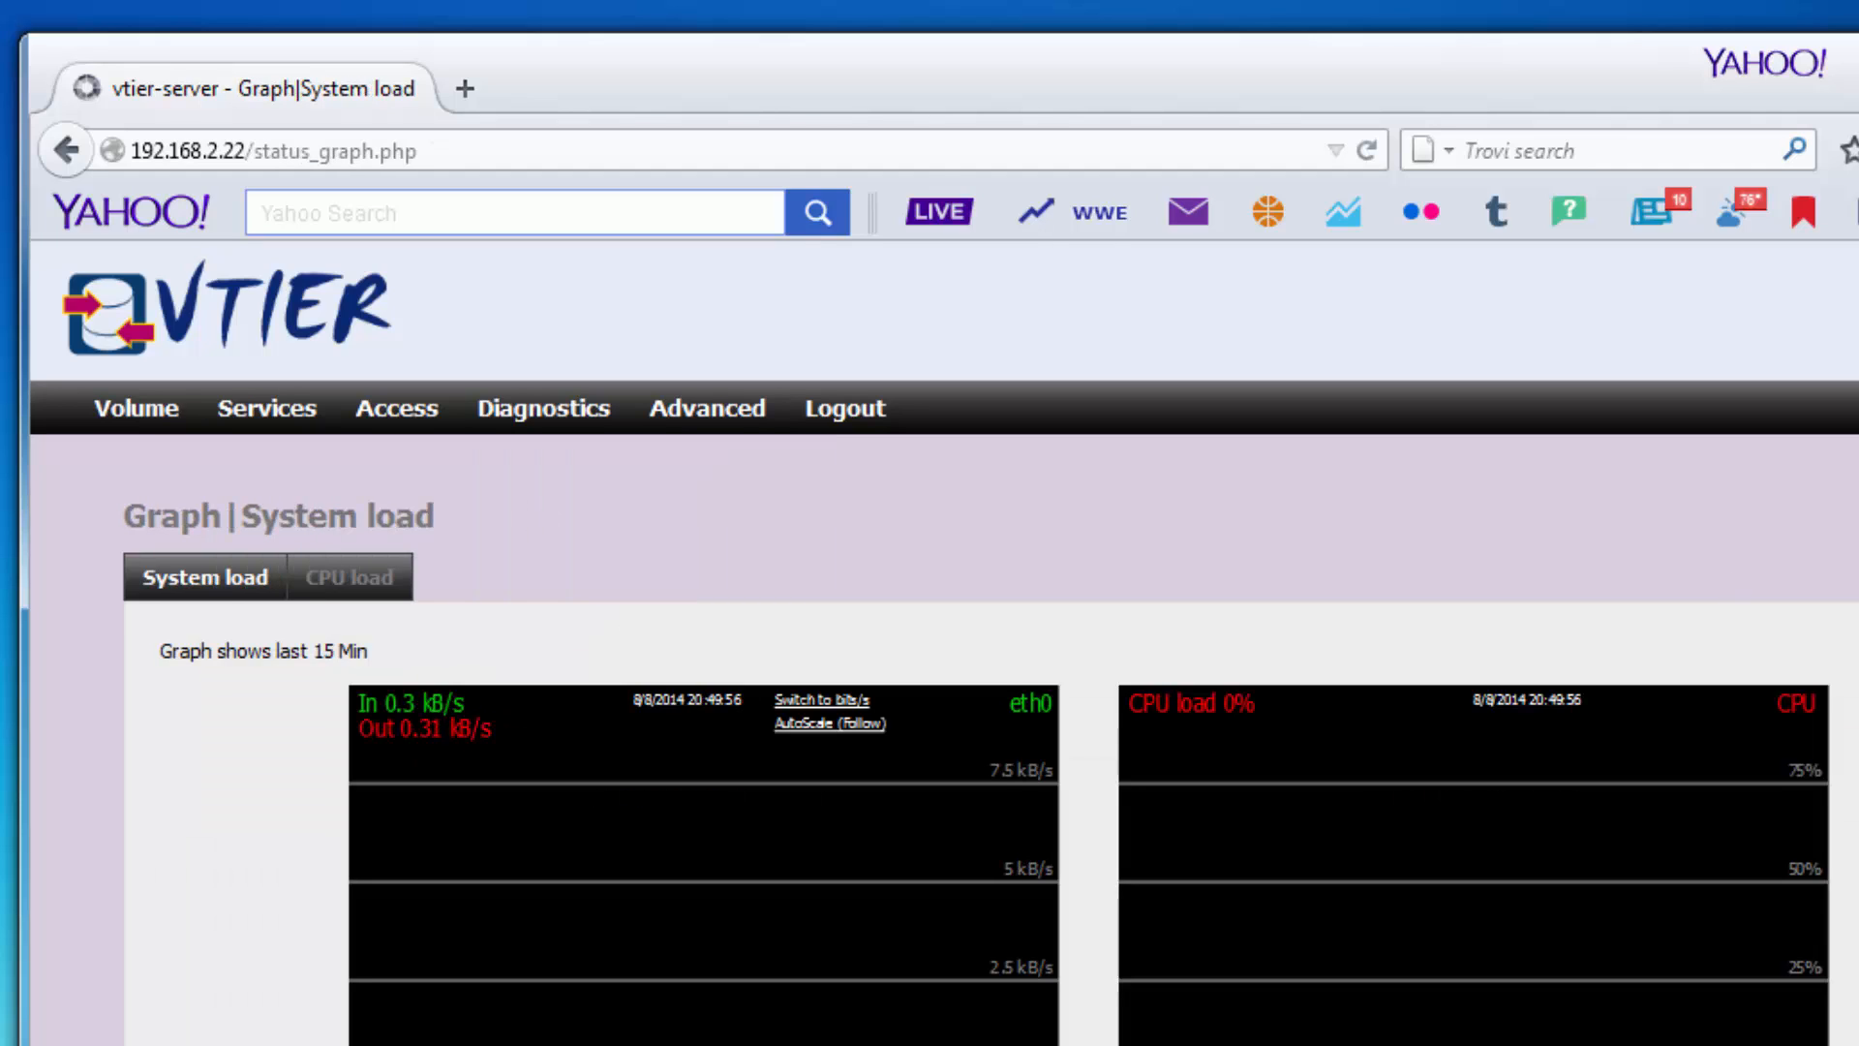
Paste the two copied items (1.29 GB) into the Oracle1 share on 192.168.2.22.
key("alt+Tab")
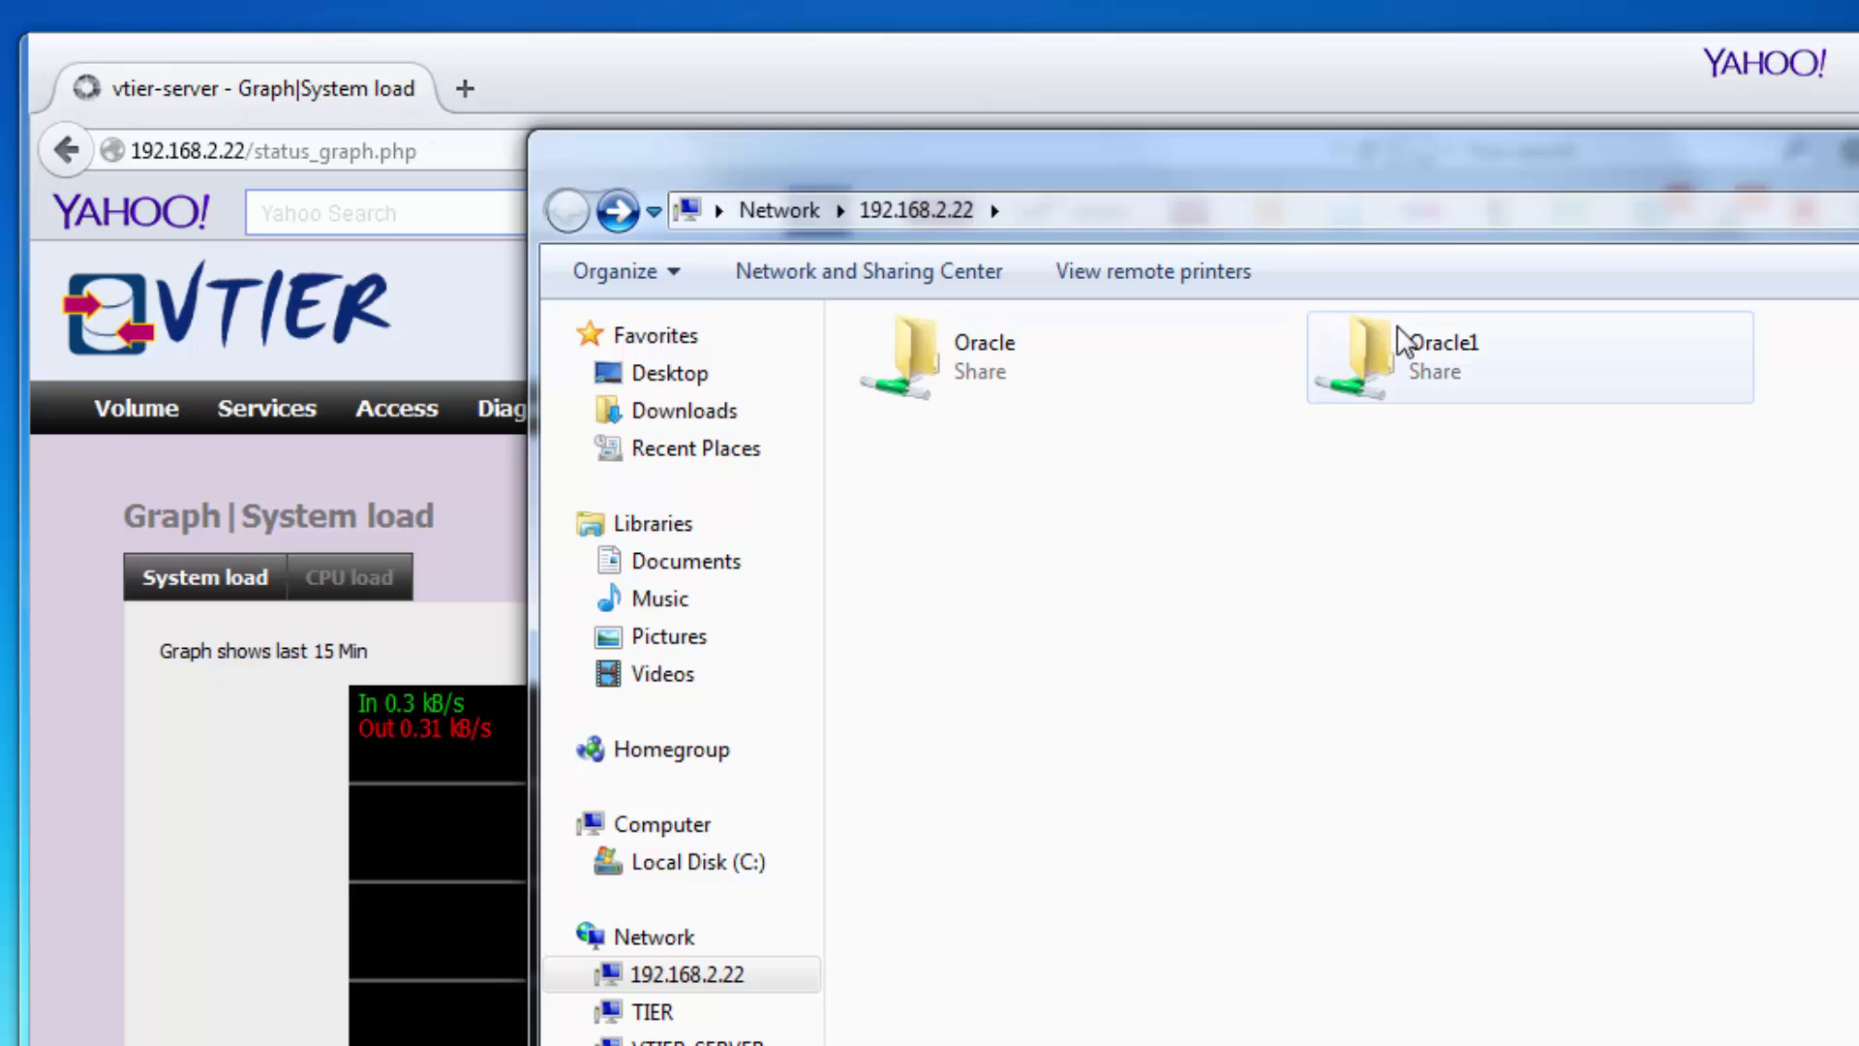
double_click(1429, 353)
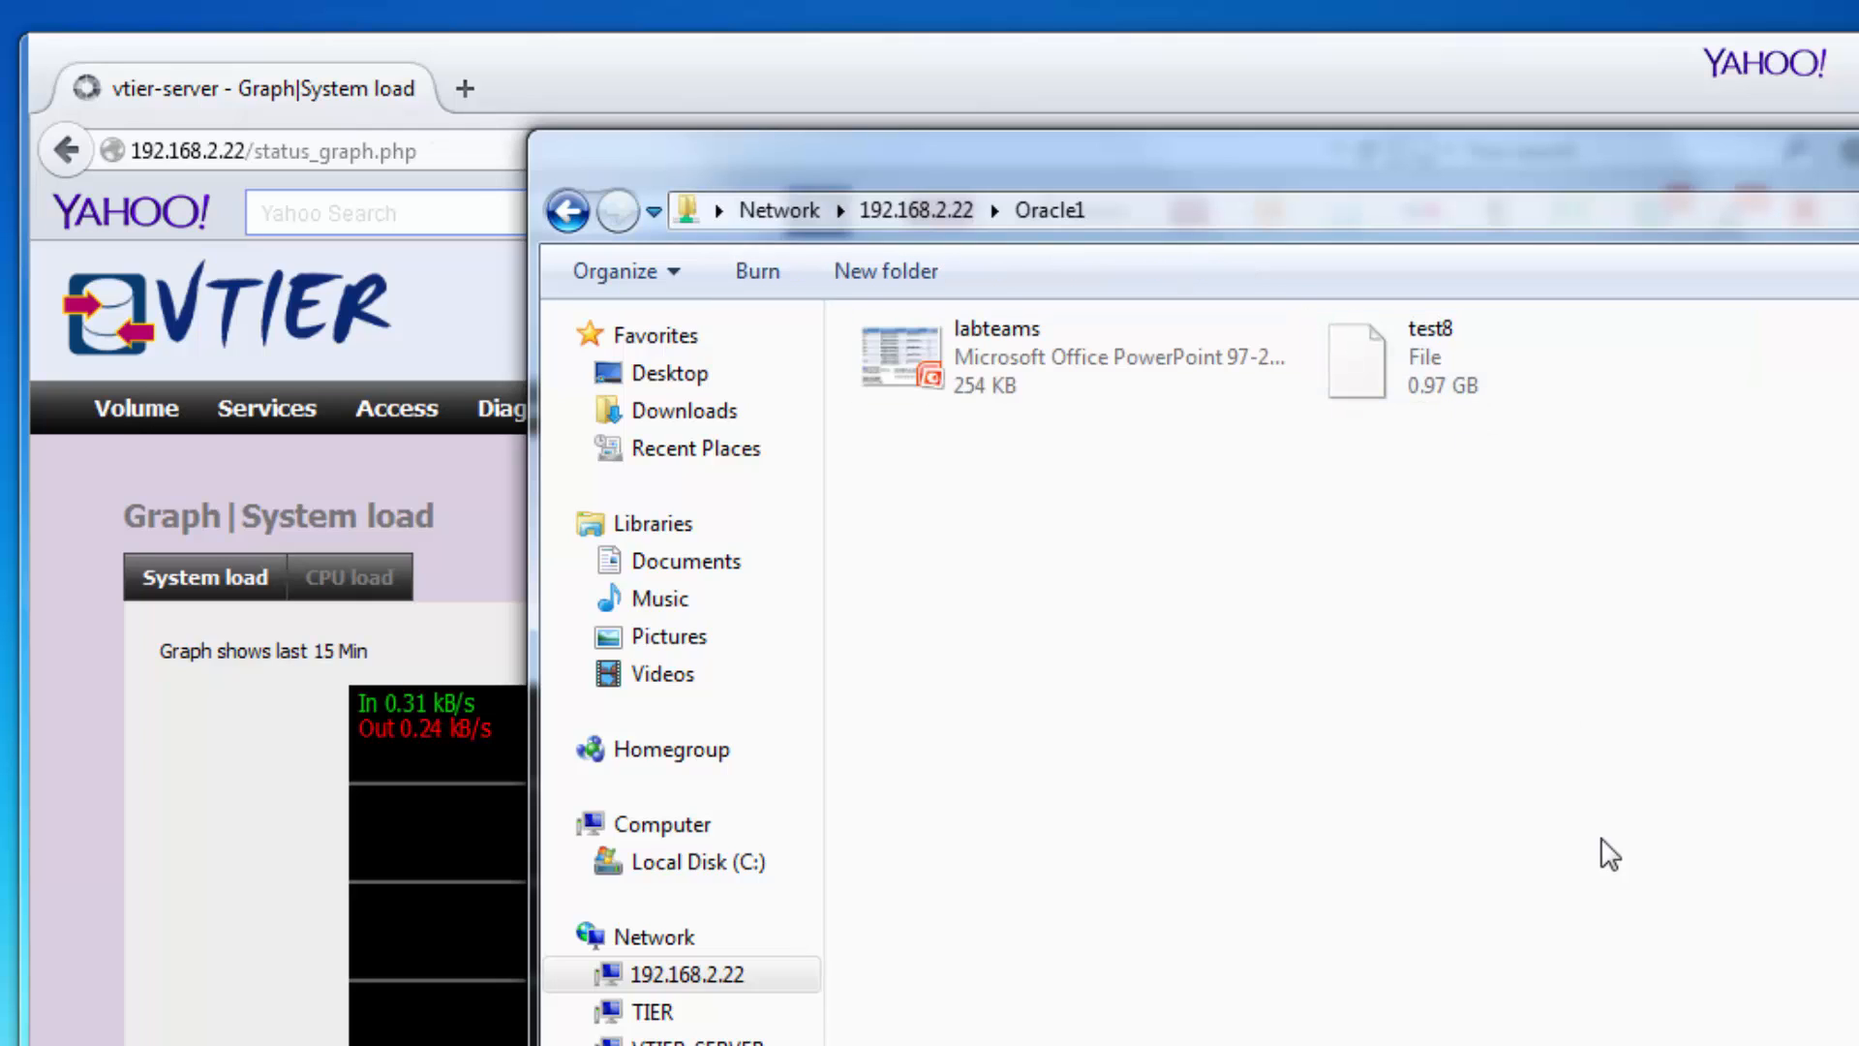
right_click(1598, 749)
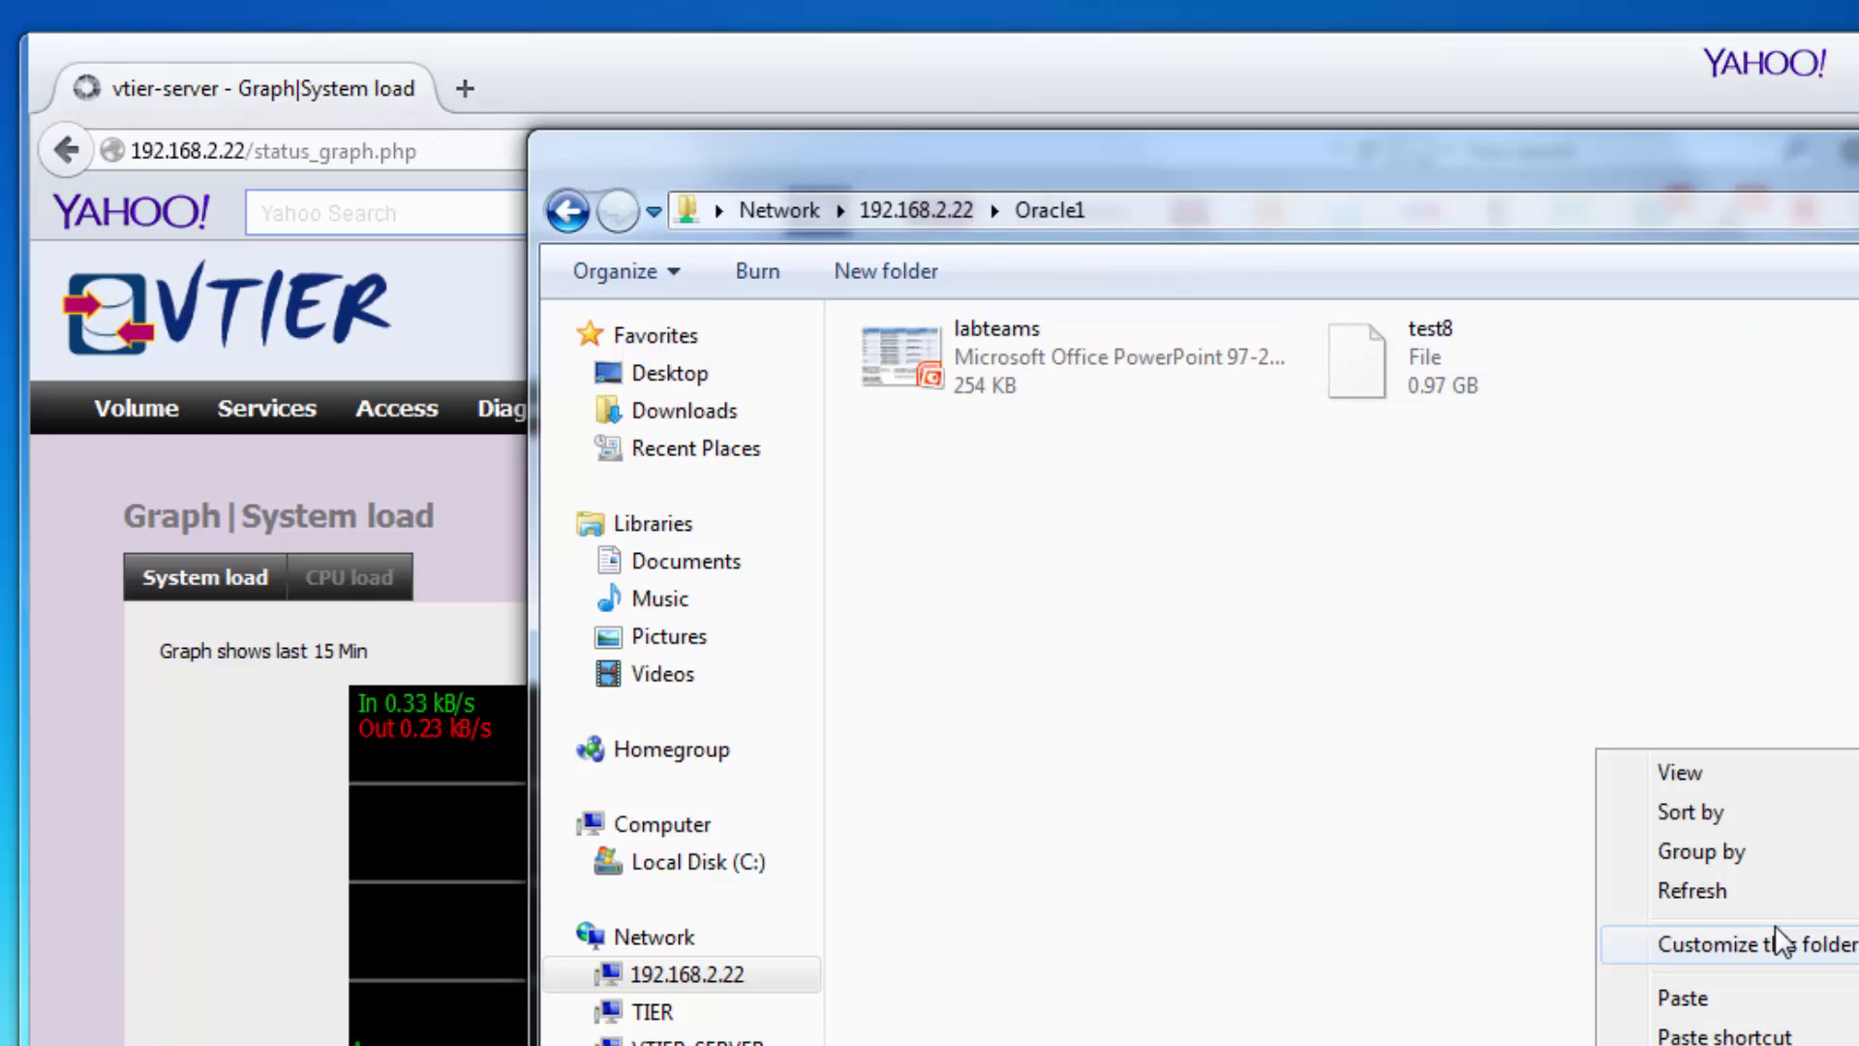
left_click(1774, 997)
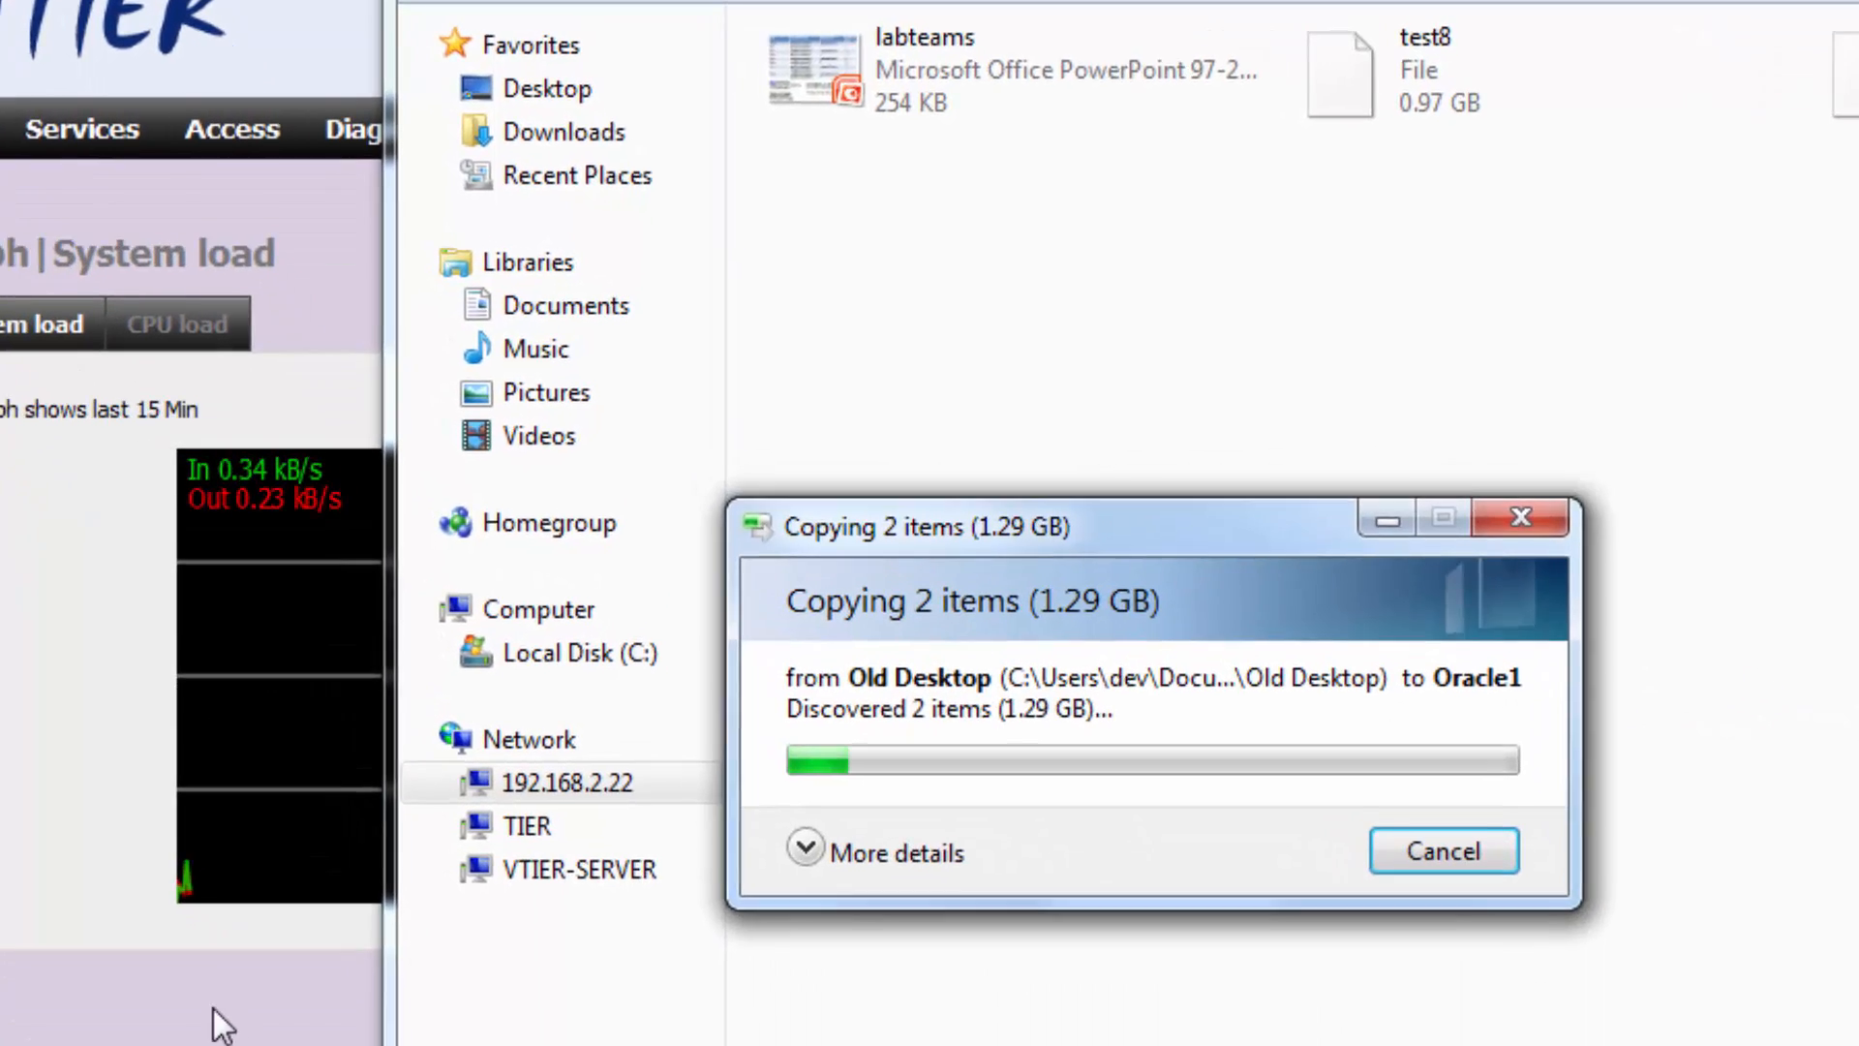
left_click(212, 1009)
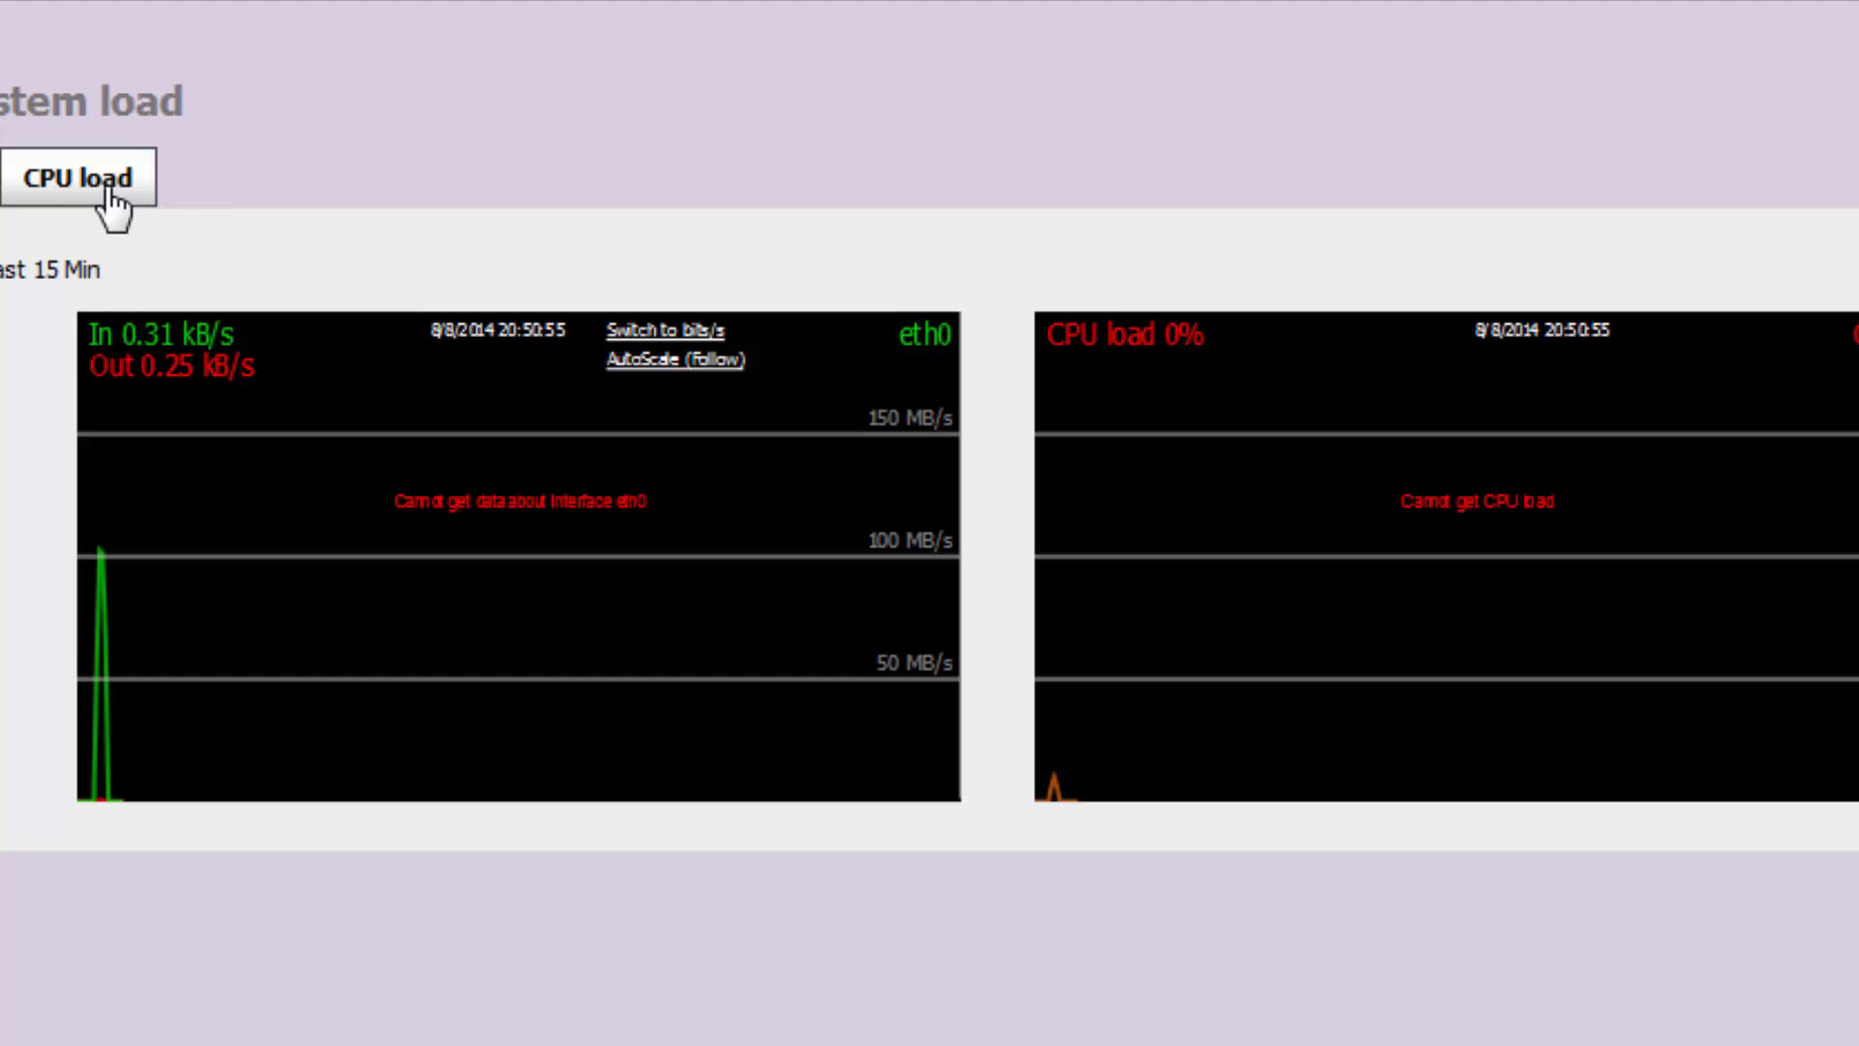
Switch to CPU load and scroll through the per-core graphs for CPU 0–3.
left_click(112, 193)
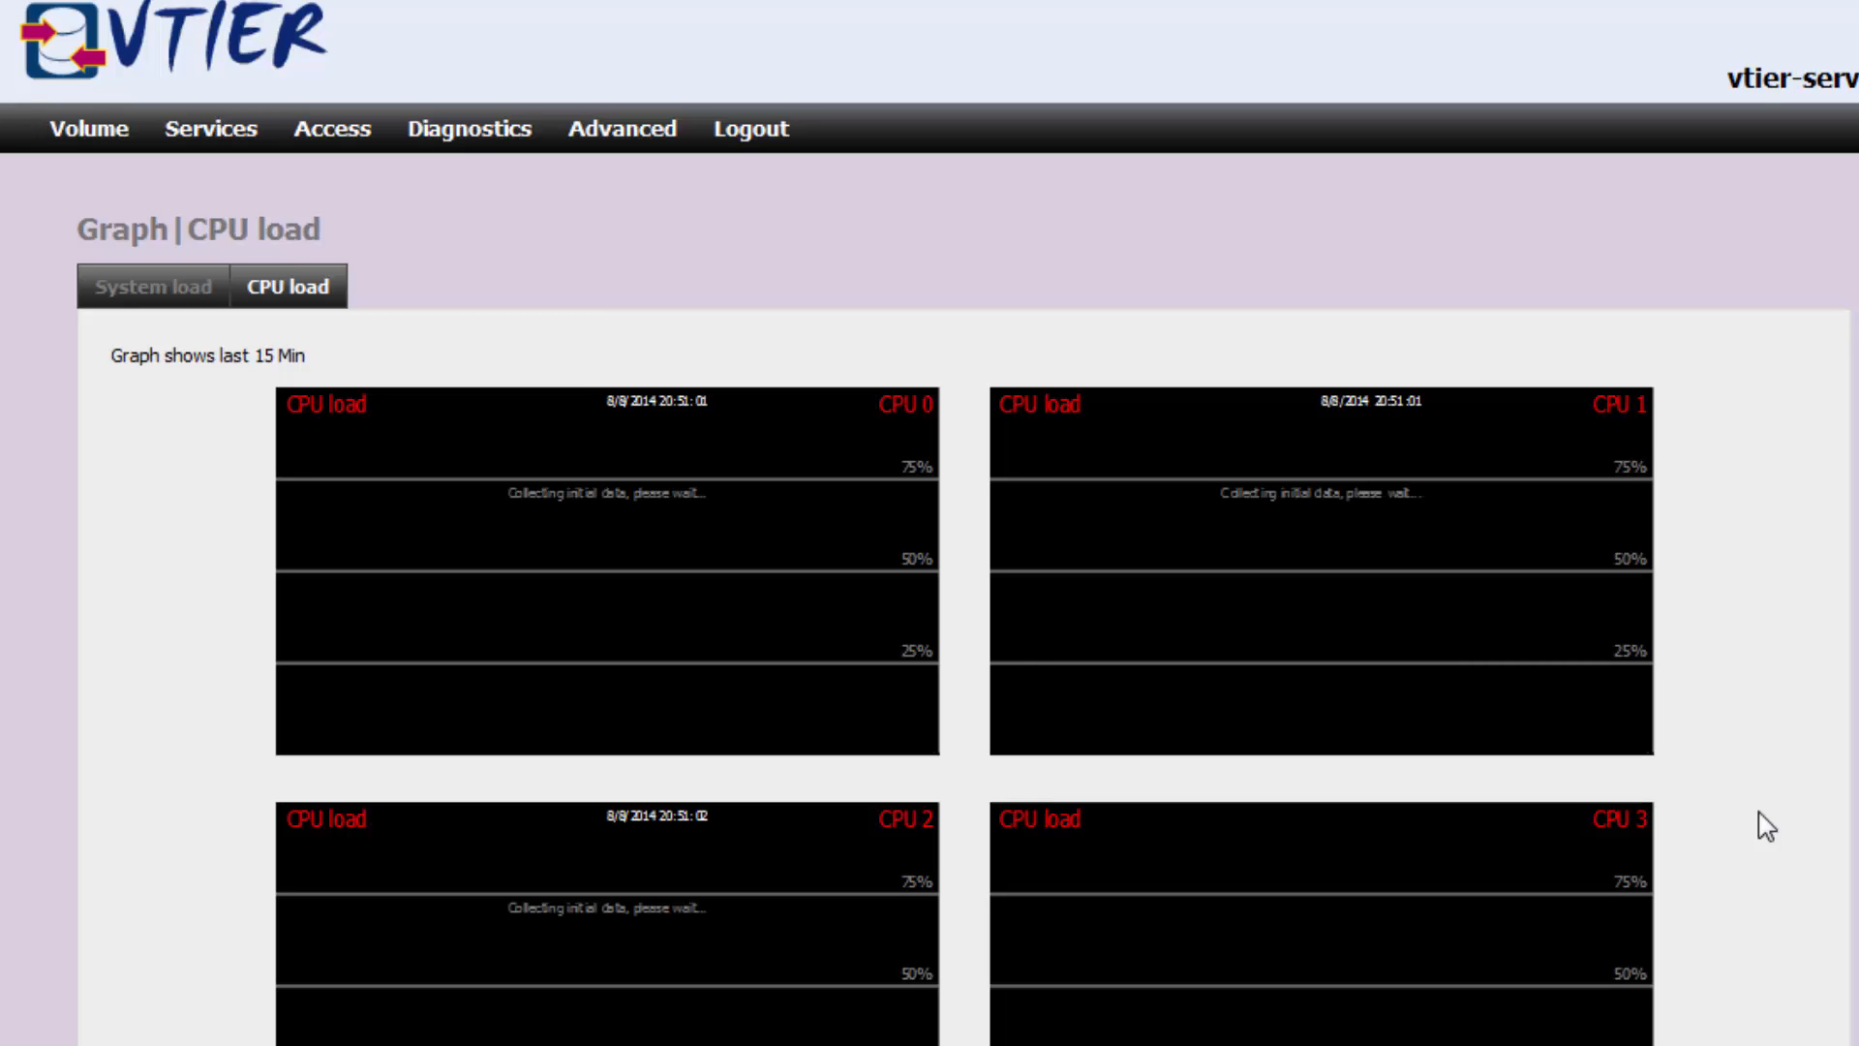
scroll(1766, 826, "down", 5)
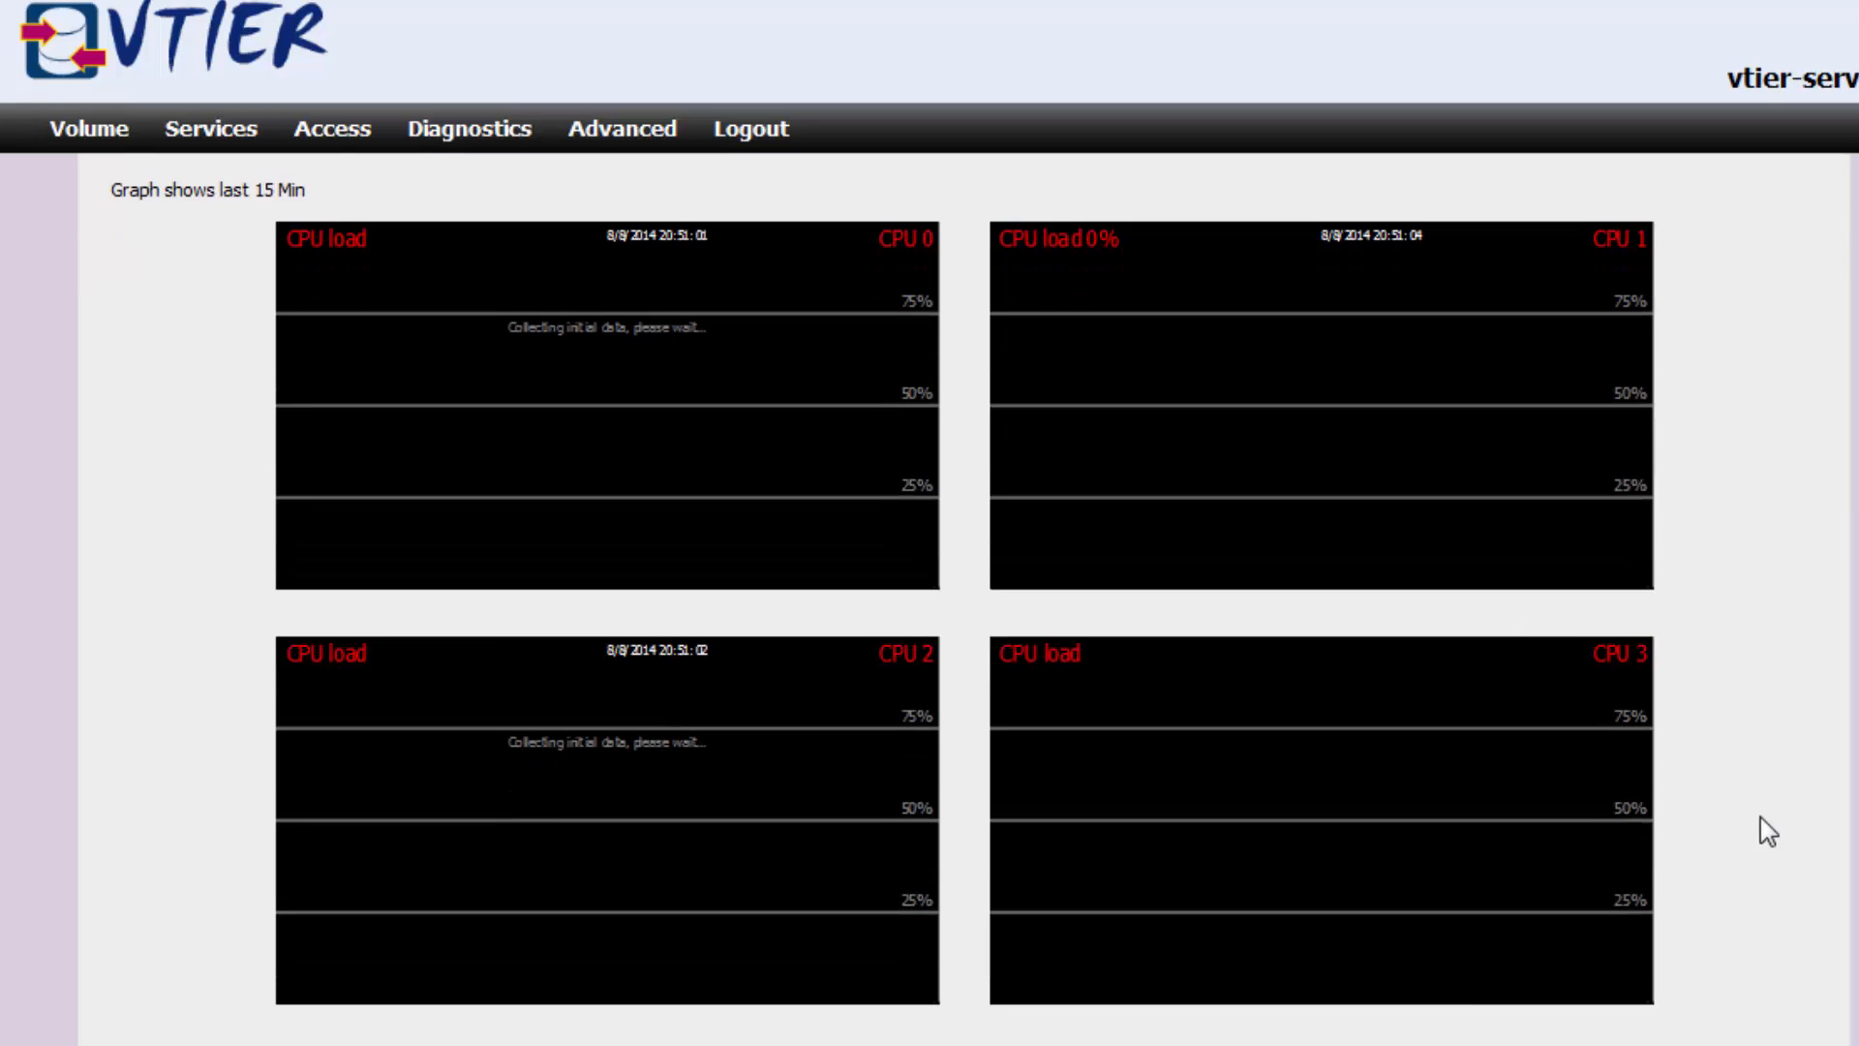
scroll(1778, 835, "down", 9)
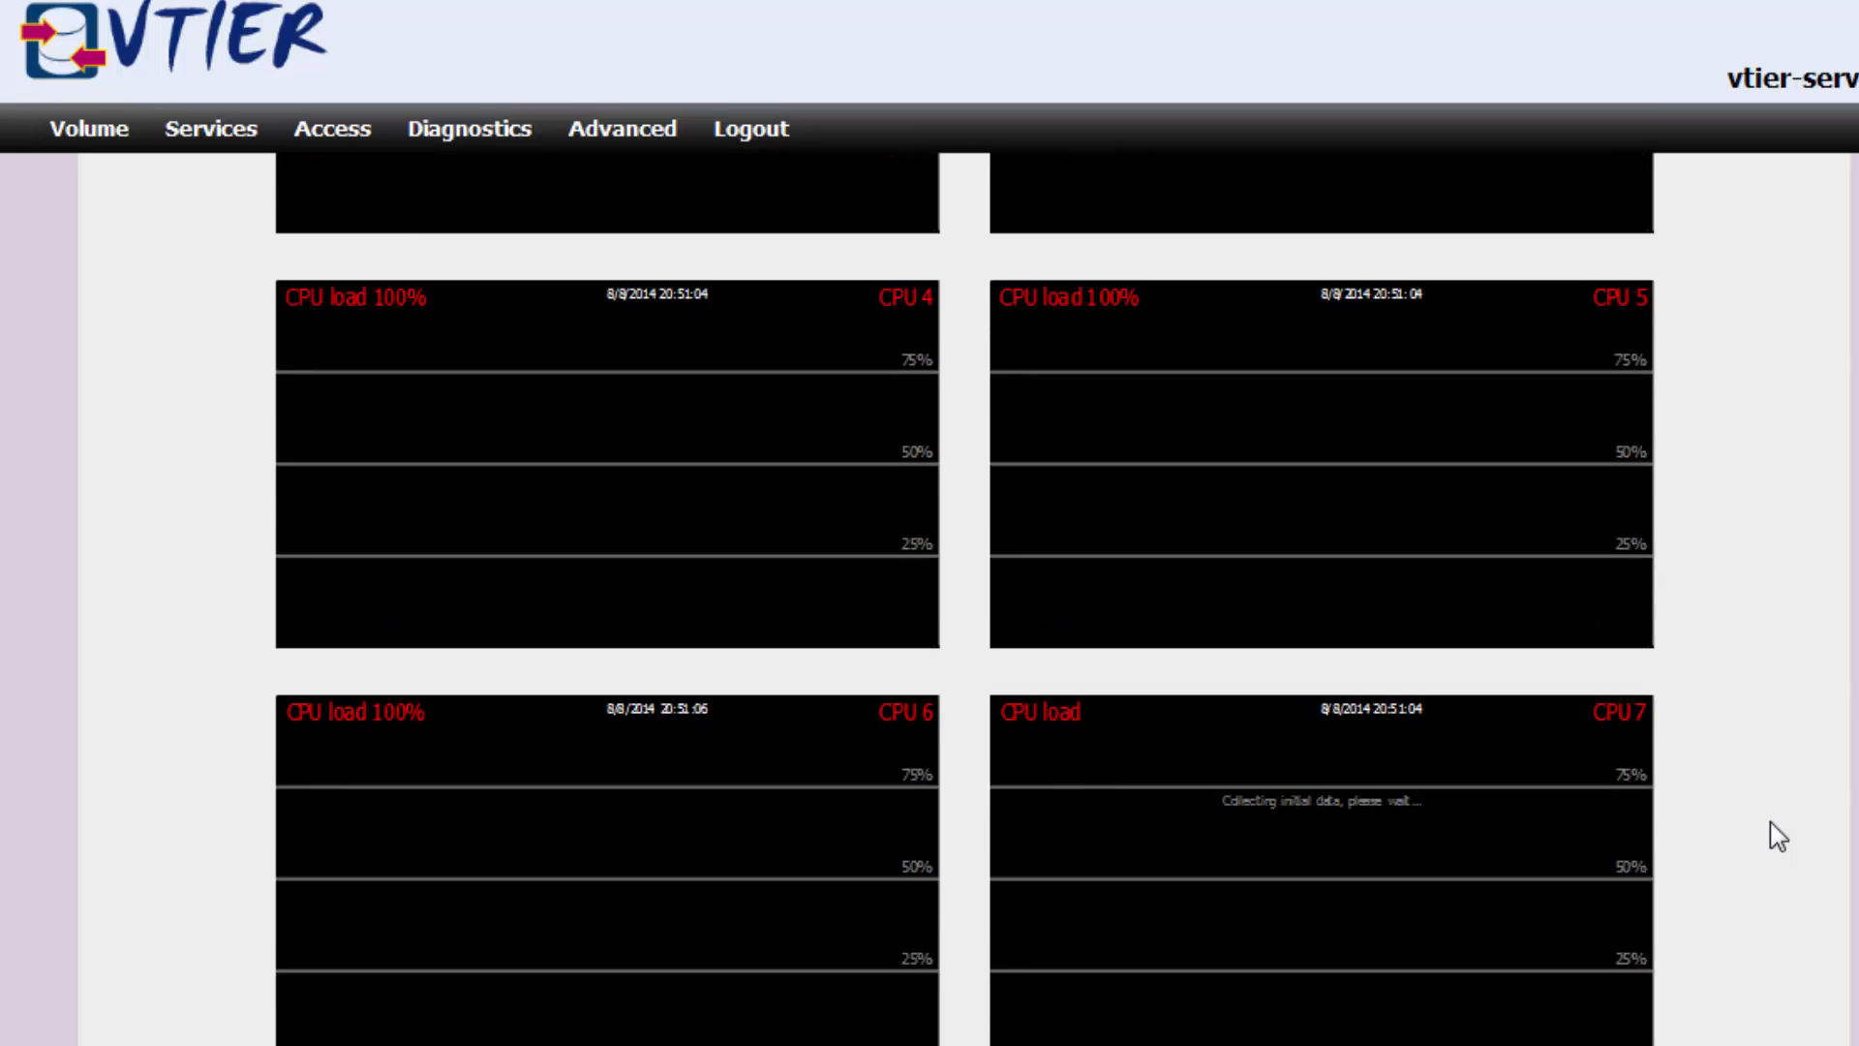
scroll(1783, 835, "up", 10)
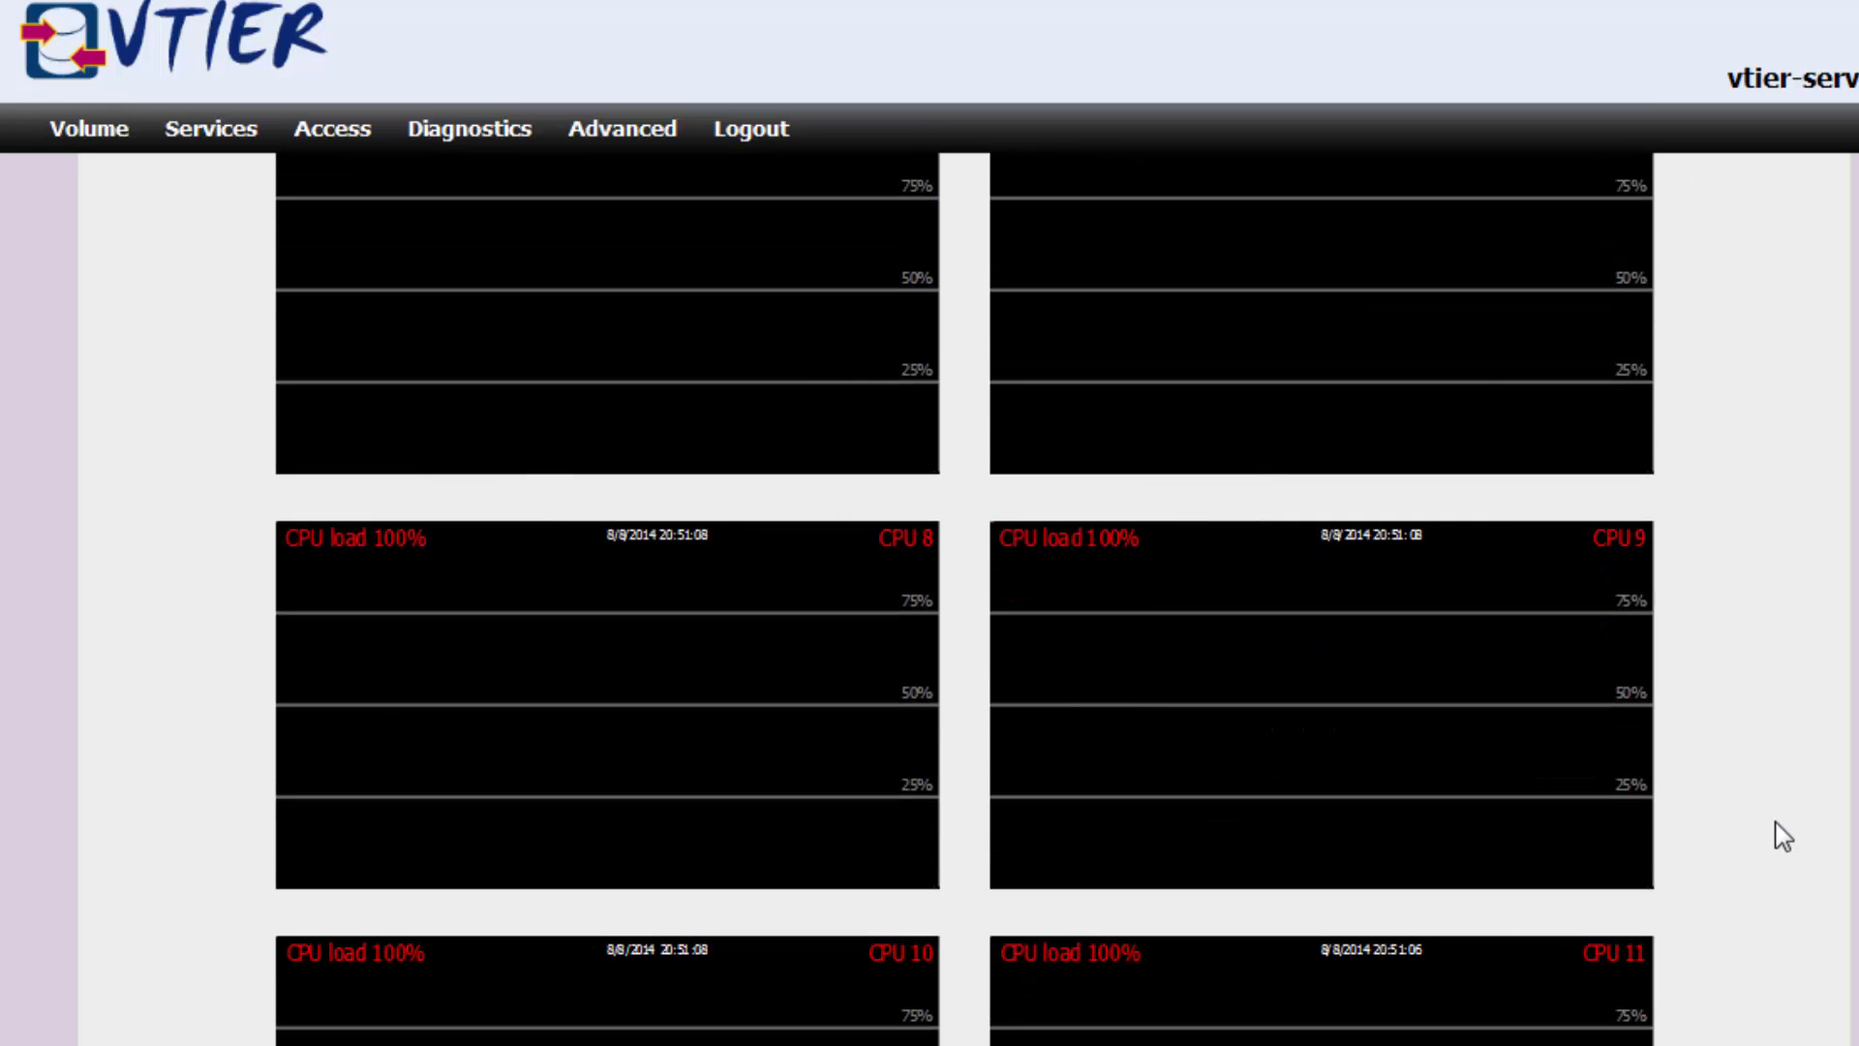
scroll(1783, 835, "up", 4)
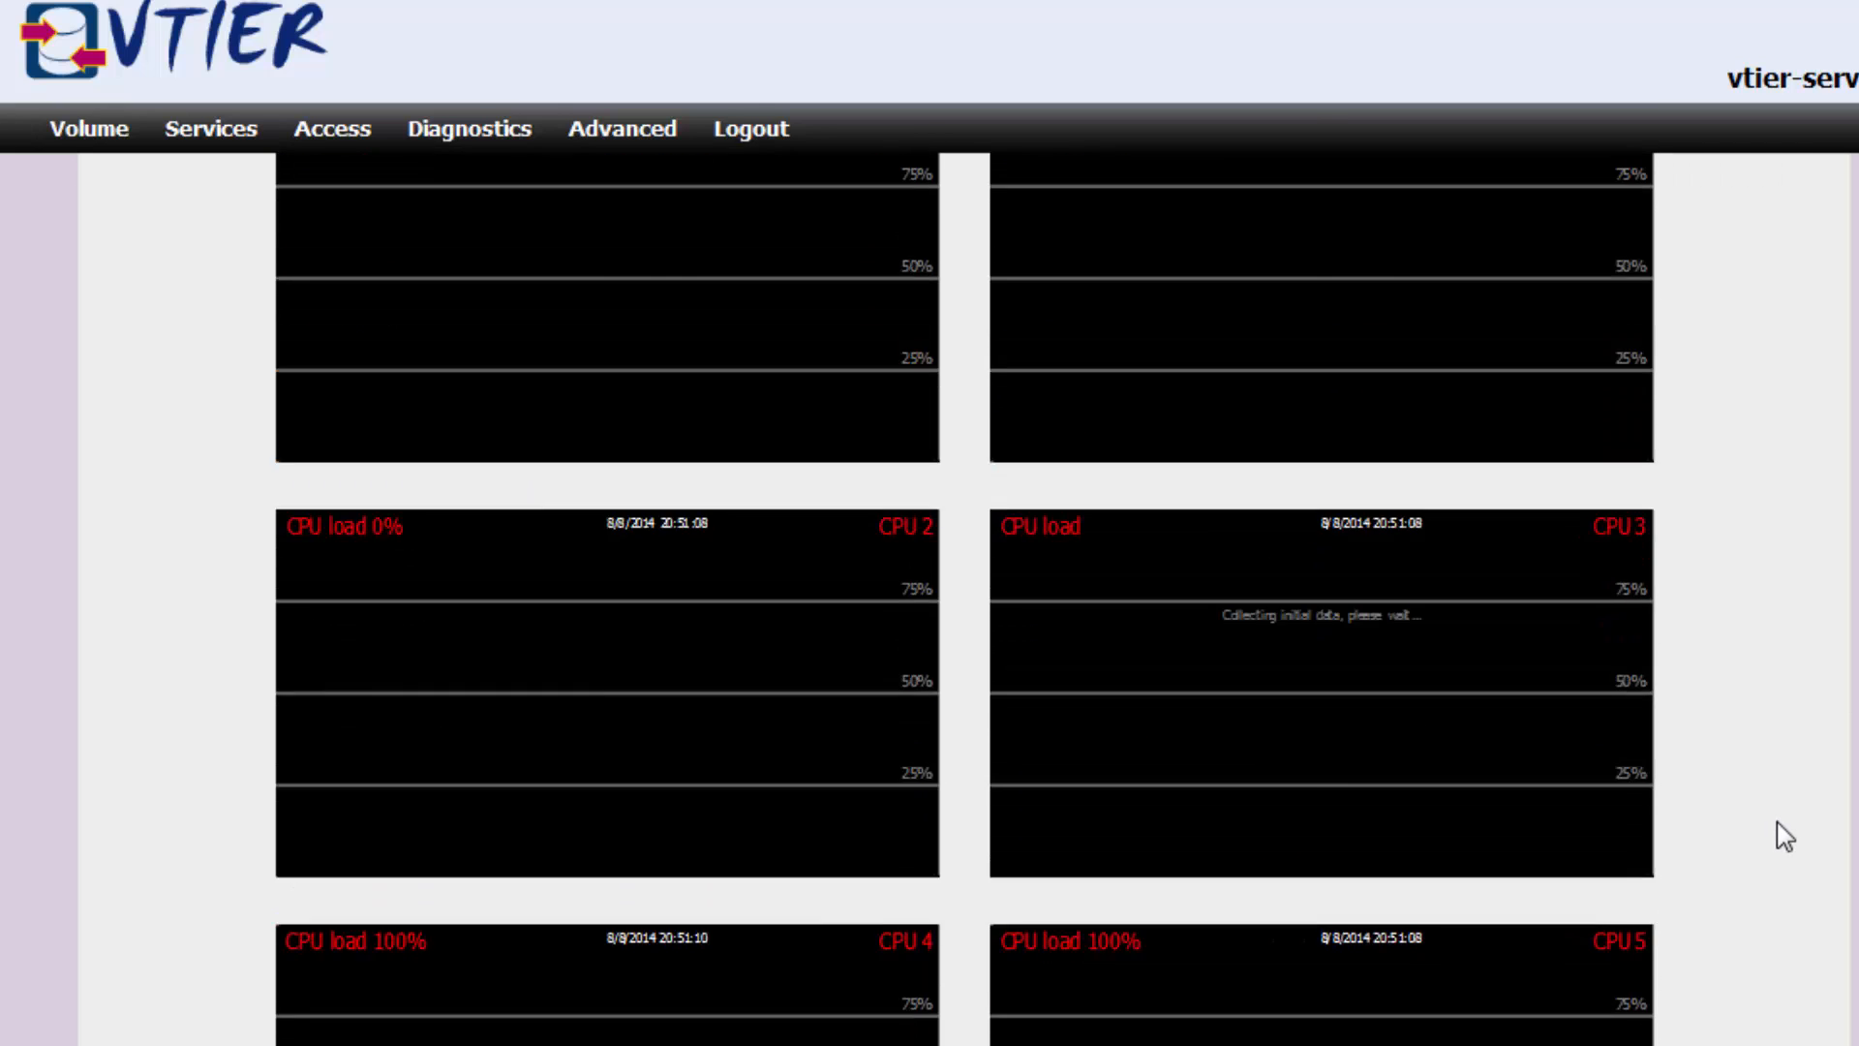
mouse_move(481, 147)
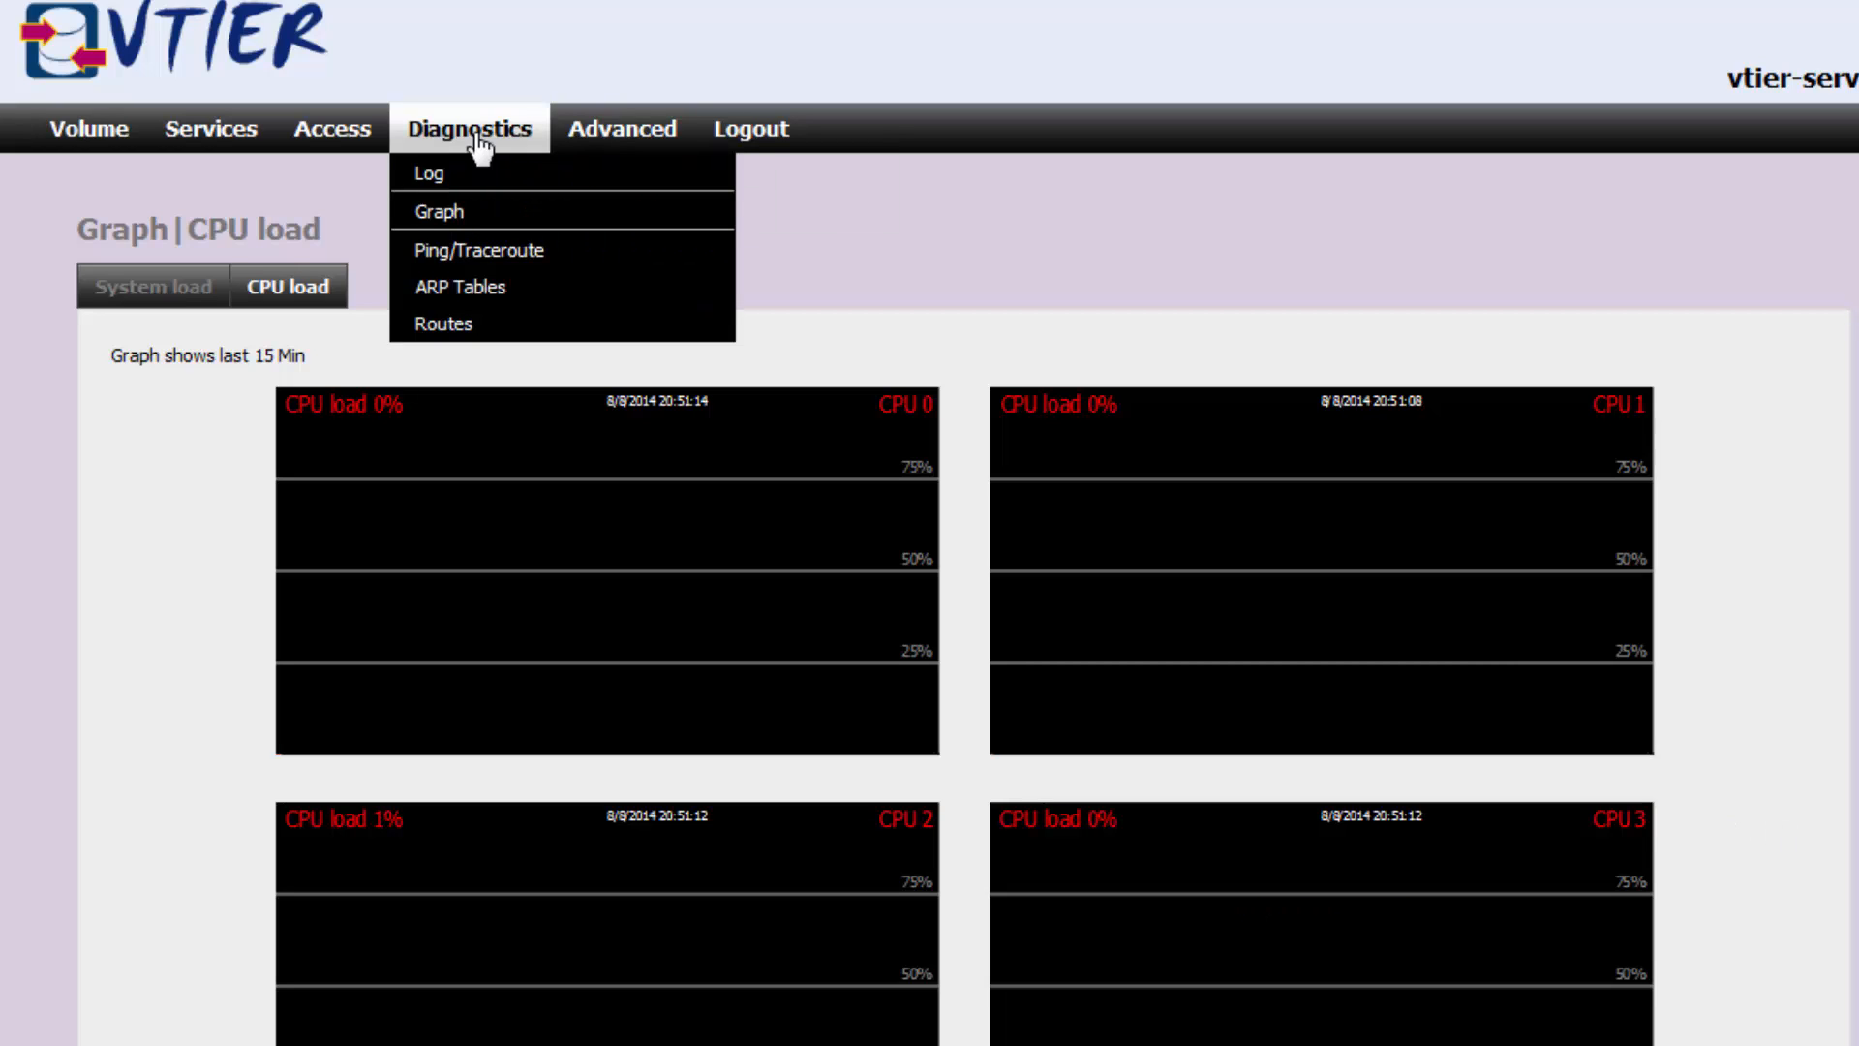
Ping host 192.168.2.11 from the server, which shows 100% packet loss.
left_click(512, 257)
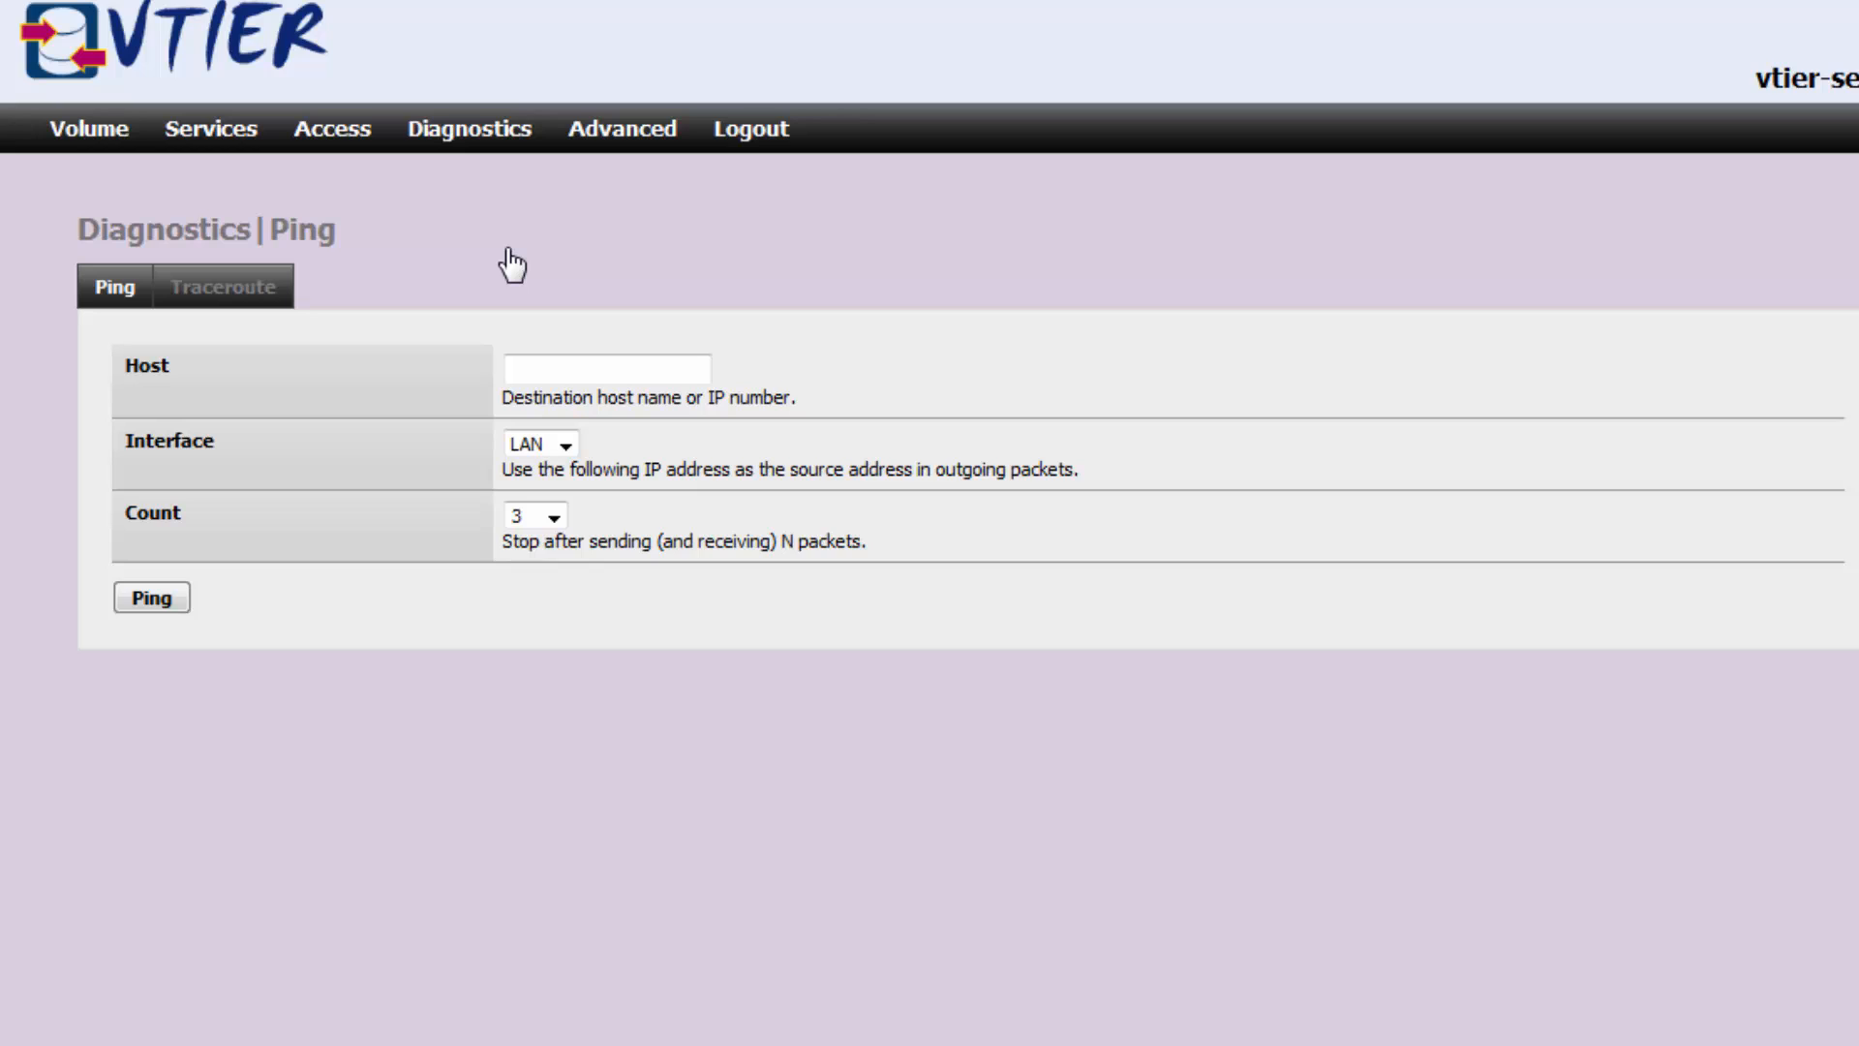
left_click(537, 371)
type("192.168.2.11")
left_click(142, 602)
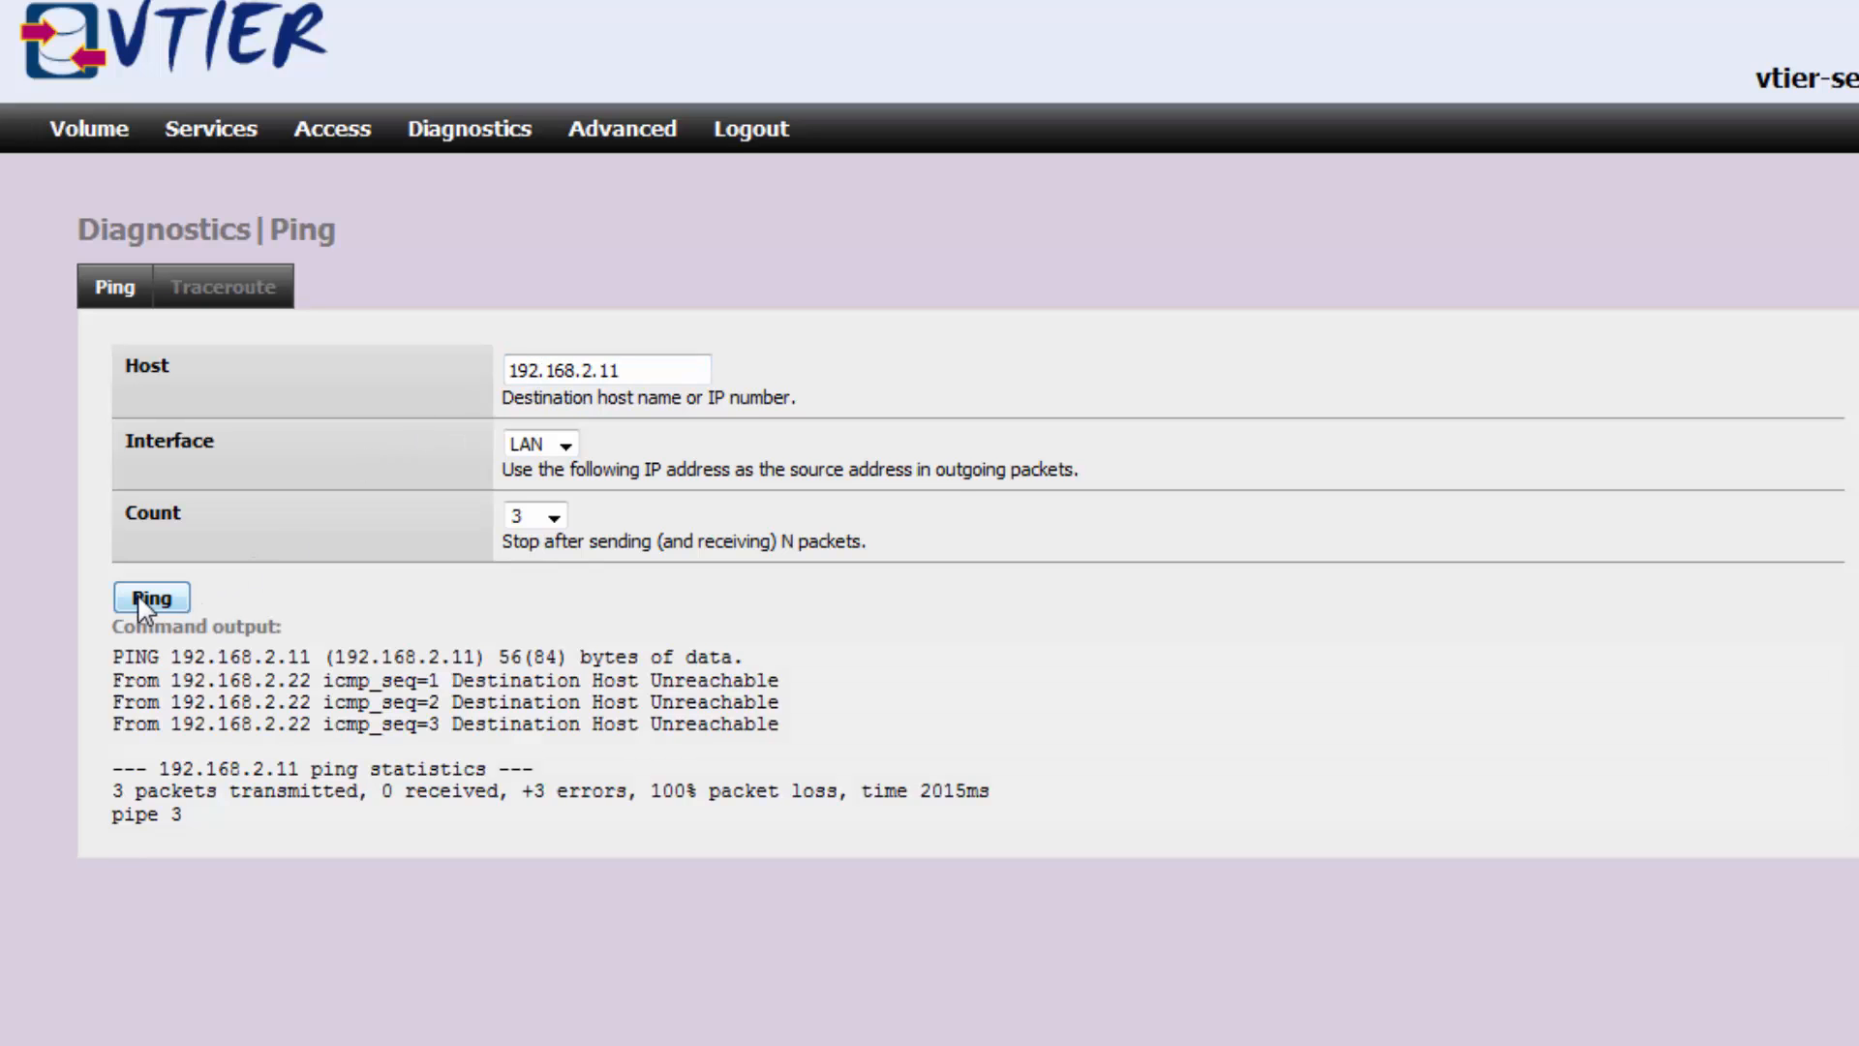
View the ARP table, then the routing table showing 192.168.2.0/255.255.255.0 on eth0.
mouse_move(487, 135)
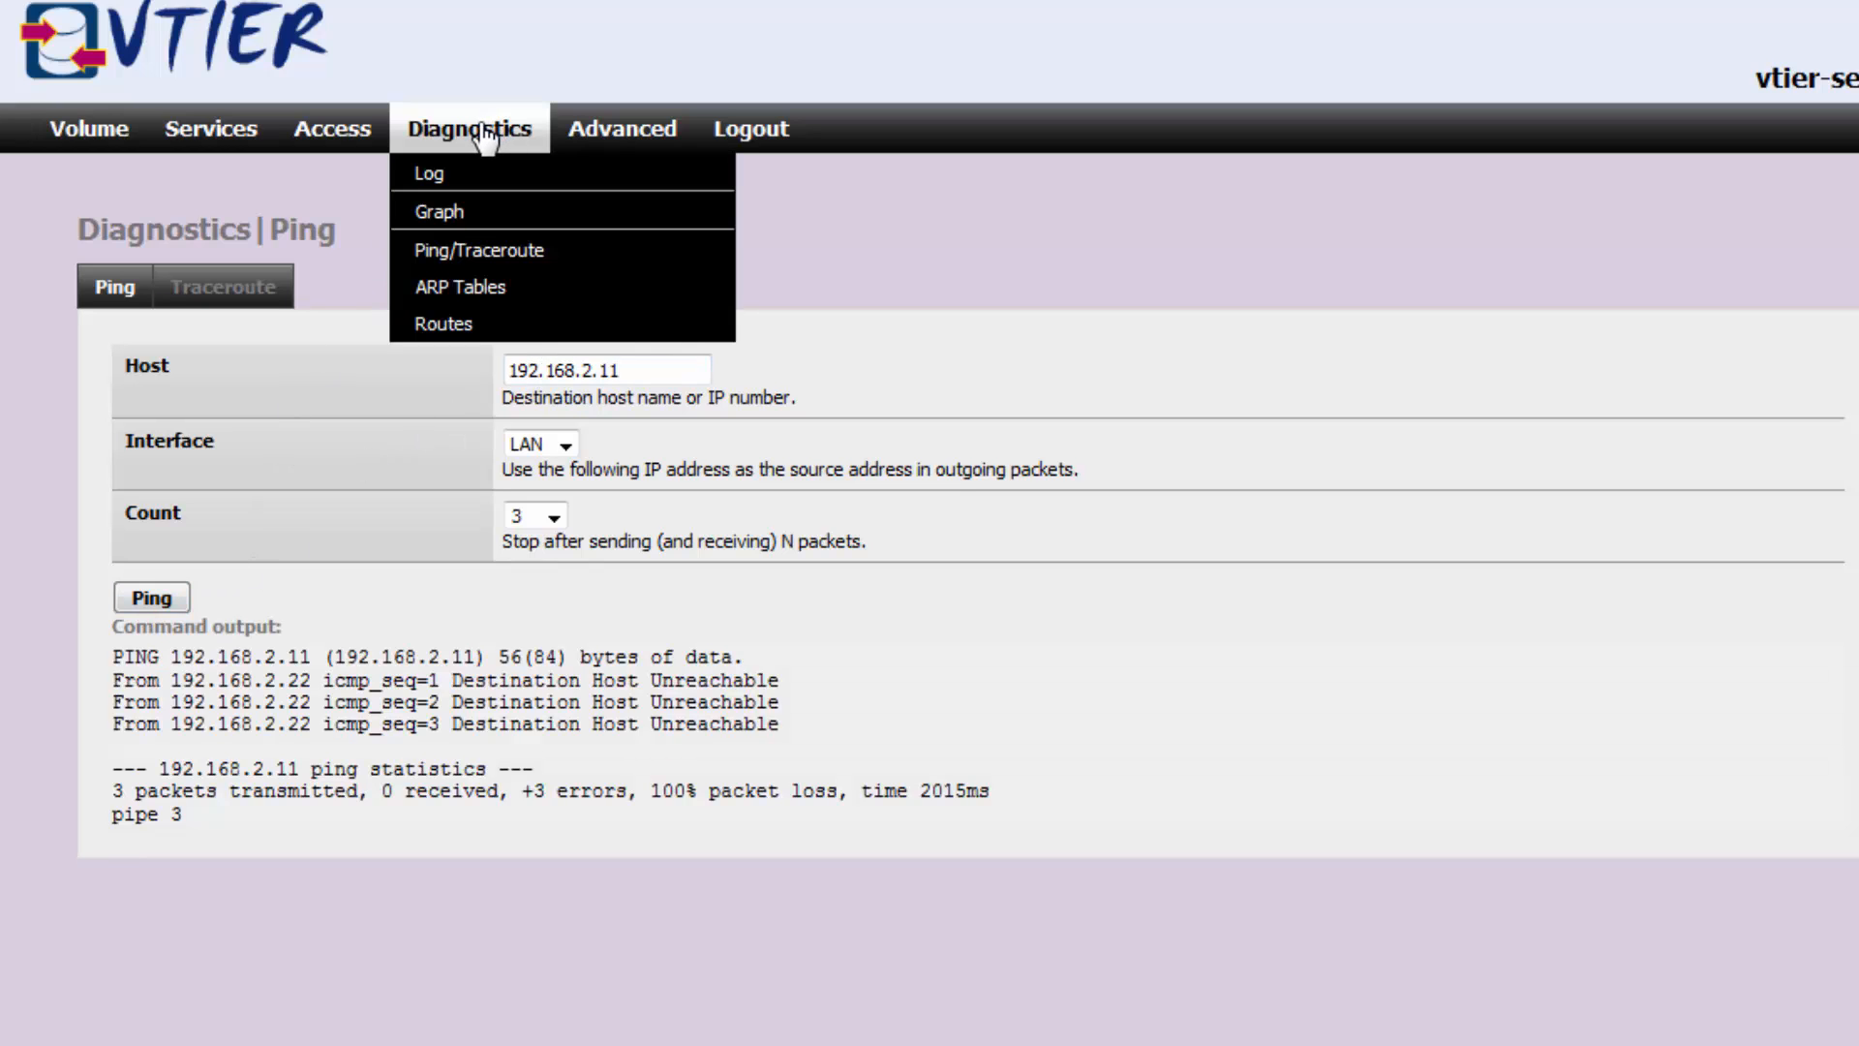
left_click(477, 291)
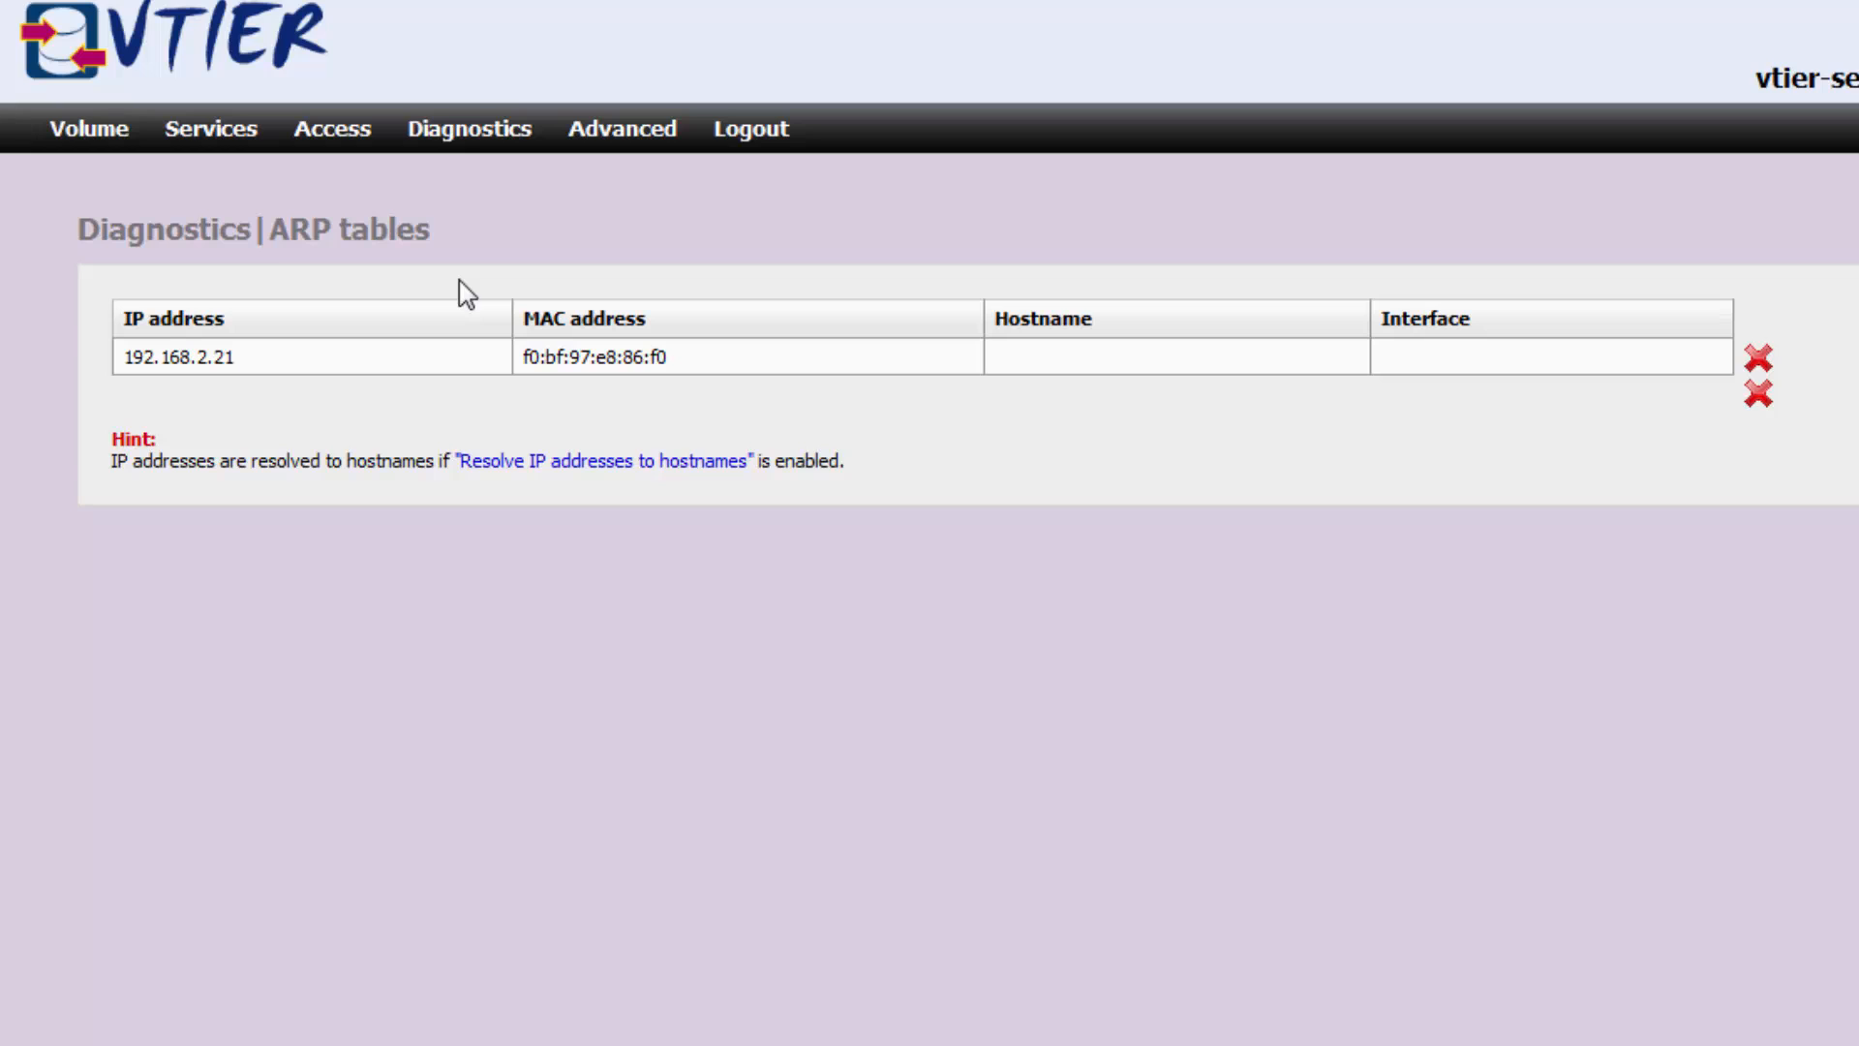
mouse_move(470, 140)
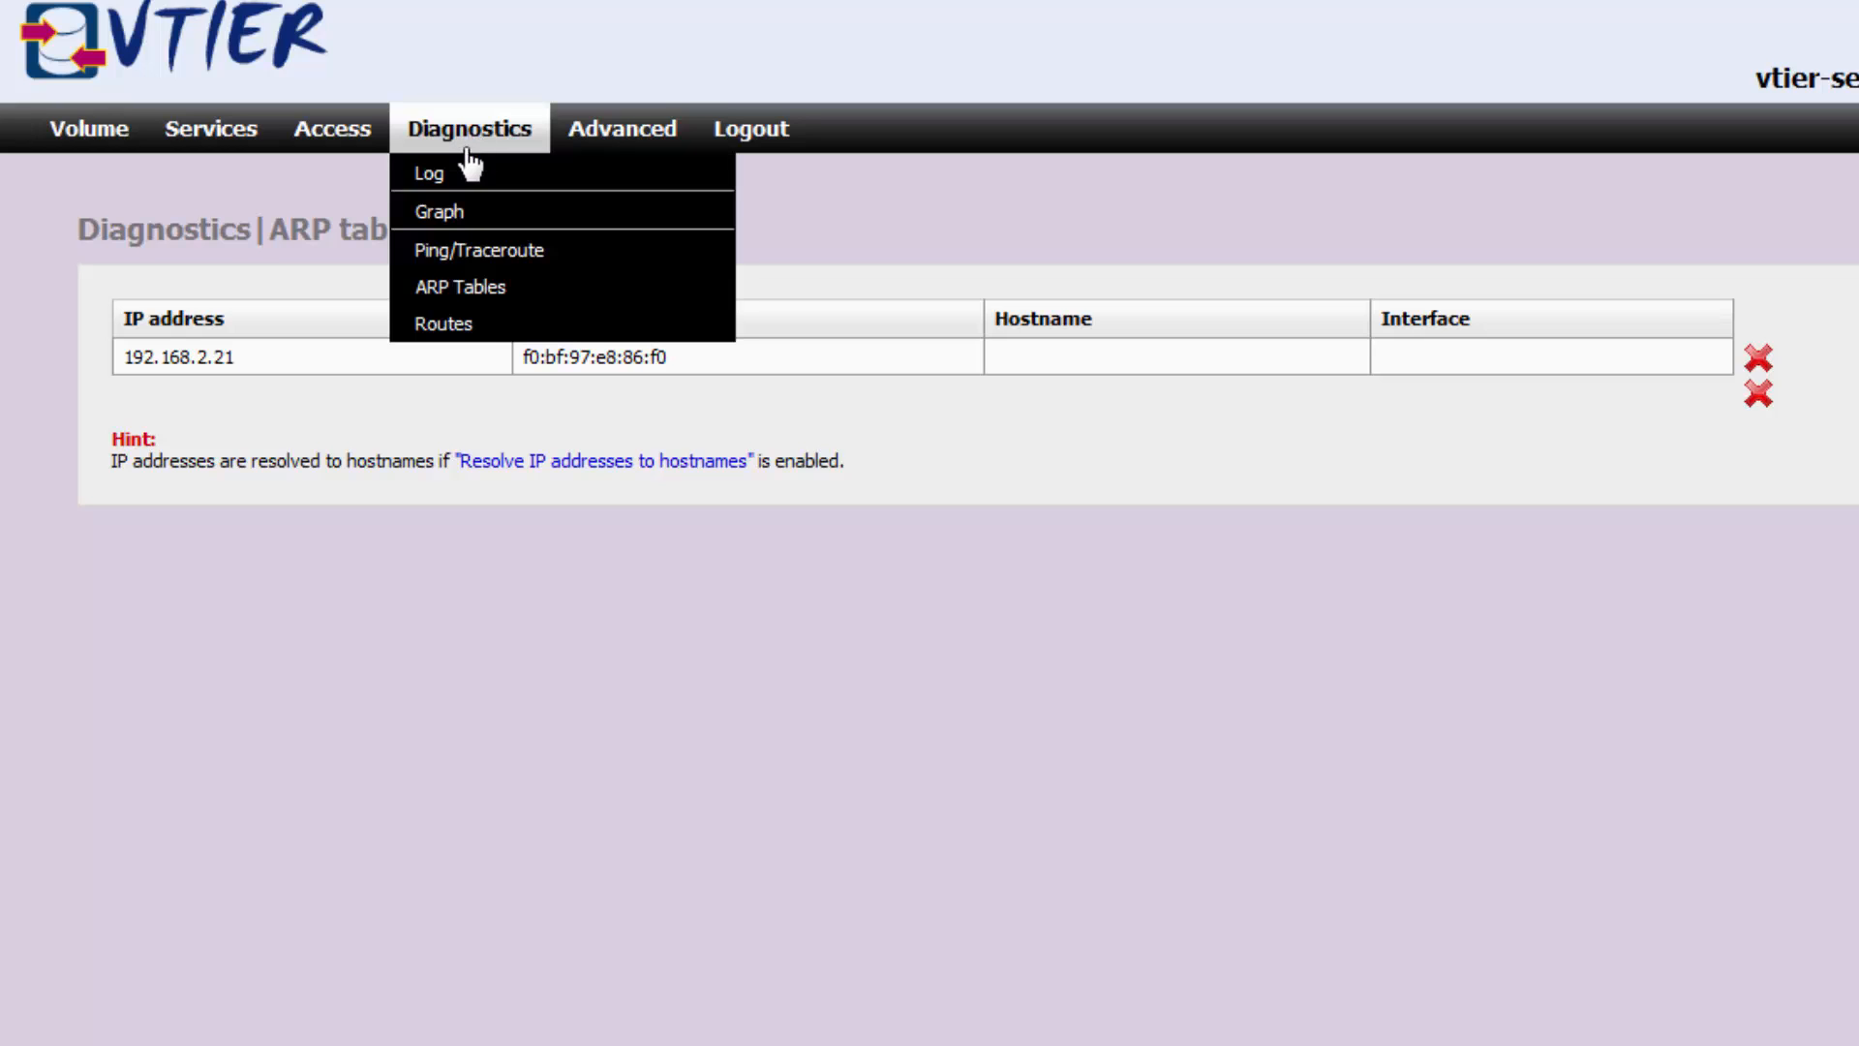
left_click(465, 329)
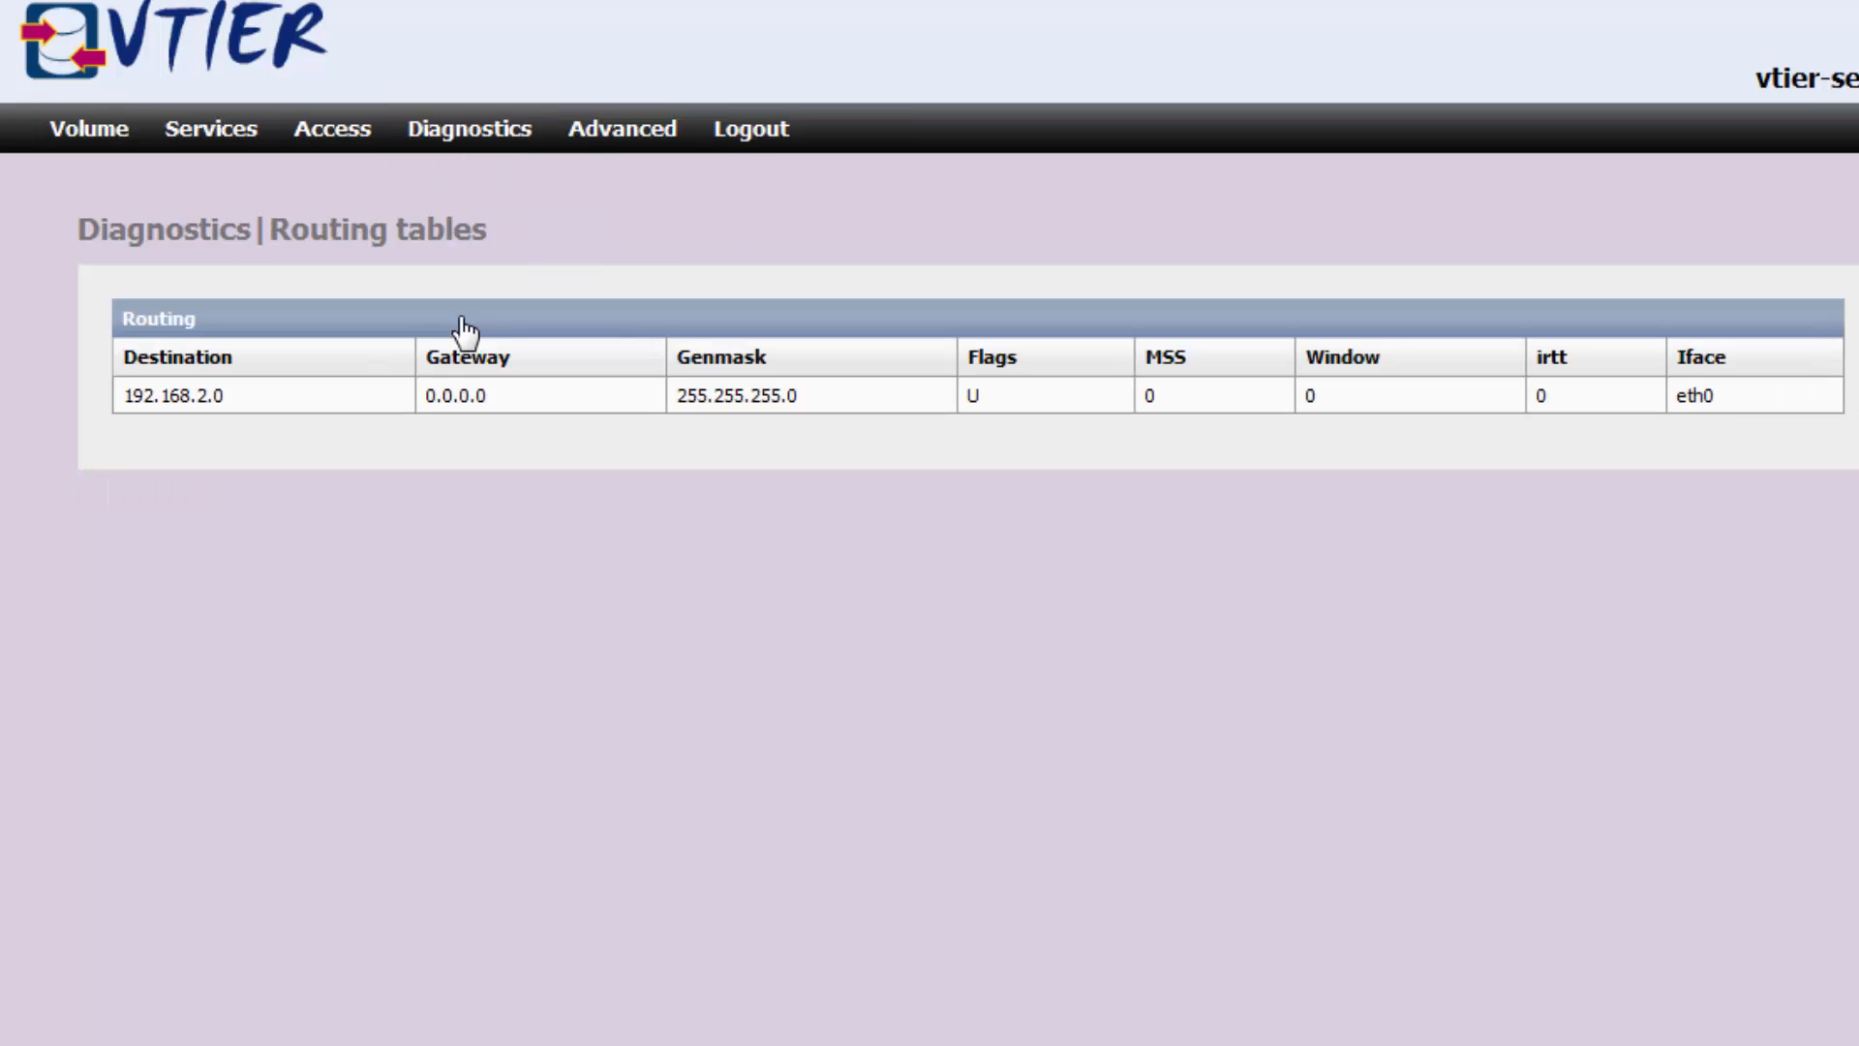
mouse_move(601, 137)
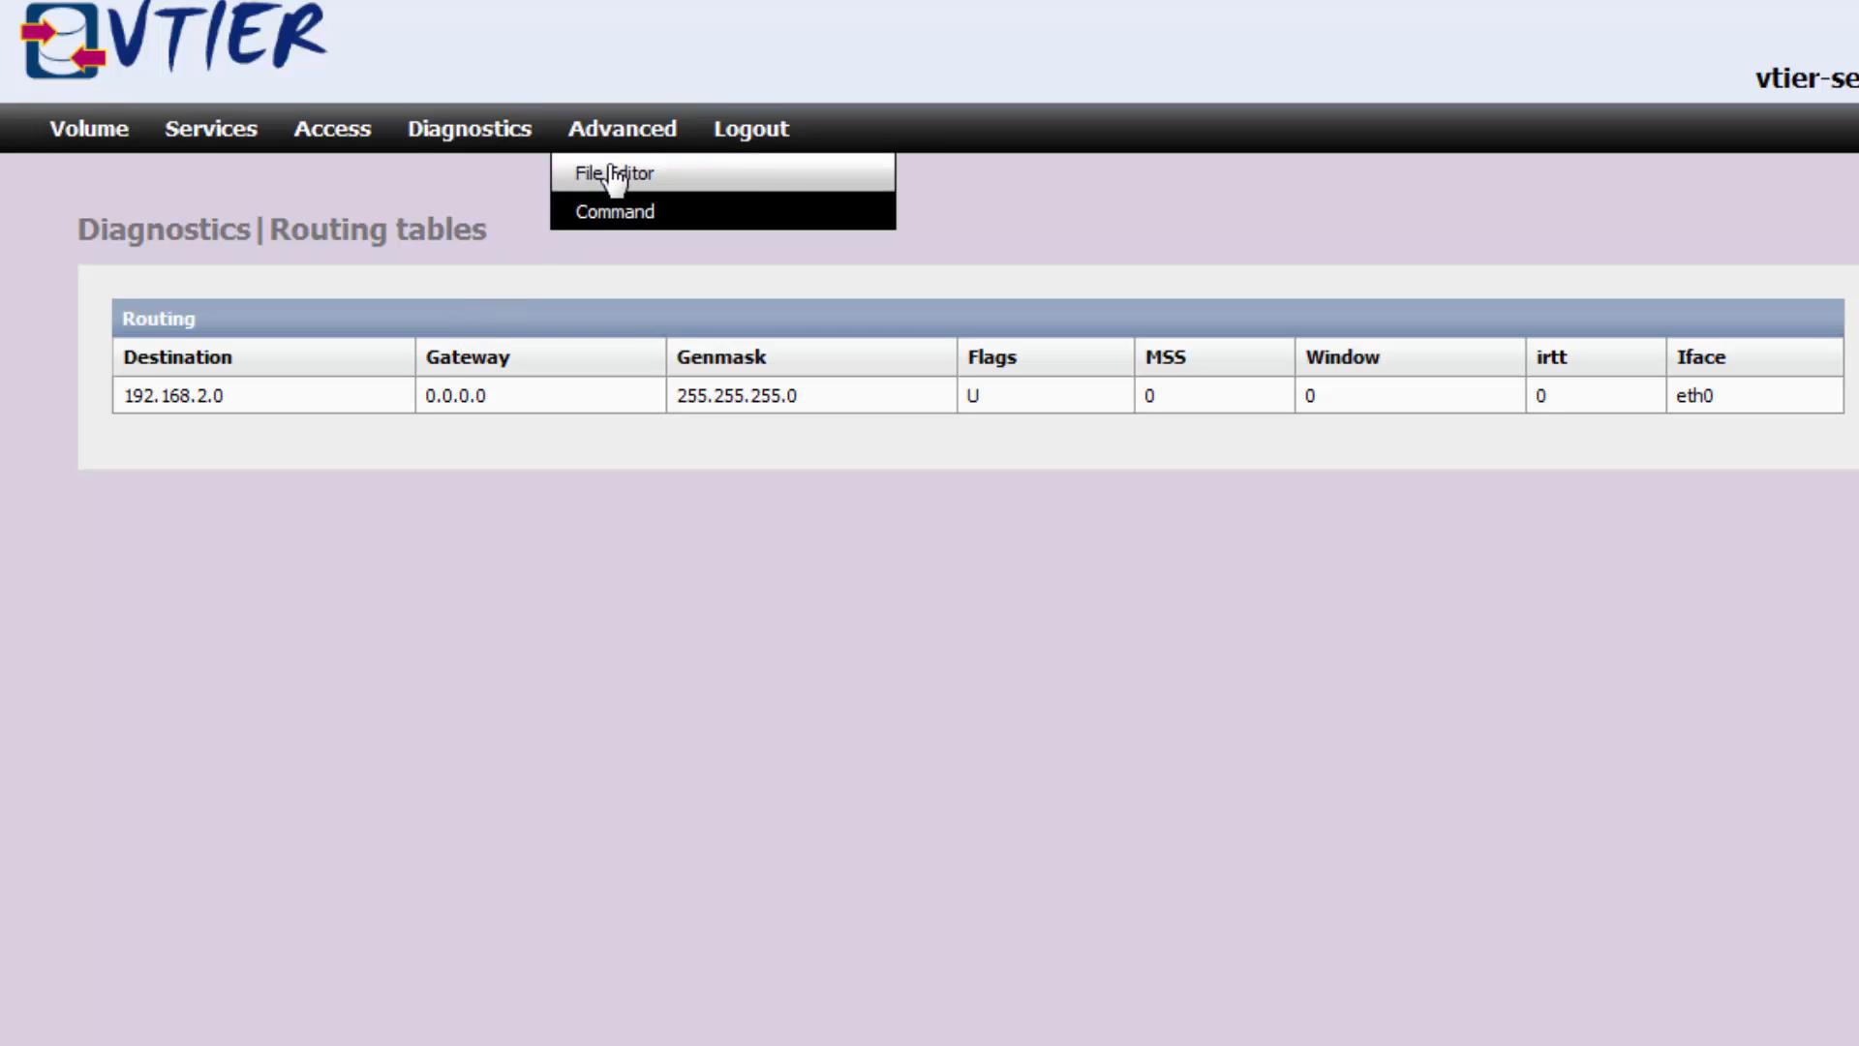
Delete the ff02::2 ip6-allrouters line from /etc/hosts and save the file.
left_click(613, 178)
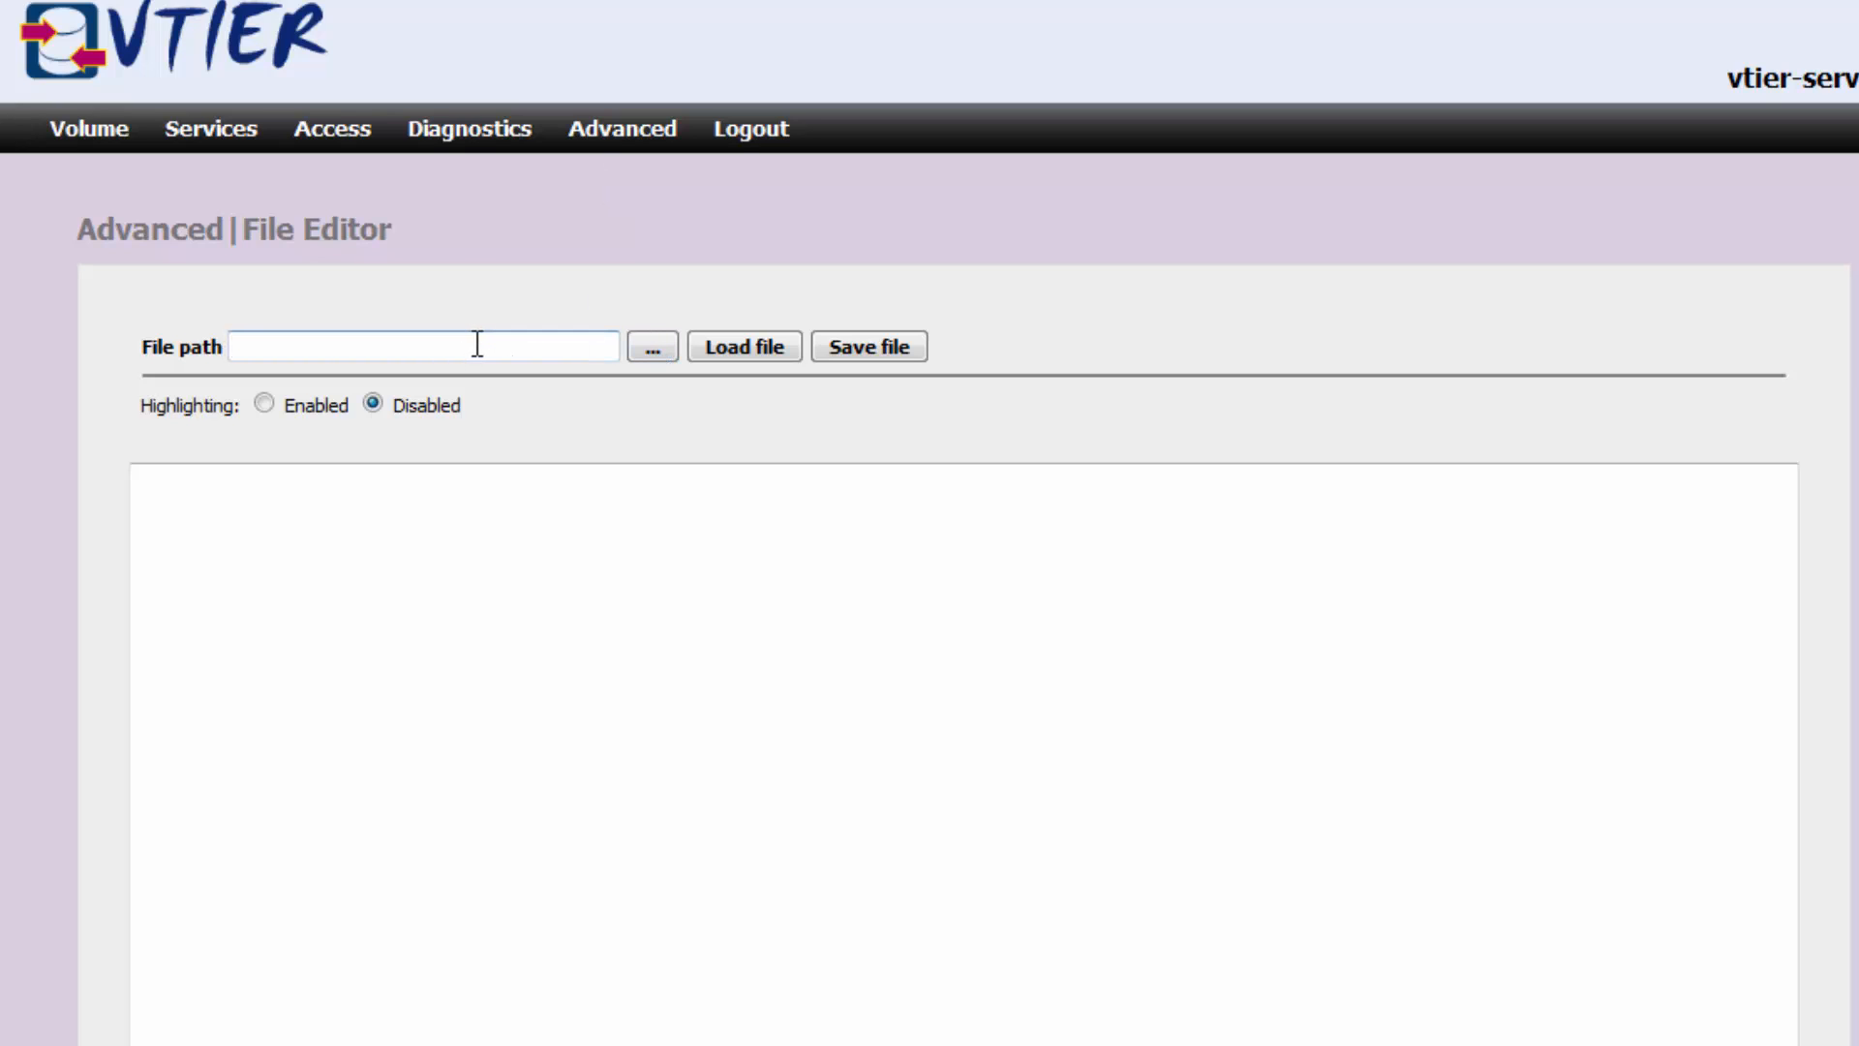
type("/etc/hosts")
left_click(721, 350)
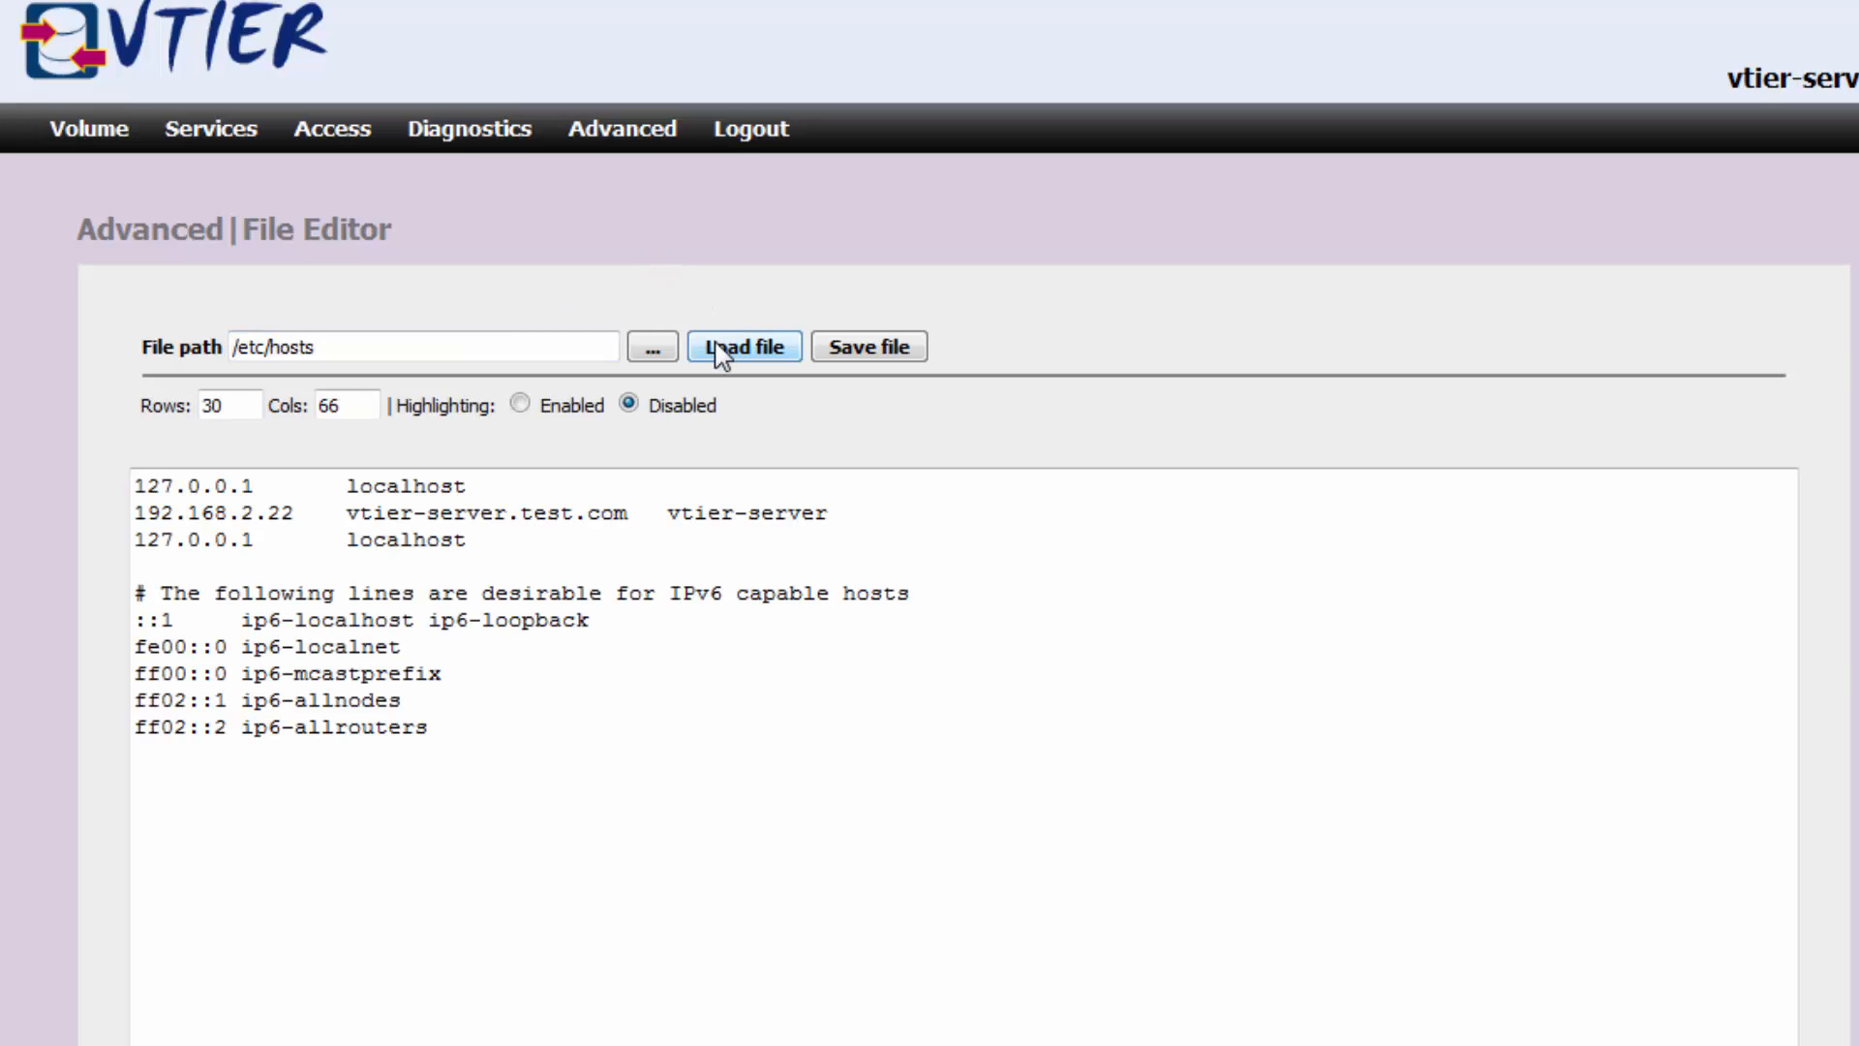
left_click_drag(450, 734, 129, 721)
key("Delete")
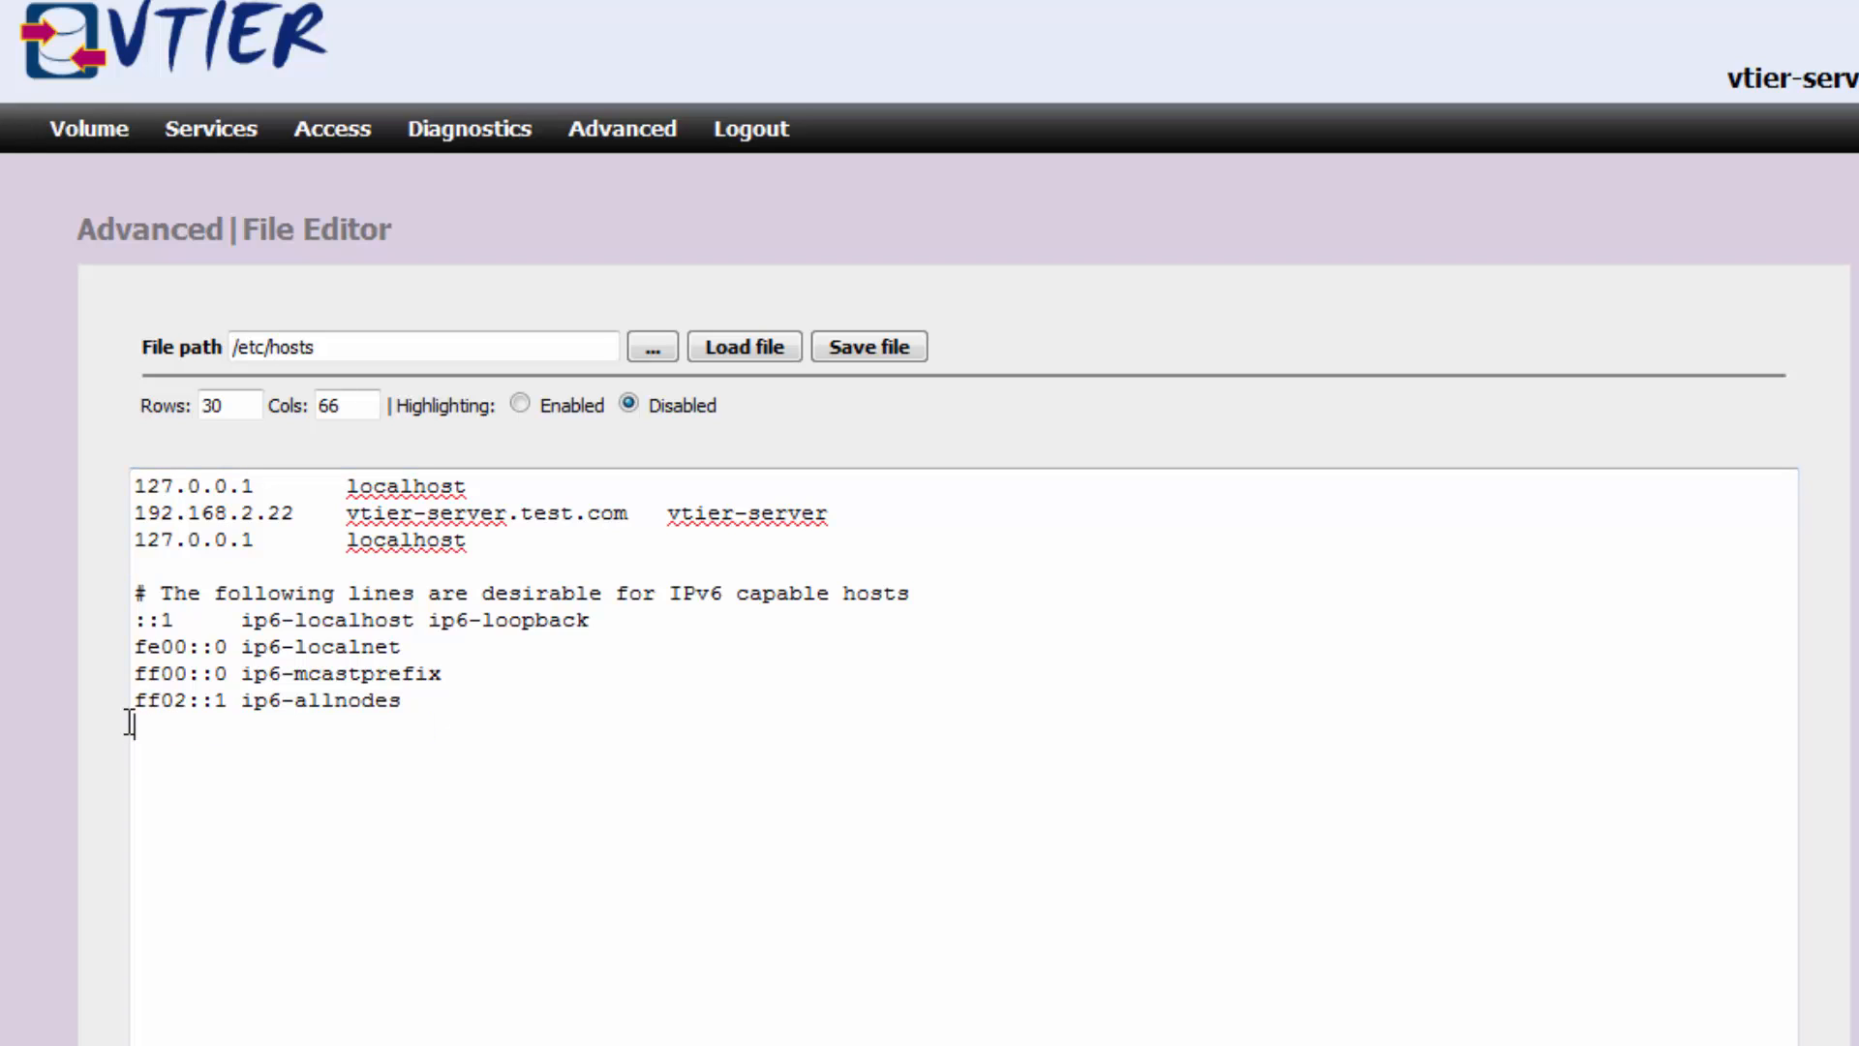
left_click(915, 351)
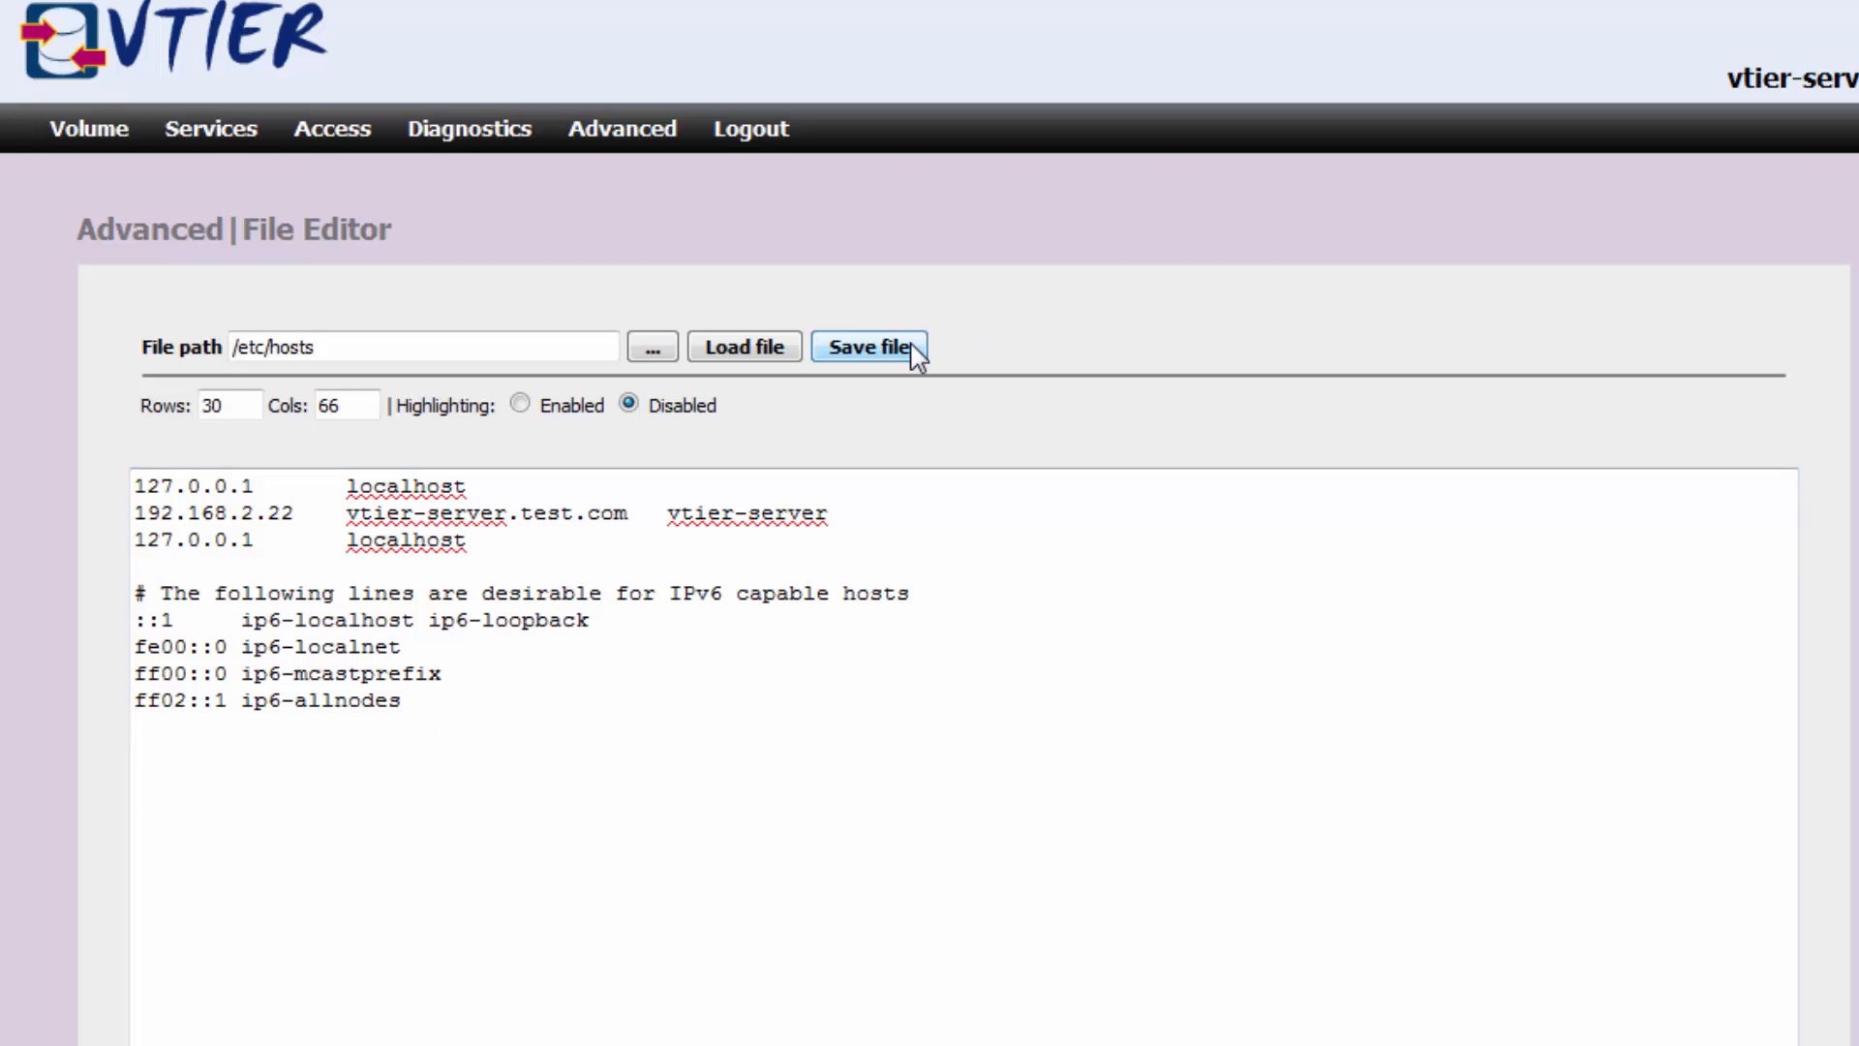
mouse_move(610, 112)
left_click(620, 217)
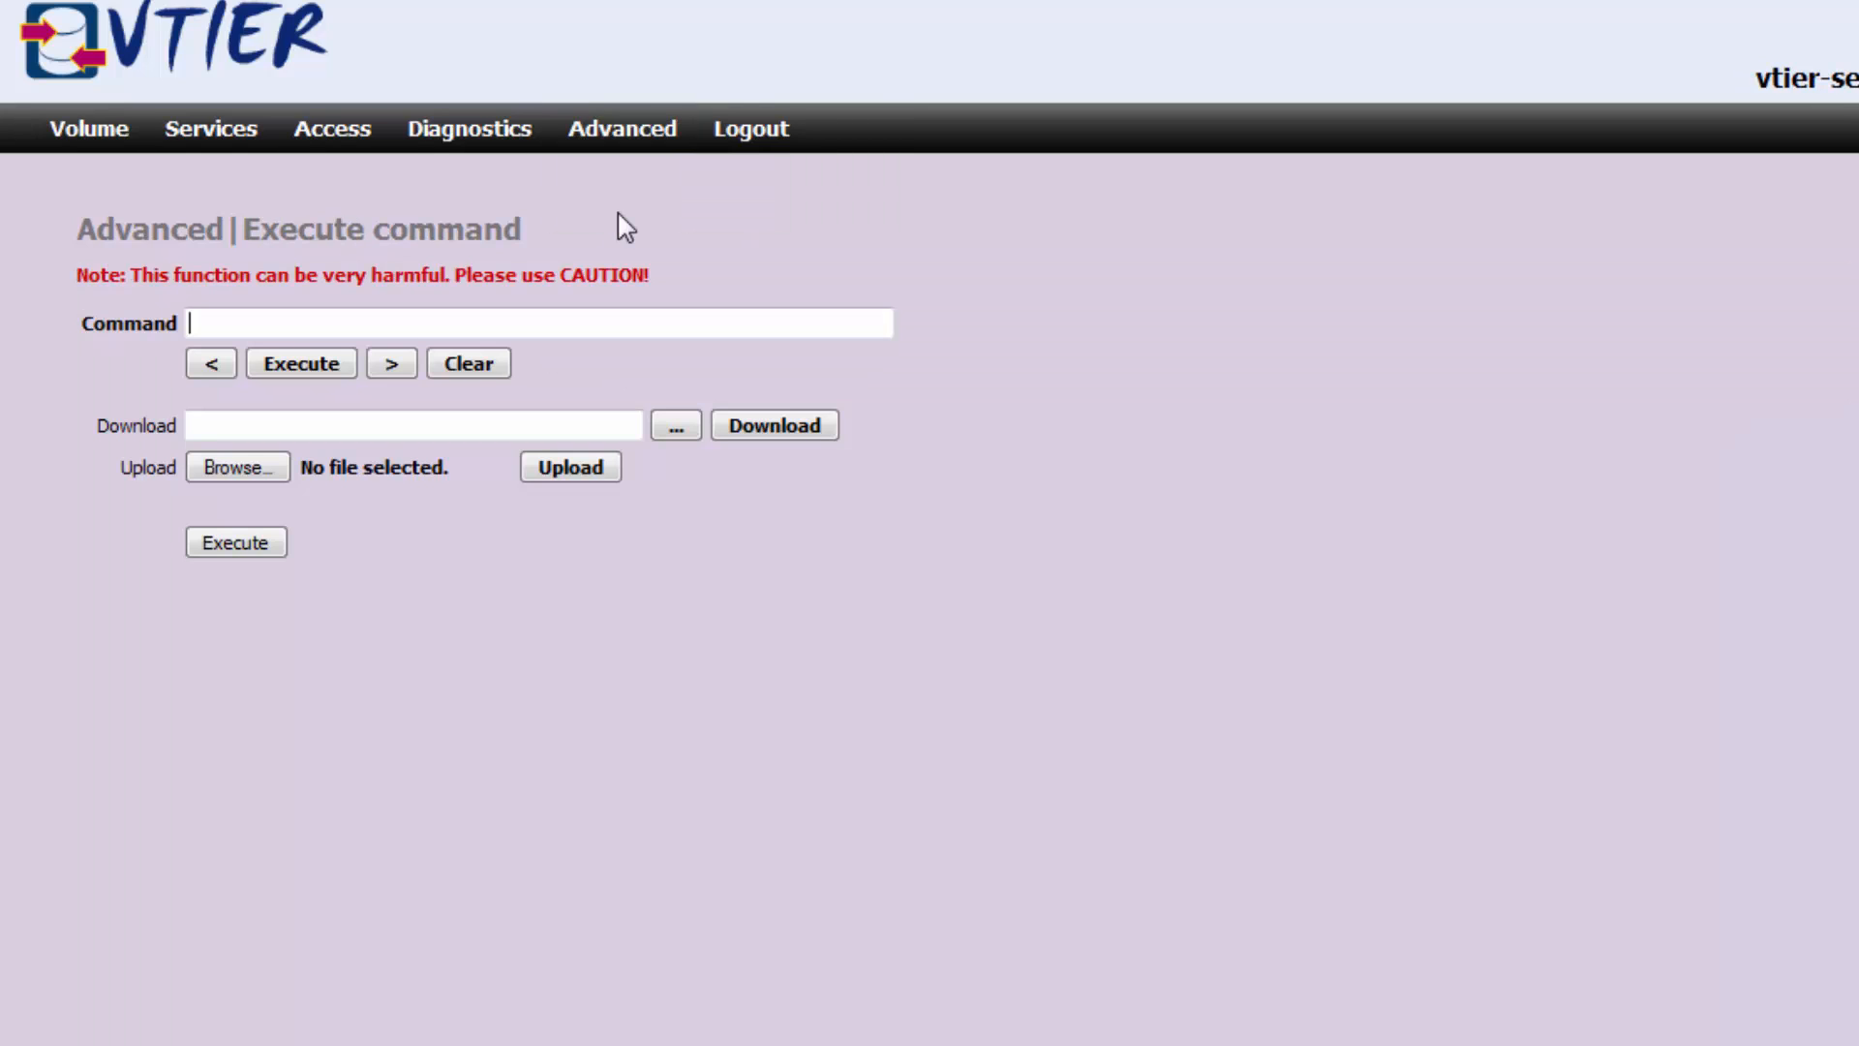
Run date on the server (Sat Aug 9 04:52:29 EDT 2014), then log out.
type("date")
left_click(315, 366)
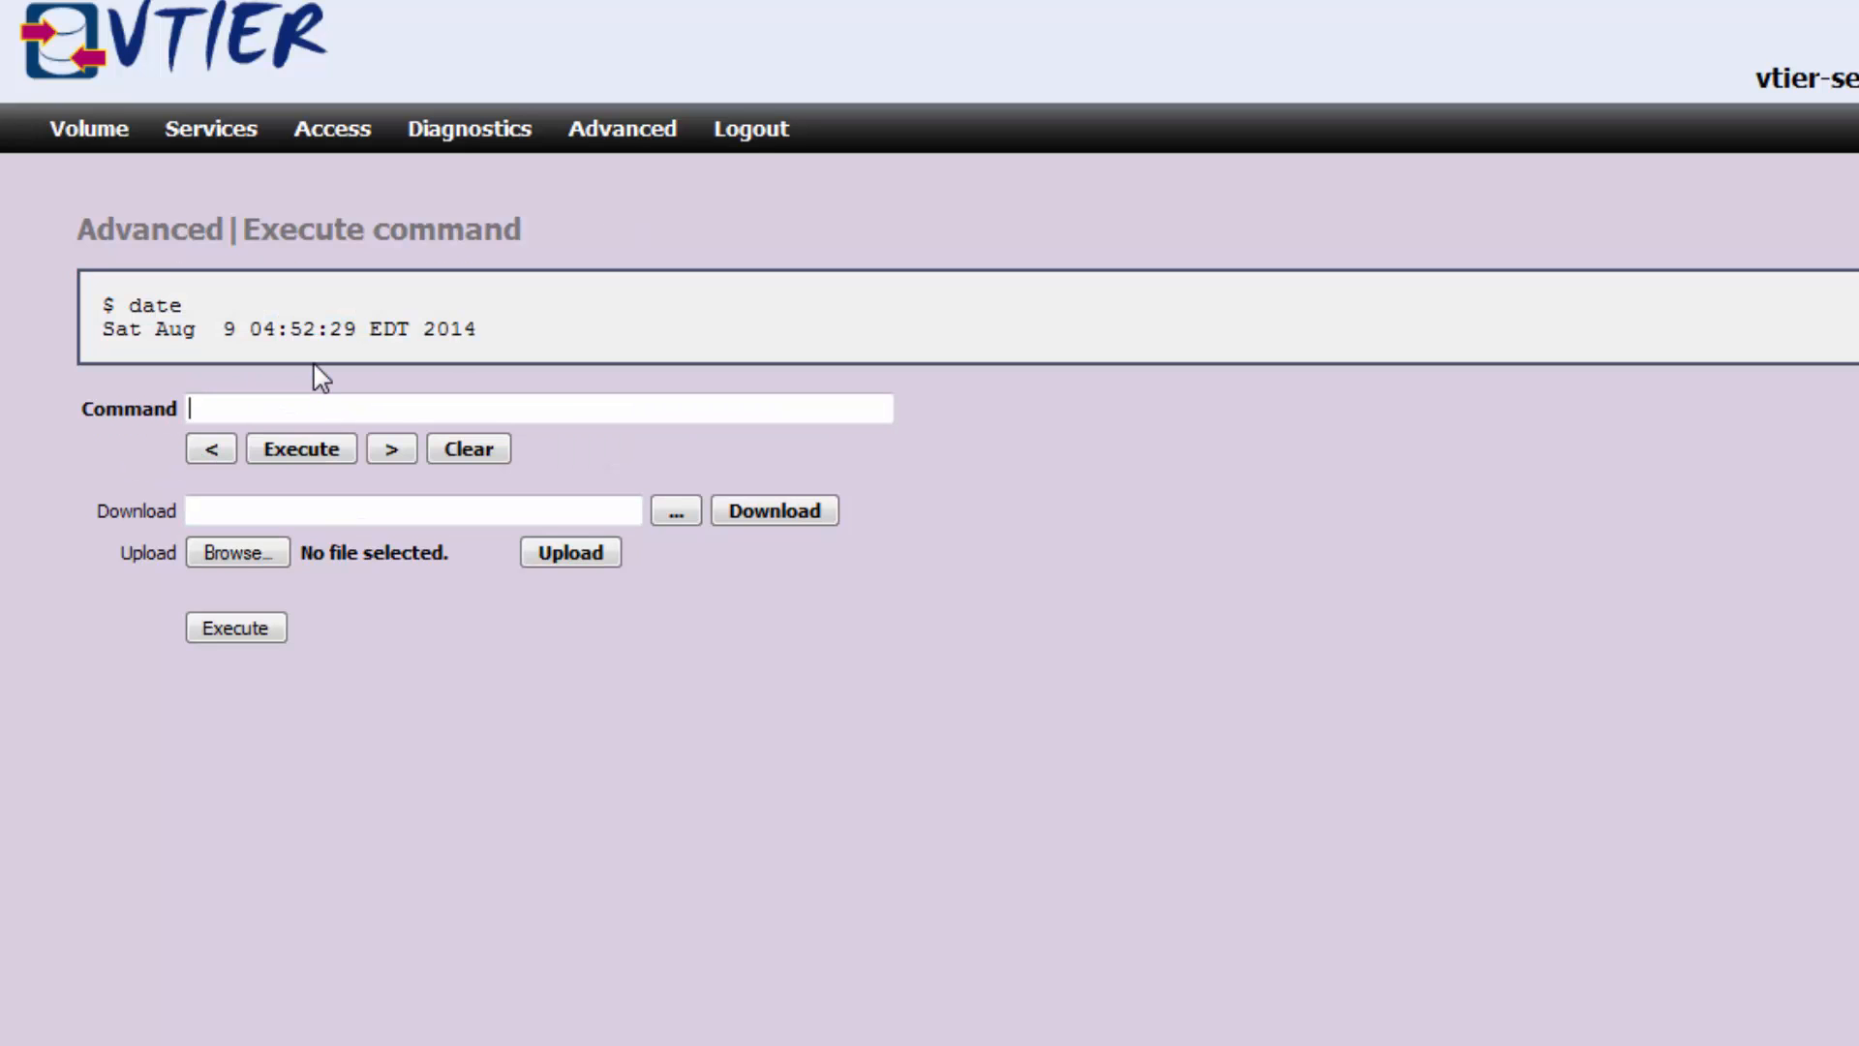
mouse_move(602, 145)
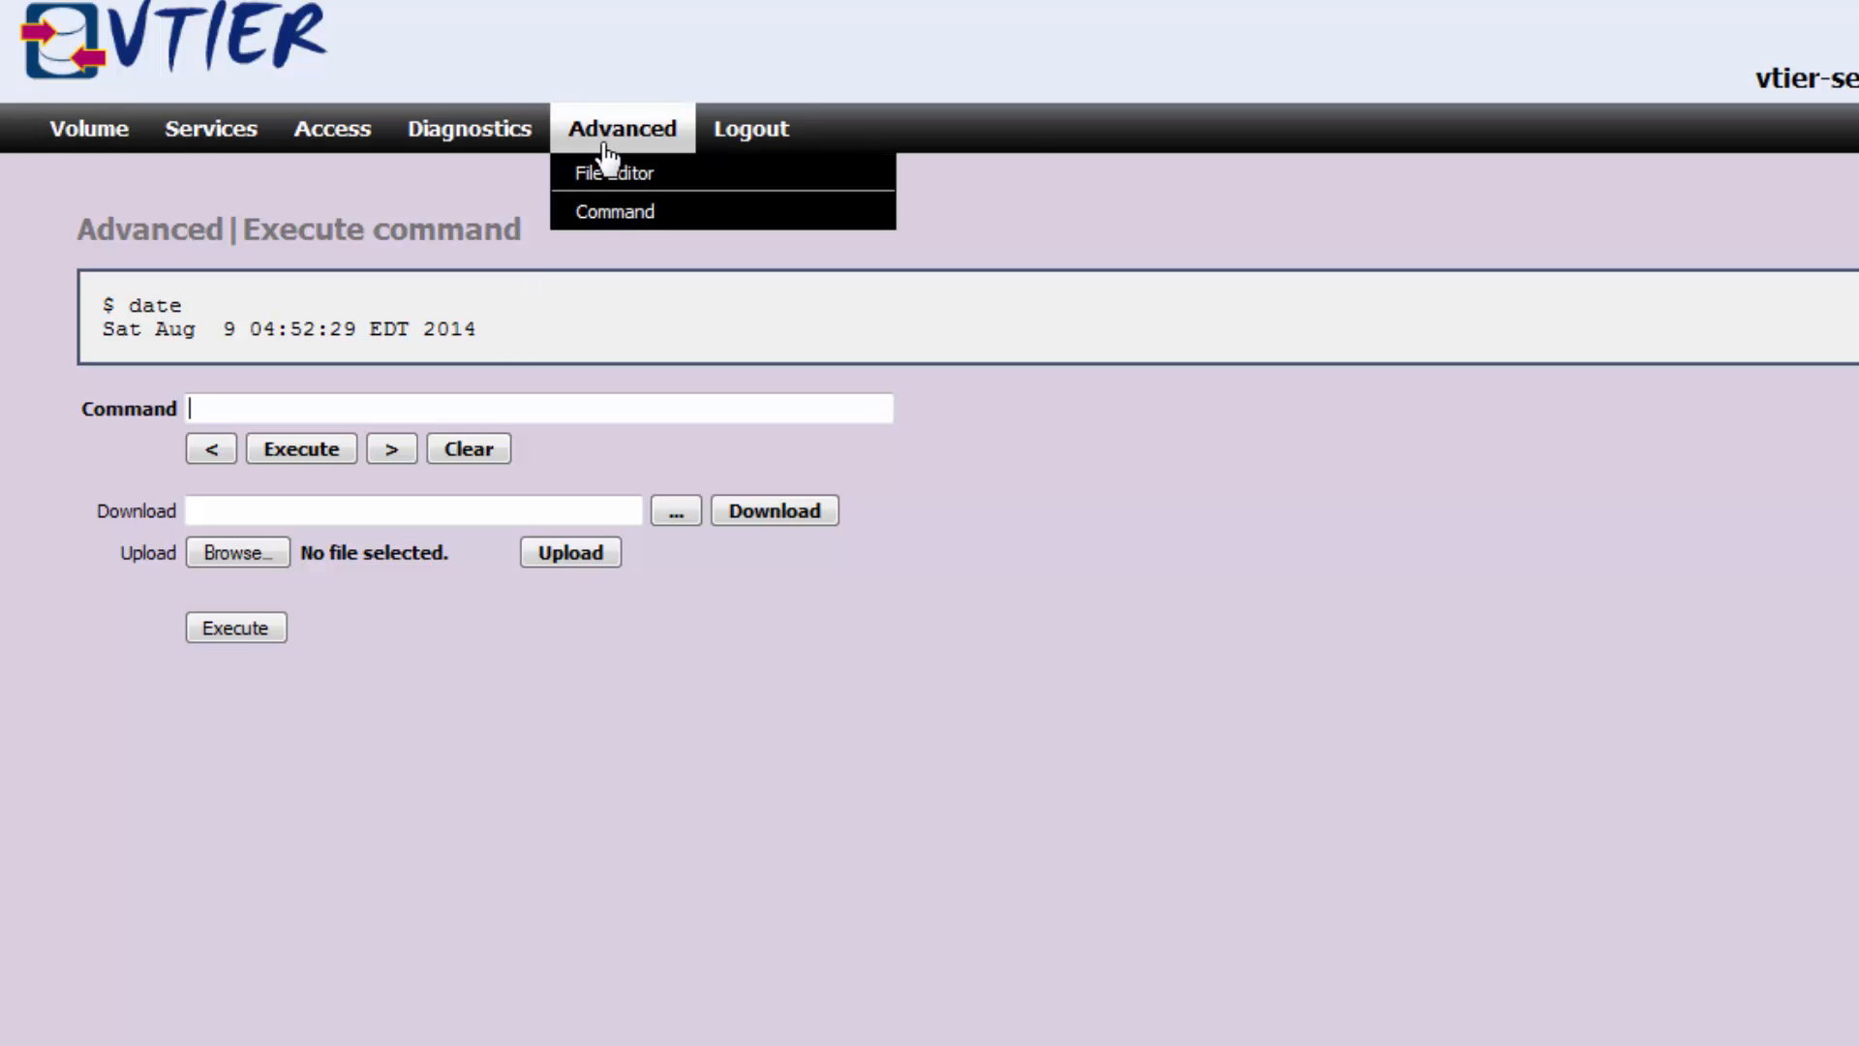
left_click(765, 138)
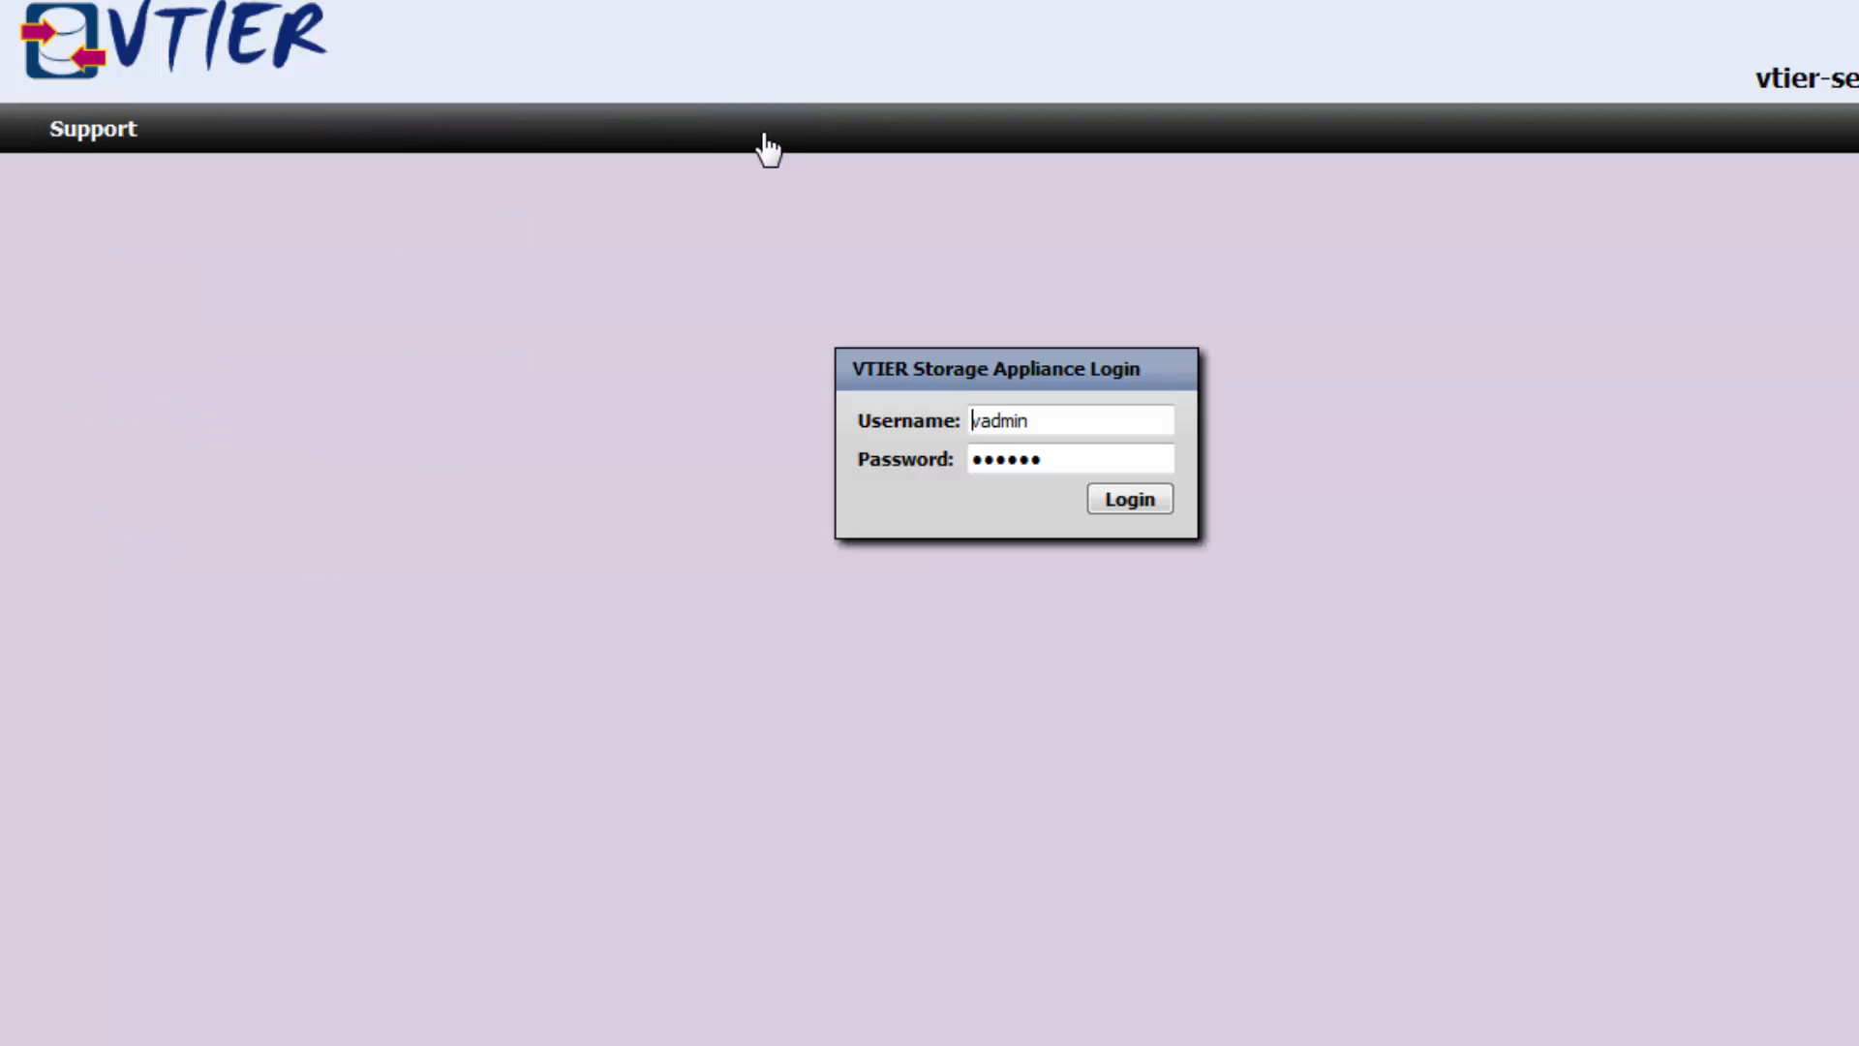